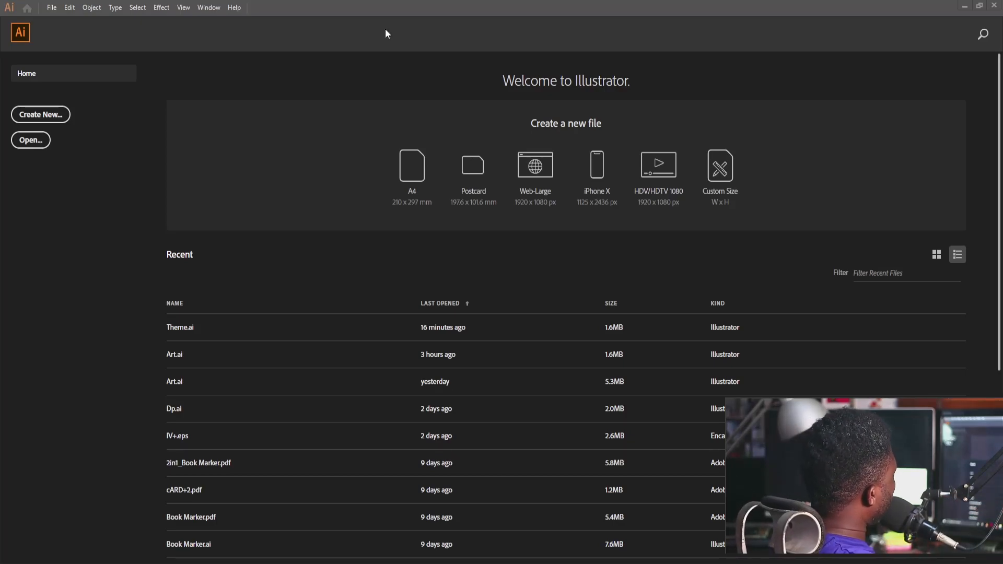
Create a new 800 x 800 px document named Title
click(47, 6)
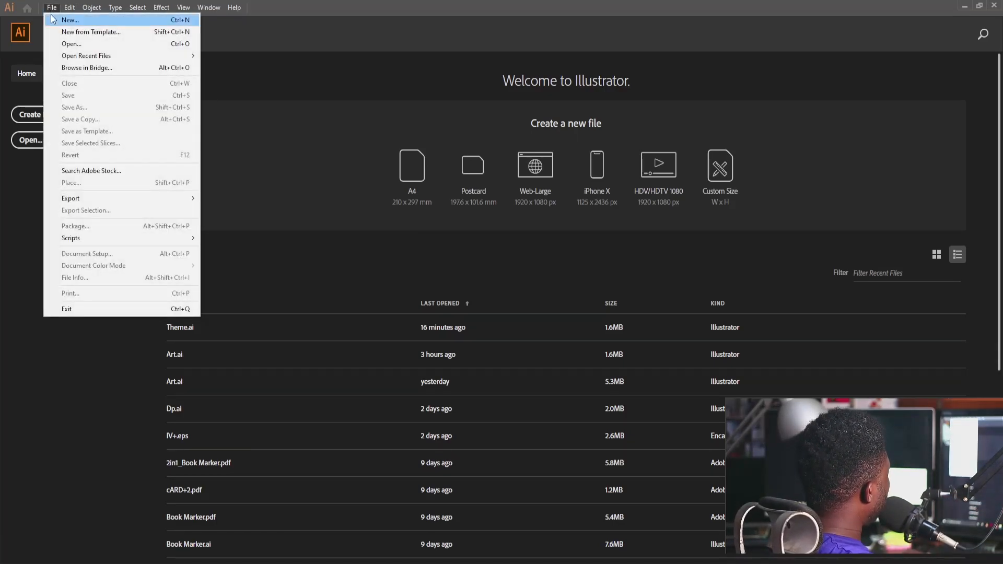
click(52, 20)
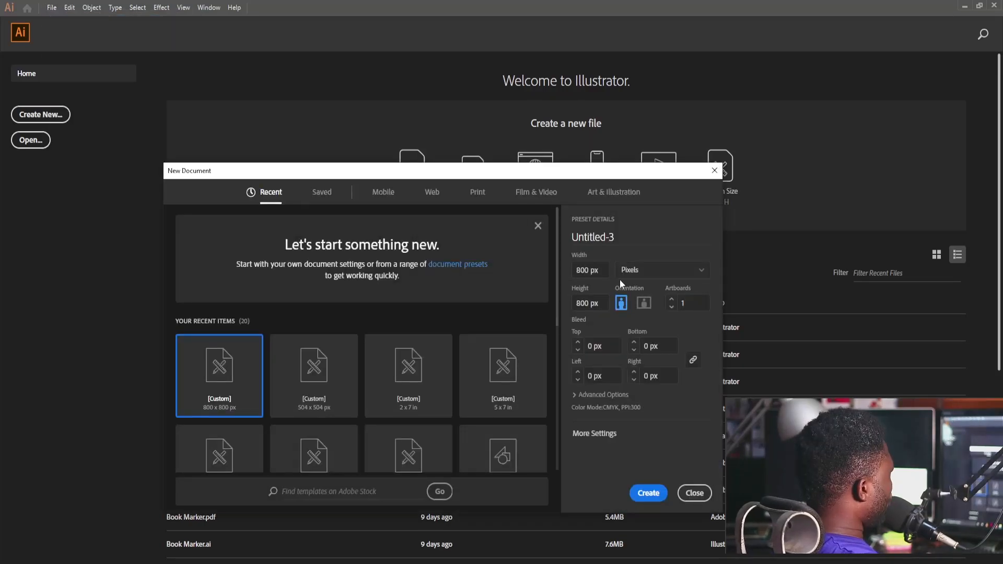
drag(622, 242, 541, 239)
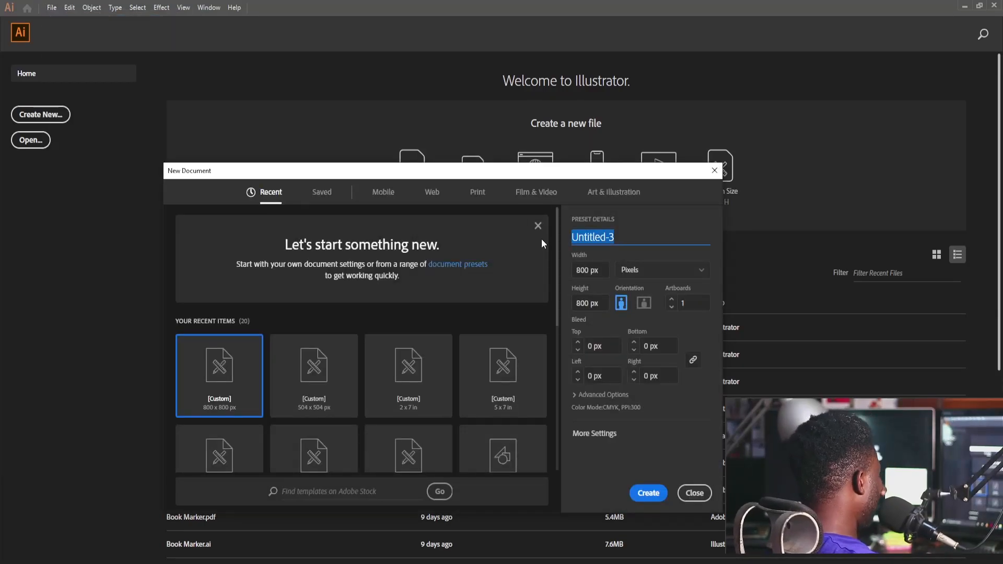
text(Tit)
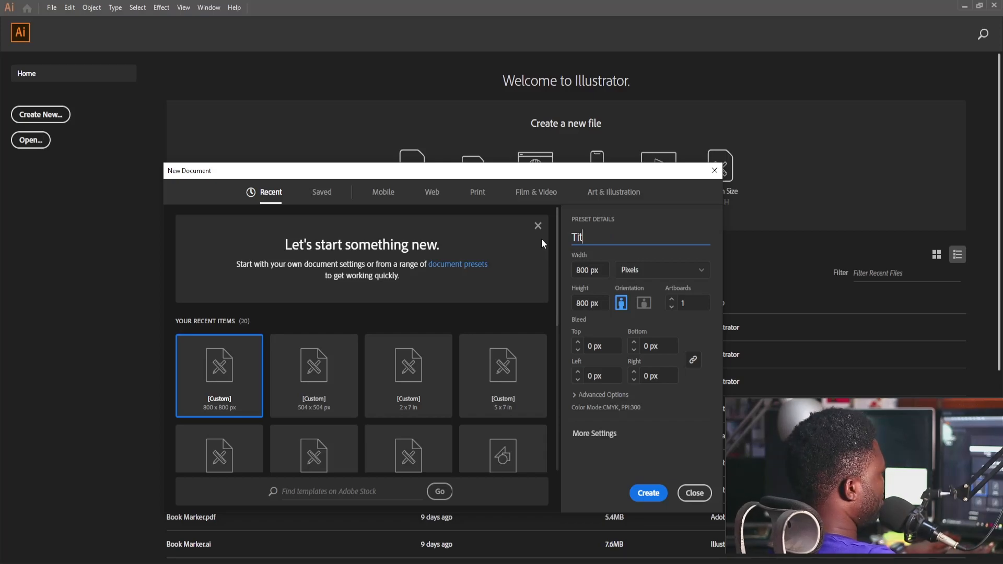
text(le)
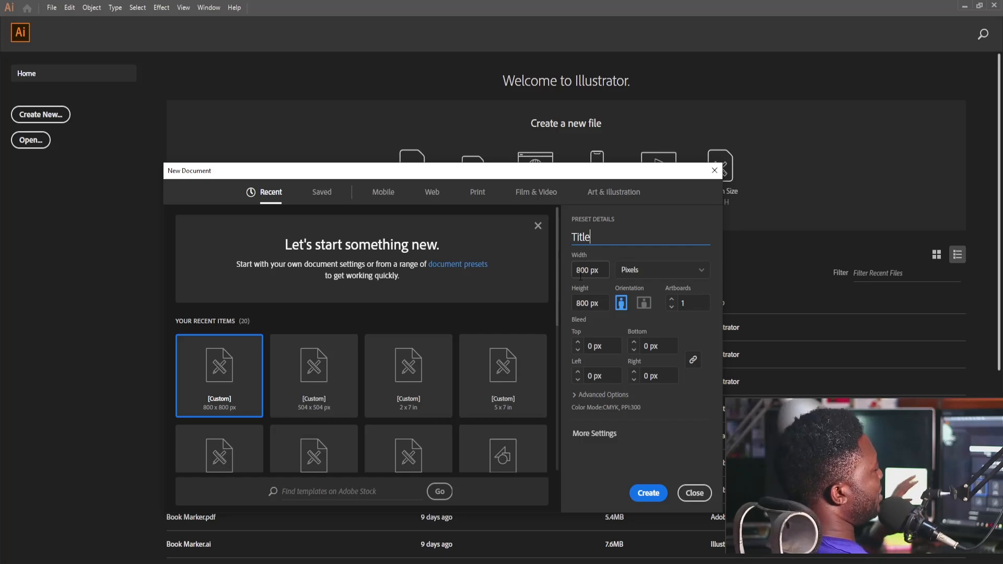
click(647, 497)
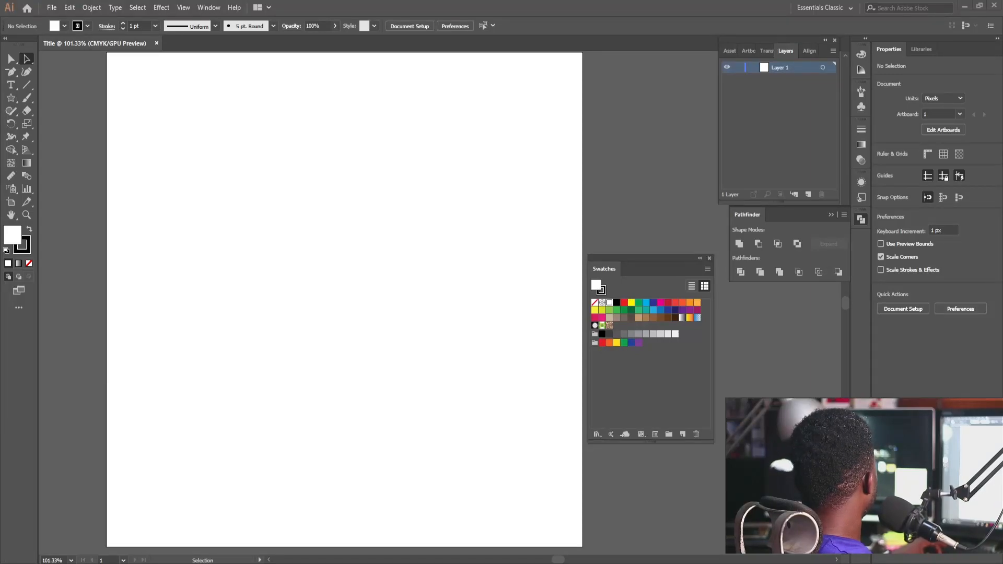
Place the five-pointed star image and scale it to about 527 x 497 px around the middle of the artboard
drag(340, 392, 380, 349)
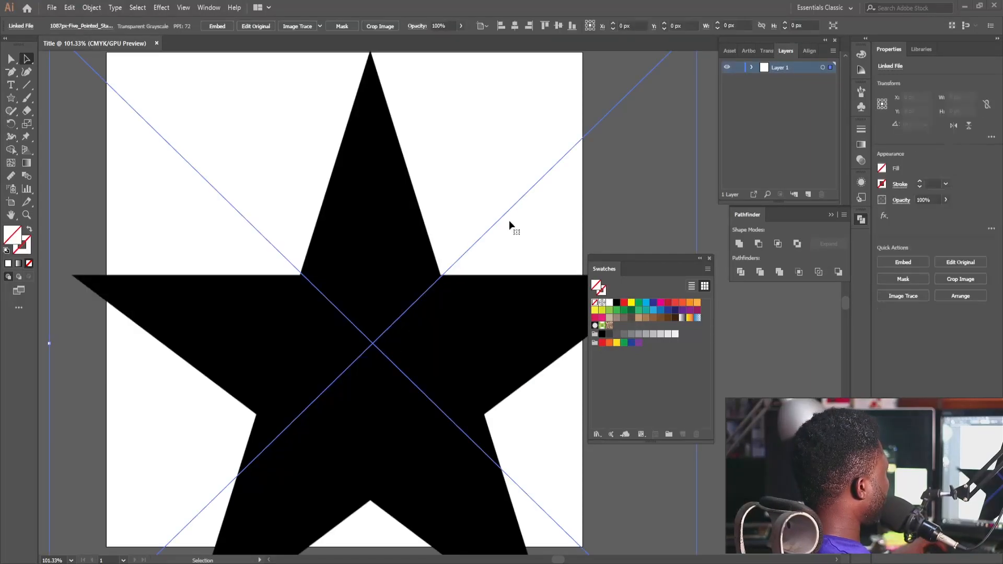
drag(400, 197, 392, 279)
drag(42, 107, 376, 429)
drag(540, 514, 324, 268)
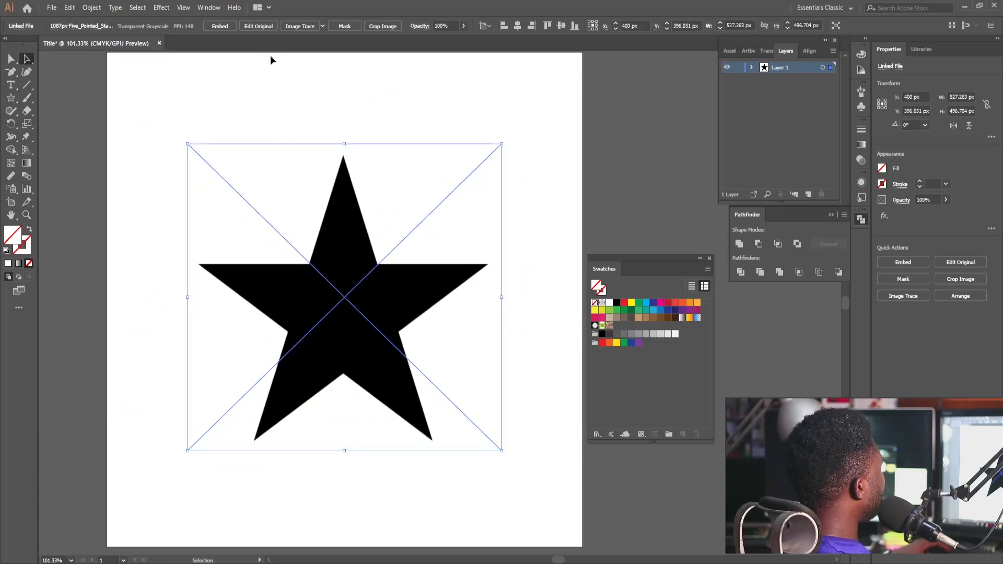
Image Trace the star picture with the default preset, expand the result and ungroup it
click(307, 27)
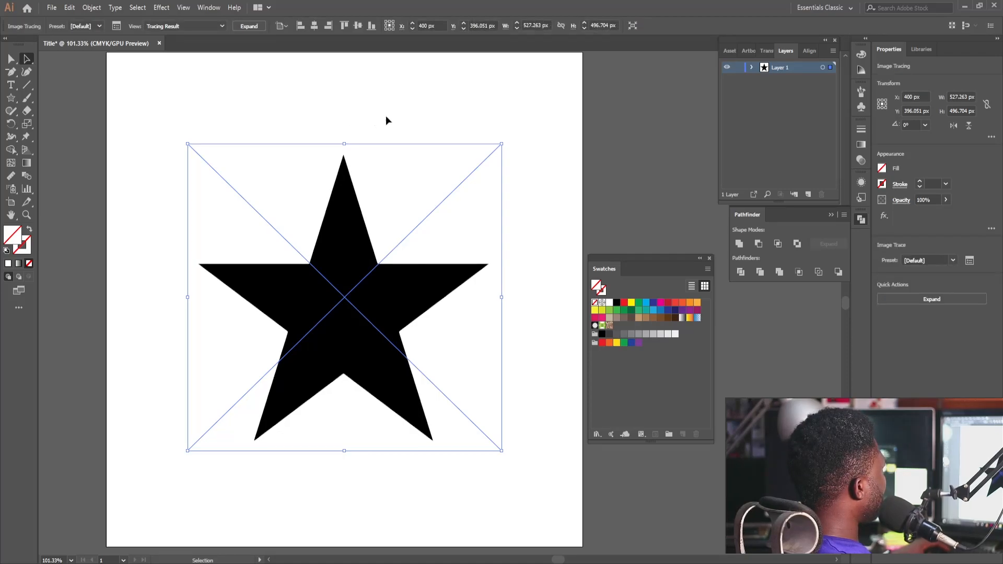
click(249, 27)
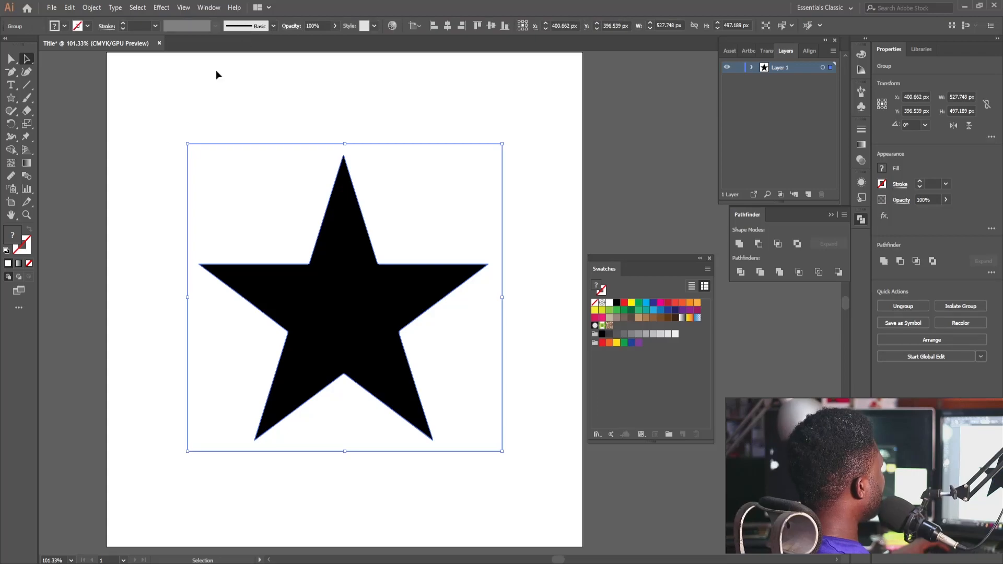
click(90, 6)
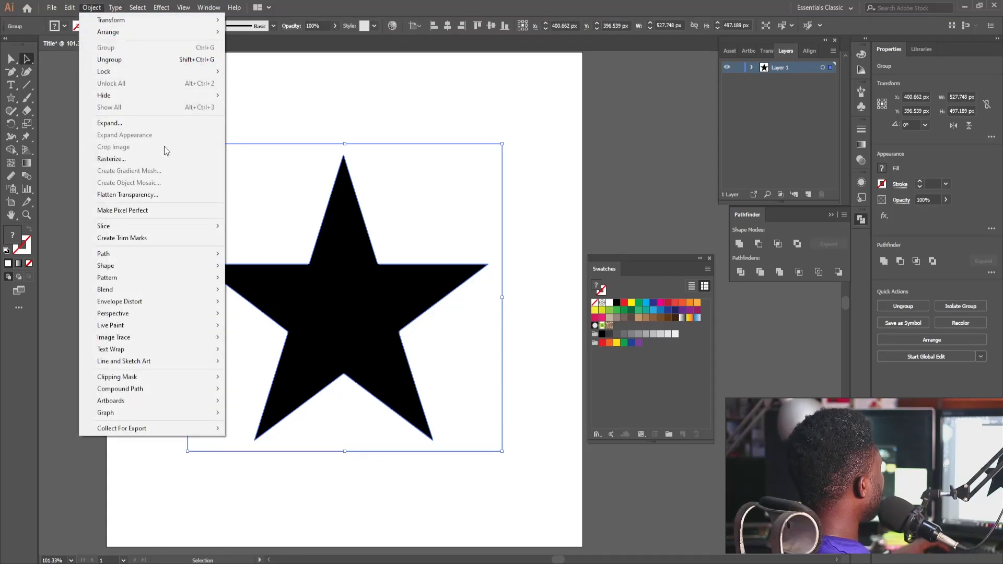
click(145, 62)
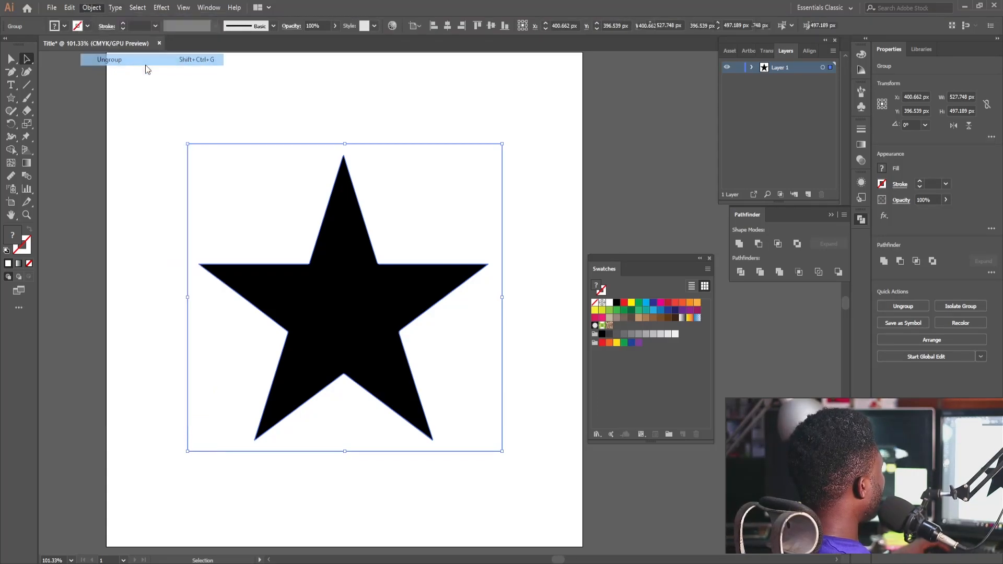
click(242, 68)
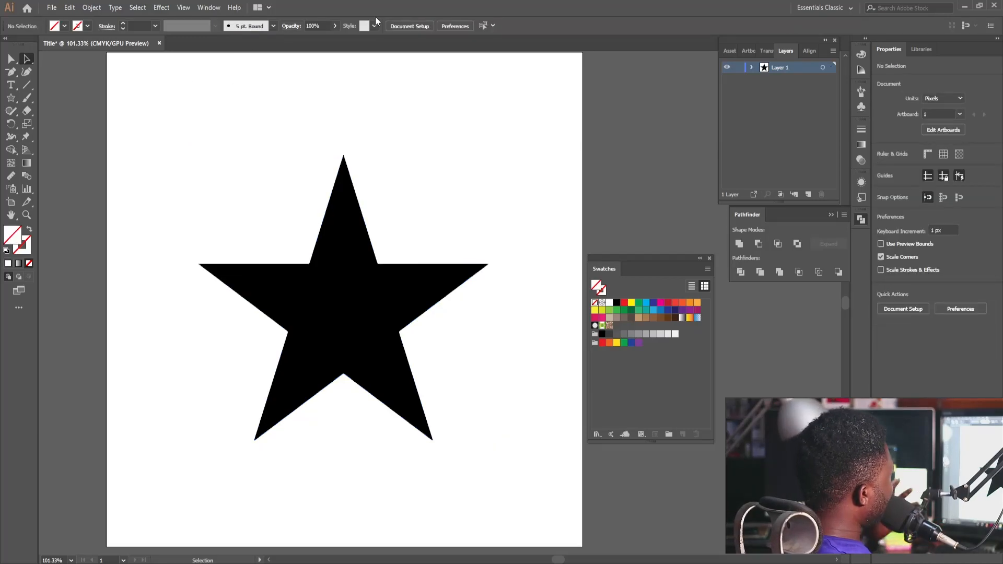
Separate the white background path from the traced black star and delete it
click(309, 172)
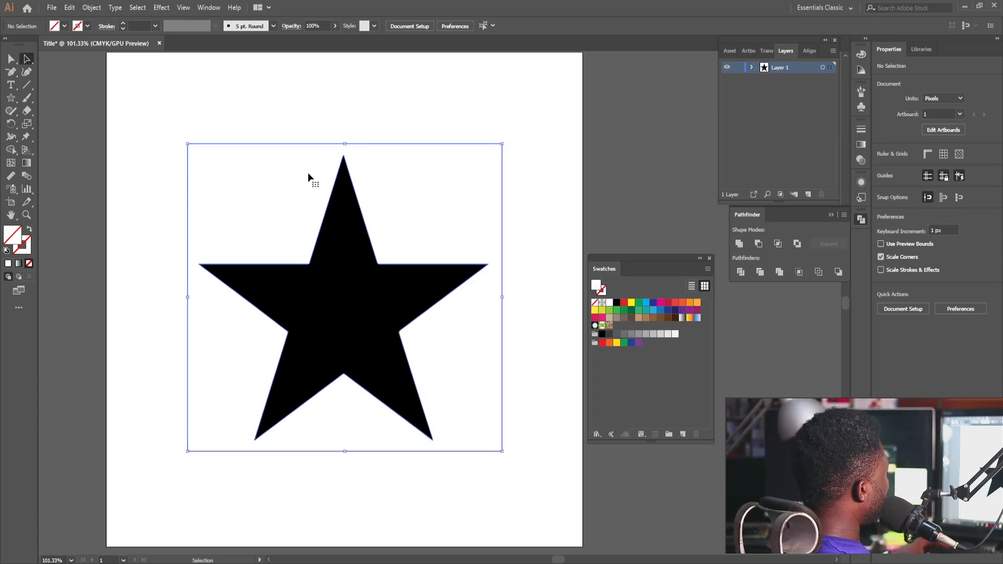
click(236, 109)
click(410, 183)
click(435, 114)
click(432, 161)
click(447, 102)
click(461, 149)
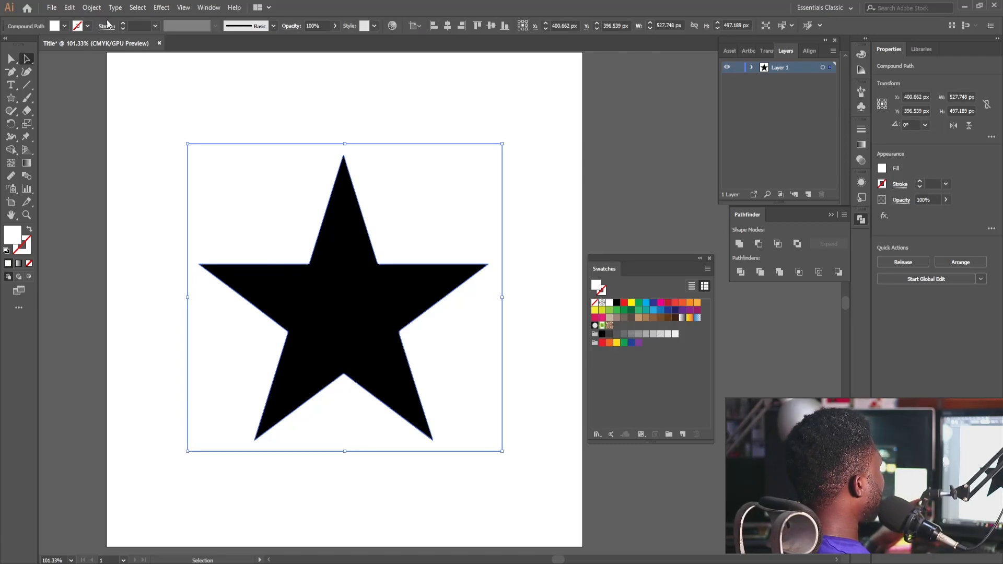
click(94, 7)
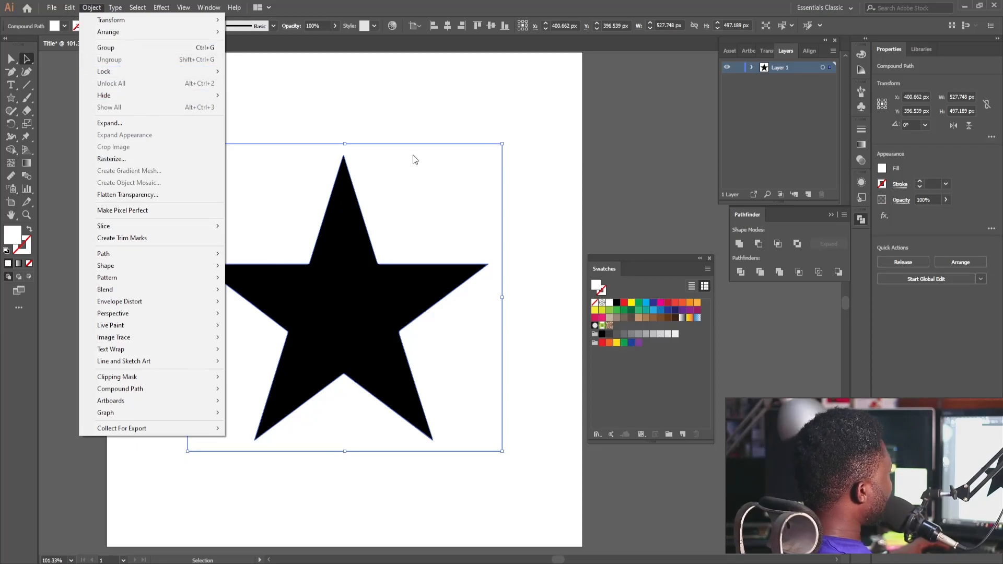
click(417, 119)
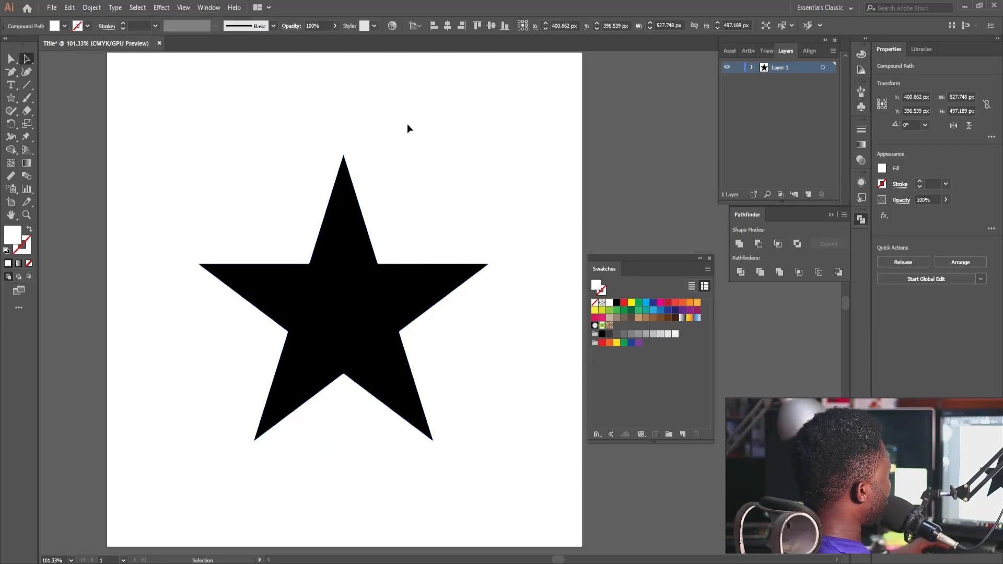
click(354, 241)
click(243, 101)
drag(251, 183, 159, 162)
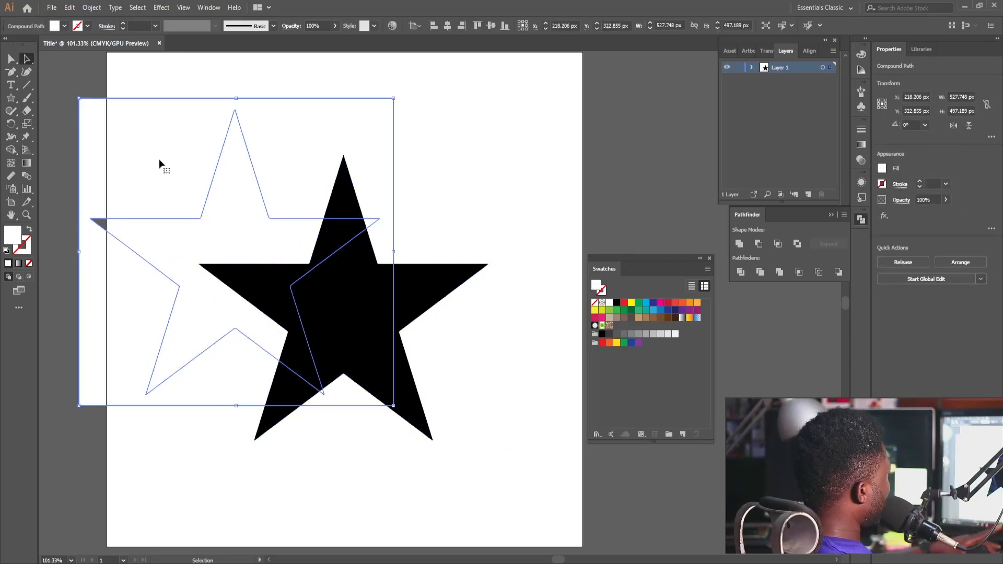
key(Delete)
Swap the star's fill and stroke so it is only outlined in black, and set the stroke weight to 20 pt
click(340, 268)
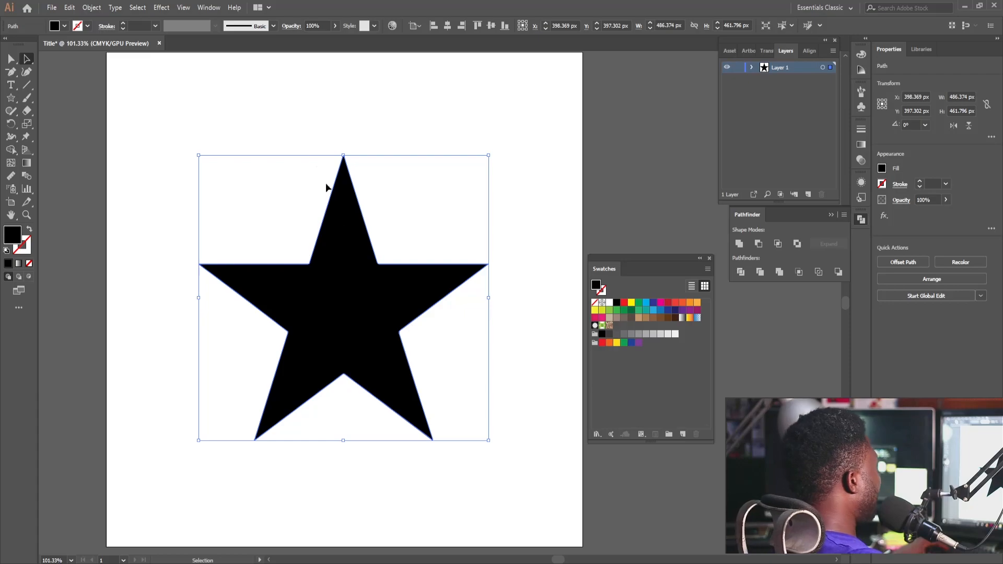
click(30, 231)
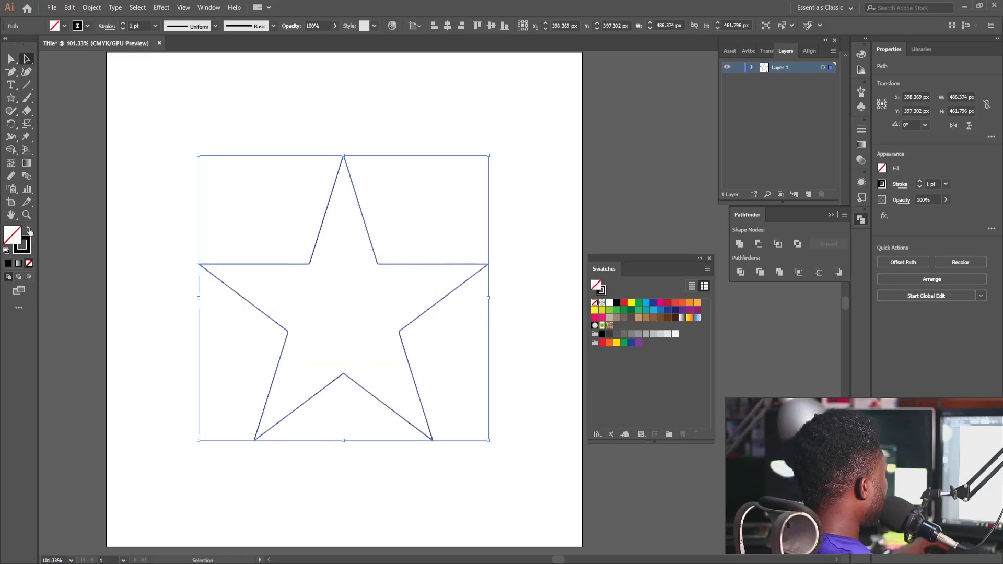
click(123, 23)
click(124, 23)
click(123, 23)
click(123, 23)
click(123, 23)
click(123, 23)
click(124, 23)
click(123, 23)
click(123, 23)
click(123, 23)
click(123, 23)
click(124, 23)
click(123, 23)
click(123, 23)
click(124, 23)
click(124, 23)
click(123, 23)
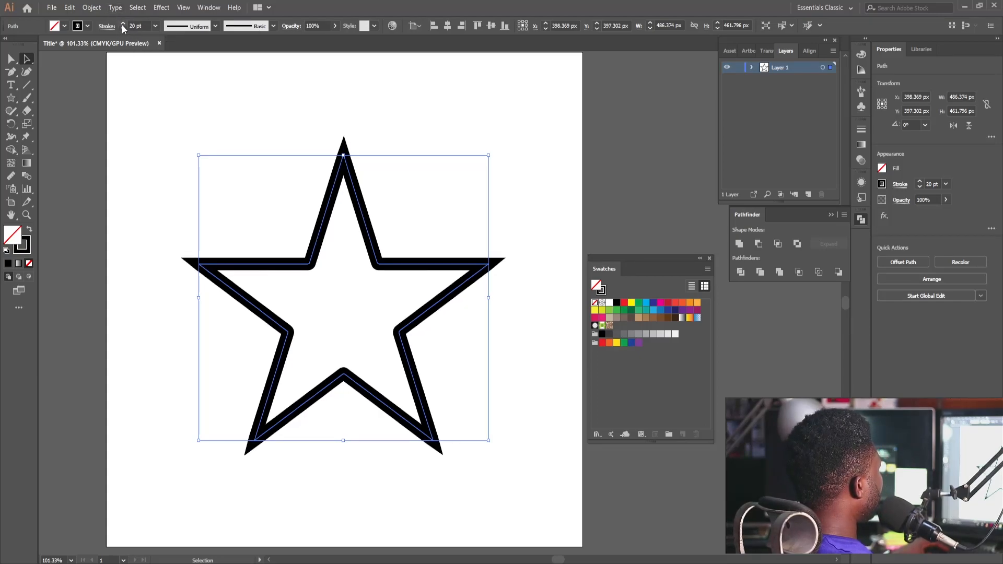
Move the outlined star to the upper-left part of the artboard and deselect it
click(451, 113)
mouse_move(376, 253)
mouse_down()
mouse_move(240, 174)
mouse_move(252, 167)
mouse_up()
click(413, 307)
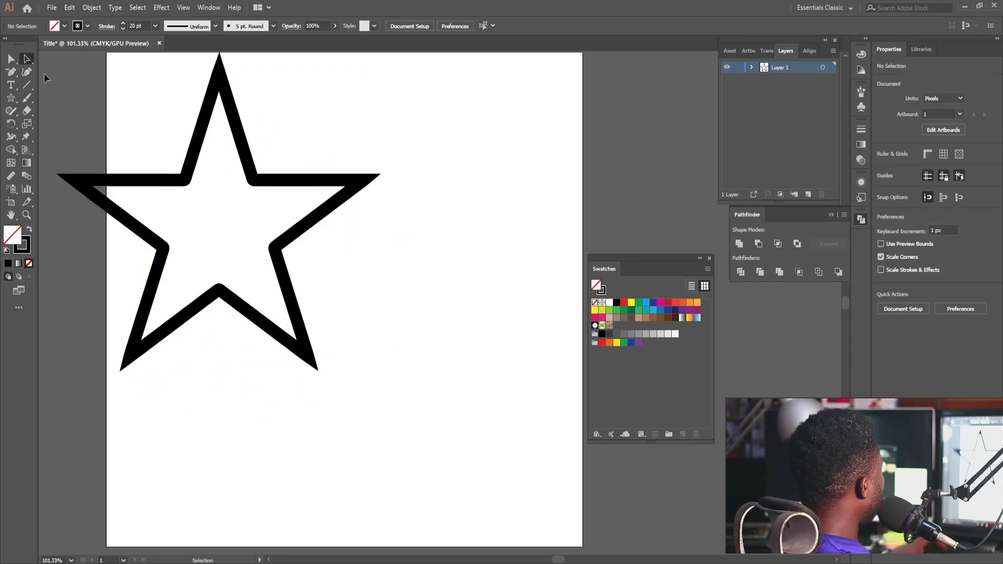
Add the point text "Dinner" to the lower right of the star and scale it up to about 99 pt
click(11, 85)
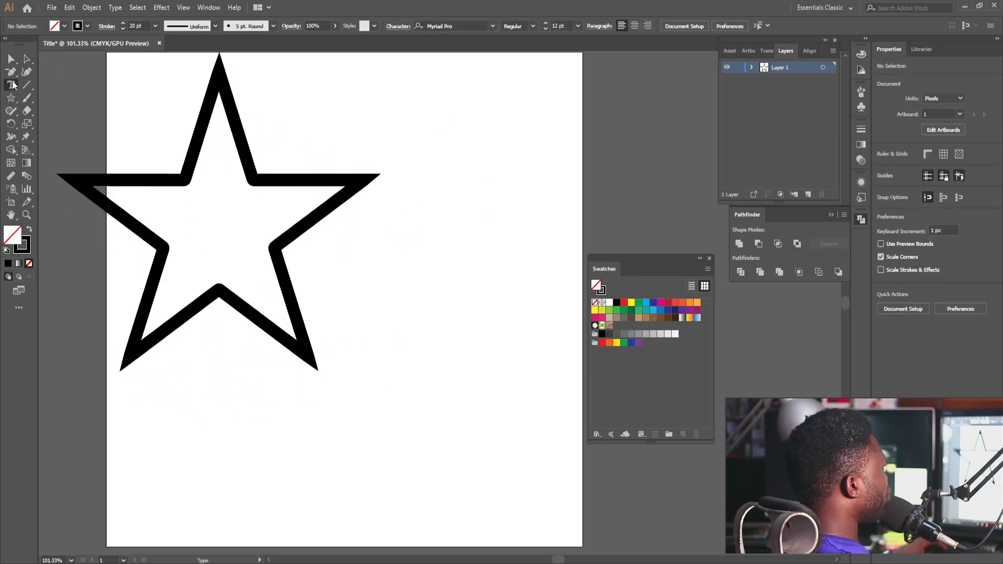
click(376, 322)
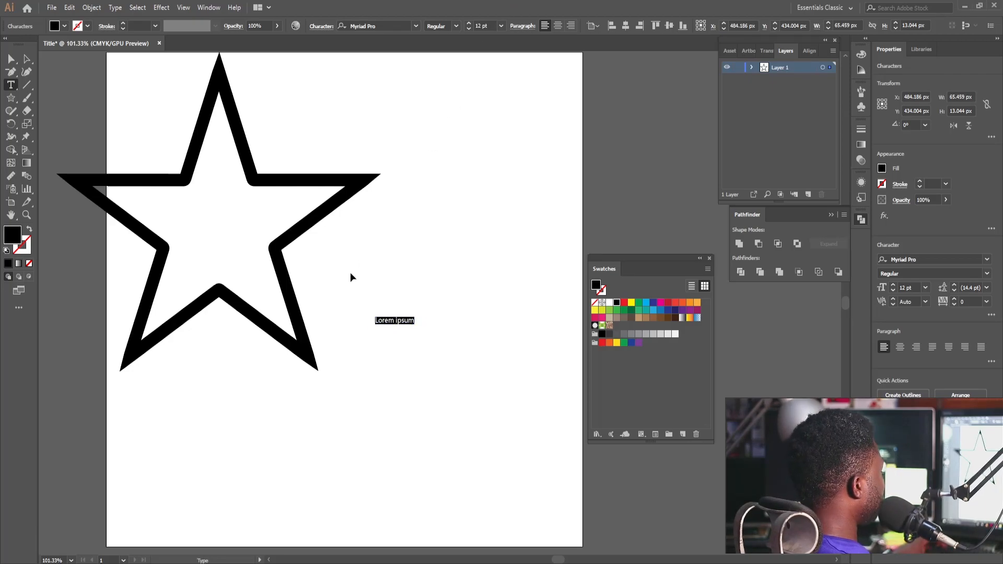
text(Dinner)
key(Escape)
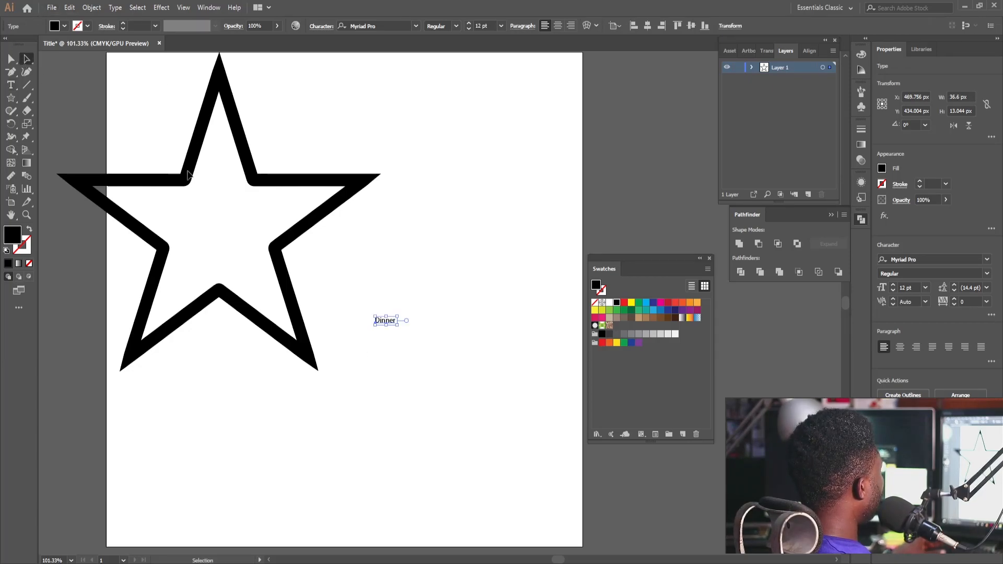
drag(396, 325, 470, 383)
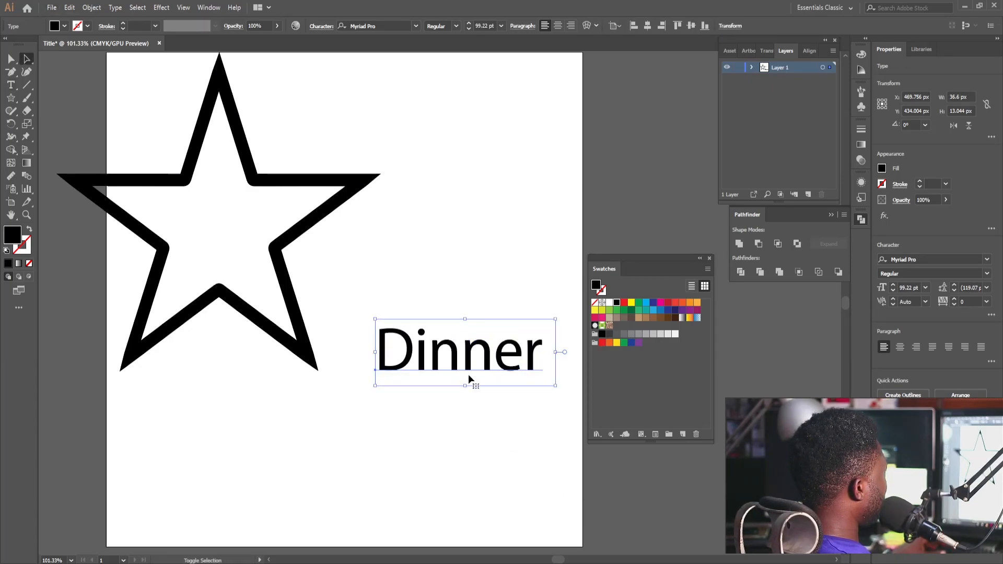
Set the font of the "Dinner" text to Gotham Black and place it beside the star's lower right leg
click(384, 26)
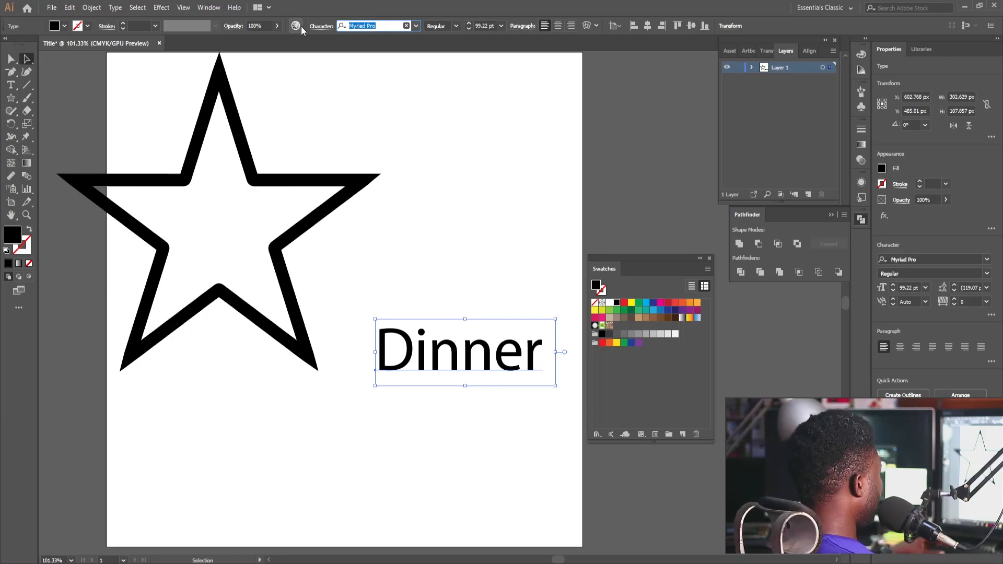
text(goth)
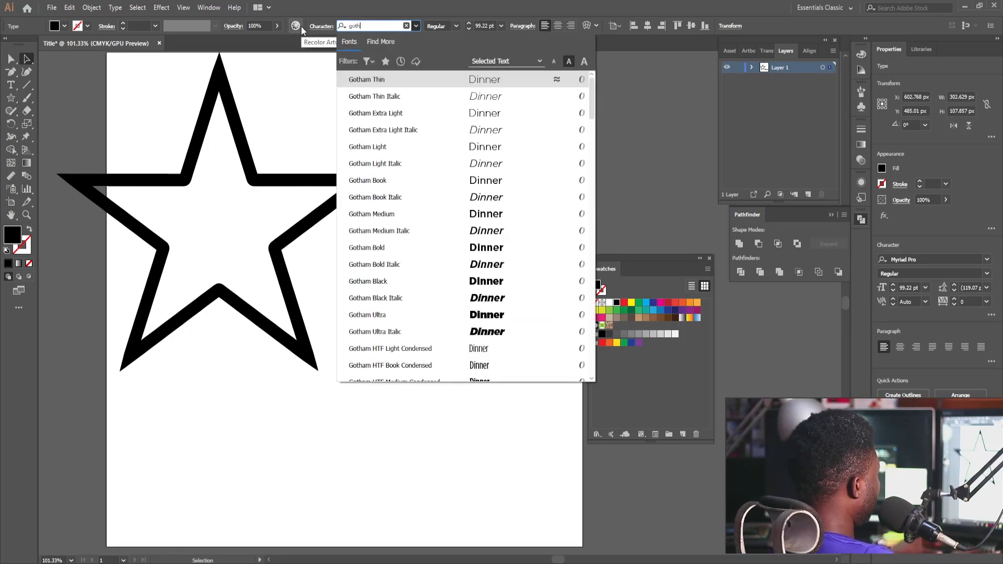
text(am)
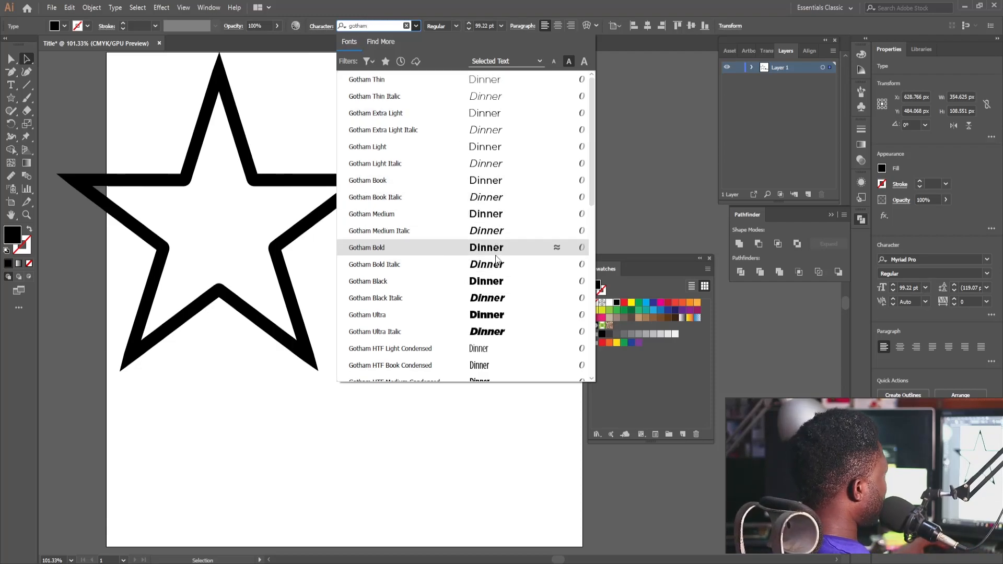
click(494, 280)
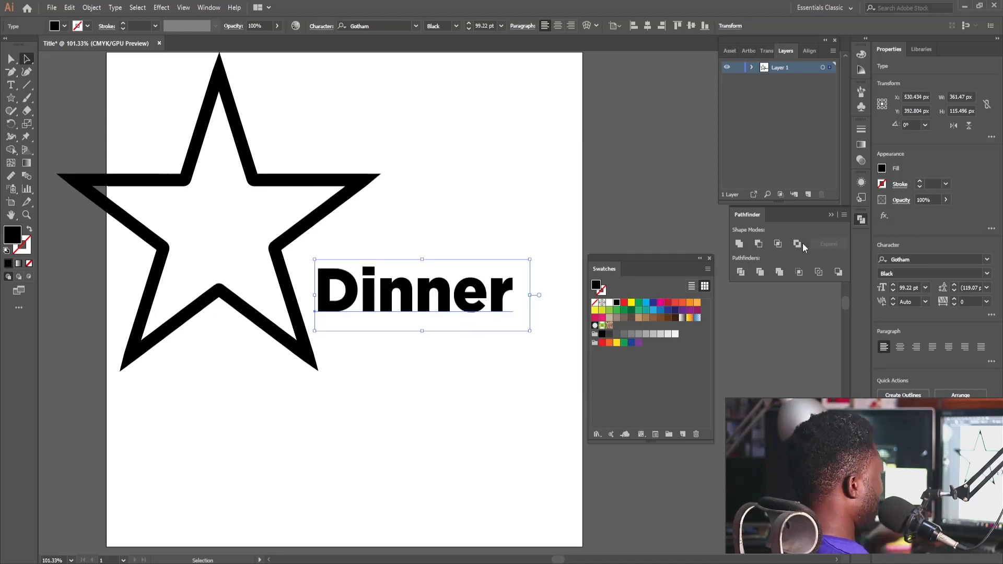
Tighten the tracking of the "Dinner" text to -61
click(975, 300)
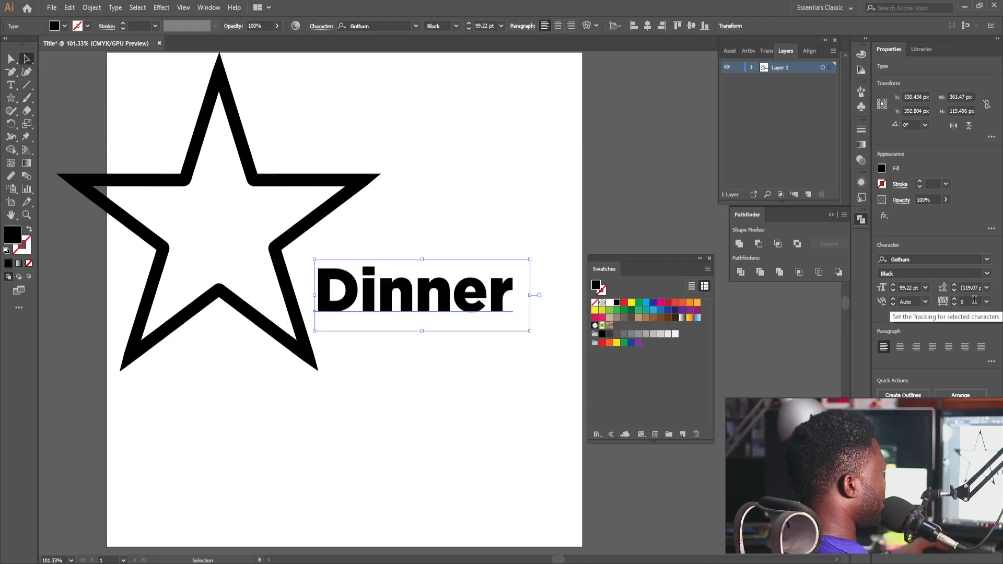
text(-1)
key(Return)
key(Down)
key(Down)
key(Down)
key(Down)
key(Down)
key(Down)
key(Down)
key(Down)
key(Down)
key(Down)
key(Down)
key(Down)
key(Down)
key(Down)
key(Down)
key(Down)
key(Down)
key(Down)
key(Down)
key(Down)
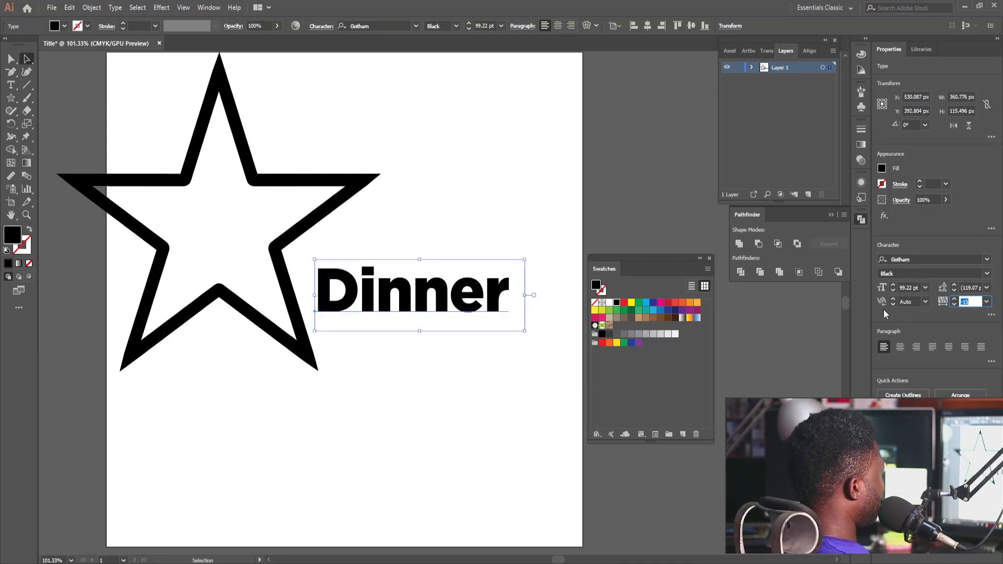
key(Down)
key(Down)
key(Down)
key(Down)
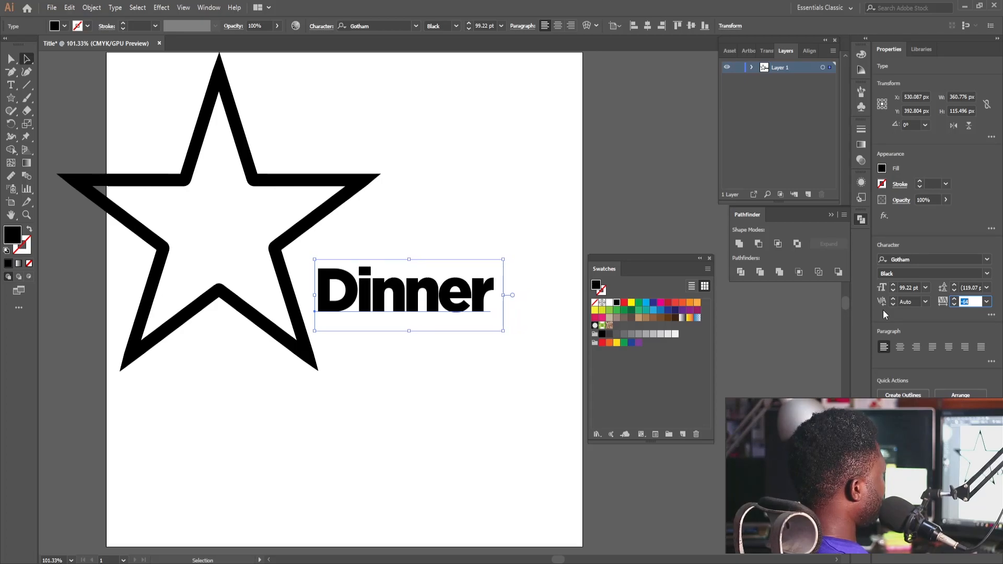
Duplicate the "Dinner" text directly below the original and change the copy's wording to "Award"
mouse_move(433, 299)
mouse_down()
mouse_move(453, 238)
mouse_move(436, 311)
mouse_up()
double_click(437, 311)
key(ctrl+a)
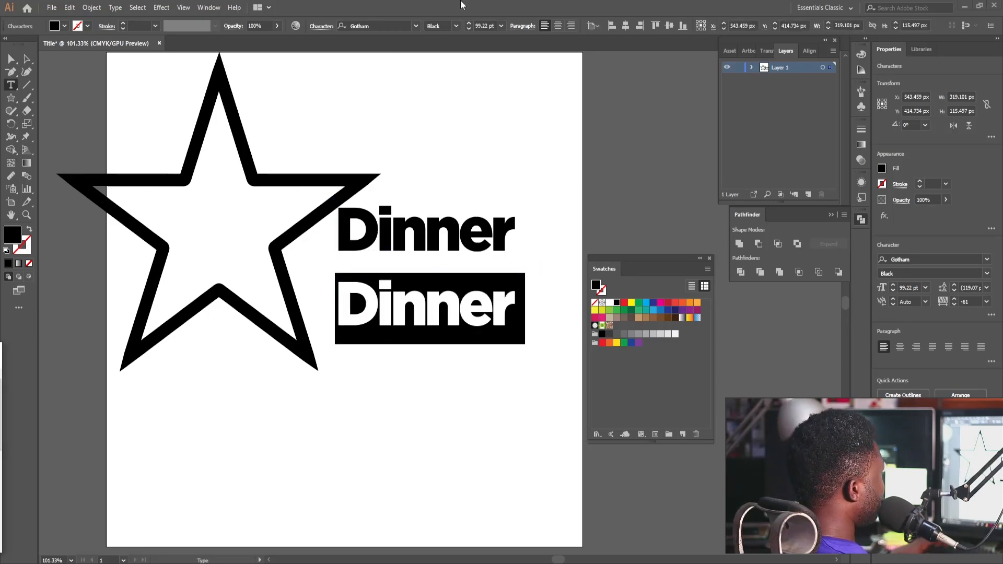
text(Award)
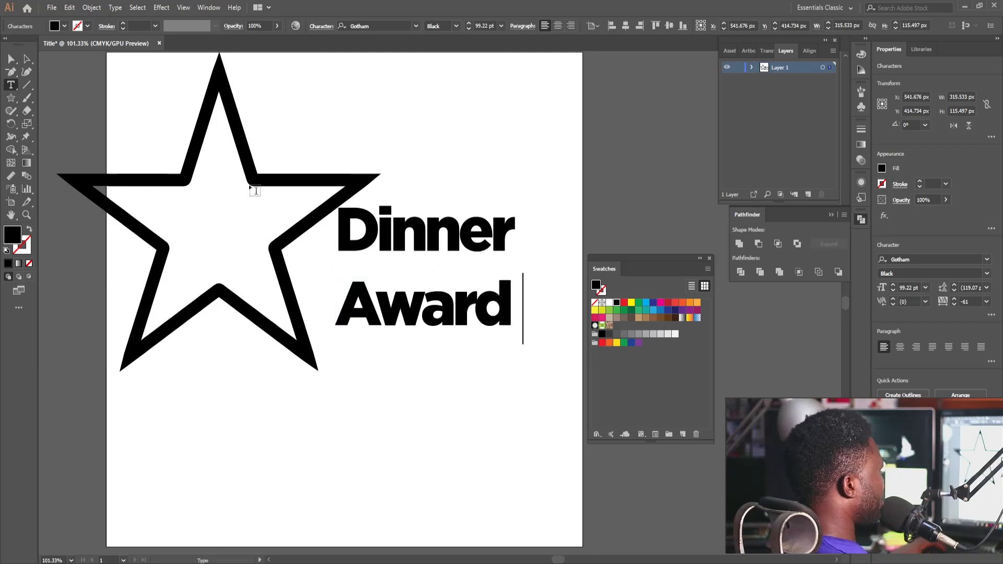
Finish editing the "Award" text and delete the extra anchor point at the star's right inner corner
key(Escape)
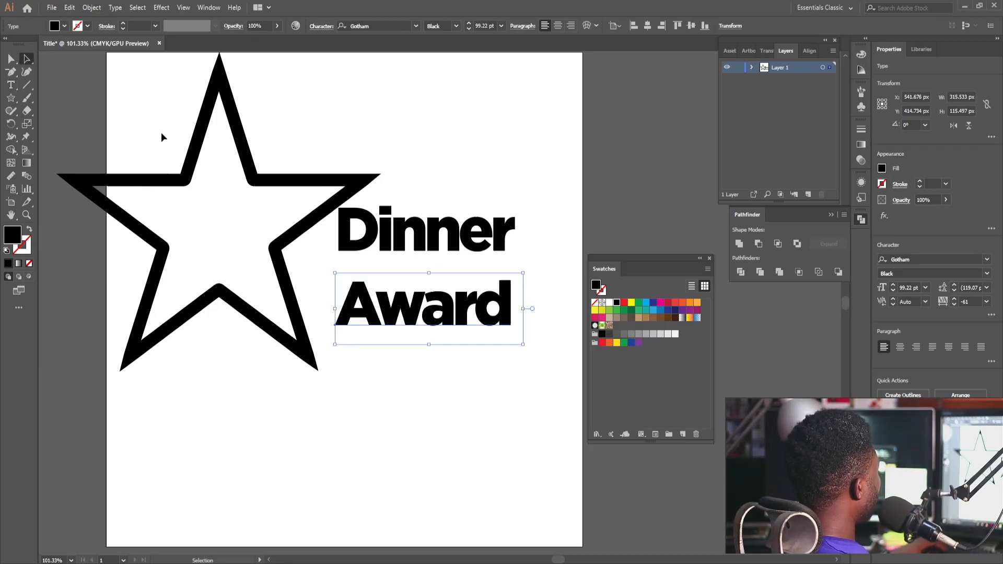
click(268, 240)
drag(261, 230, 458, 387)
drag(304, 299, 434, 379)
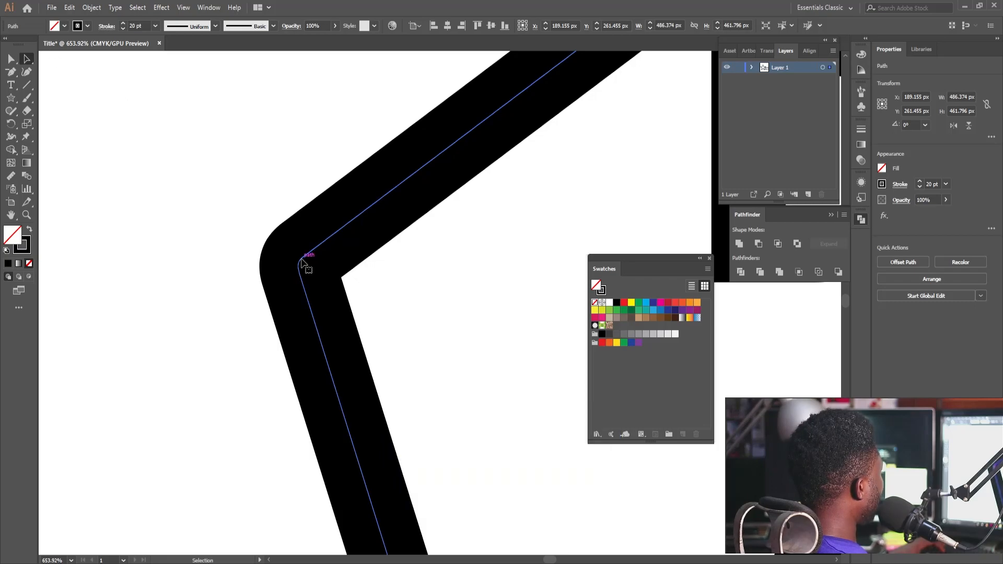
click(10, 71)
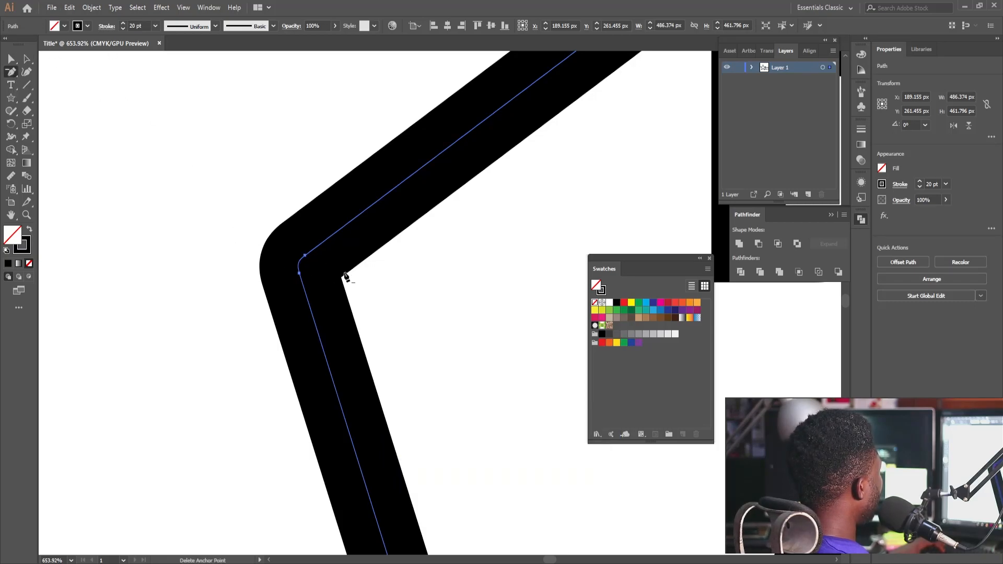
click(306, 255)
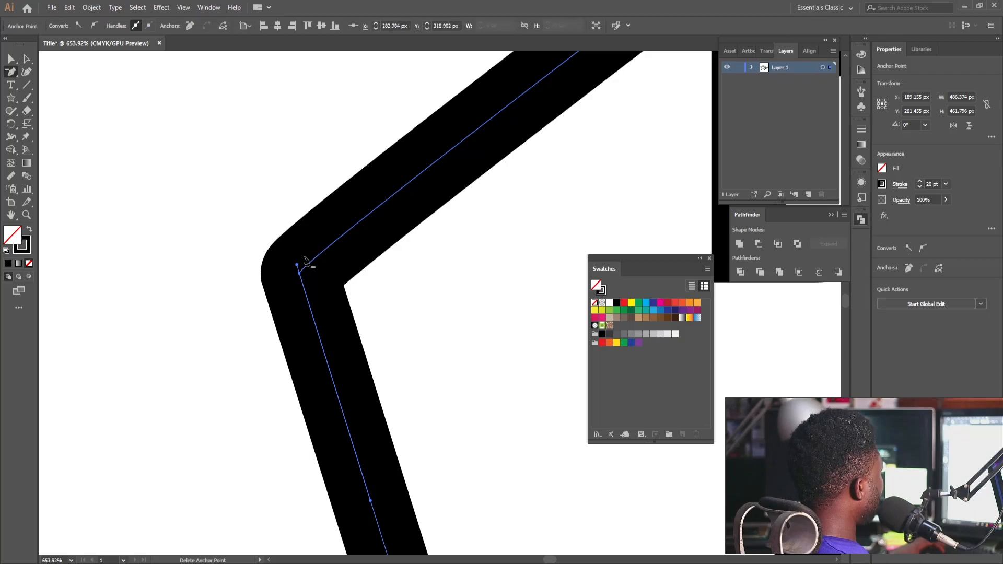
Delete the extra anchor points at the star's bottom and lower left inner corners
key(ctrl+space)
drag(359, 306, 235, 320)
key(space)
drag(312, 345, 407, 289)
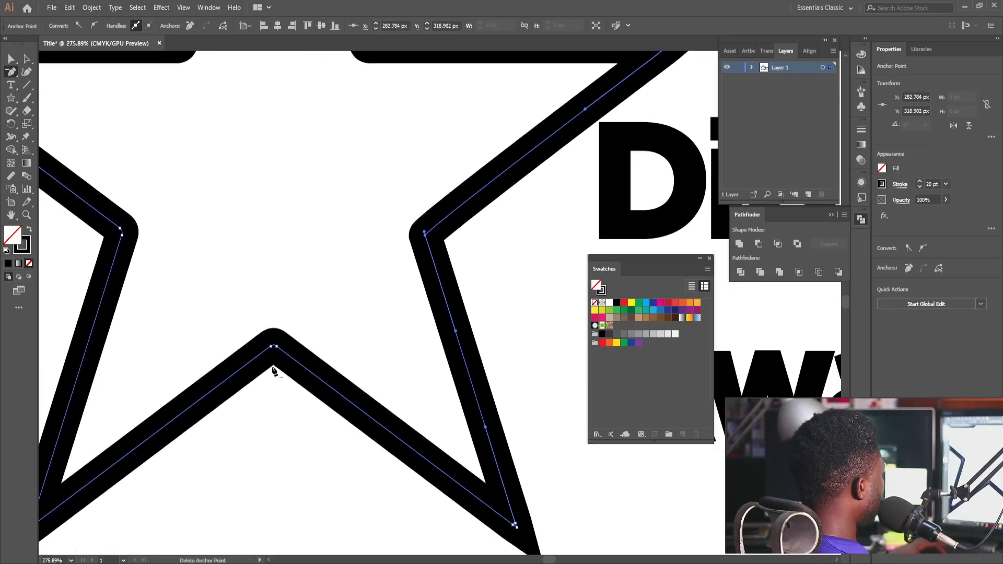
click(273, 346)
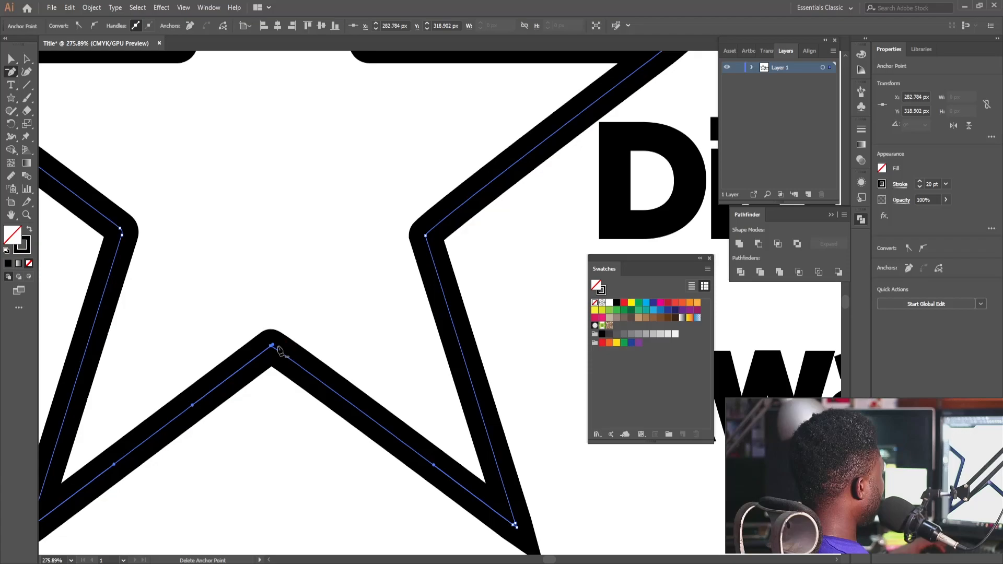
click(120, 229)
Delete the extra anchor points at the star's upper left and upper right inner corners
key(space)
drag(96, 199, 367, 451)
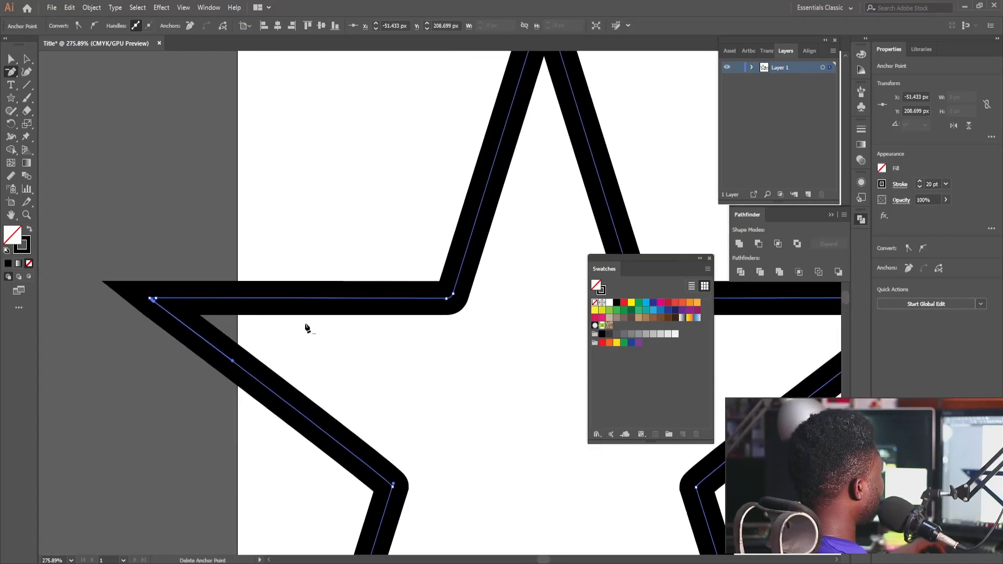
click(453, 294)
key(space)
drag(465, 297, 152, 314)
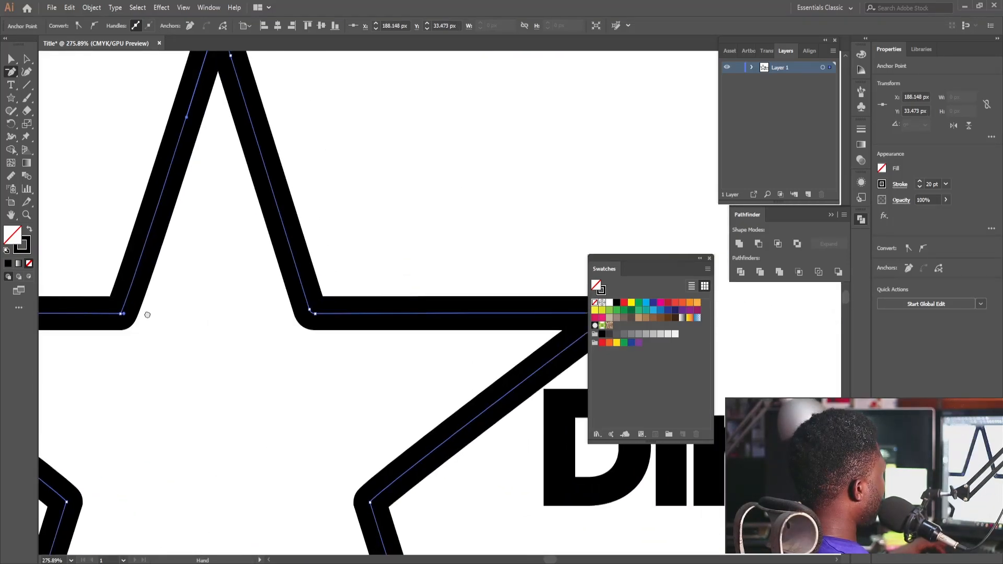
click(315, 314)
key(space)
drag(313, 392, 329, 293)
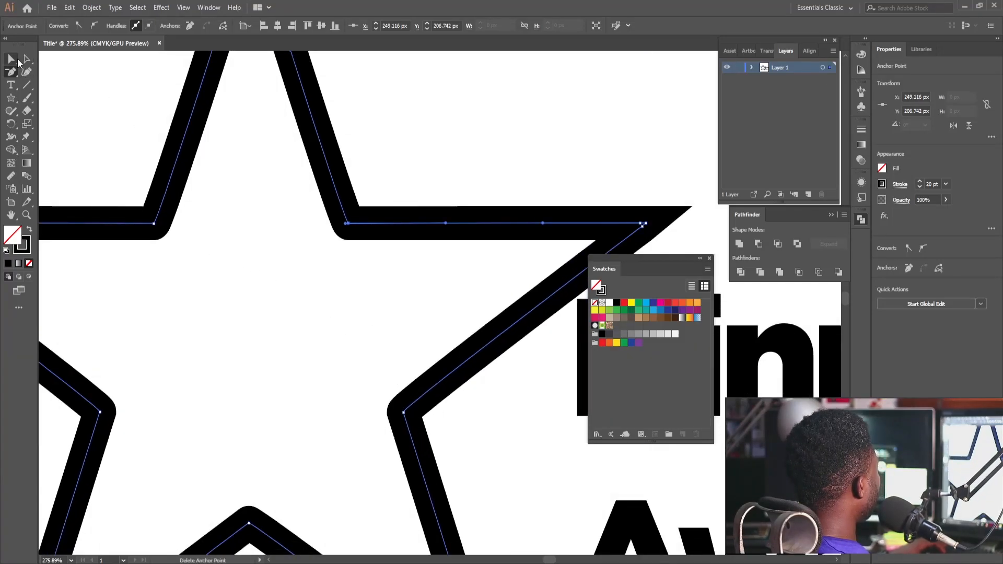
Sharpen the star's right inner corner by converting its remaining anchor point to a corner and retracting its handle
click(11, 59)
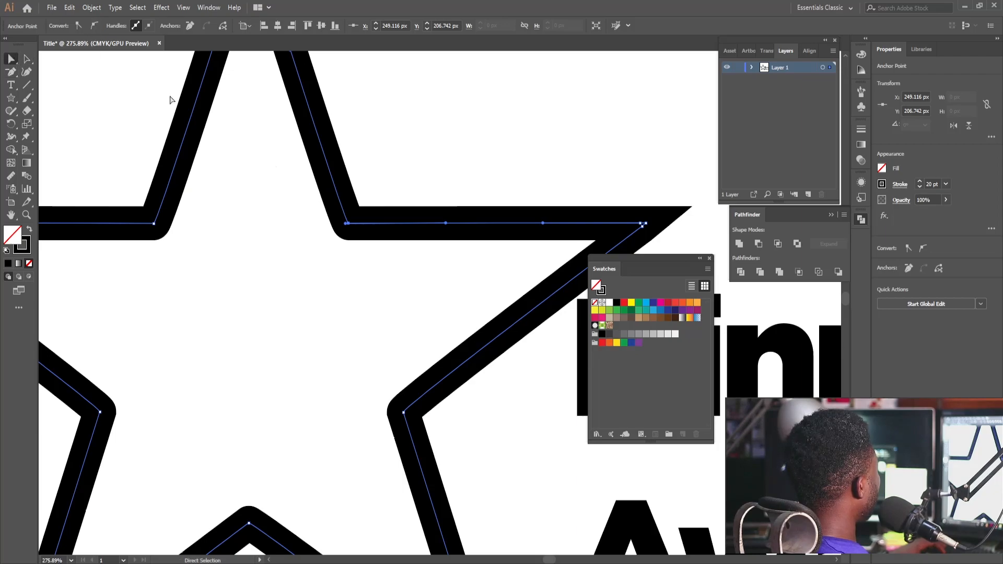
click(403, 411)
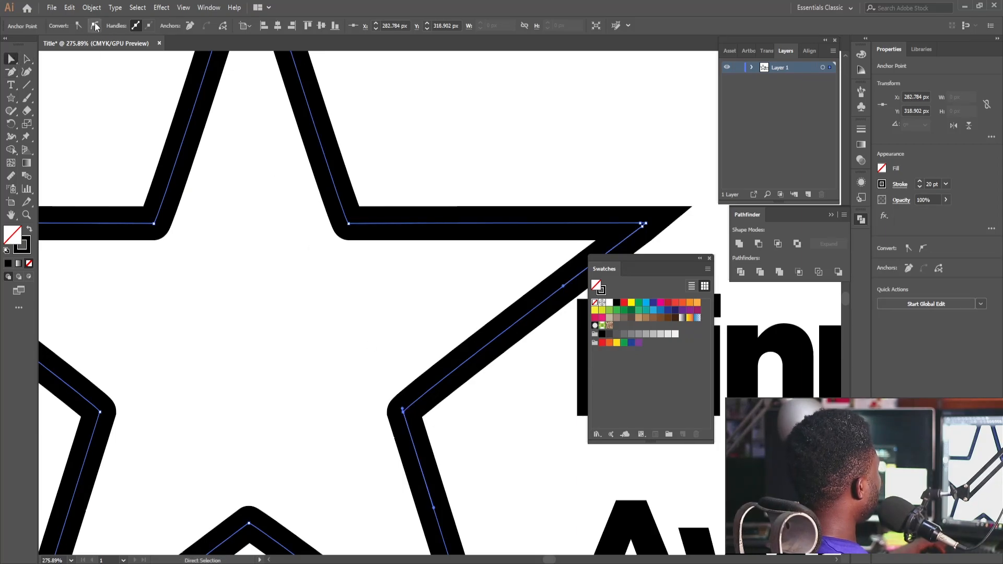
click(78, 25)
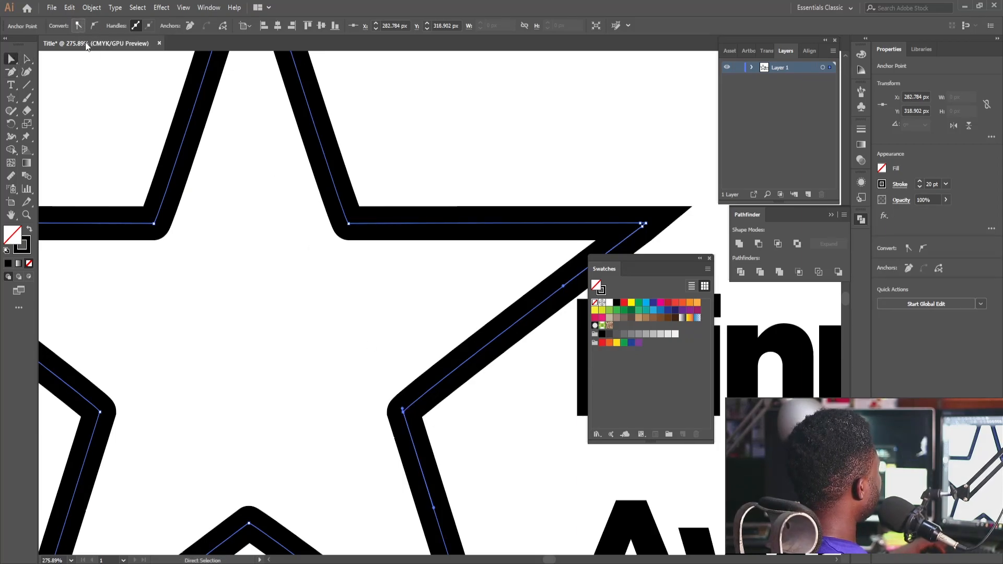
drag(449, 439, 346, 290)
drag(272, 233, 467, 407)
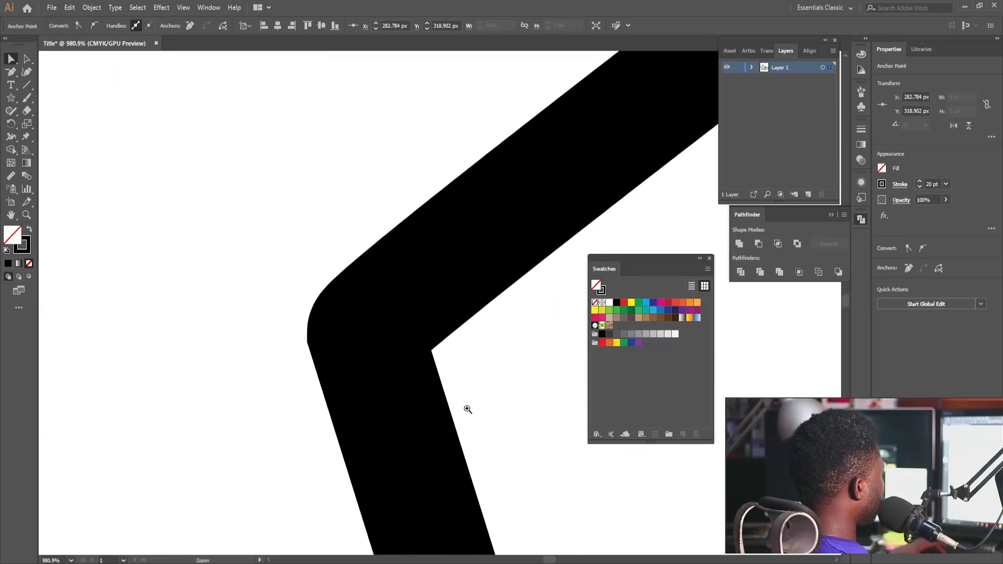
drag(361, 323, 366, 335)
drag(448, 224, 259, 351)
drag(443, 179, 502, 267)
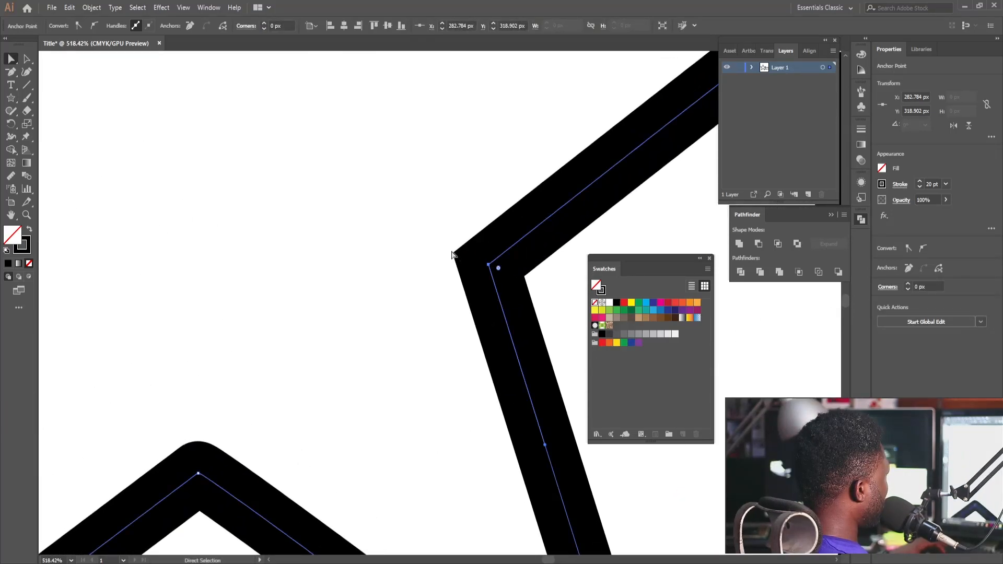
Sharpen the star's bottom and lower left inner corners by retracting the leftover handles of their anchor points
drag(333, 390, 388, 202)
drag(227, 259, 279, 314)
click(279, 315)
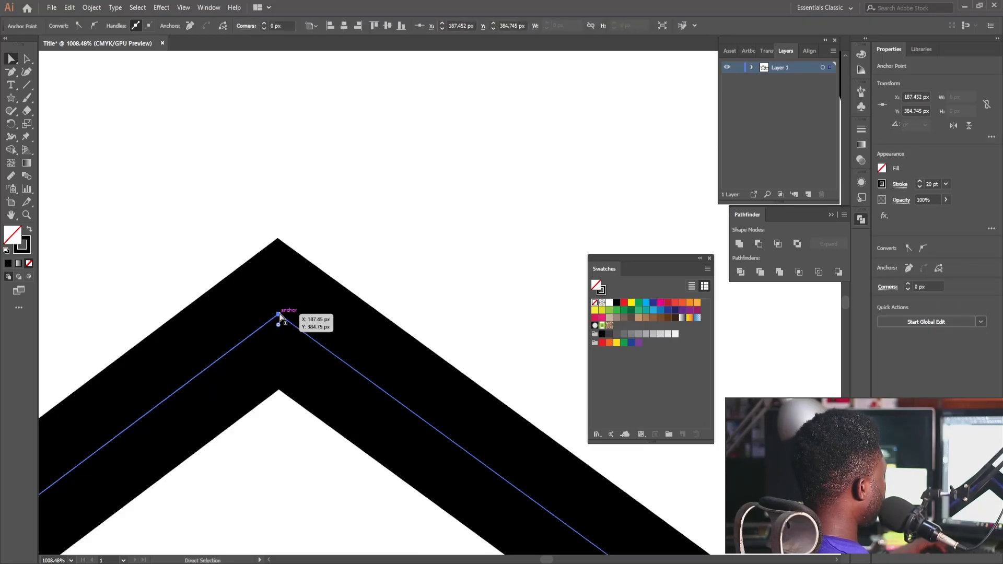
drag(360, 195, 444, 75)
drag(260, 331, 287, 353)
drag(372, 55, 265, 474)
drag(300, 348, 349, 355)
drag(349, 354, 365, 419)
ctrl+click(314, 398)
drag(317, 388, 313, 398)
drag(396, 292, 334, 311)
Sharpen the star's upper left and upper right inner corners by retracting the leftover handles of their anchor points
drag(460, 68, 235, 449)
ctrl+click(239, 346)
drag(223, 329, 270, 380)
drag(371, 309, 310, 314)
drag(572, 293, 32, 317)
ctrl+click(239, 363)
drag(188, 345, 295, 382)
drag(334, 308, 266, 308)
drag(271, 313, 314, 224)
mouse_move(399, 279)
mouse_down()
mouse_move(383, 273)
mouse_move(410, 287)
mouse_up()
mouse_move(265, 249)
mouse_down()
mouse_move(316, 269)
mouse_move(278, 257)
mouse_up()
drag(399, 265, 311, 331)
Select the whole star outline and increase its stroke weight to 23 pt
click(27, 61)
drag(420, 165, 356, 188)
drag(396, 246, 308, 282)
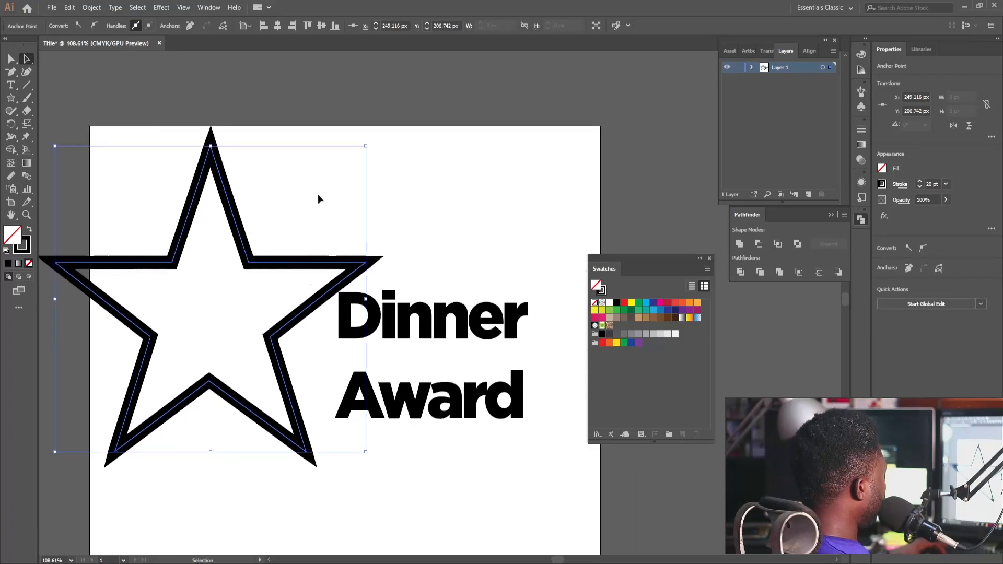
drag(228, 199, 264, 226)
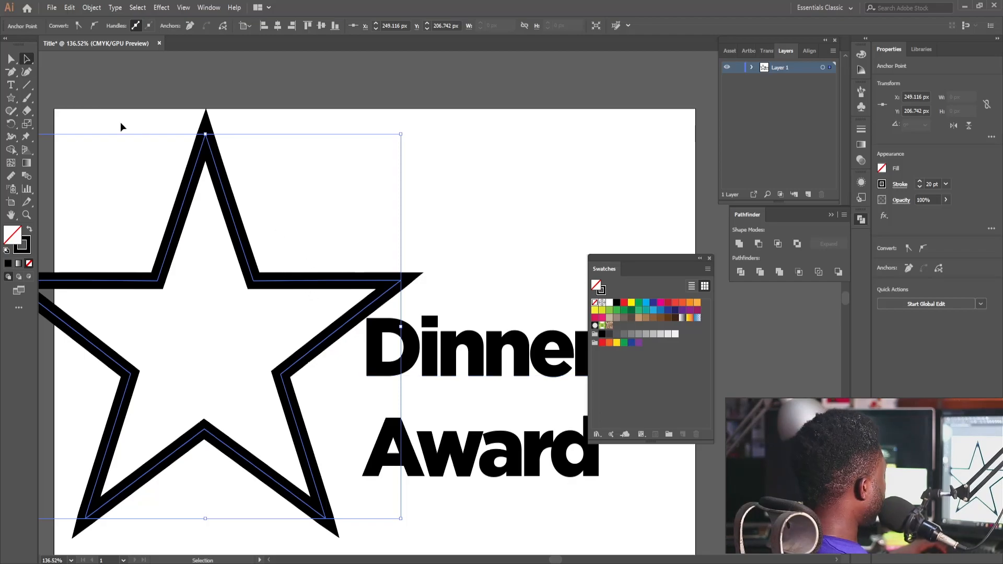
click(49, 82)
click(26, 63)
drag(158, 121, 285, 244)
click(124, 26)
click(123, 26)
click(123, 26)
click(123, 26)
click(124, 26)
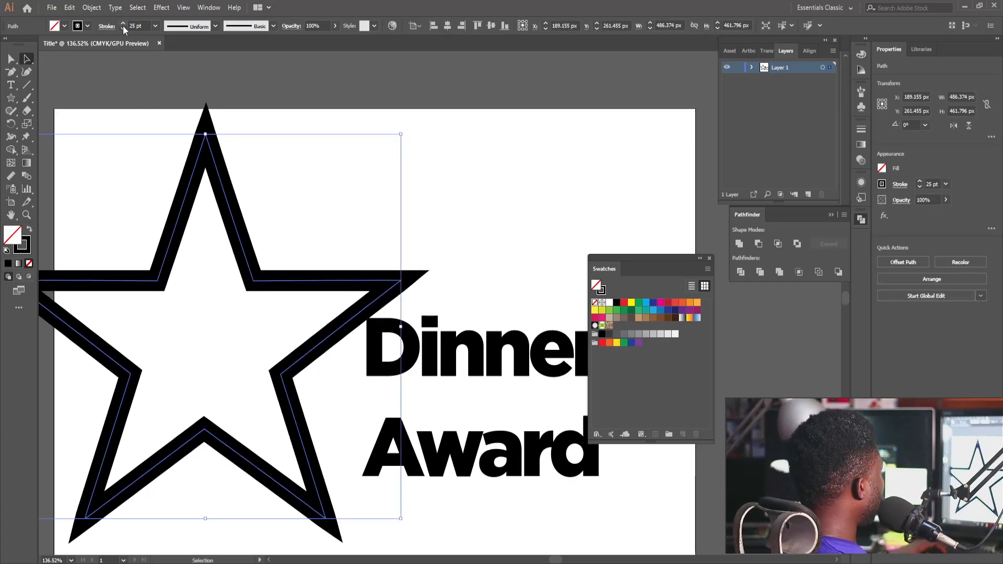
click(124, 29)
click(124, 29)
click(459, 234)
Delete the anchor points at the star's lower right tip to remove the segment running up to the right inner corner
scroll(458, 231, down, 3)
scroll(370, 291, up, 2)
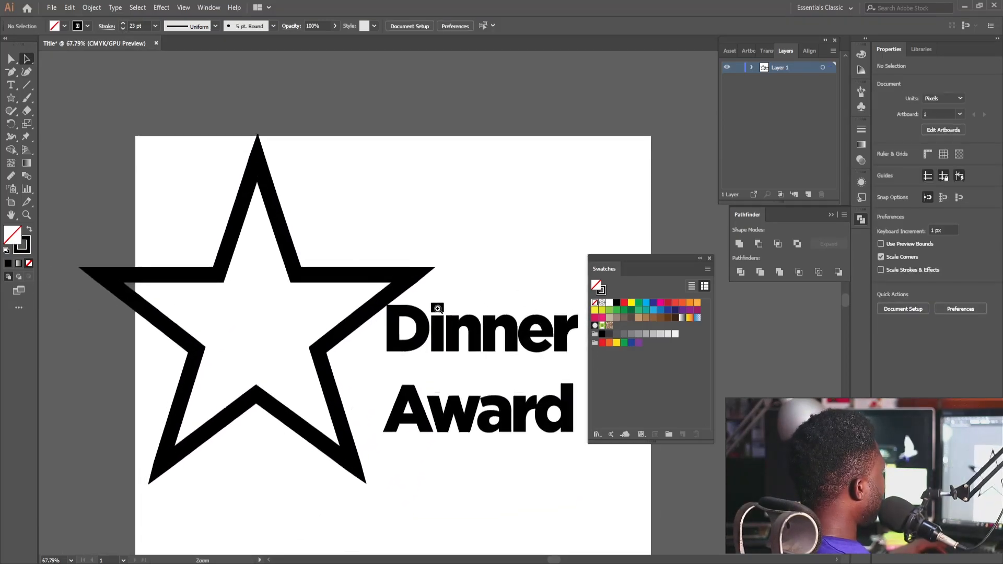
scroll(304, 233, up, 2)
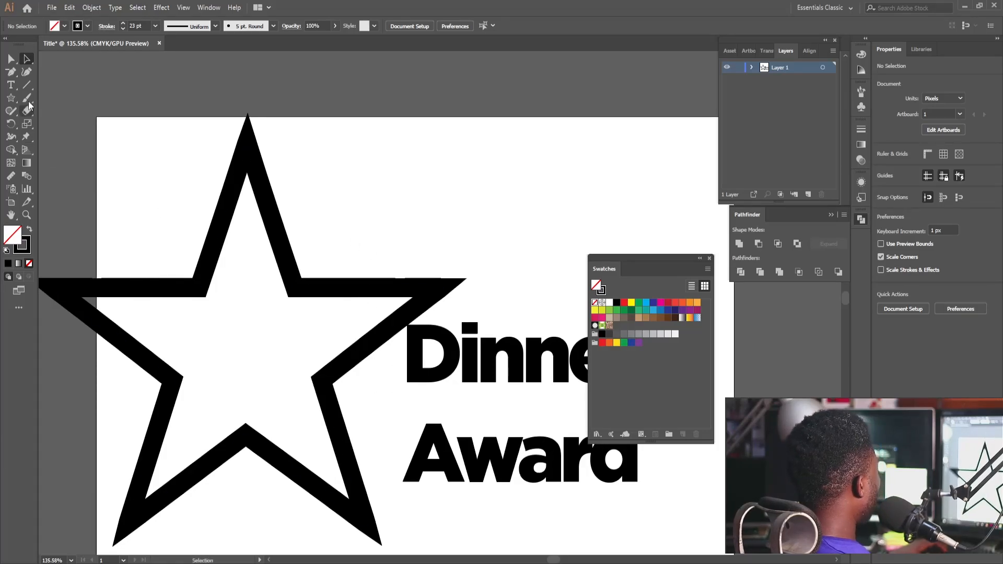
click(12, 62)
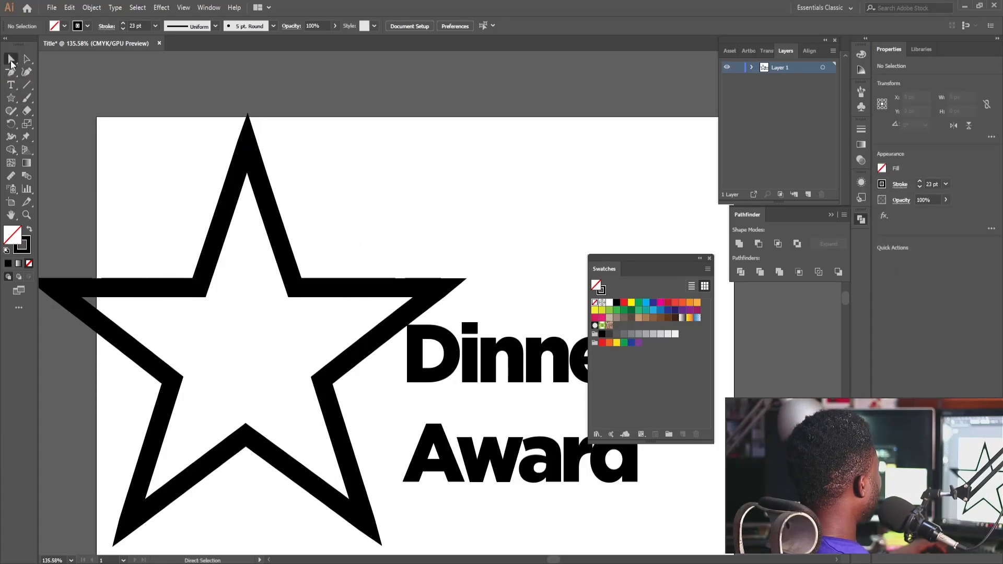
scroll(223, 213, down, 5)
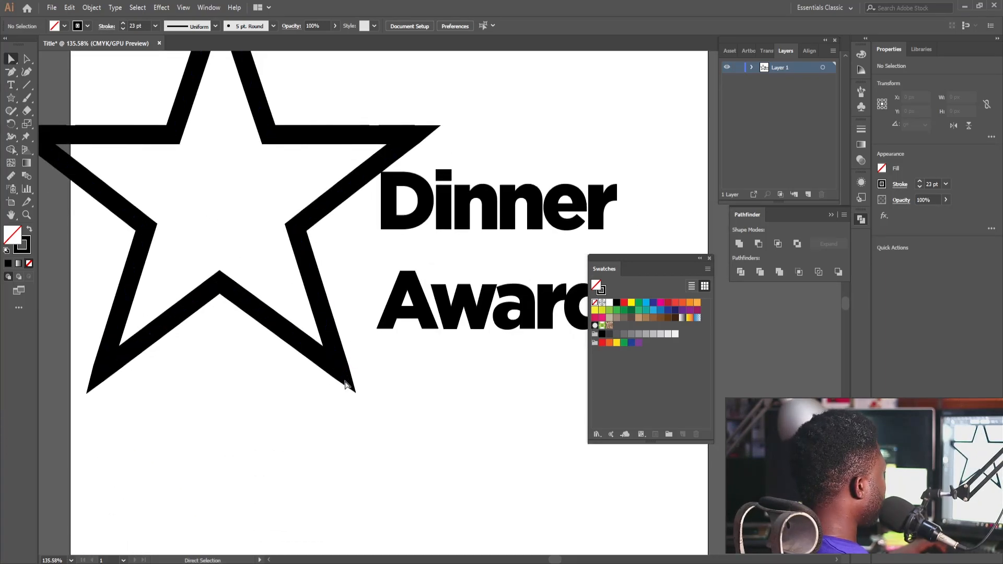
click(342, 374)
click(341, 374)
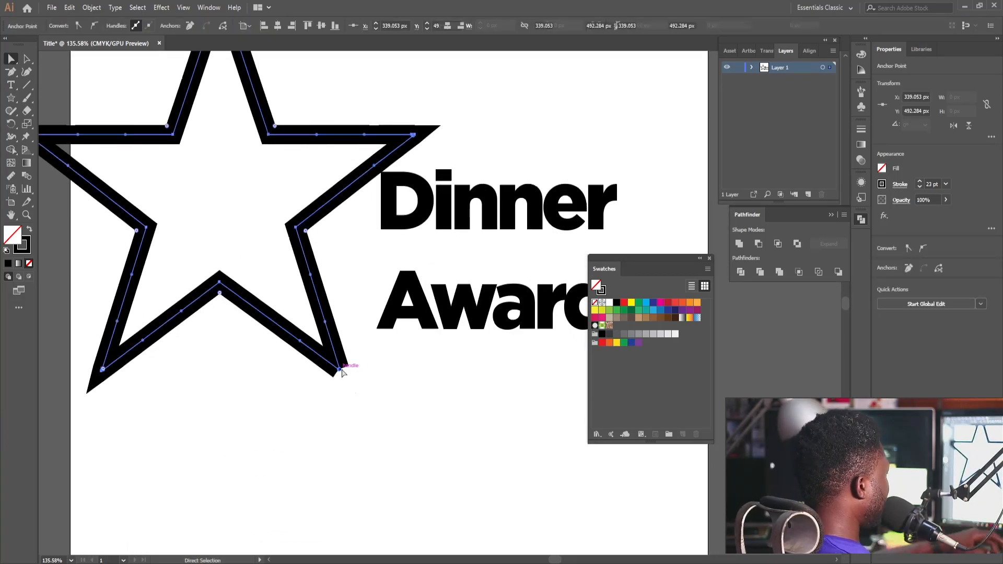
click(339, 370)
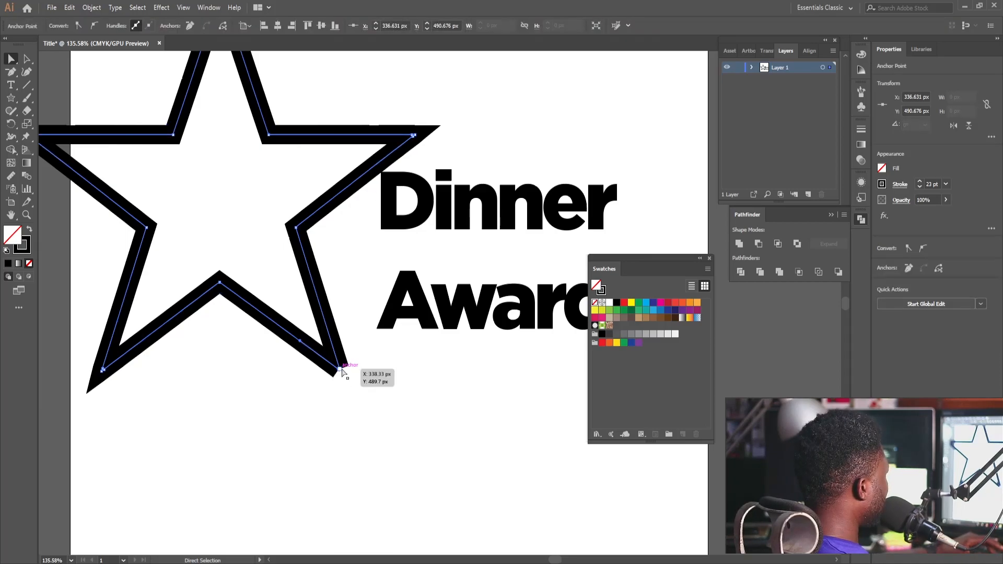
key(Delete)
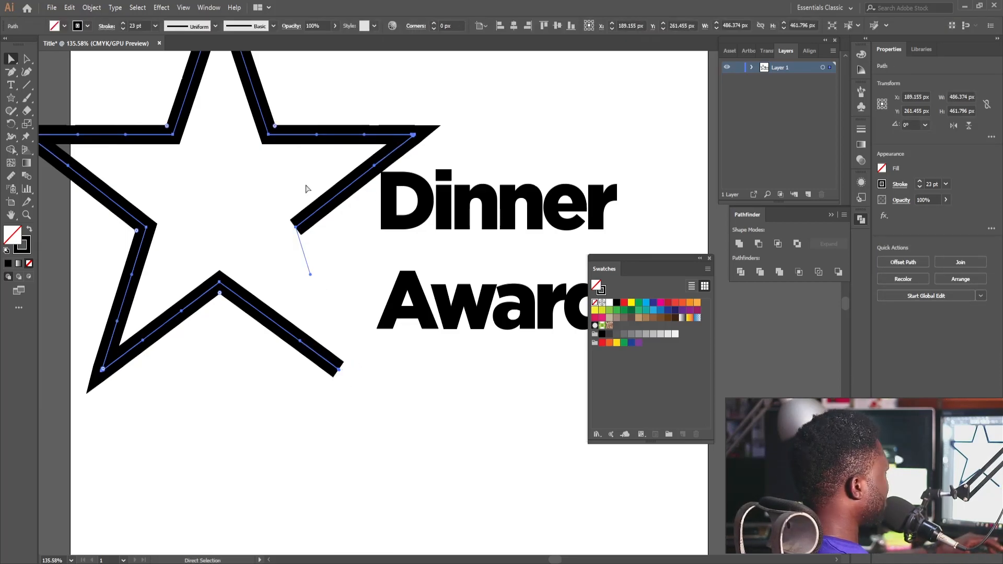
Delete the star's right inner corner and right tip anchor points, leaving the right side of the outline open
click(296, 227)
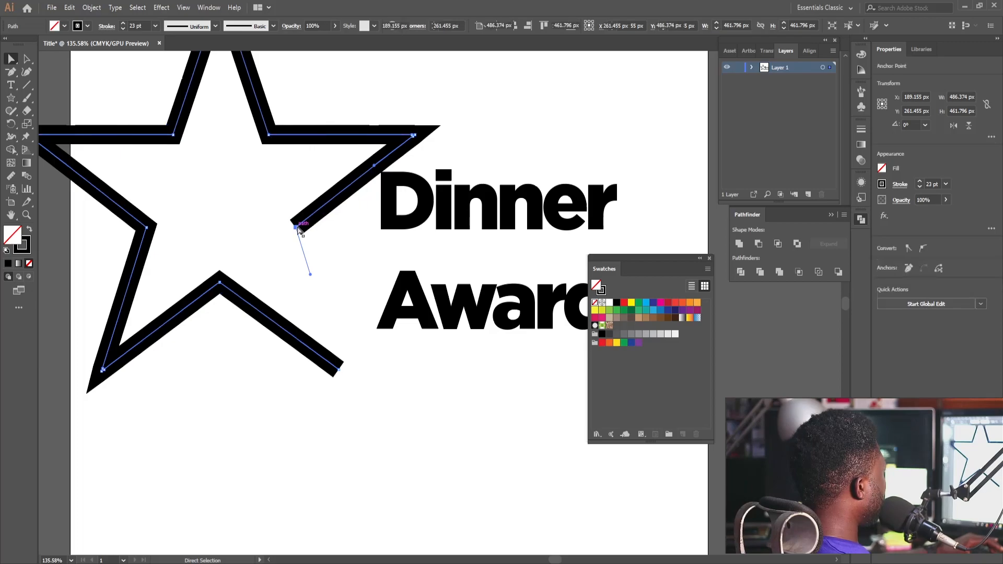
key(Delete)
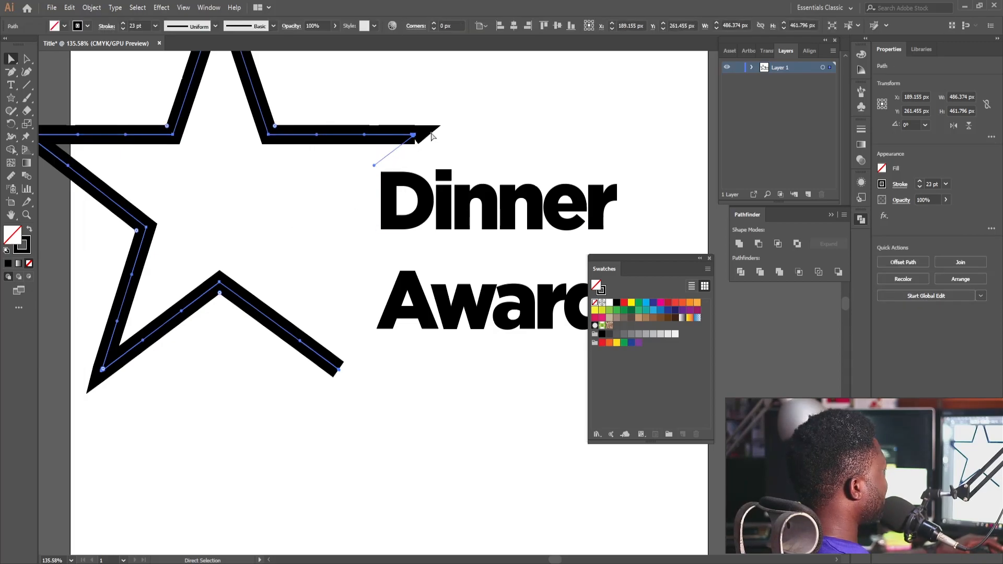
click(415, 136)
key(Delete)
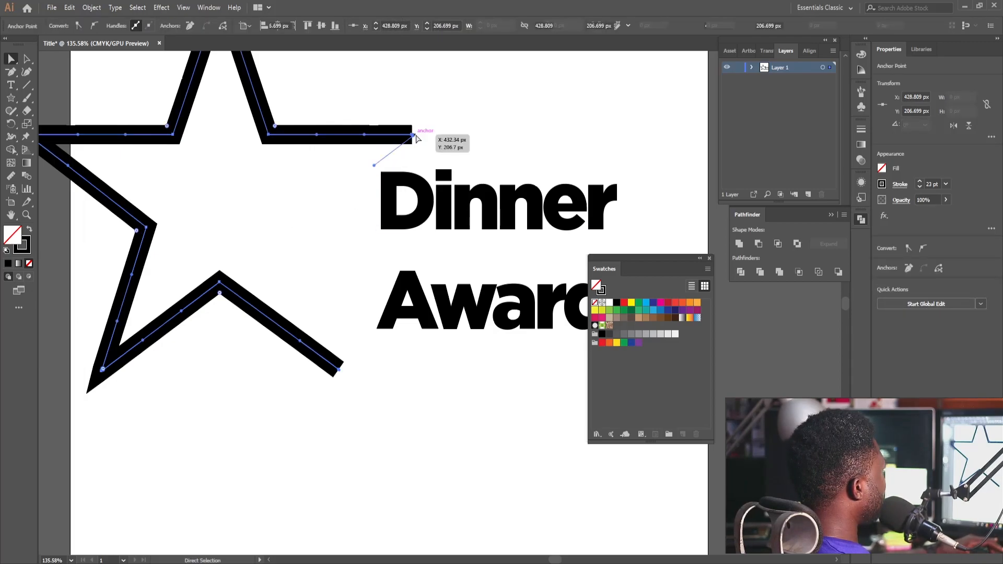
click(414, 135)
key(Delete)
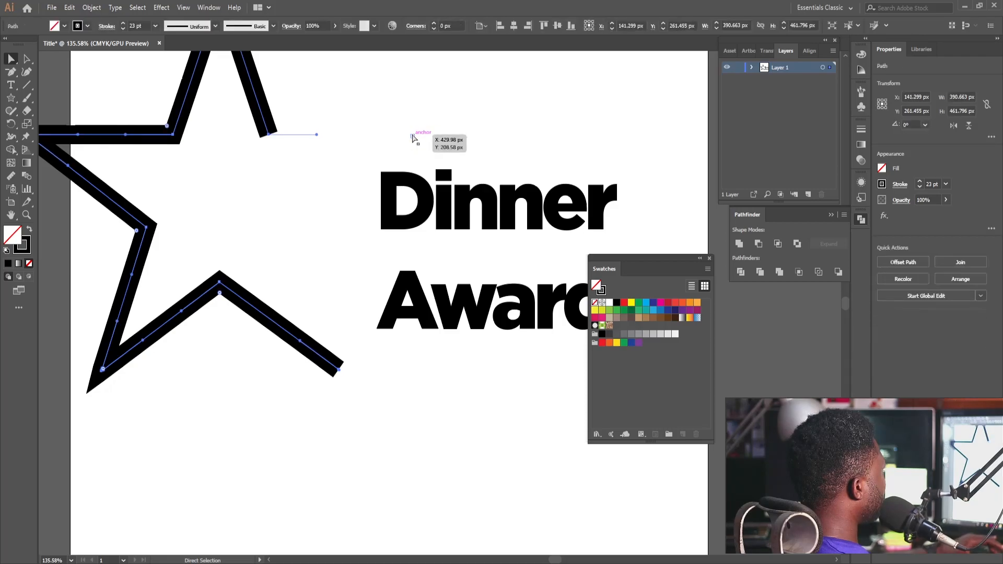
Move the "Dinner" text into the star's opening so its D meets the inner end of the left arm
scroll(183, 124, down, 1)
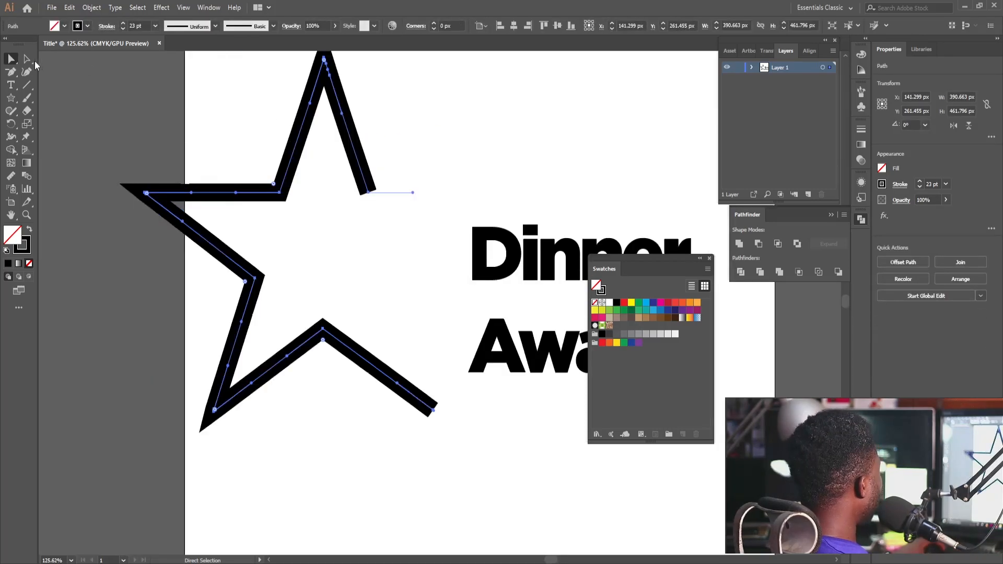
click(518, 261)
drag(517, 261, 333, 216)
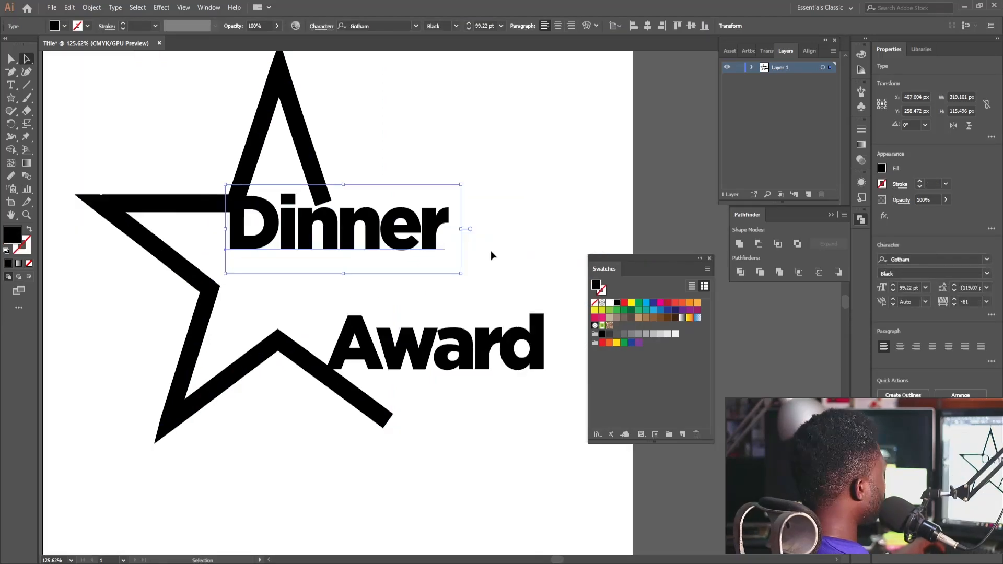
click(495, 258)
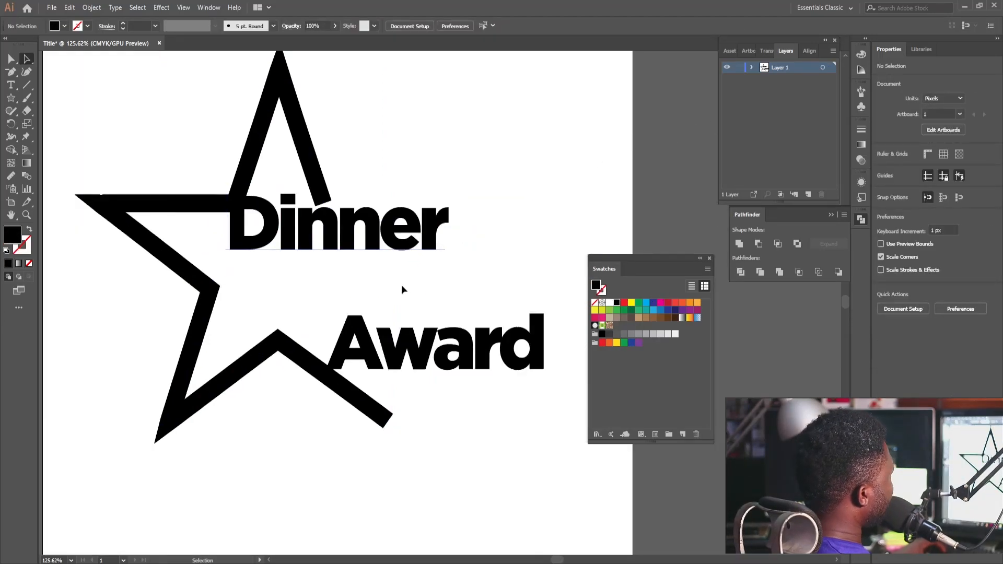
Draw a horizontal line about 206 px long along the left arm's upper edge, from the star's left tip to the D
drag(383, 252, 337, 314)
drag(318, 259, 341, 283)
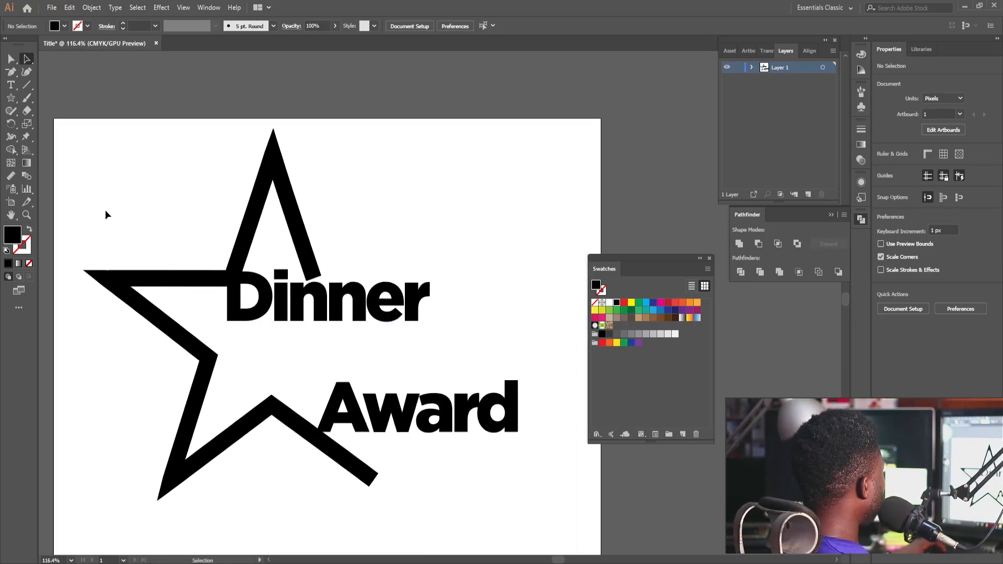
click(27, 85)
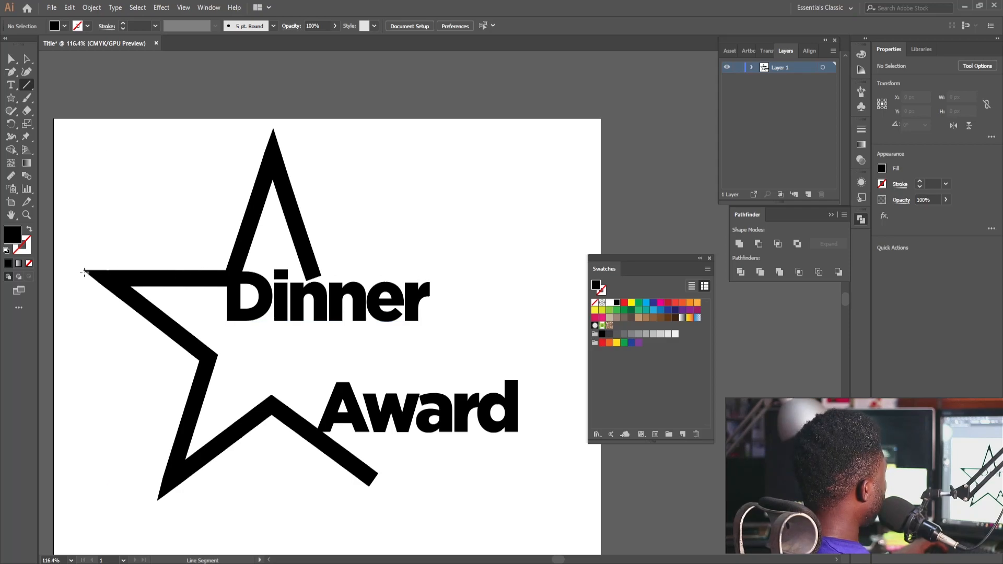
drag(84, 272, 226, 271)
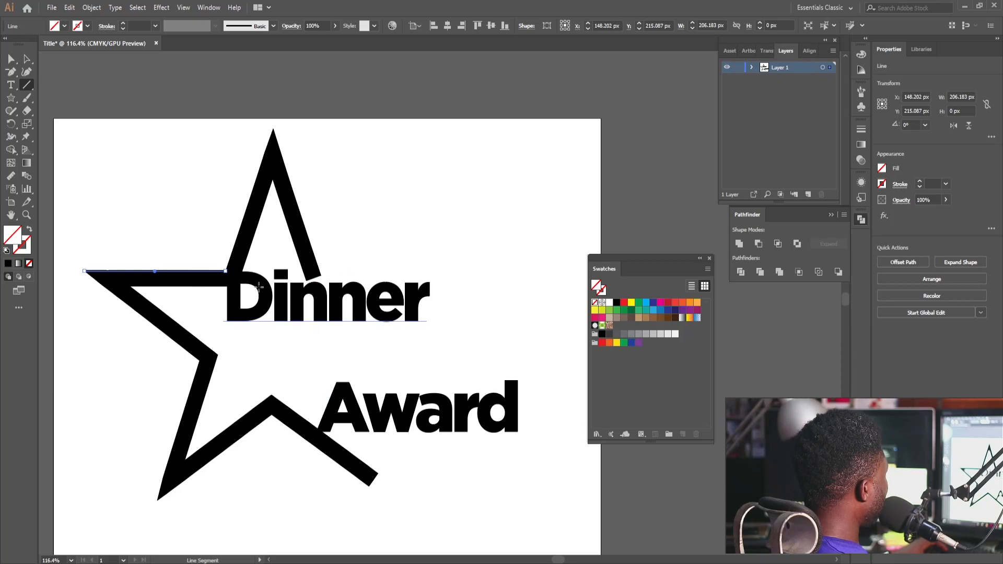
Move the horizontal line to extend right from the star's upper arm above "Dinner" and set its stroke to 6 pt
key(a)
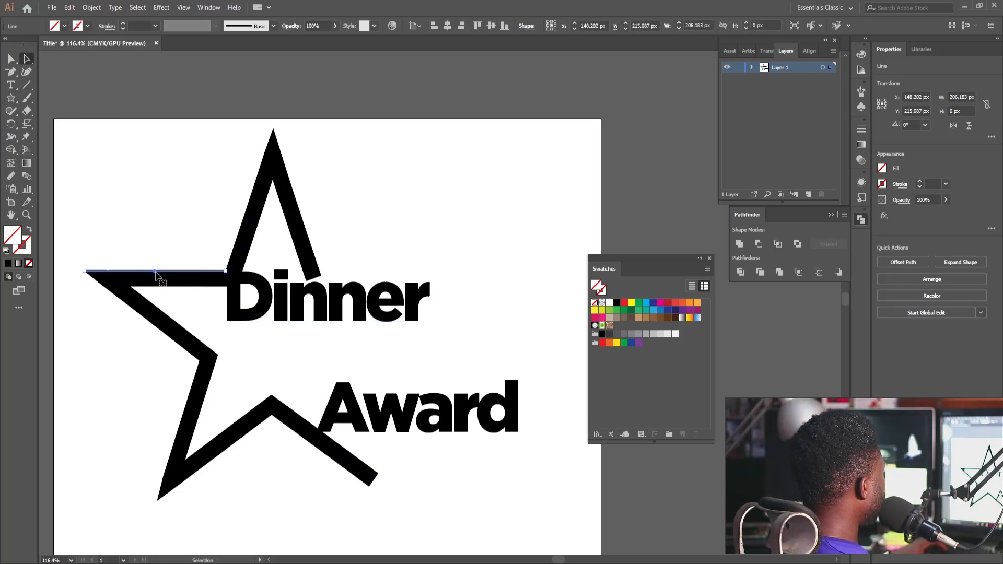
mouse_move(204, 272)
mouse_down()
mouse_move(431, 282)
mouse_move(356, 284)
mouse_move(366, 272)
mouse_move(394, 275)
mouse_up()
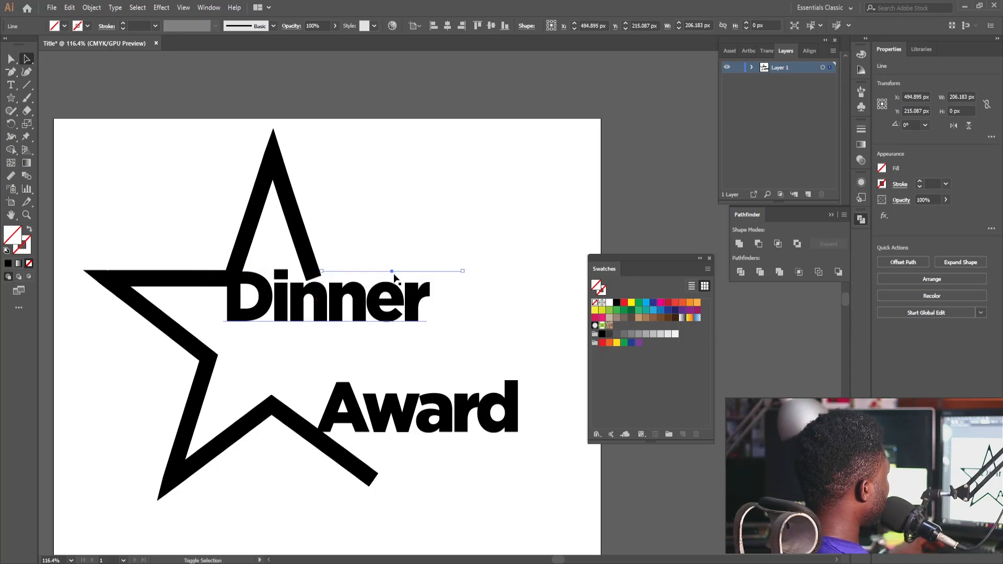
click(123, 23)
click(123, 23)
click(123, 23)
click(124, 23)
click(123, 23)
click(123, 23)
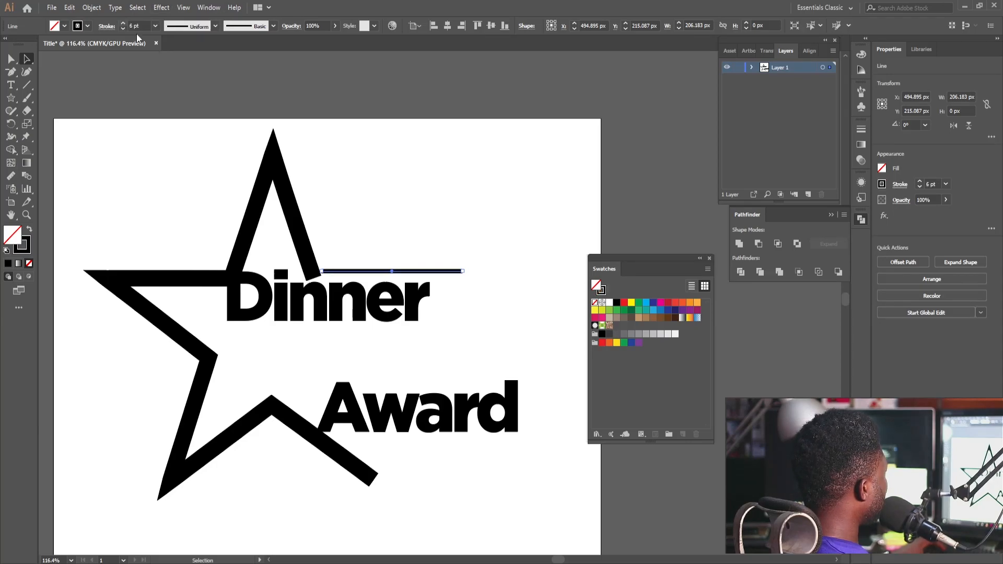
Raise the "Dinner" text slightly and enlarge it to 115.29 pt so its r reaches the horizontal line's right end
click(453, 296)
drag(402, 307, 401, 299)
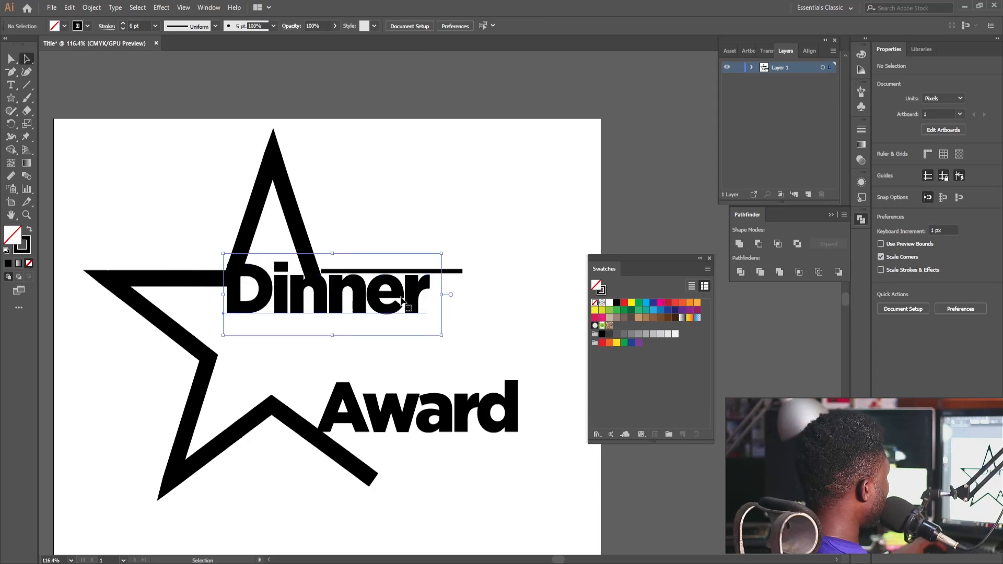
key(Up)
key(Up)
key(Up)
key(Up)
drag(441, 332, 485, 348)
key(ctrl+z)
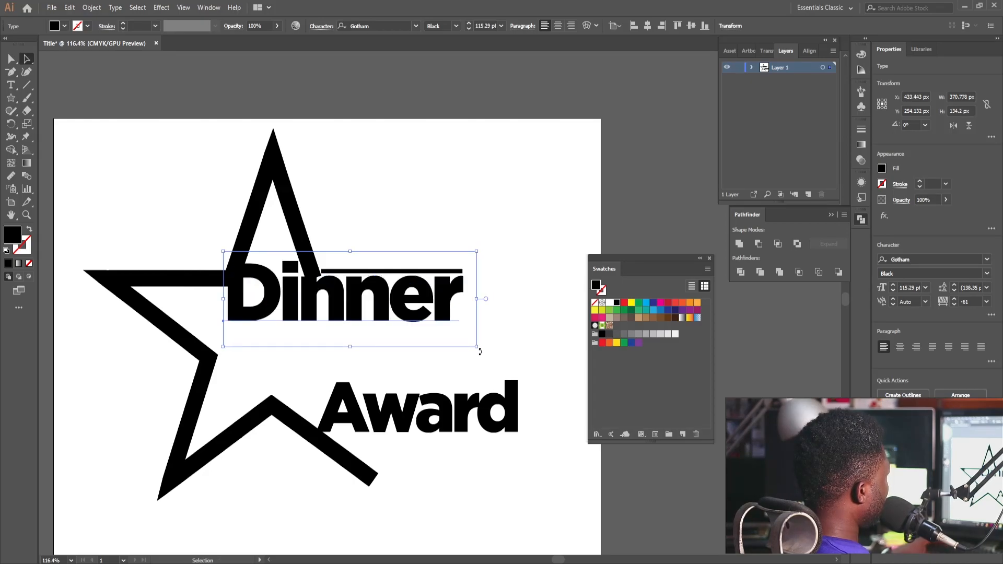
key(Up)
click(478, 361)
Move the "Award" text up directly beneath "Dinner" and match its font size of 115.29 pt
drag(432, 416, 386, 342)
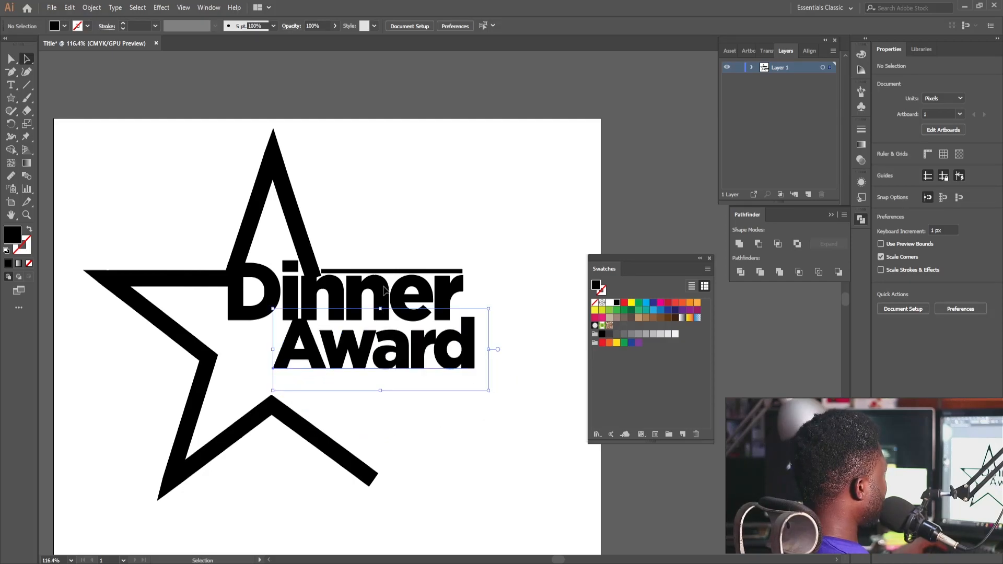
click(257, 277)
click(480, 26)
key(ctrl+c)
click(468, 344)
click(487, 27)
key(ctrl+a)
key(ctrl+v)
key(Return)
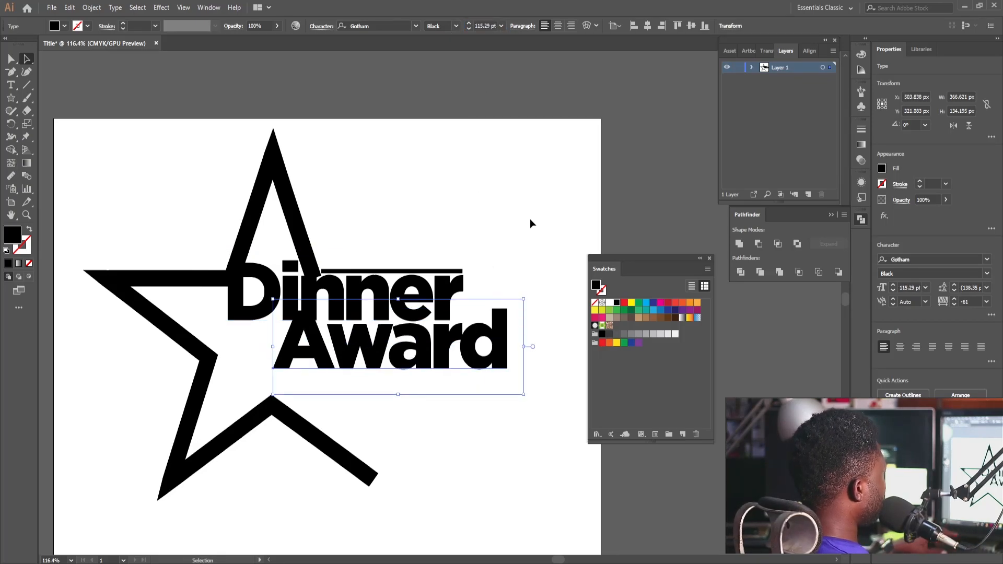
Move "Award" left beneath "Dinner" so its A overlaps the star's left inner corner
click(530, 223)
drag(436, 365, 353, 381)
key(shift+Up)
key(shift+Up)
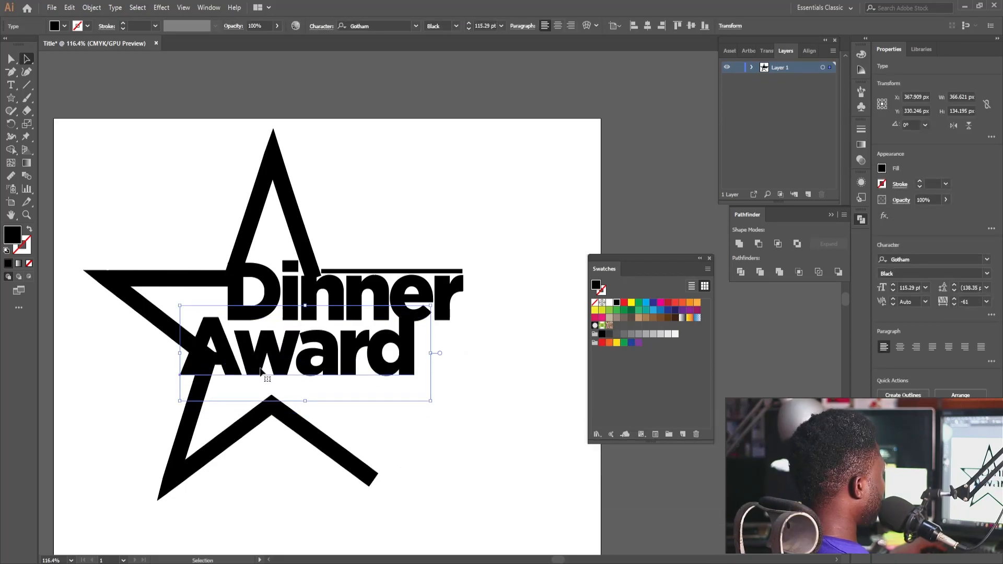
Draw a diagonal line about 460 px wide and 334 px high from the star's lower left tip past "Dinner", with a 7 pt stroke
key(backslash)
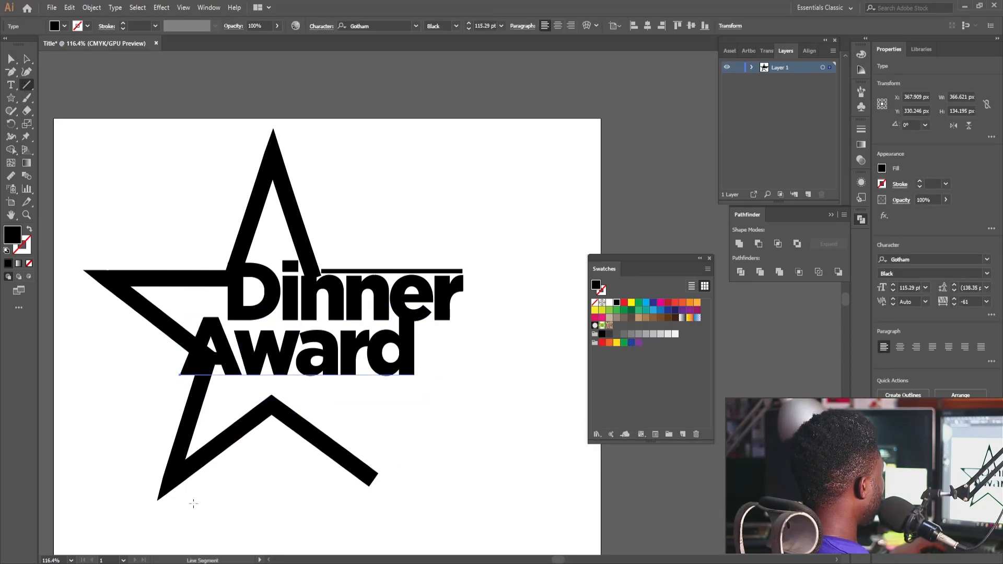
drag(157, 502, 472, 263)
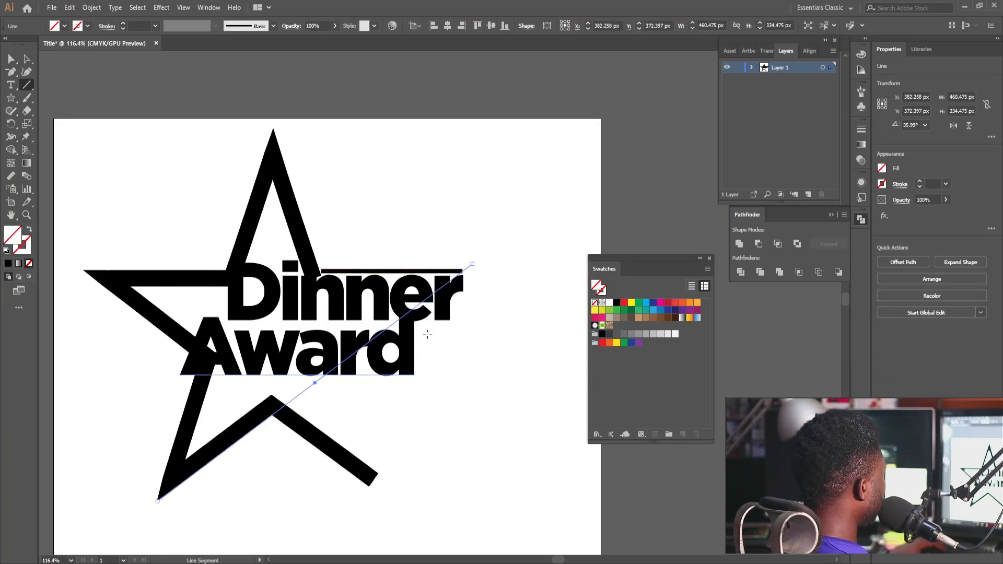
click(88, 25)
click(125, 27)
click(125, 27)
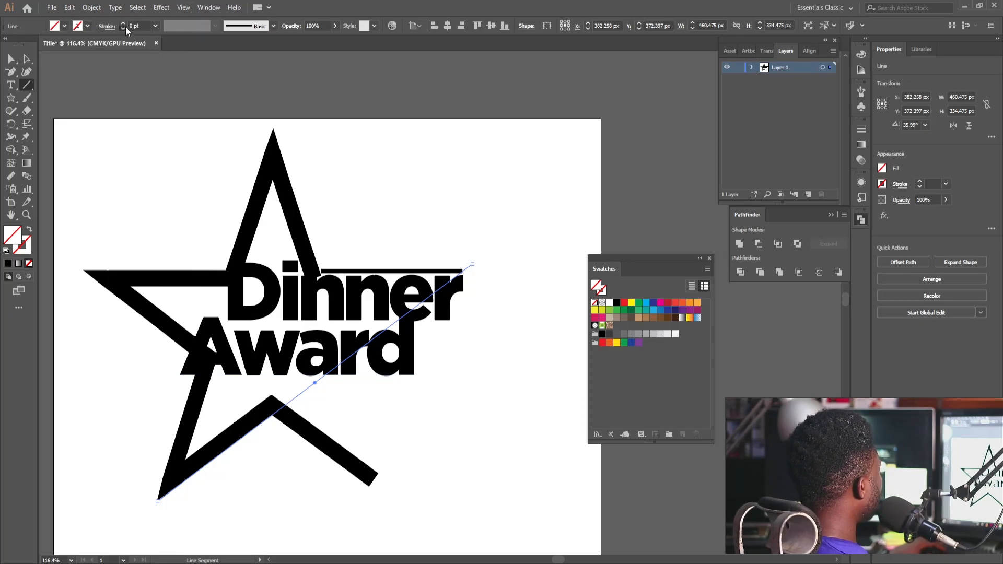
click(123, 23)
click(122, 24)
click(122, 24)
click(122, 23)
click(122, 23)
click(122, 24)
click(122, 24)
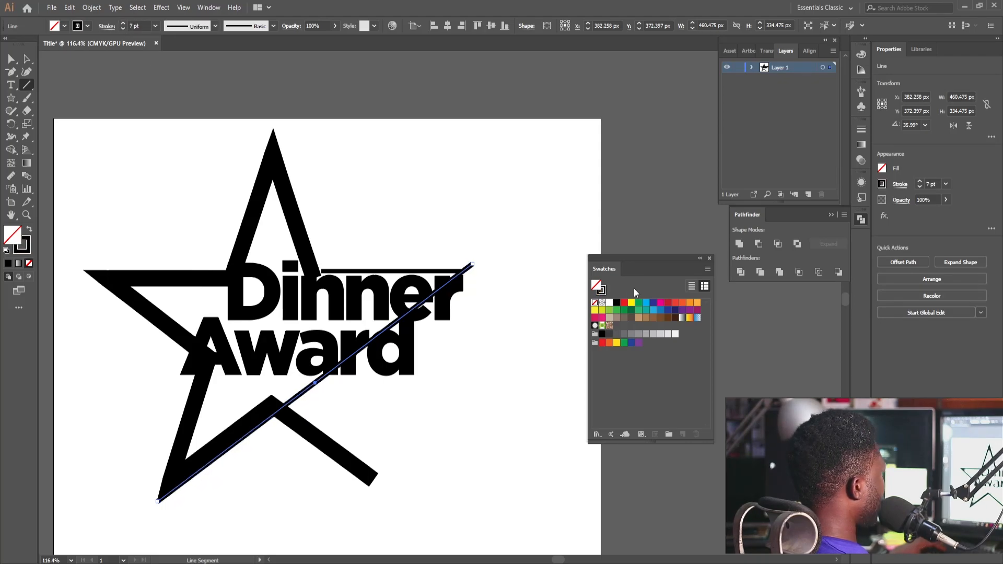
Colour the diagonal line's stroke red and deselect it
click(88, 26)
click(37, 94)
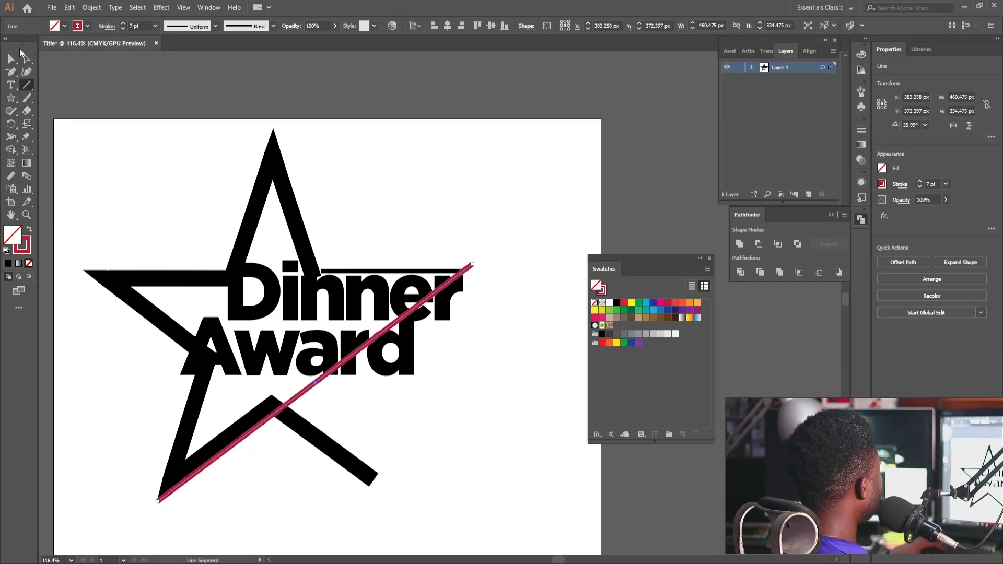
click(26, 58)
click(487, 395)
Shift the "Award" text left by about 40 px so most of its A lies outside the star's left inner corner
scroll(296, 349, up, 2)
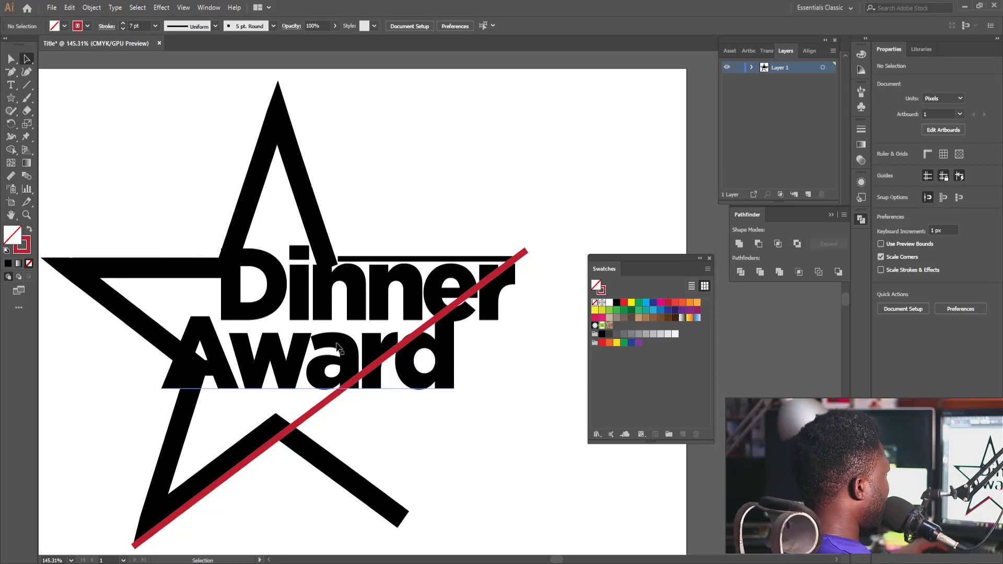
click(355, 346)
drag(355, 353, 320, 351)
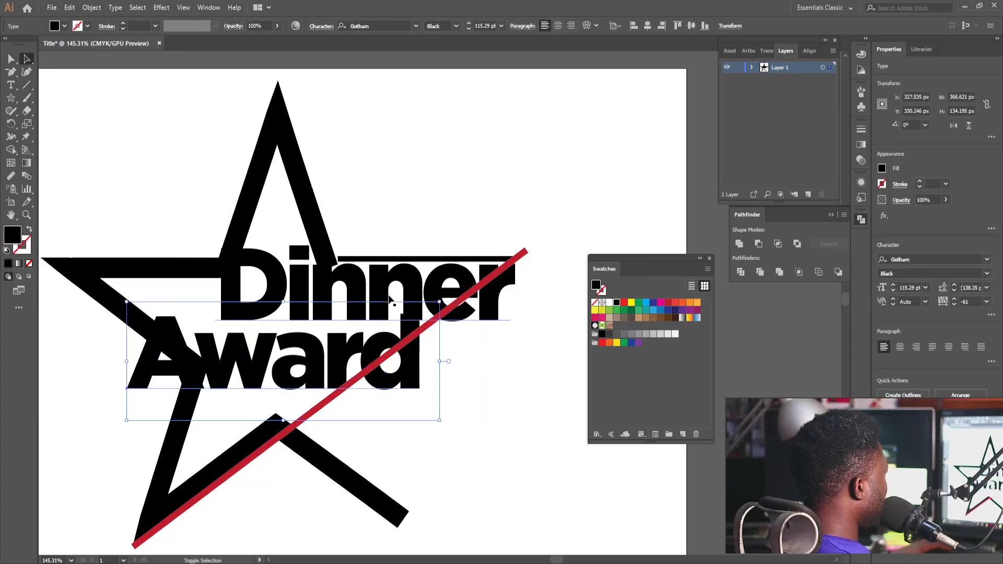
Set the tracking of both "Dinner" and "Award" to -21
shift+click(401, 269)
click(567, 185)
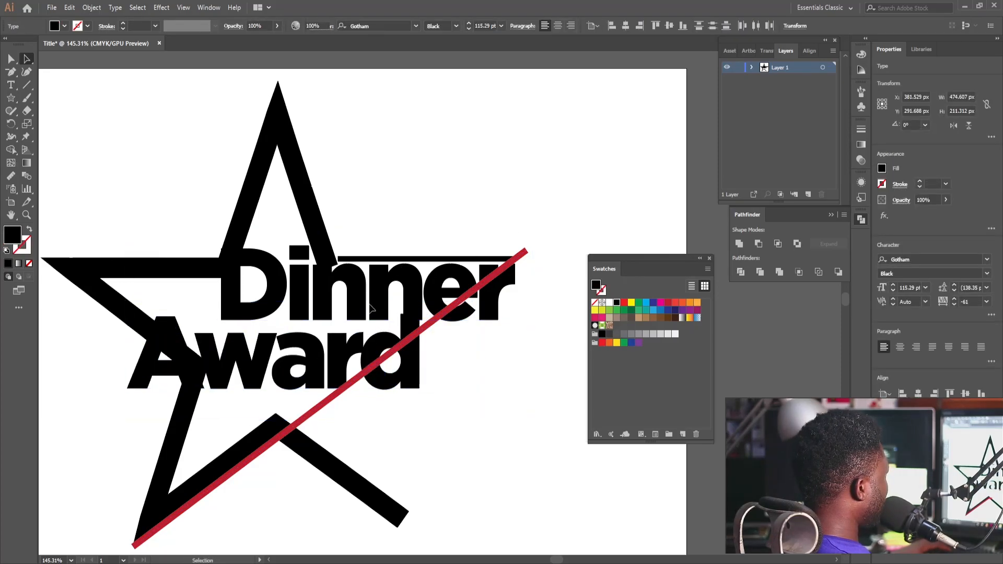
click(369, 304)
shift+click(277, 261)
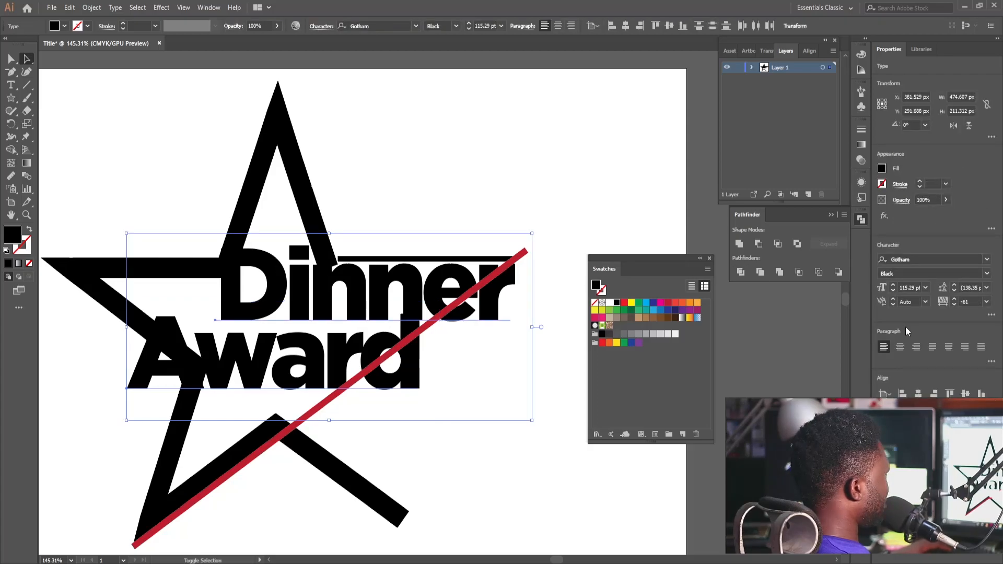
drag(967, 302, 939, 302)
key(Up)
key(Up)
key(Up)
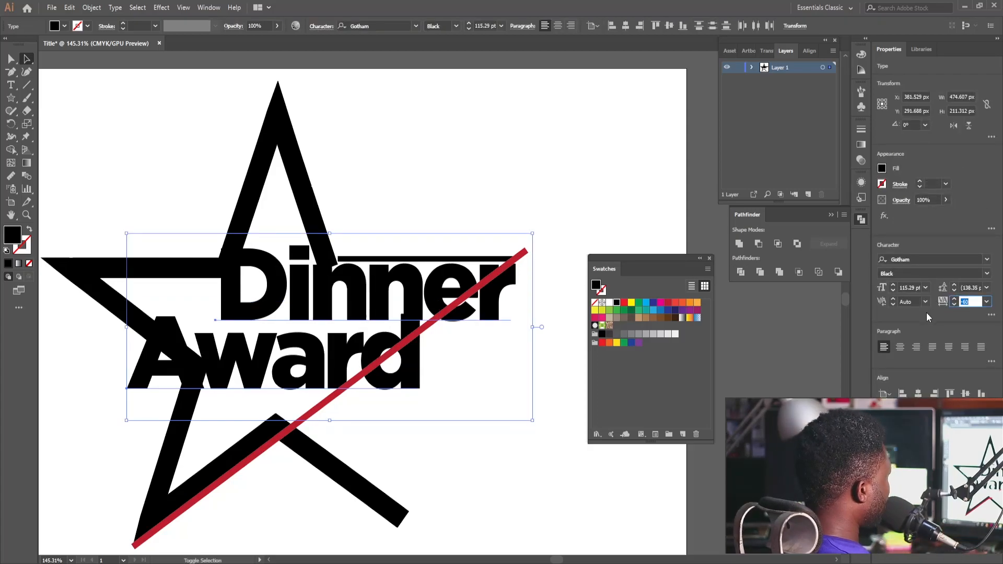
key(Up)
key(Up)
key(Up)
key(Up)
key(Up)
key(Up)
key(Up)
key(Up)
key(Up)
key(Up)
key(Up)
key(Up)
key(Up)
key(Up)
key(Up)
key(Up)
key(Up)
key(Up)
key(Up)
key(Up)
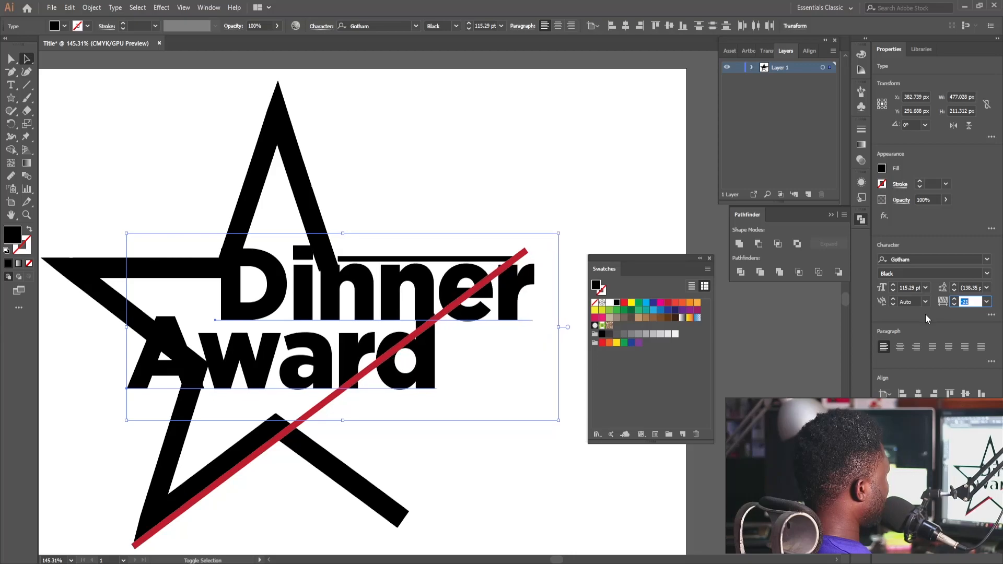
Scale "Dinner" and "Award" together down to 109.21 pt and reposition them within the star's opening
drag(559, 233, 537, 244)
drag(366, 290, 371, 292)
drag(369, 292, 370, 293)
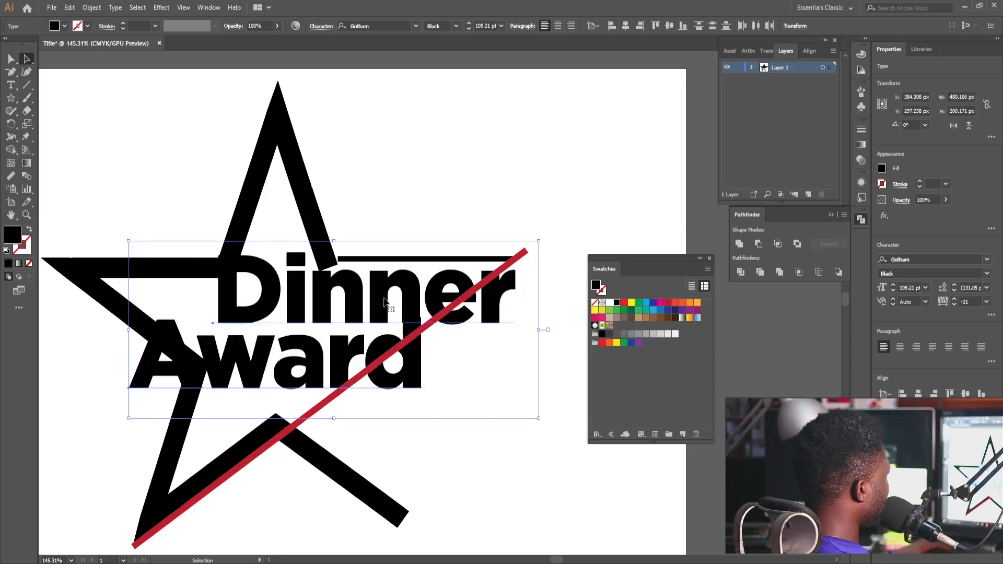
click(481, 449)
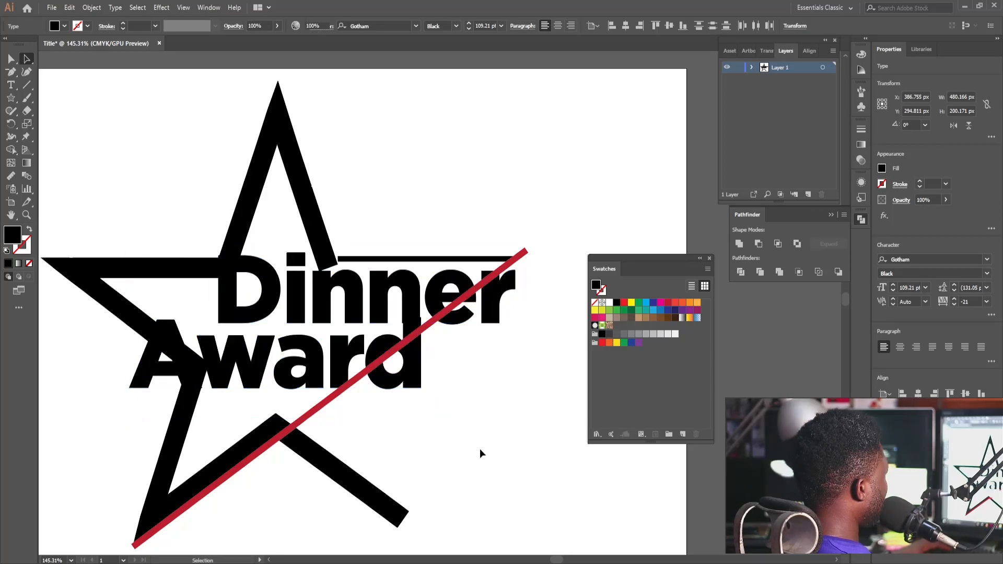
Lower "Award" slightly, scale both words down to 99.2 pt, and move them up so "Dinner" overlaps the horizontal line
click(315, 361)
drag(327, 367, 389, 373)
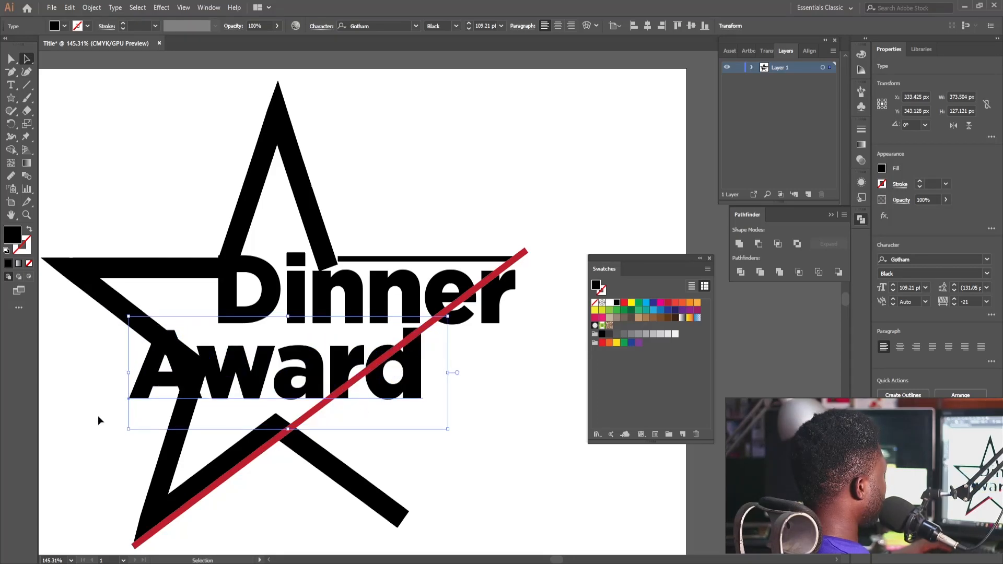
shift+click(295, 303)
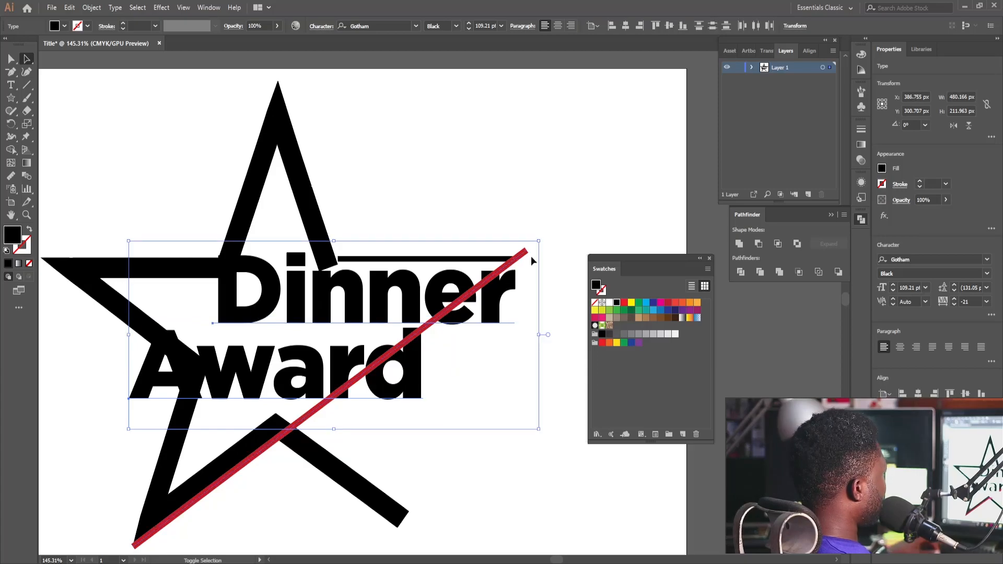
drag(541, 241, 520, 249)
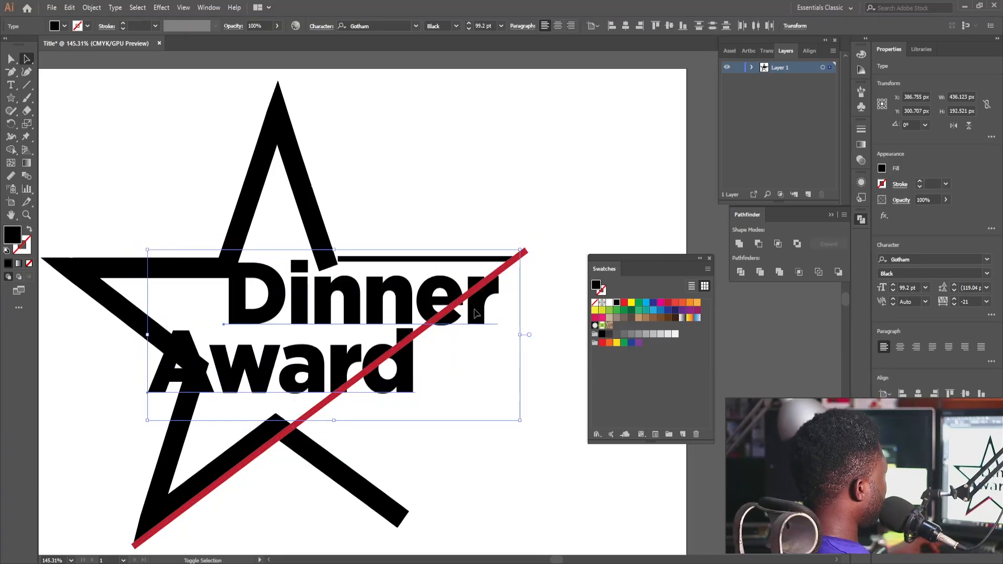
drag(386, 314, 376, 294)
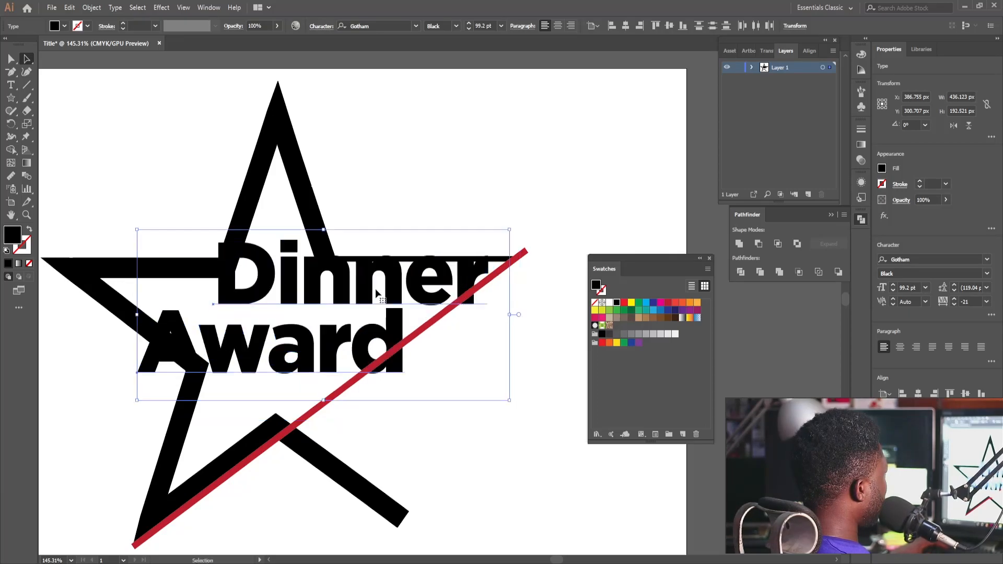
click(450, 434)
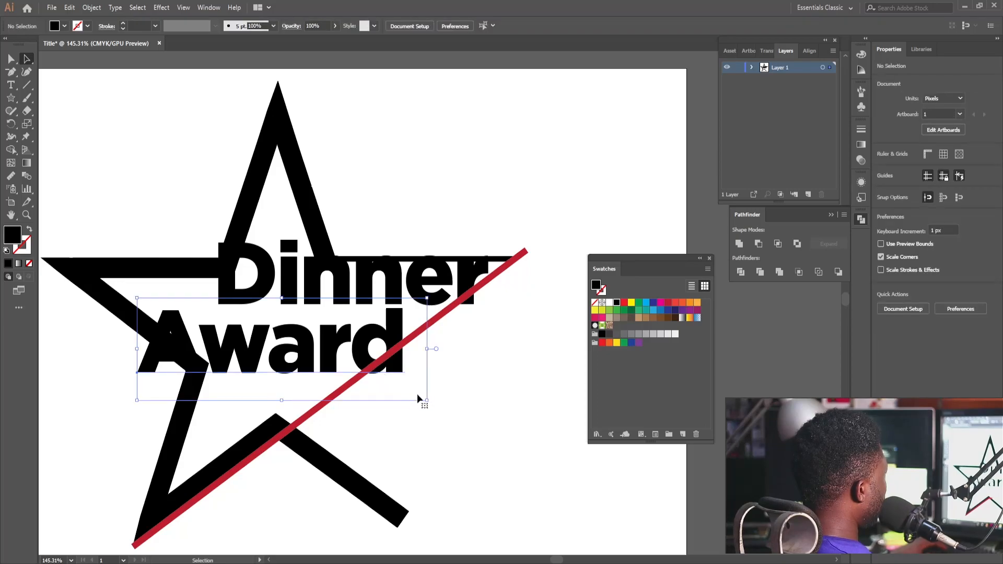
Tighten the tracking of the "Award" text to -46
double_click(359, 352)
key(ctrl+a)
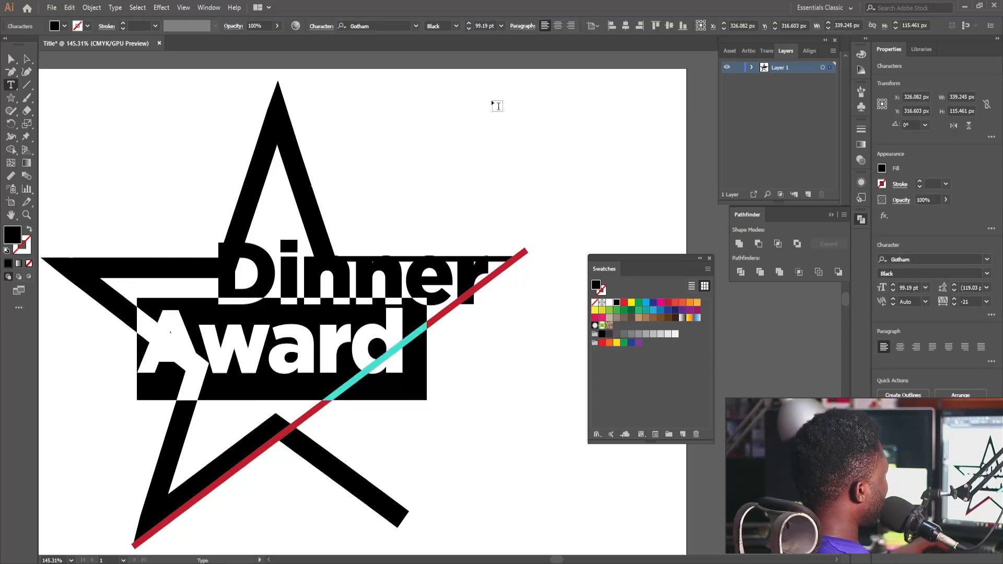
click(964, 303)
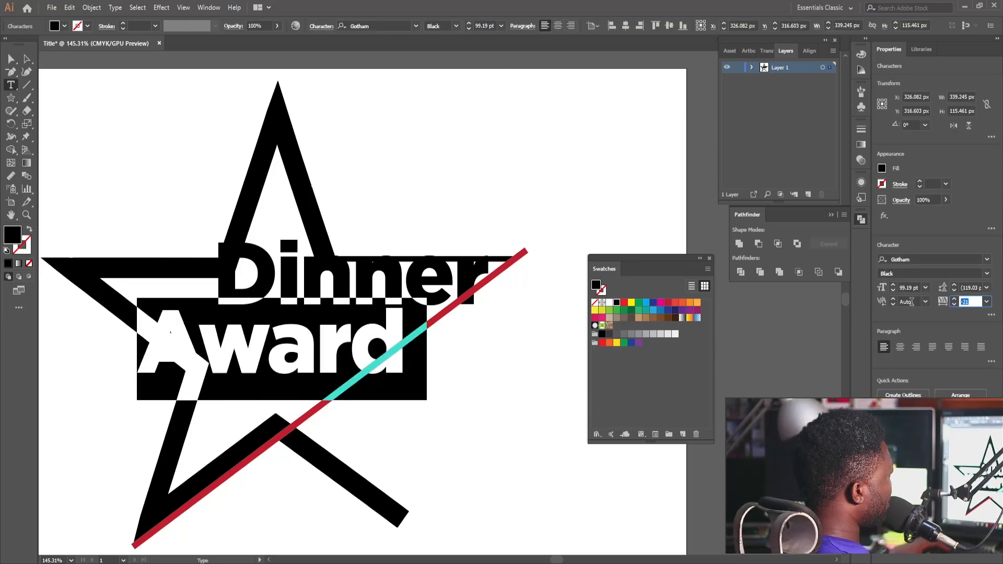
text(-26)
key(Return)
key(Down)
key(Down)
key(Down)
key(Down)
key(Down)
key(Down)
key(Down)
key(Down)
key(Down)
key(Down)
key(Down)
key(Down)
key(Down)
key(Down)
key(Down)
key(Down)
key(Down)
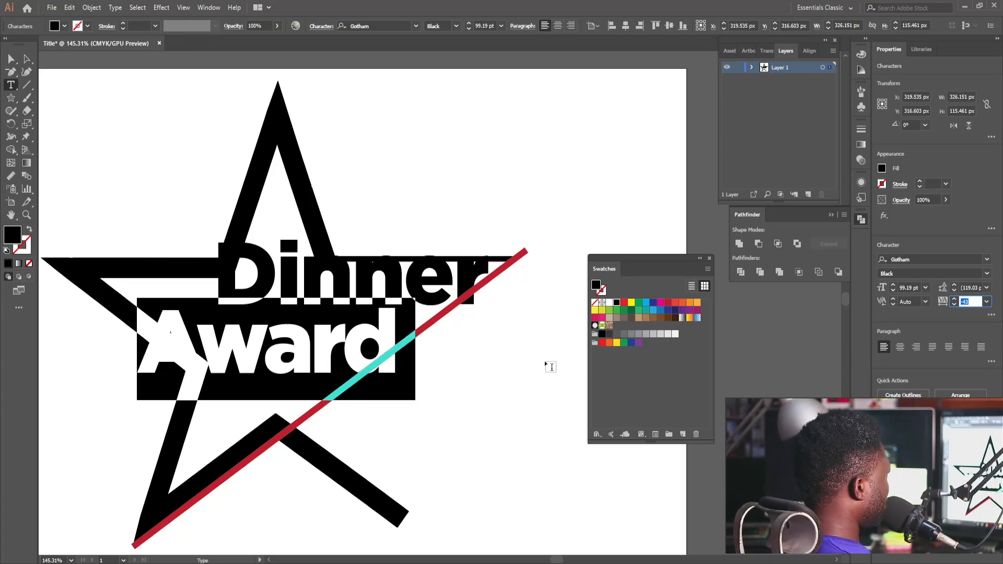
key(Down)
key(Down)
key(Down)
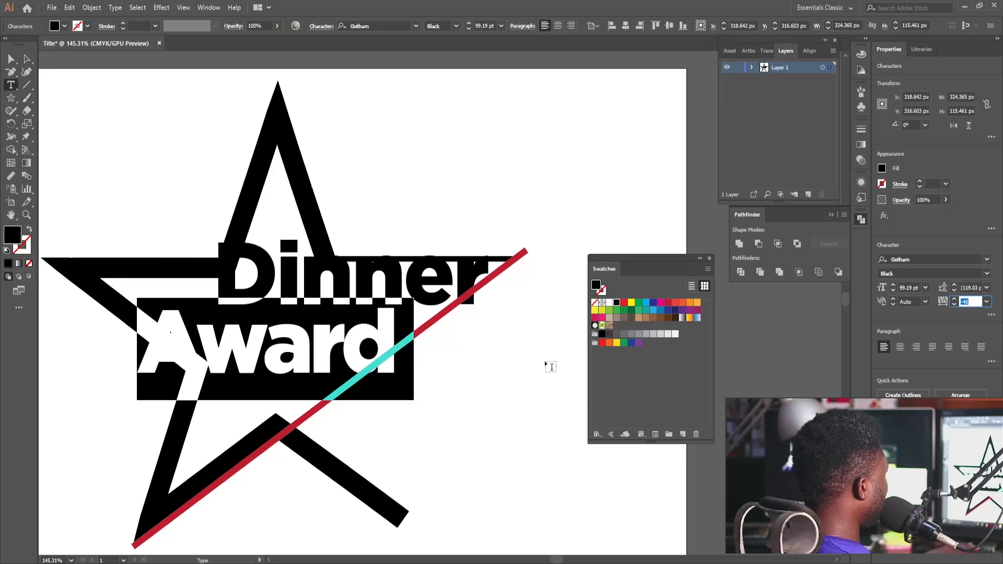
Shift "Dinner" slightly right so its D lines up with the inner end of the star's left arm
click(26, 60)
double_click(282, 269)
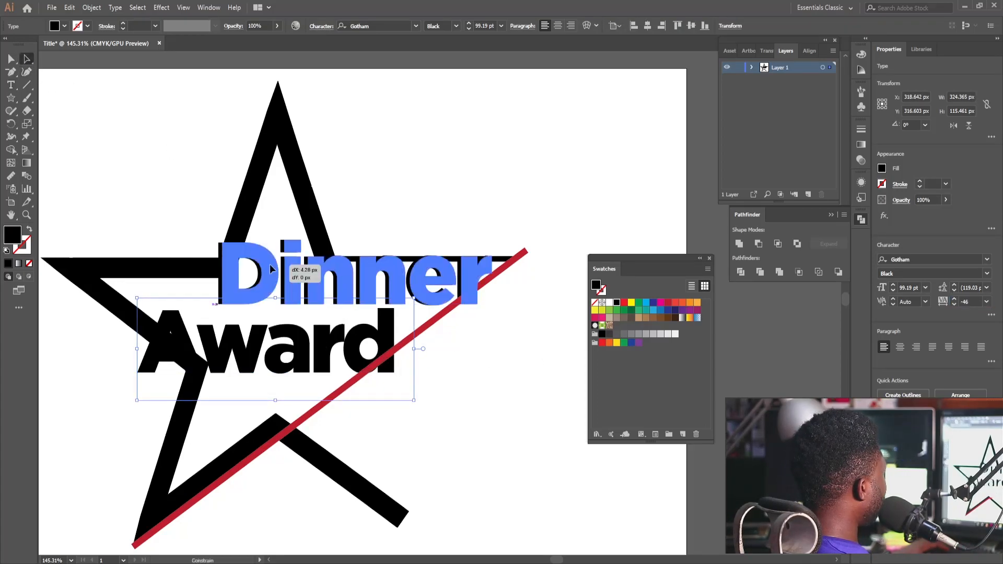
key(Escape)
click(506, 378)
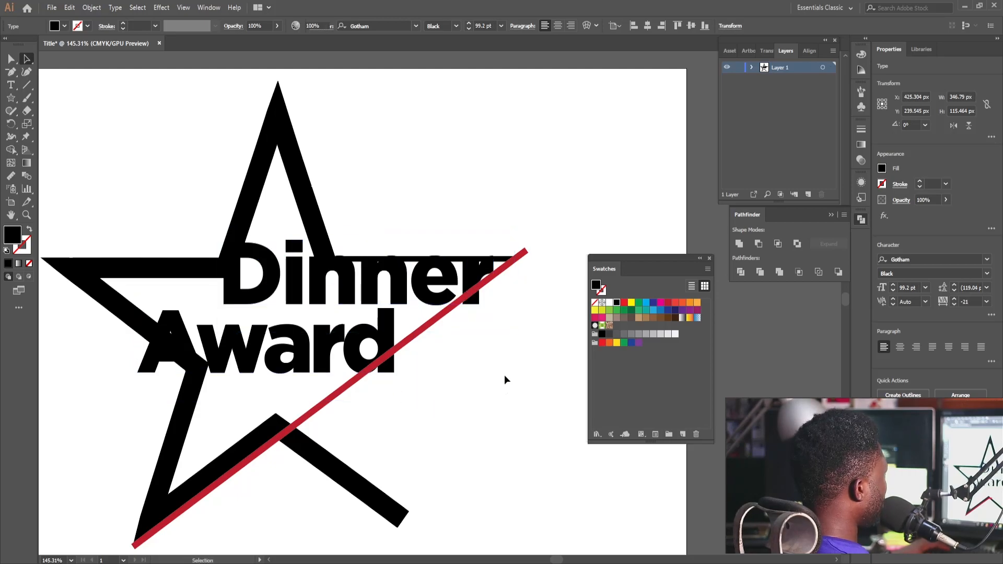
Duplicate the "Award" text to the lower right of the original and replace the copy's text with "&"
click(382, 353)
click(360, 347)
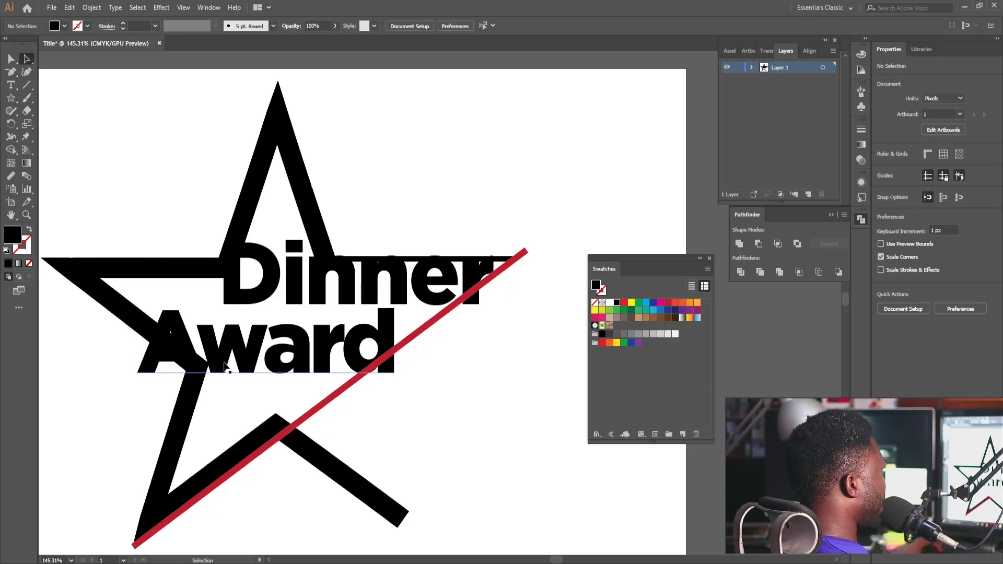
drag(225, 365, 426, 421)
triple_click(426, 420)
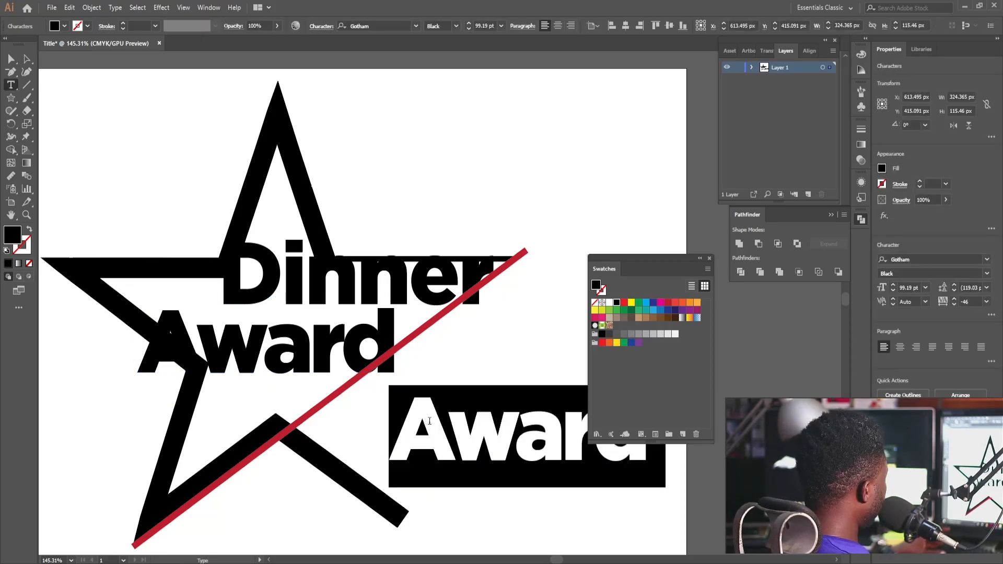
text(&)
key(Escape)
Shrink the "&" and place it just ahead of the A in "Award"
drag(449, 387, 423, 417)
drag(413, 459, 134, 342)
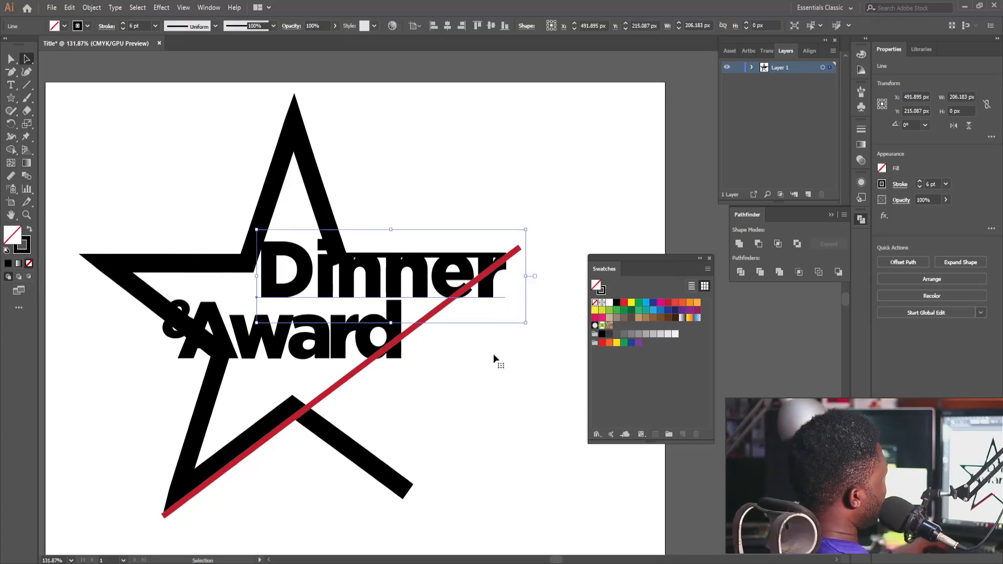
Delete the red diagonal guide line and the thin horizontal guide line running across the top of "Dinner"
click(422, 324)
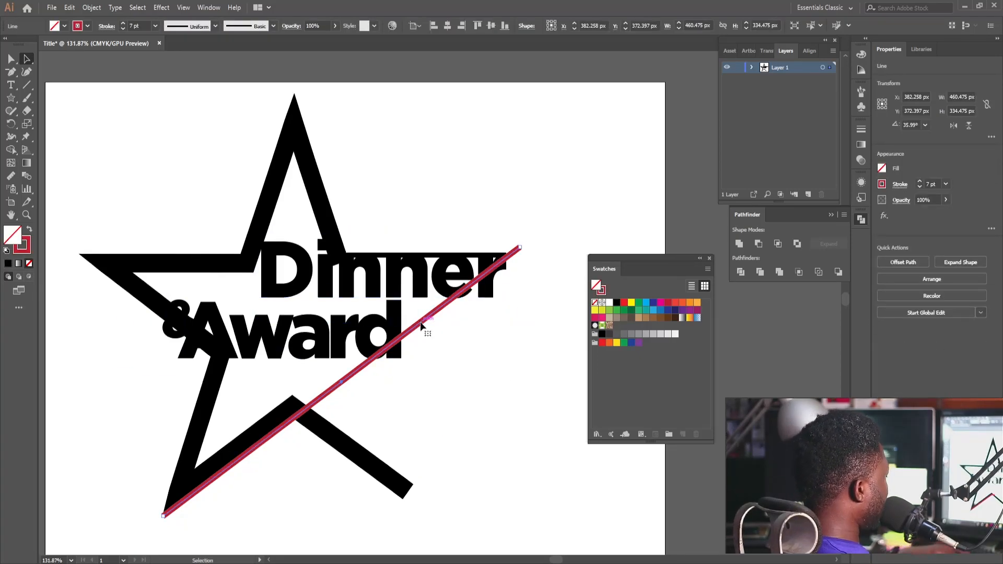
key(Delete)
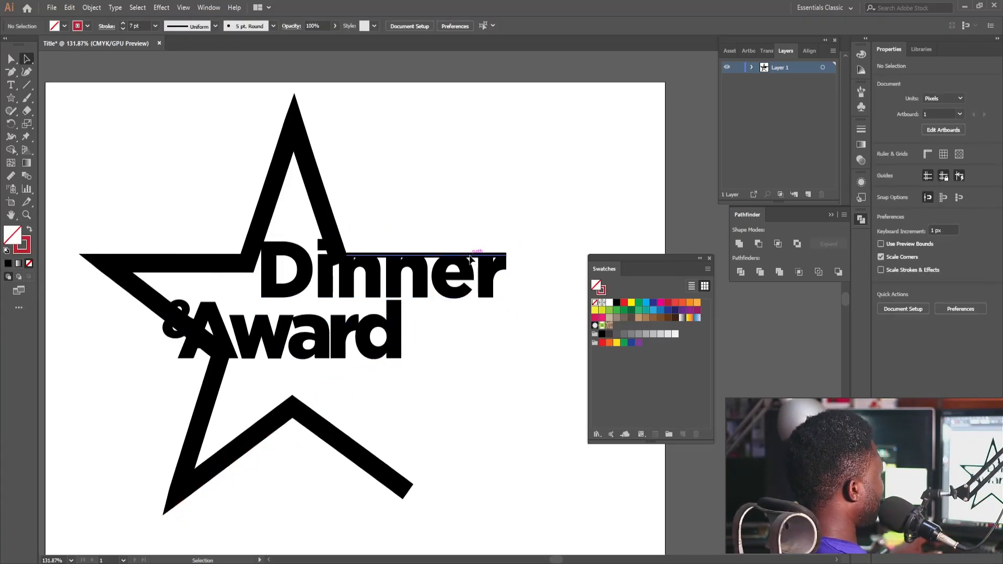
click(471, 255)
key(Delete)
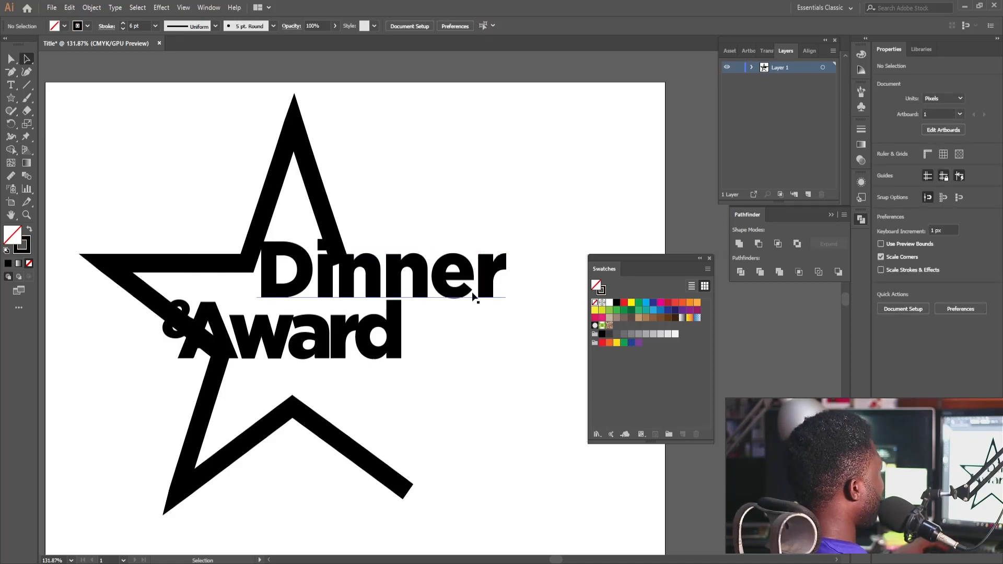
Duplicate the "Award" text to the lower right of the original and replace the copy's text with "Night"
drag(251, 348, 446, 449)
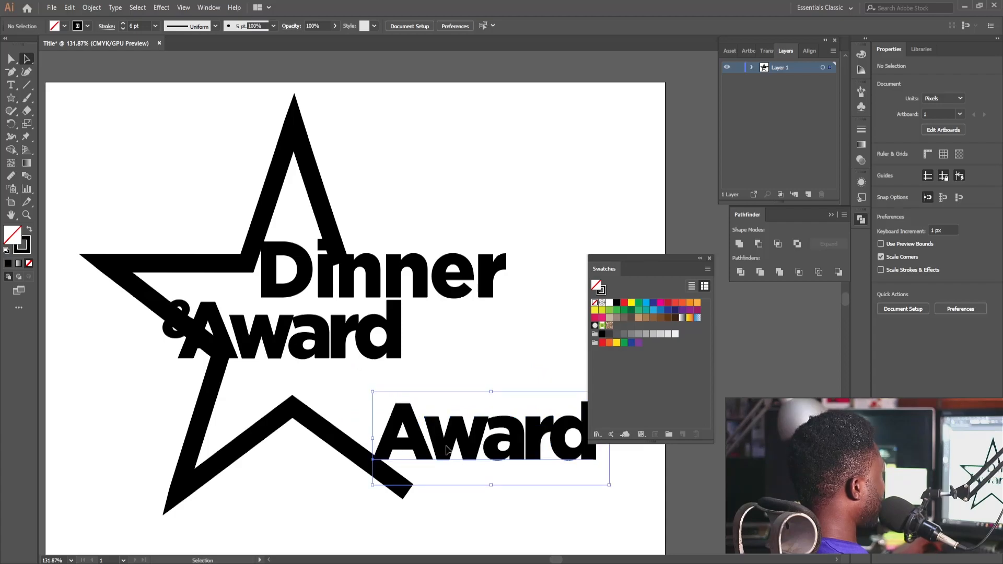
double_click(447, 449)
key(alt+Tab)
key(alt+Tab)
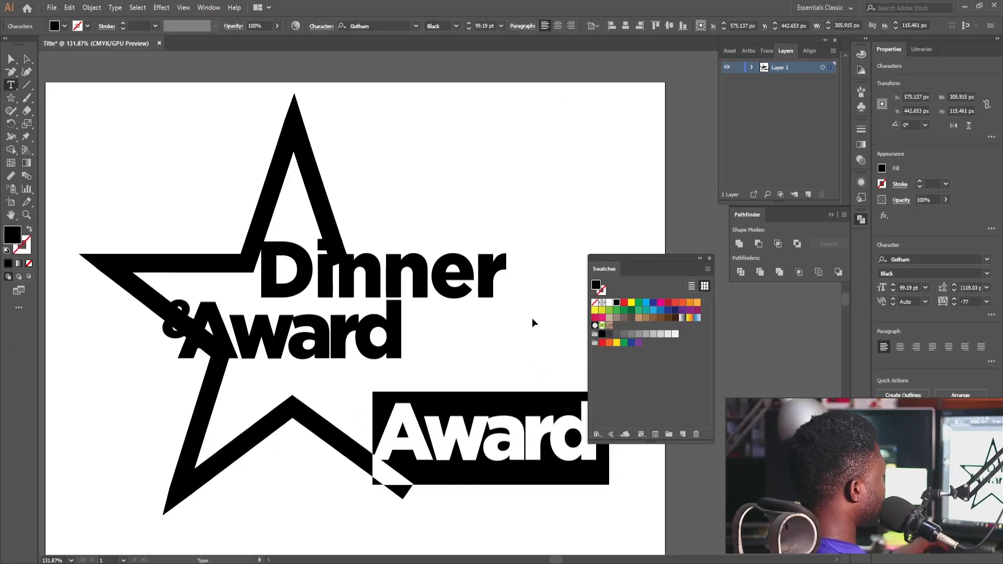
text(Night)
Change the font weight of the "Night" text to Gotham Light
key(ctrl+a)
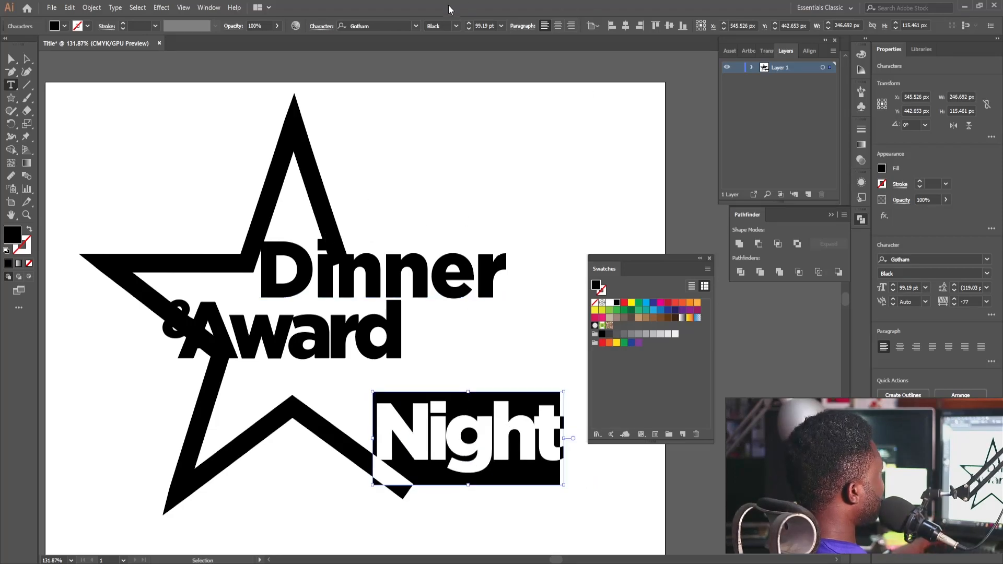
click(457, 27)
click(459, 86)
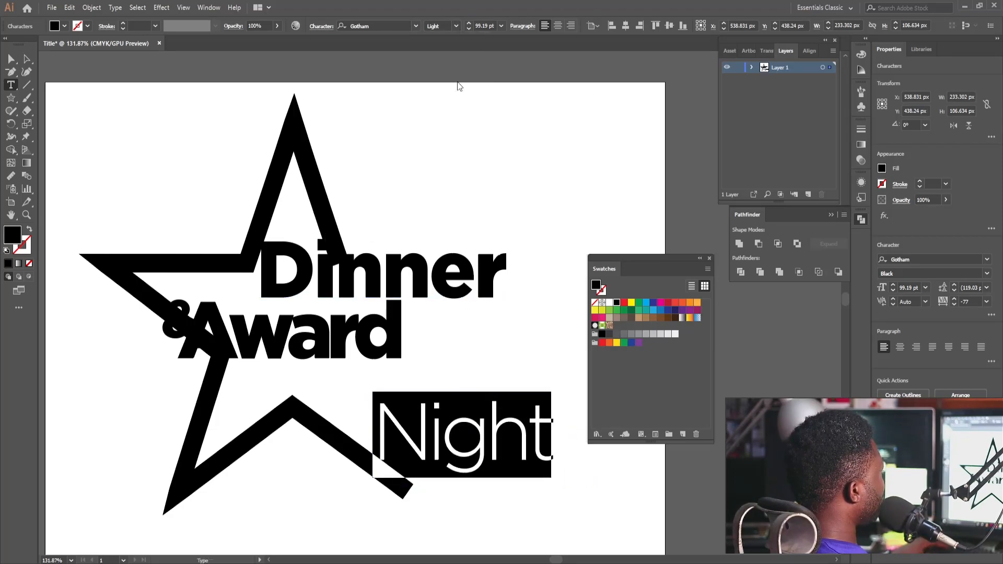
key(Escape)
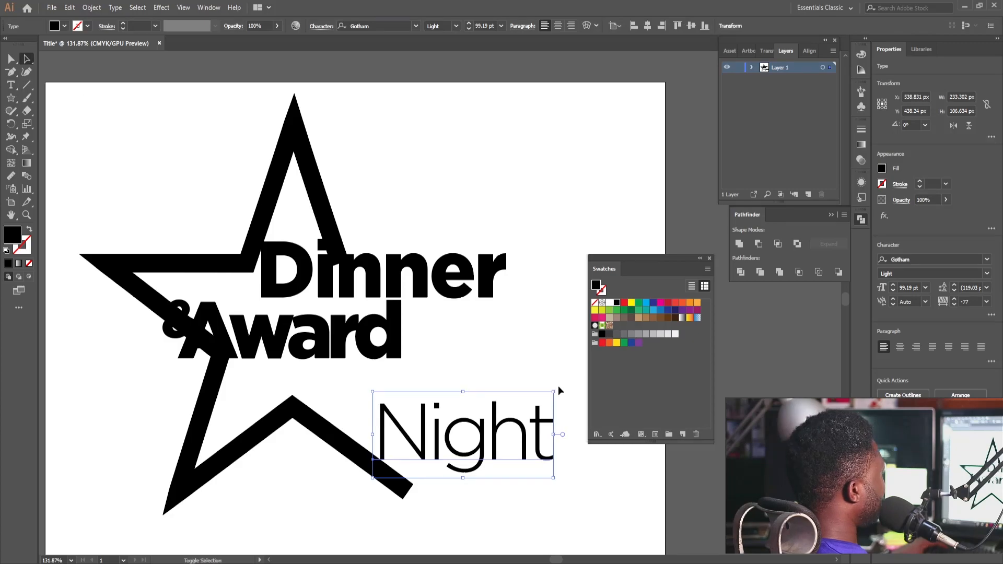
Shrink "Night" to about 52.6 pt centred beneath "Award", and scale the whole title lettering down slightly
drag(553, 391, 359, 405)
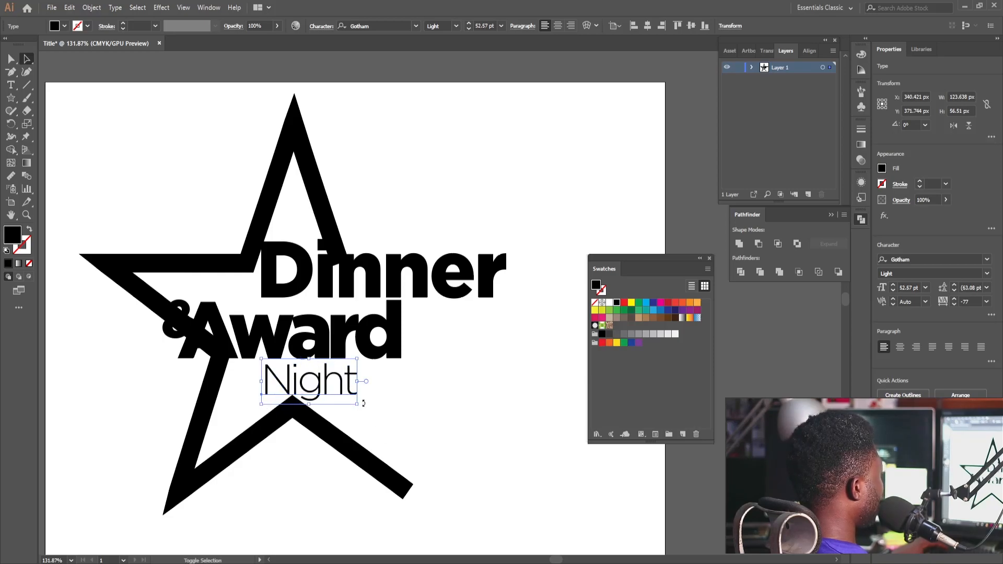
shift+click(418, 281)
shift+click(242, 352)
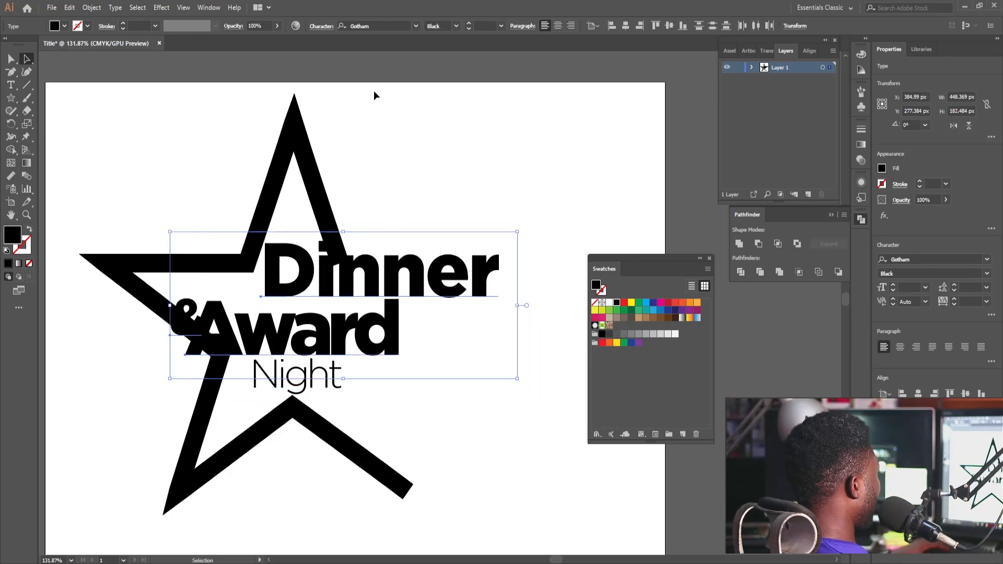
click(374, 94)
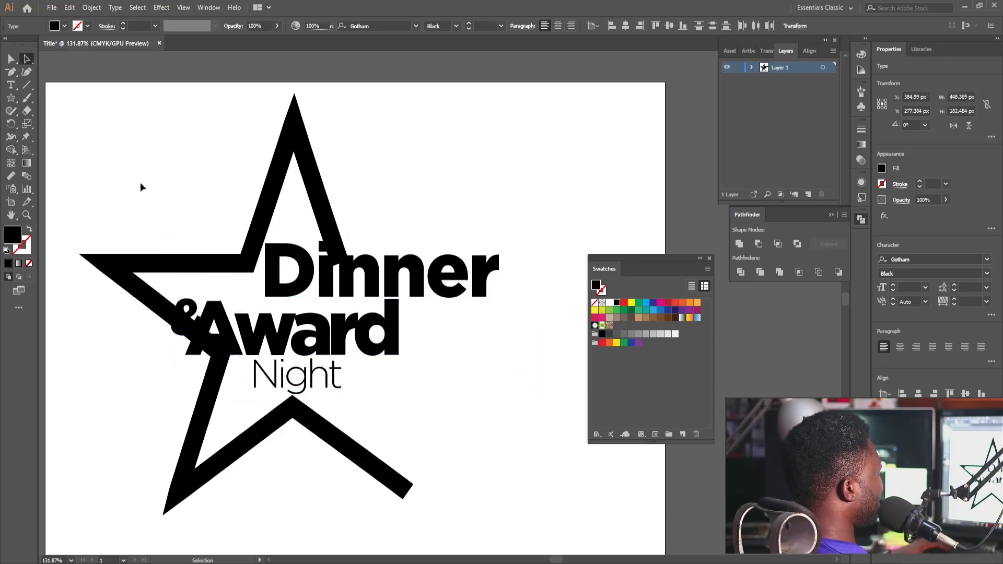
Move the star outline onto a new layer below the text layer and hide that layer
click(809, 194)
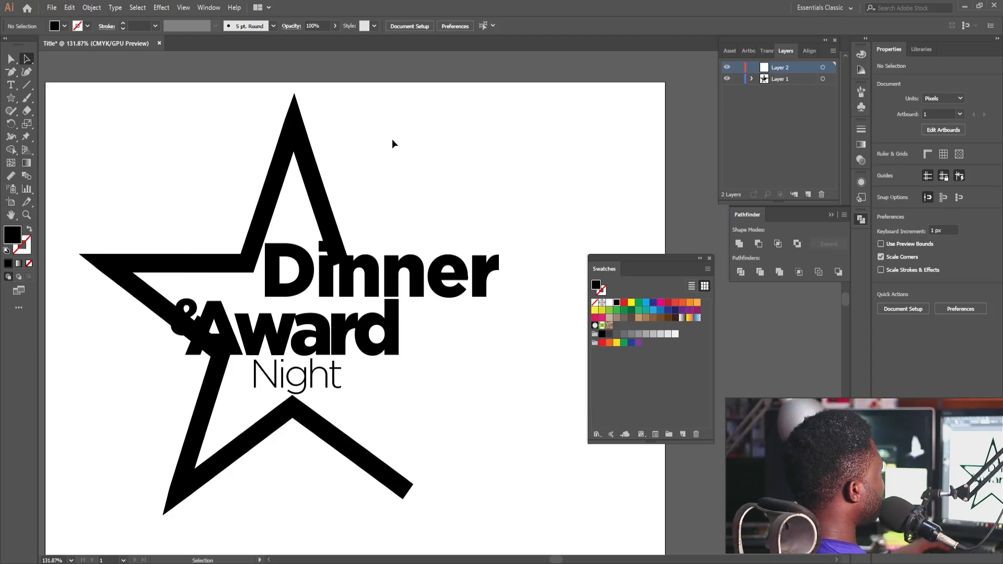
click(272, 157)
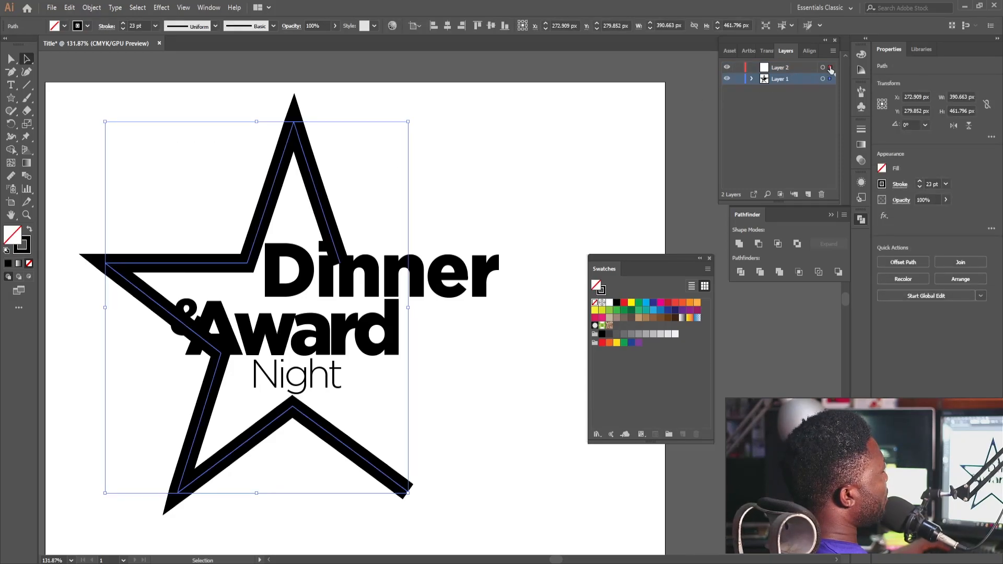
drag(830, 78, 794, 85)
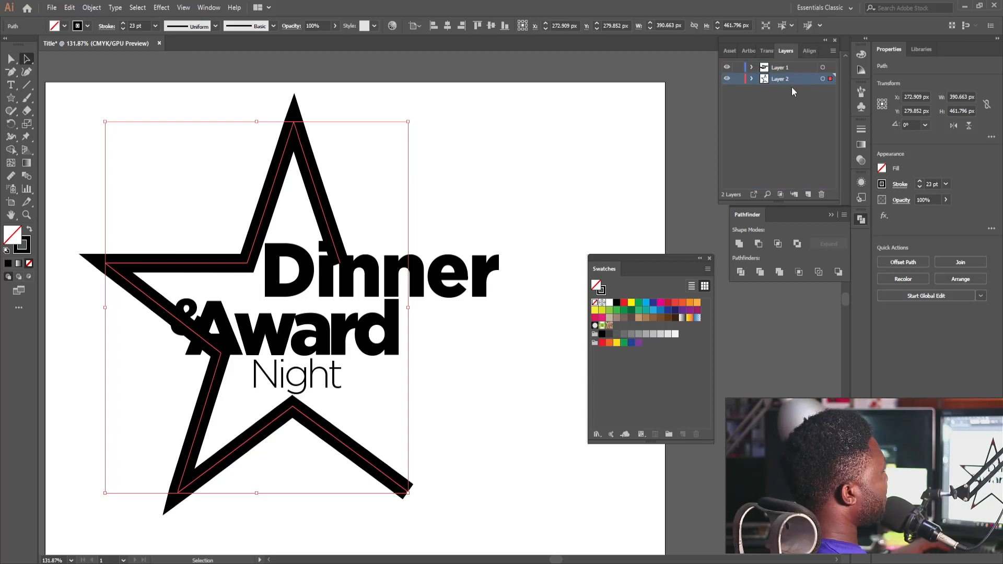
click(728, 79)
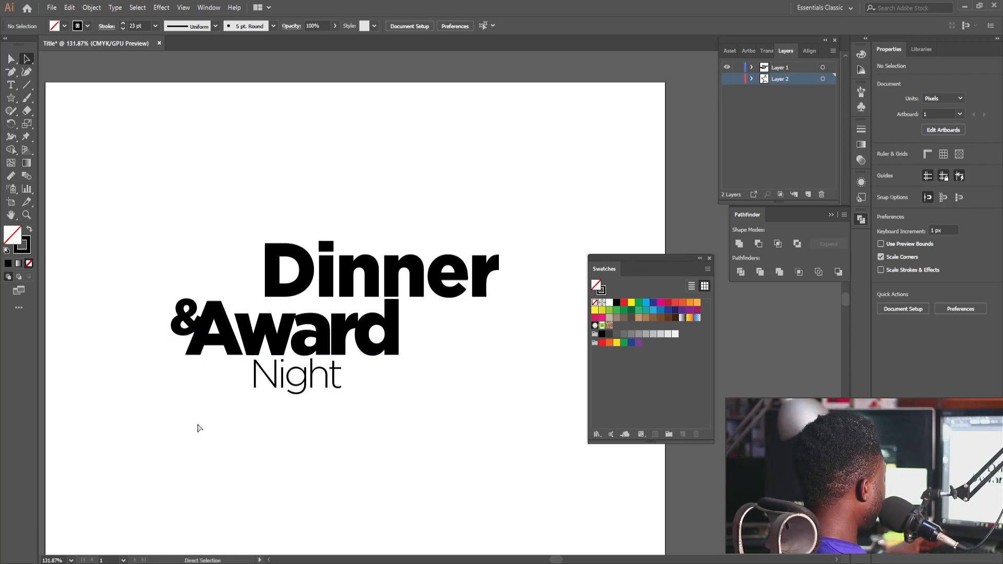
Place a spare copy of the "Dinner", "Award" and "Night" texts at the artboard's upper right, leaving out the "&"
click(197, 316)
click(224, 376)
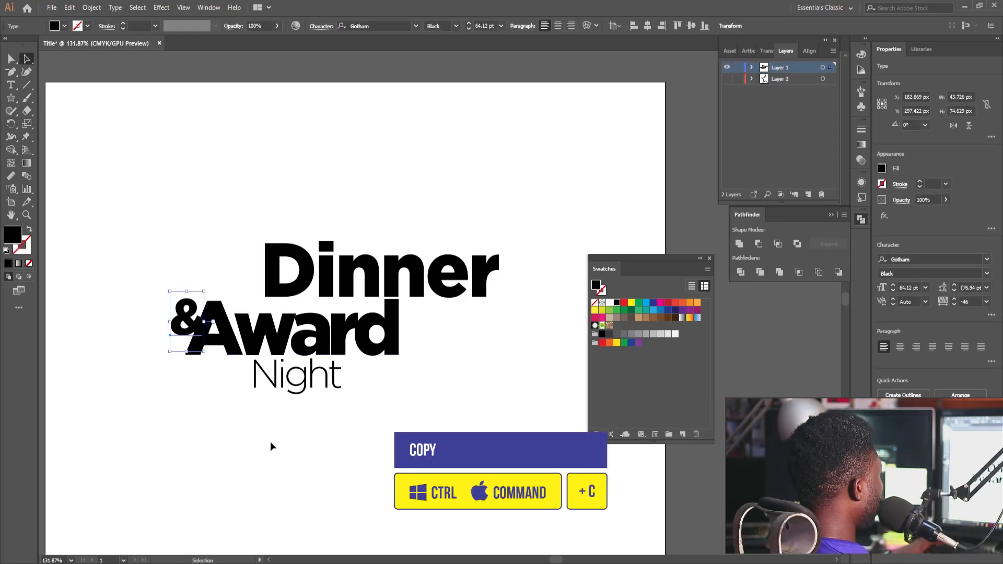
click(216, 313)
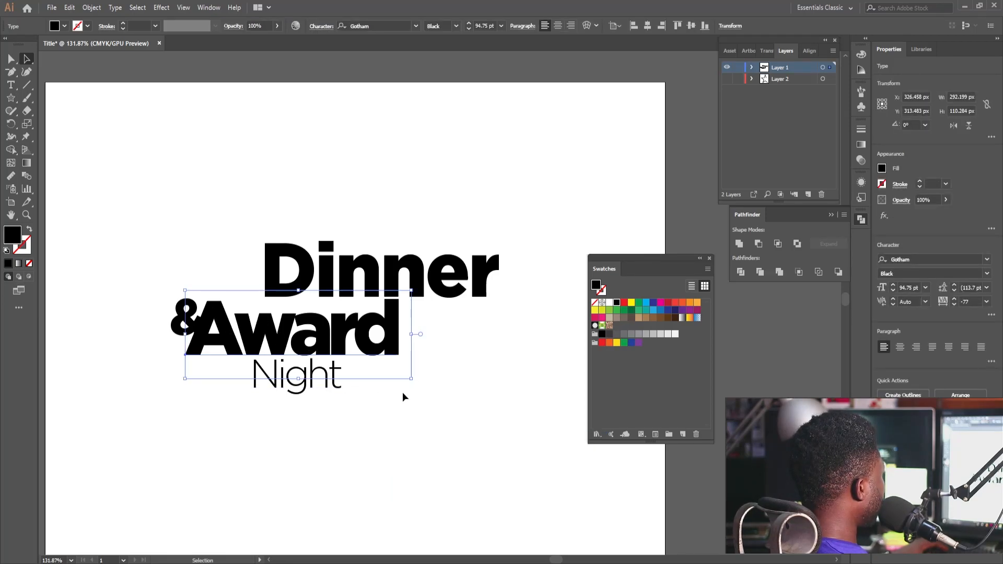
drag(336, 201, 398, 326)
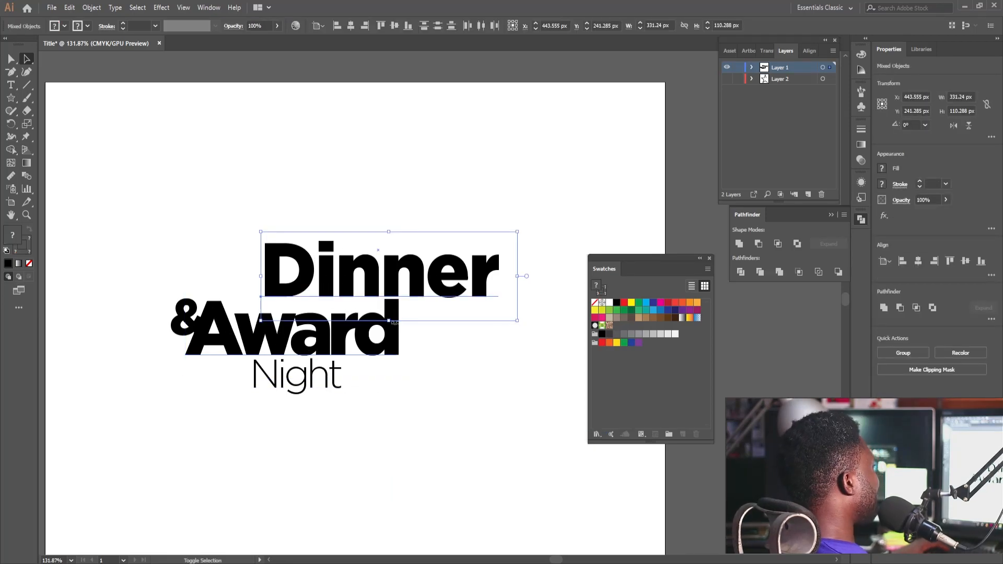
shift+click(254, 329)
shift+click(272, 391)
drag(259, 340, 554, 173)
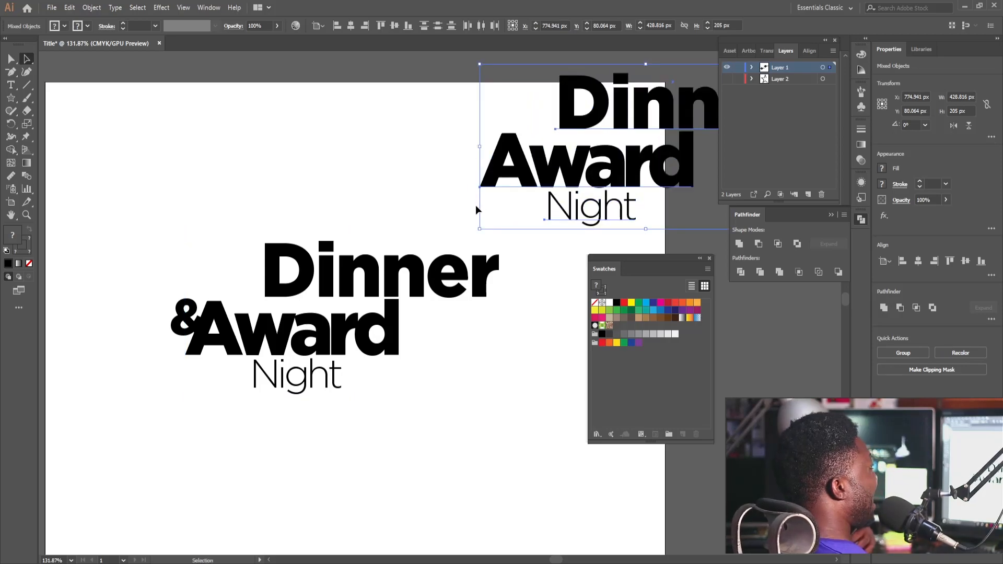
Convert the original "Dinner" and "Award" texts to outlines and unite them into one shape
click(228, 332)
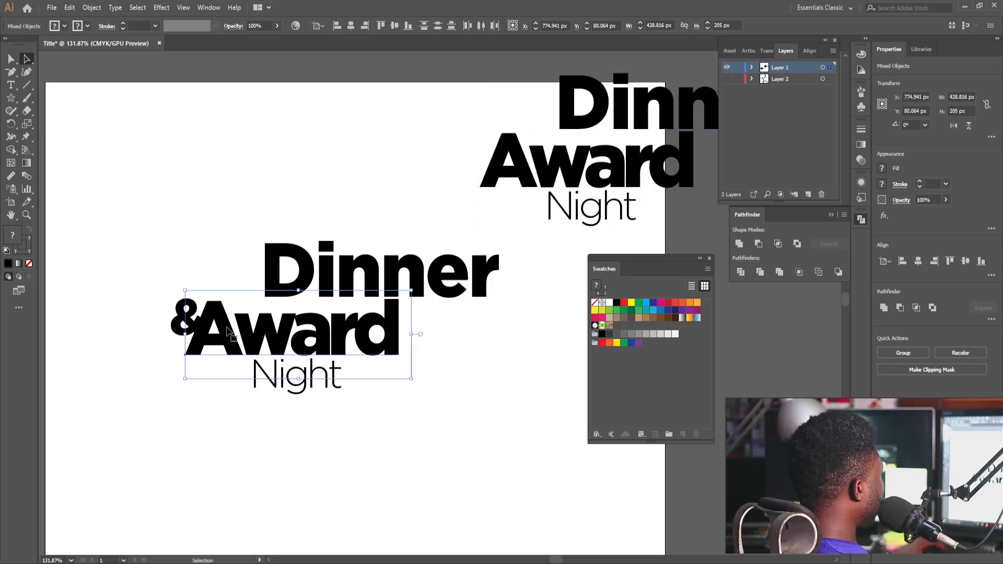
shift+click(270, 272)
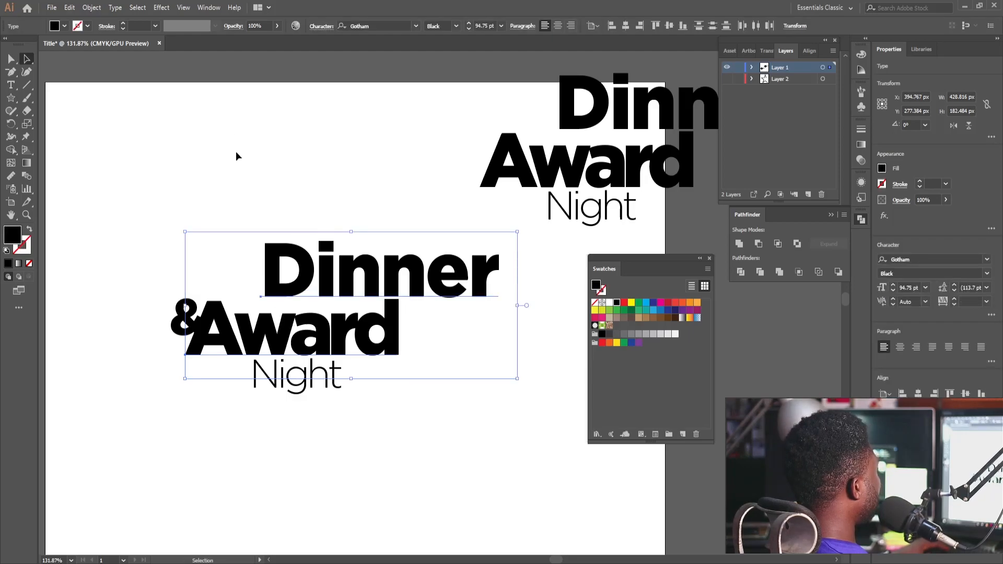
click(124, 10)
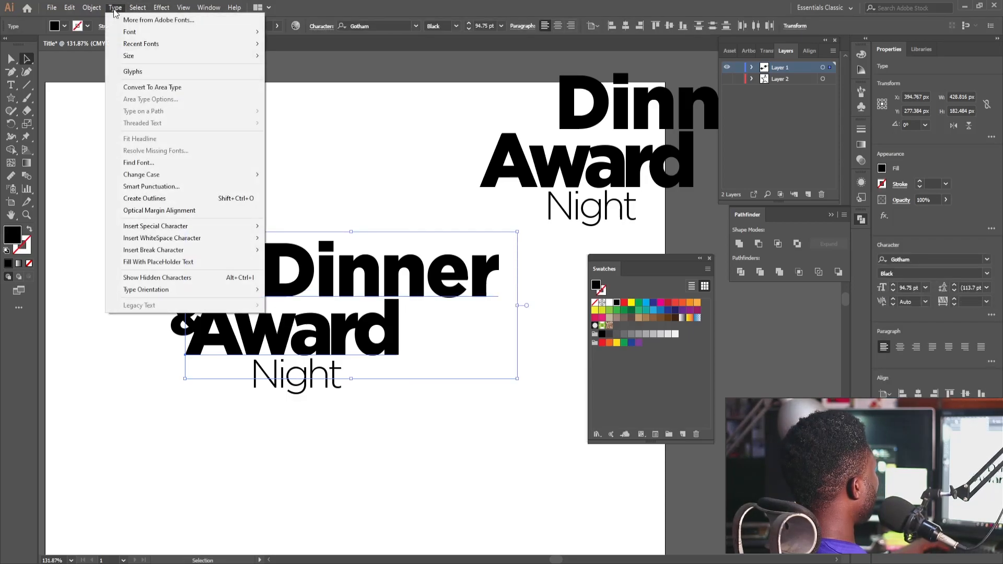
click(144, 199)
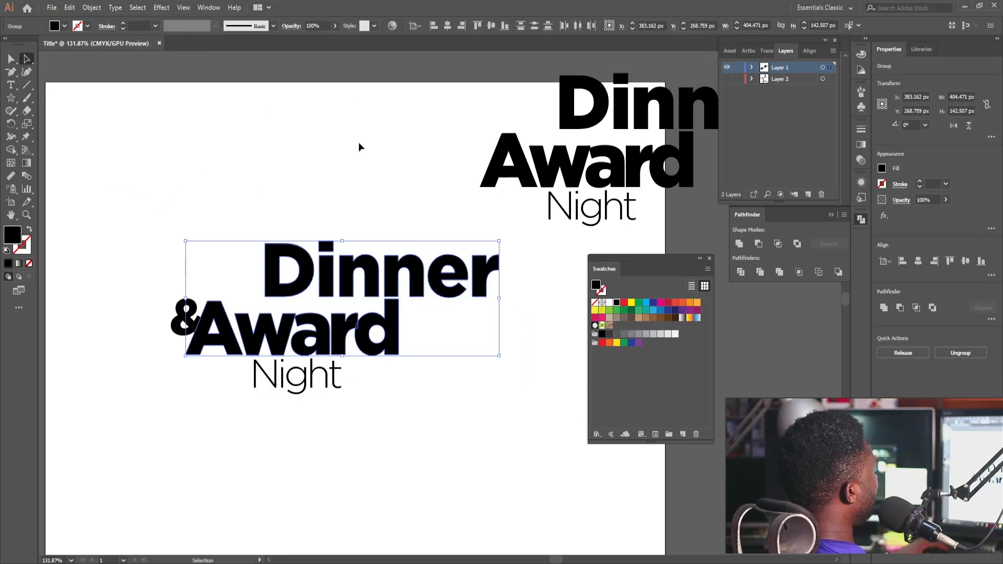
click(883, 307)
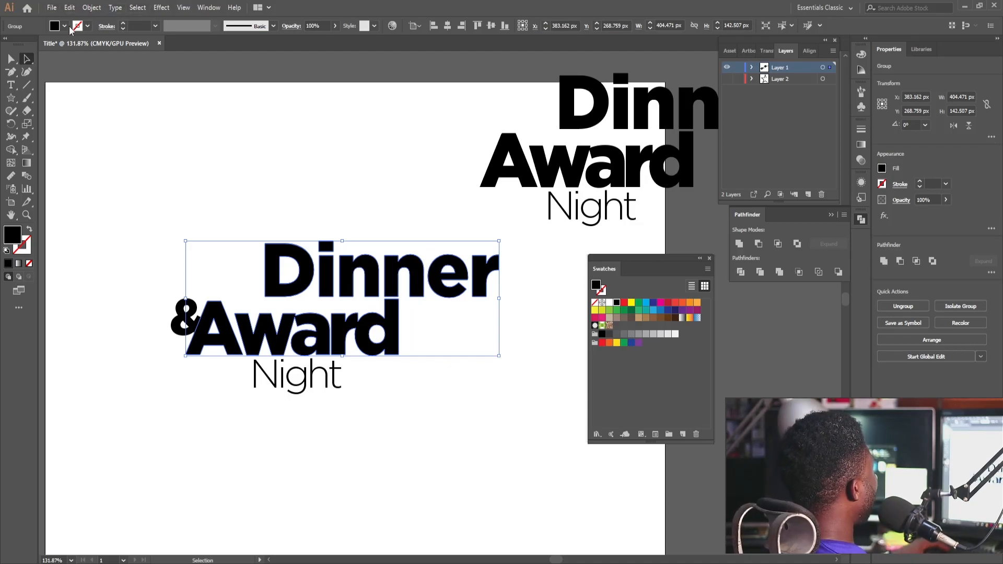
Give the united "Dinner" and "Award" lettering a black stroke of 8 pt
click(120, 24)
click(120, 24)
click(120, 25)
click(121, 24)
click(120, 28)
click(120, 29)
scroll(217, 306, up, 3)
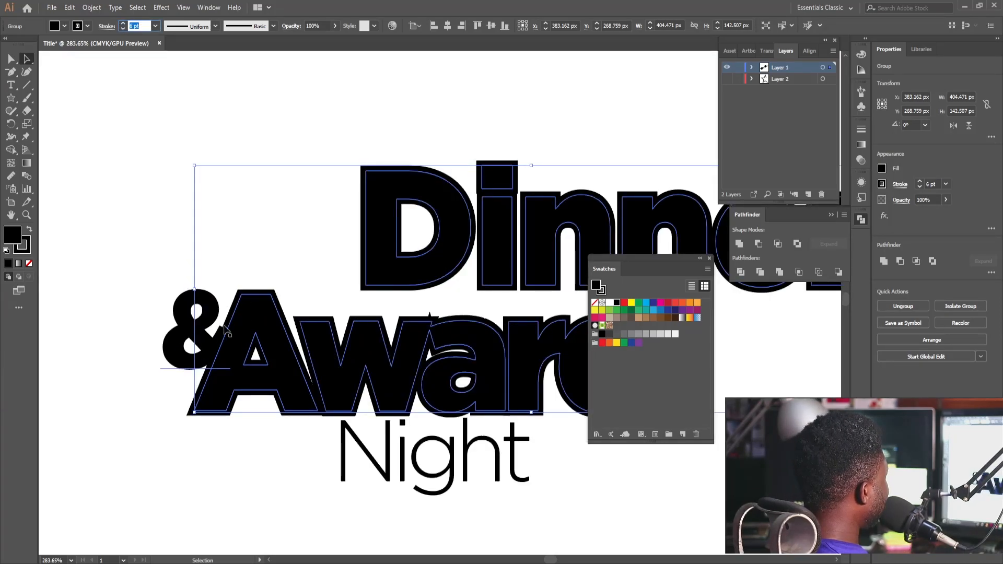
key(Up)
key(Up)
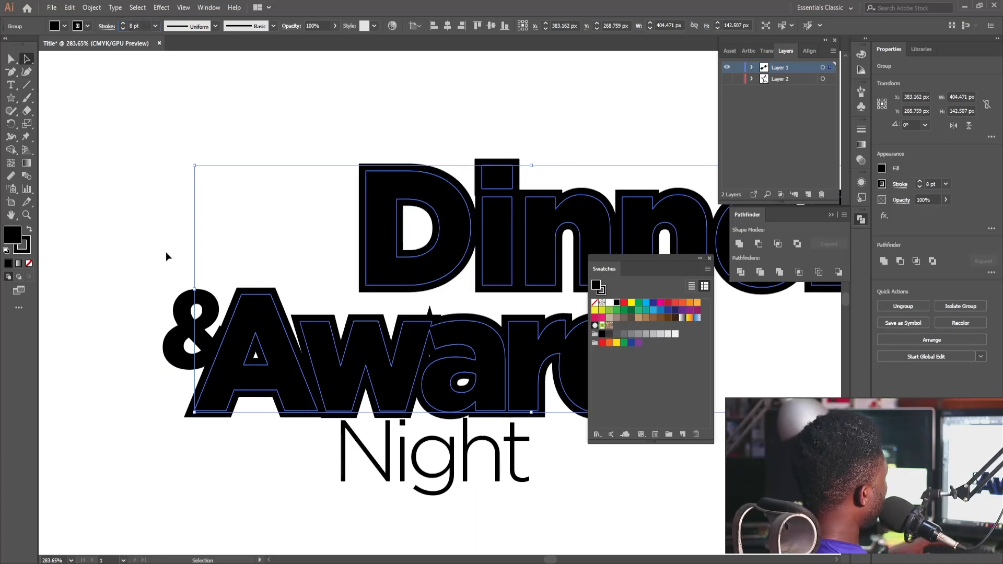
Shift the "&" slightly left, away from the thickened A of "Award"
click(165, 251)
drag(199, 335, 189, 331)
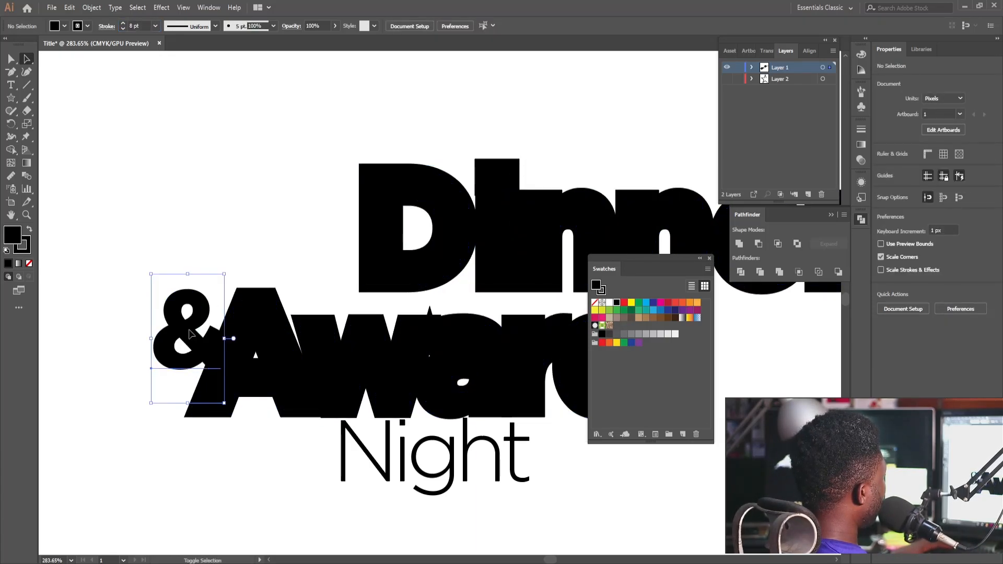
click(242, 445)
click(247, 313)
scroll(333, 265, down, 4)
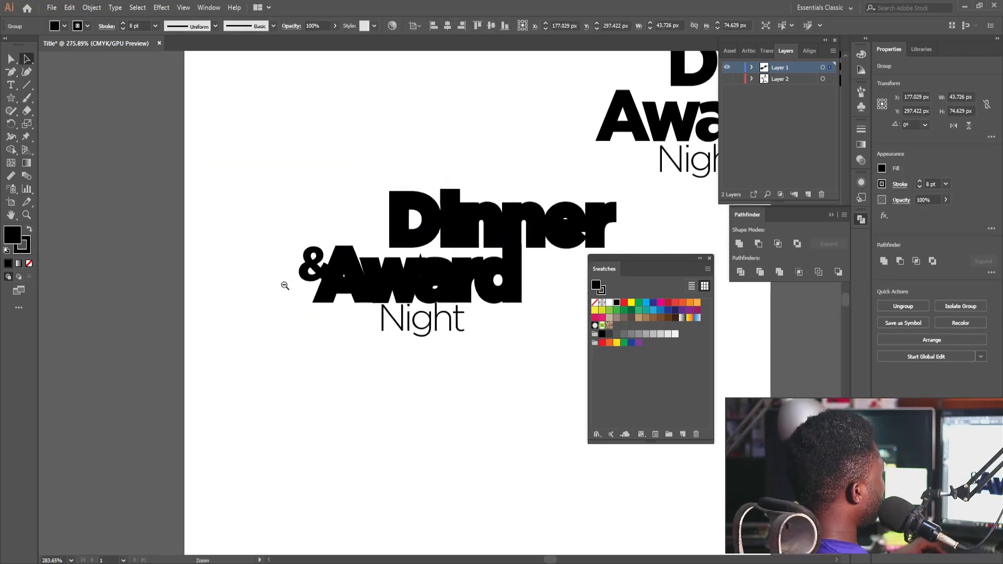
scroll(296, 259, up, 3)
scroll(295, 259, up, 4)
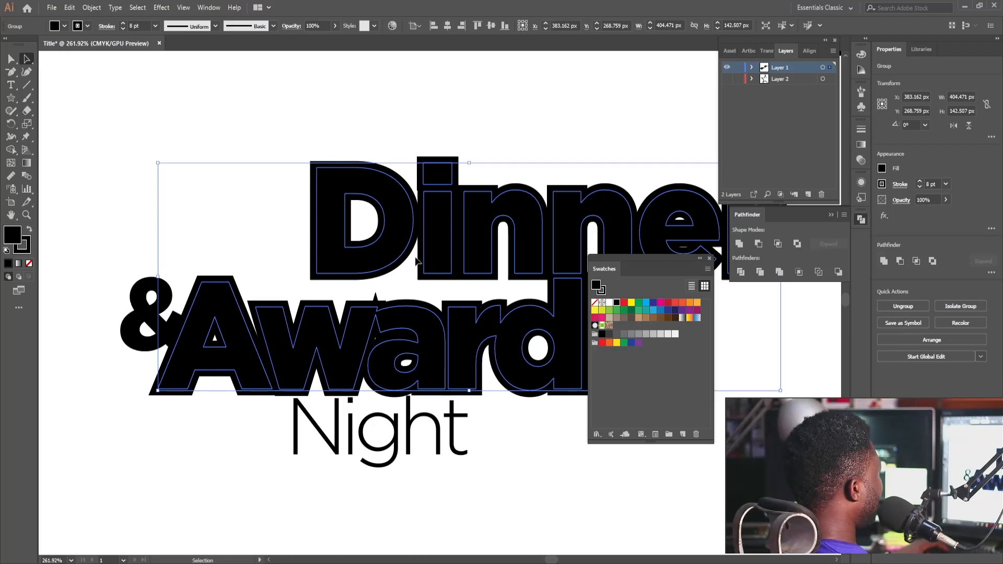
Add a small "8pt" text note in Gotham Light, about 11.8 pt, above and to the left of "Dinner"
click(136, 25)
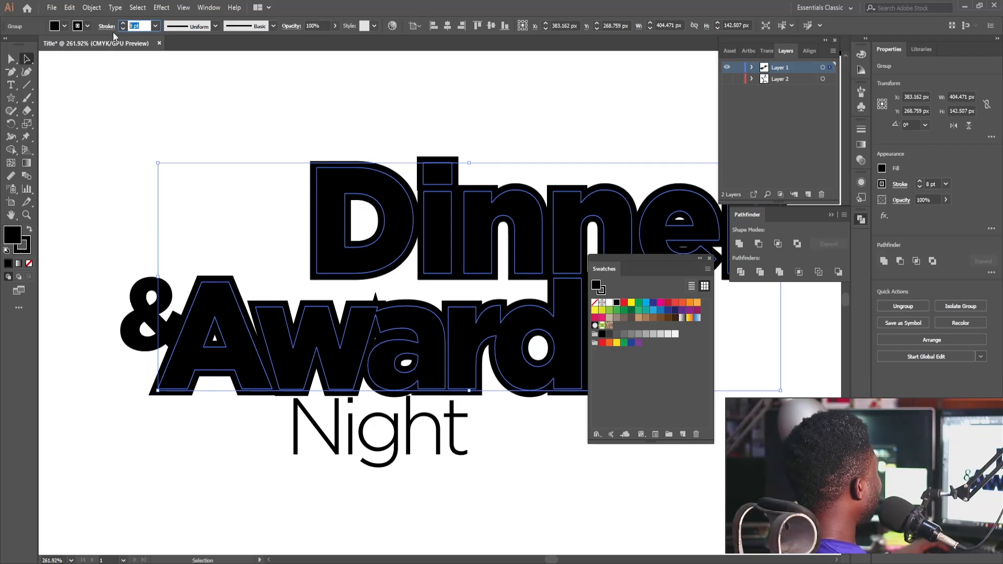
click(10, 85)
click(156, 96)
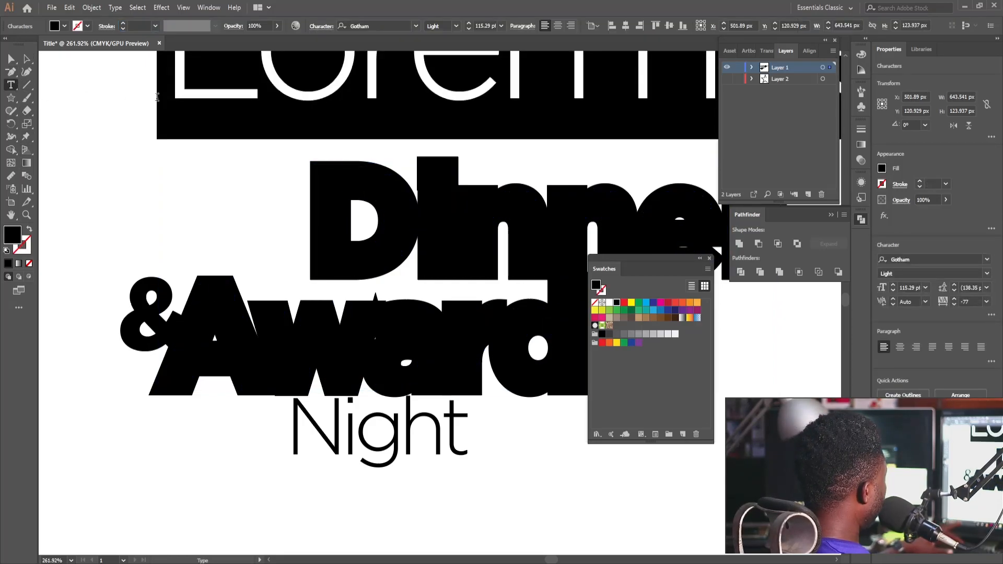
text(&)
key(Escape)
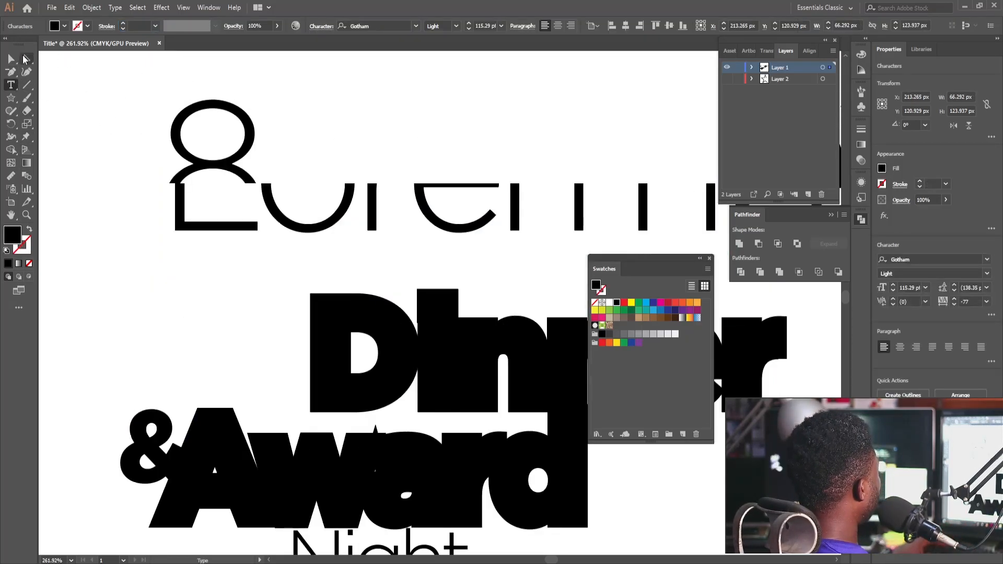
drag(259, 75, 167, 252)
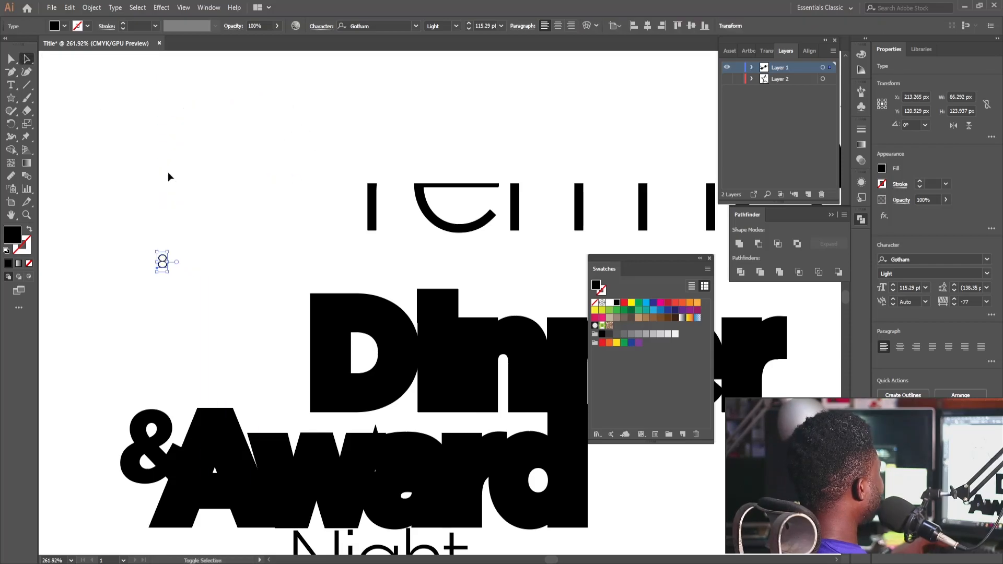
double_click(161, 268)
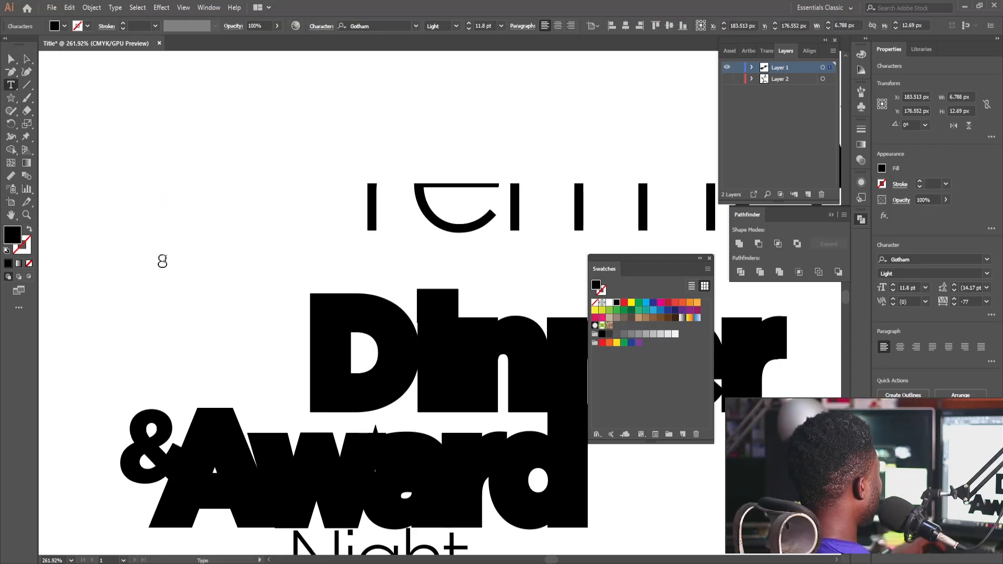
text(8pt)
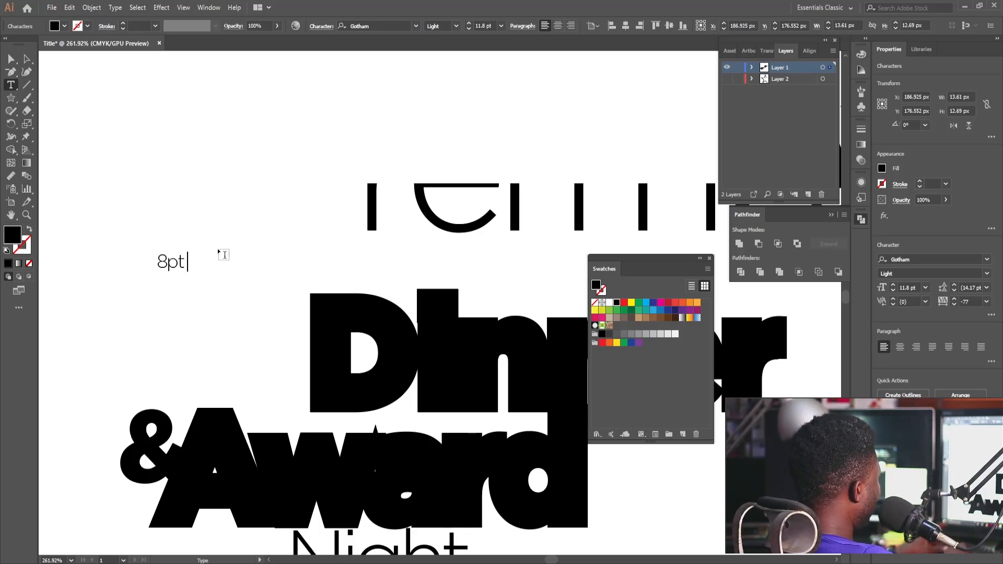
Complete the small note above "Dinner" so that it reads "8pt Stroke"
text( Stroke)
key(Return)
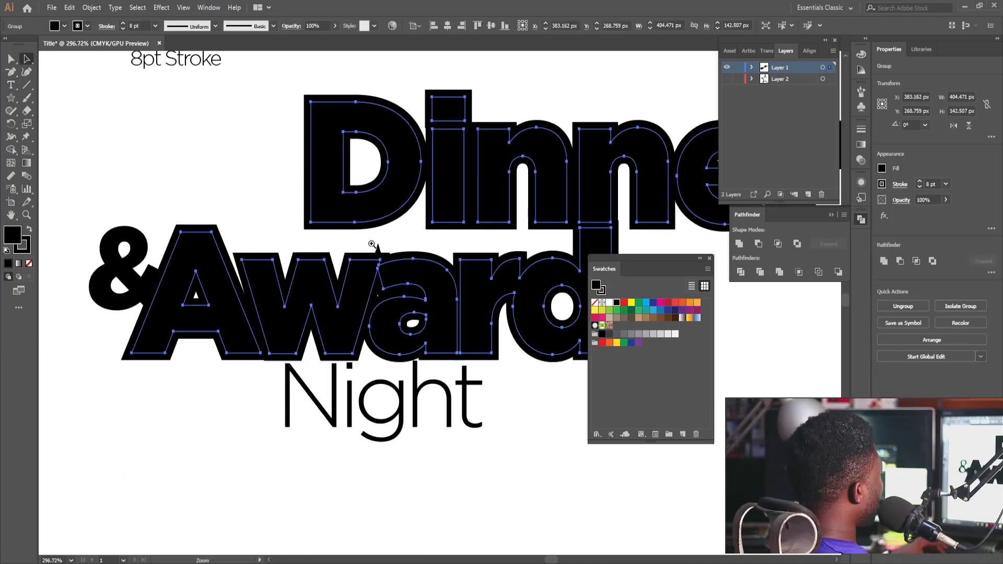
Expand the stroked "Dinner" and "Award" lettering and unite the resulting pieces into one solid shape
drag(486, 162, 398, 183)
drag(495, 180, 494, 189)
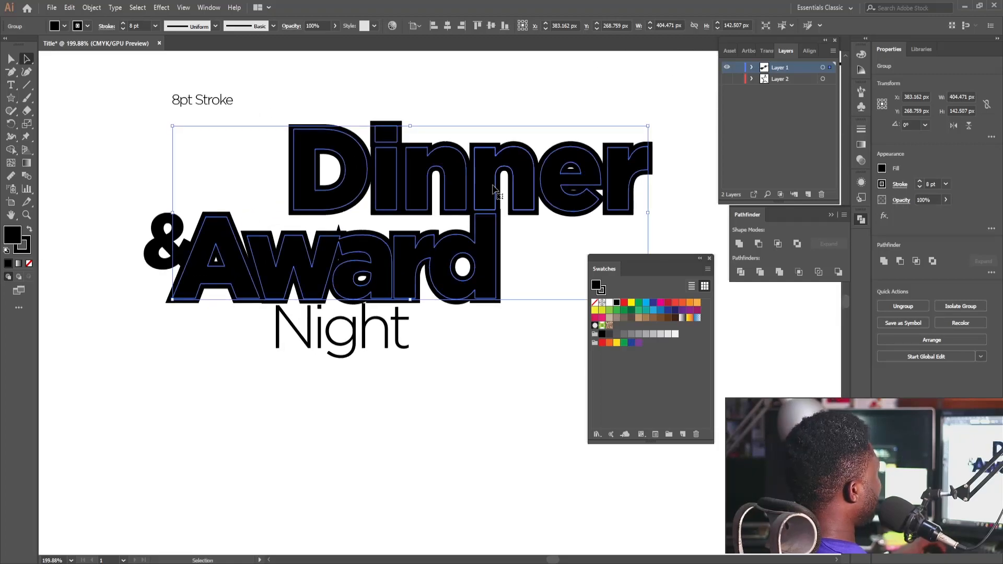
click(95, 10)
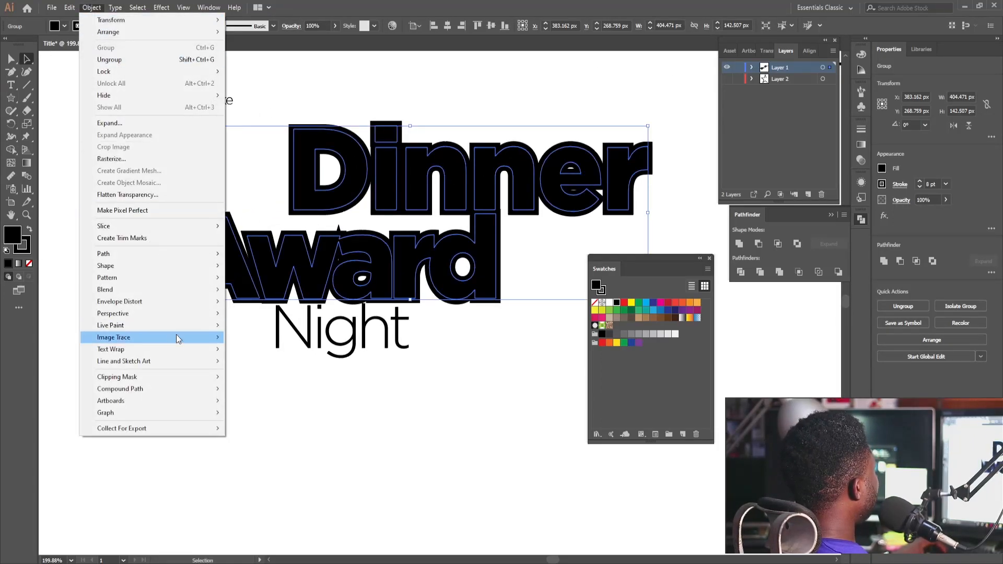
click(109, 123)
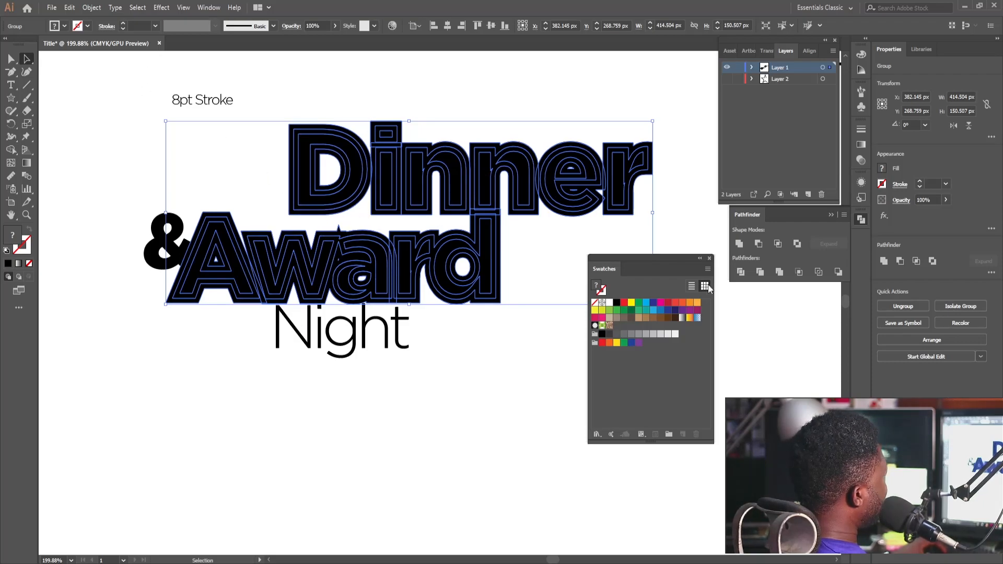
click(884, 261)
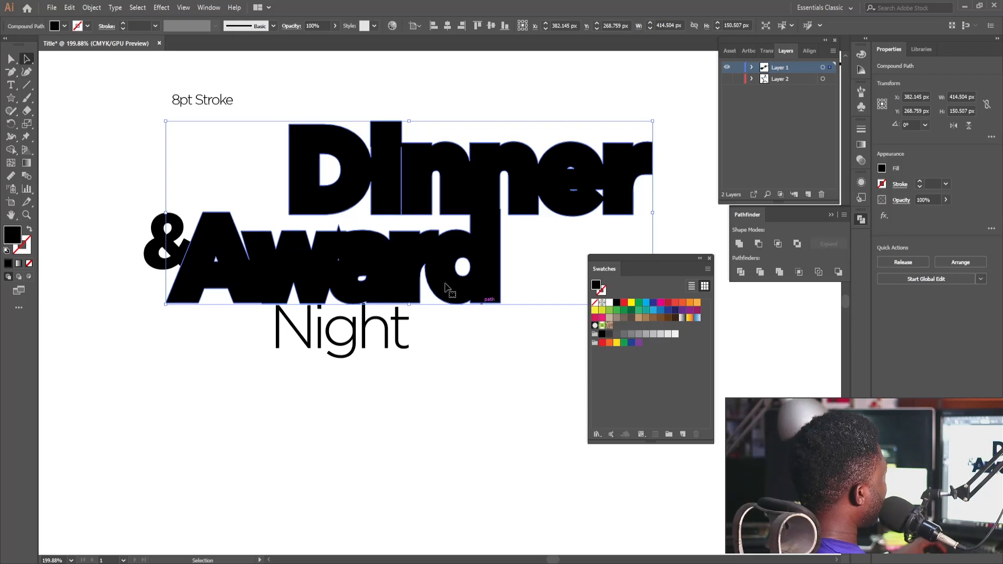
Convert the "&" text beside "Award" to outlines
click(391, 389)
click(202, 254)
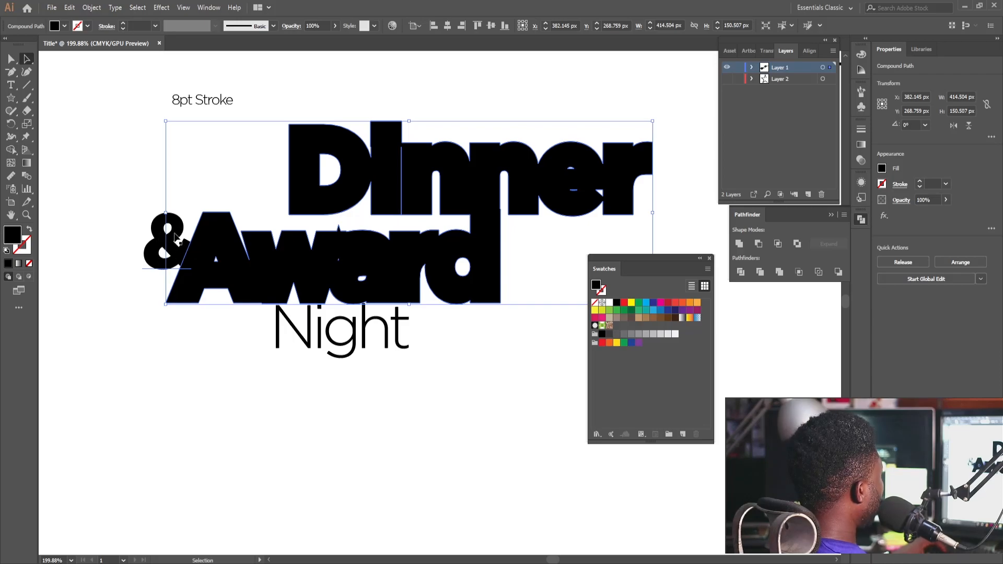
click(175, 237)
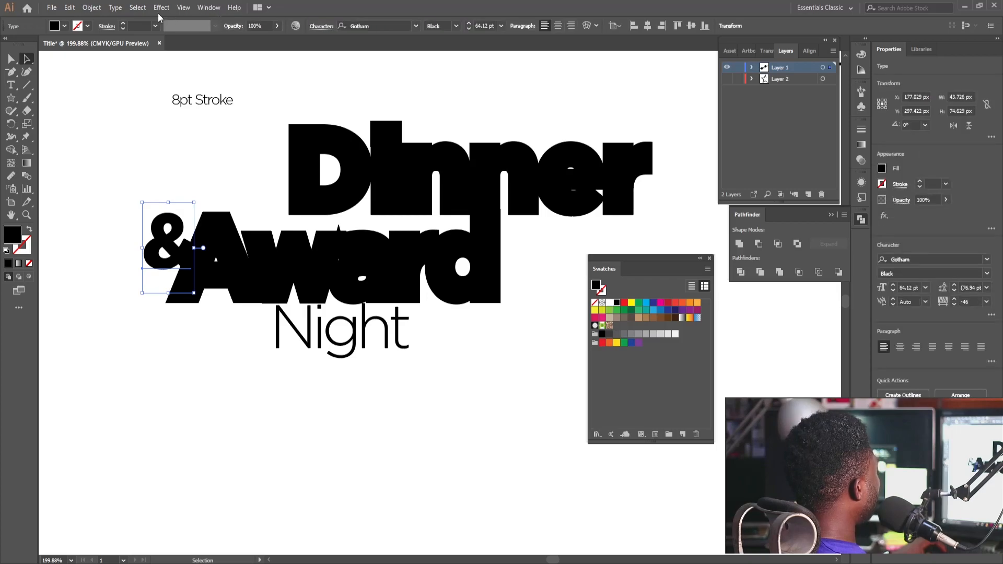
click(115, 8)
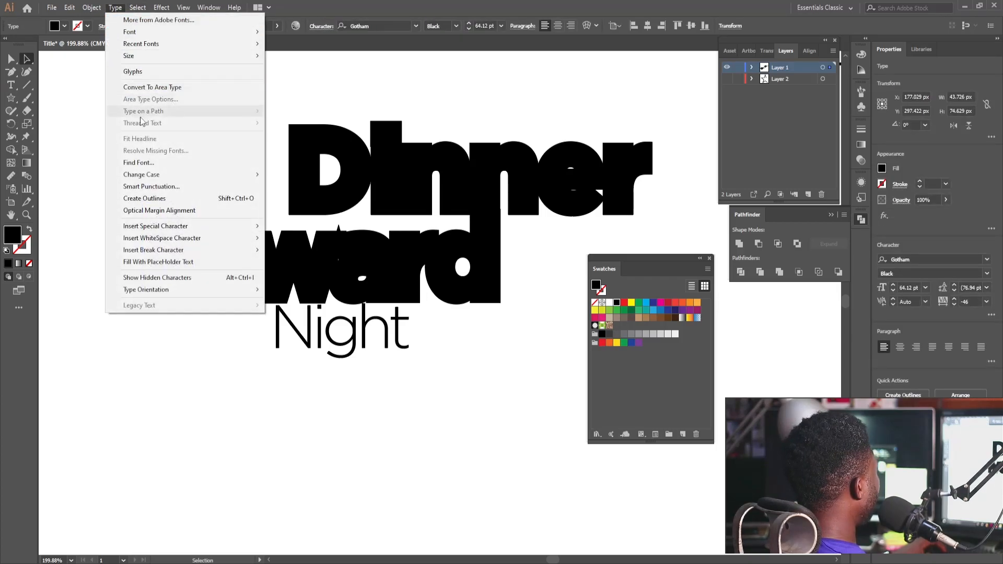
click(145, 204)
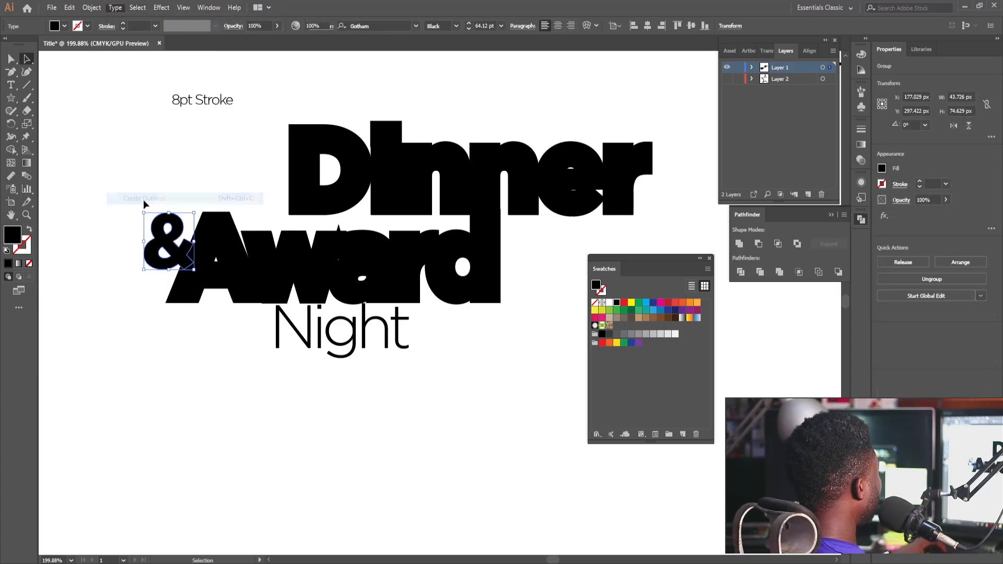
Cut the thick "Dinner Award" shape out of the outlined "&" with the Shape Builder, leaving only the trimmed "&"
click(168, 314)
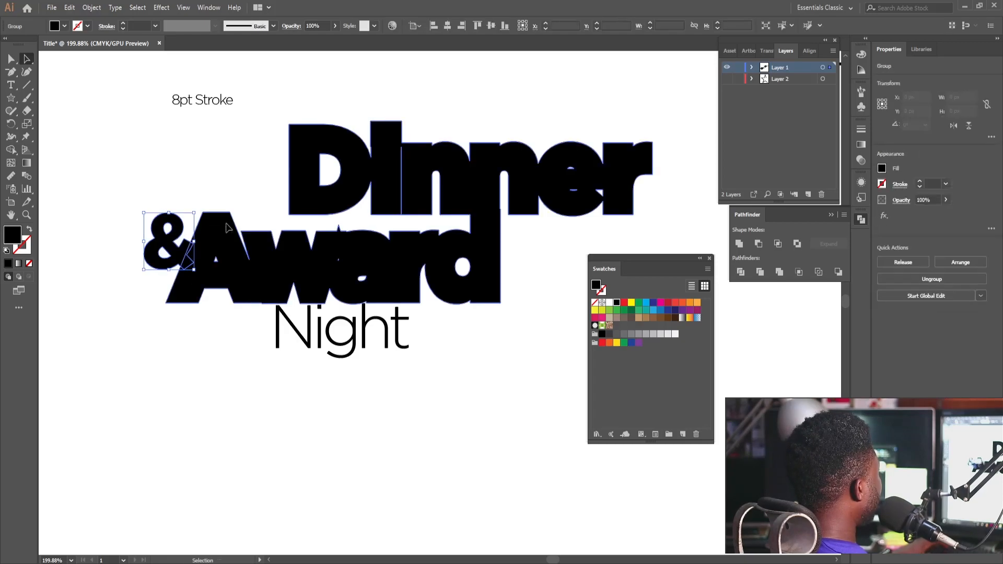
shift+click(203, 266)
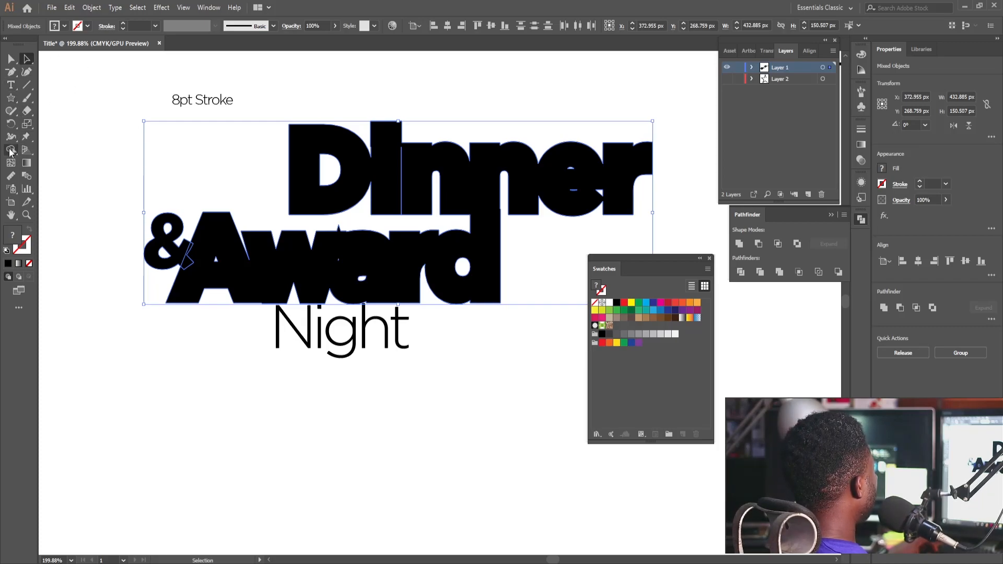
click(11, 150)
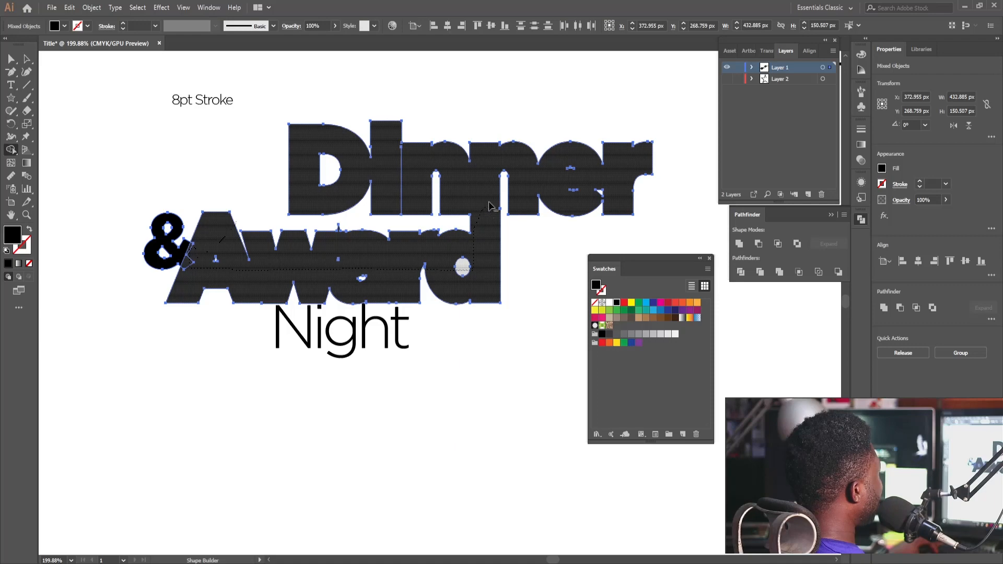
drag(490, 204, 488, 201)
drag(326, 177, 278, 194)
Show the star on Layer 2 and move the spare "Dinner", "Award" and "Night" texts into it, beside the trimmed "&"
click(727, 78)
drag(401, 171, 341, 260)
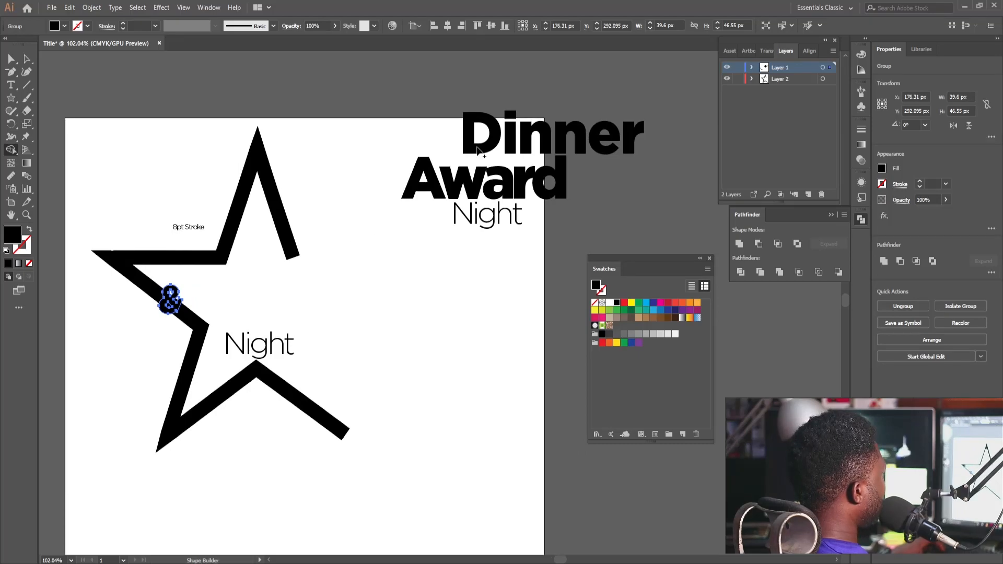
key(a)
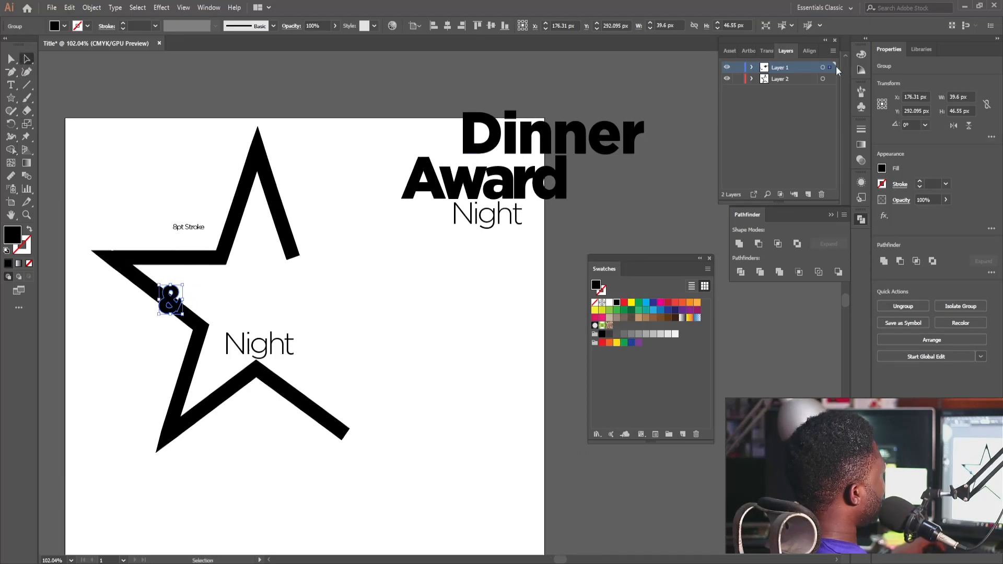
click(478, 185)
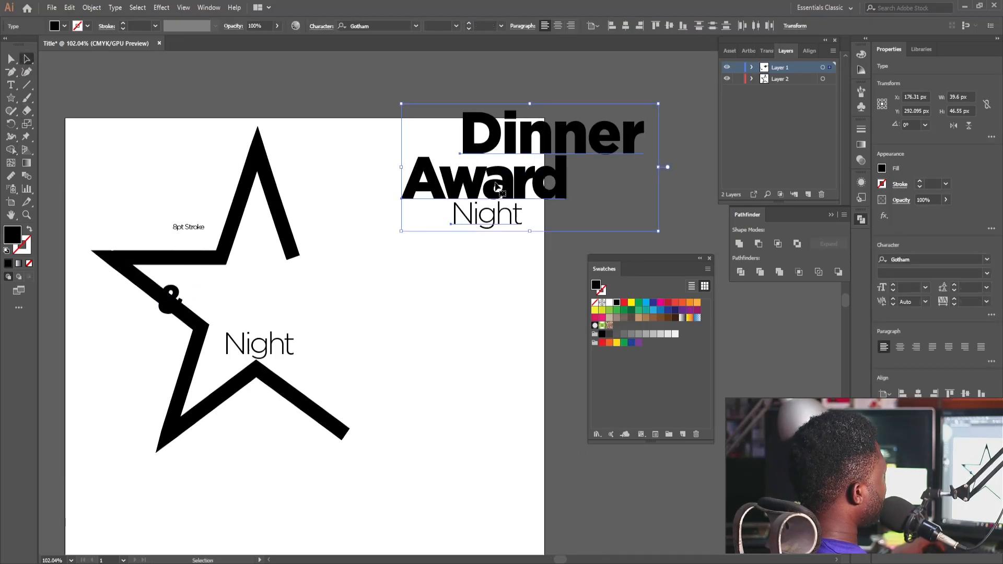
drag(478, 185, 249, 309)
scroll(249, 310, up, 5)
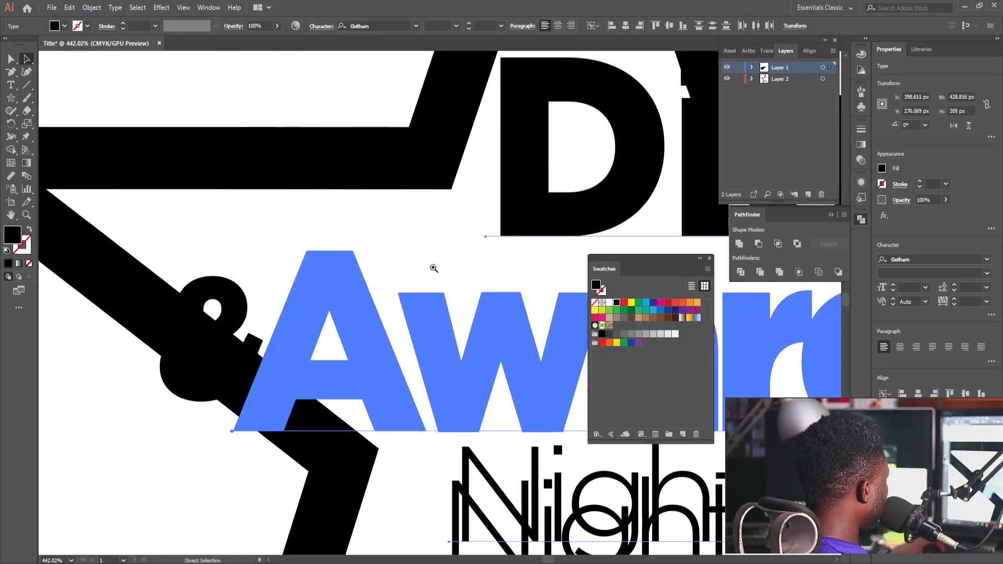
scroll(236, 368, down, 5)
drag(236, 369, 233, 369)
drag(560, 315, 420, 328)
Shift the "Dinner" text slightly left so its D overlaps the star's inner corner
click(387, 176)
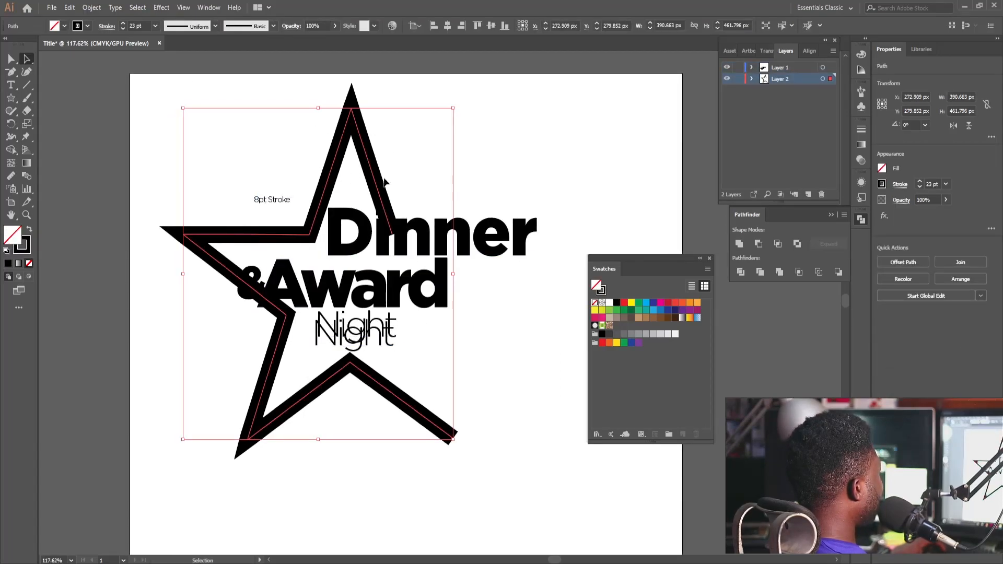
click(431, 130)
drag(458, 236, 438, 239)
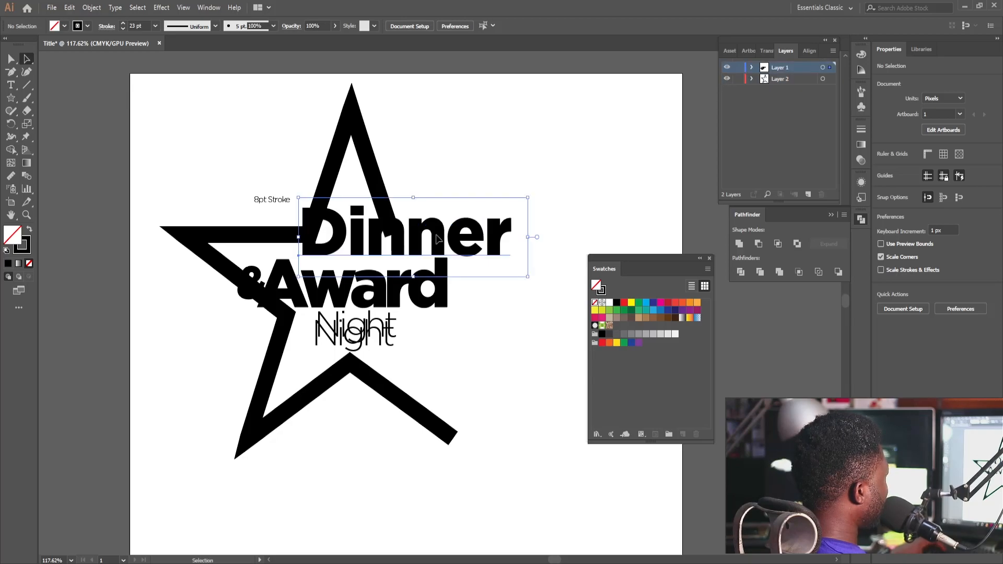
click(320, 124)
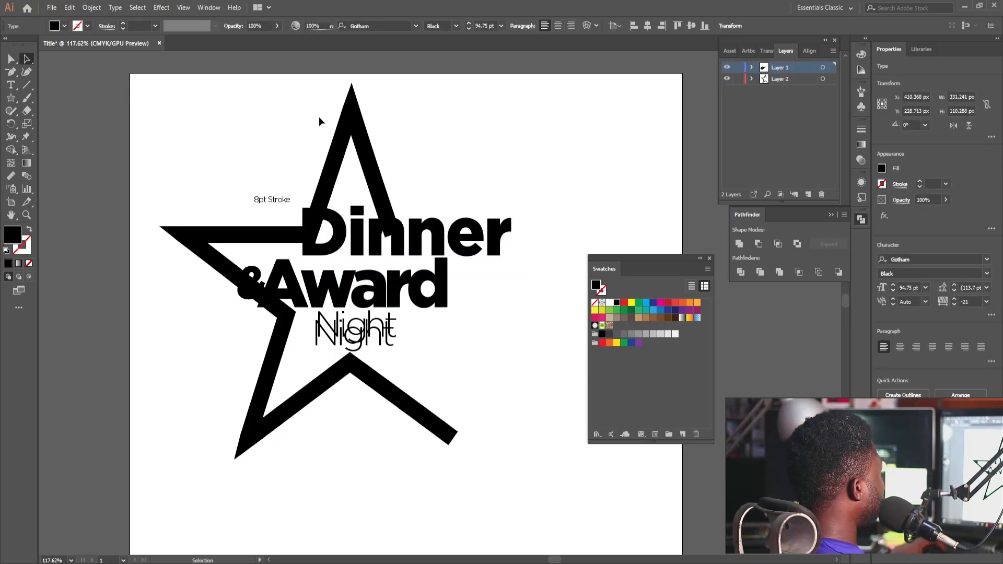
Pull the duplicate "Night" text away from the other one and delete it
click(335, 221)
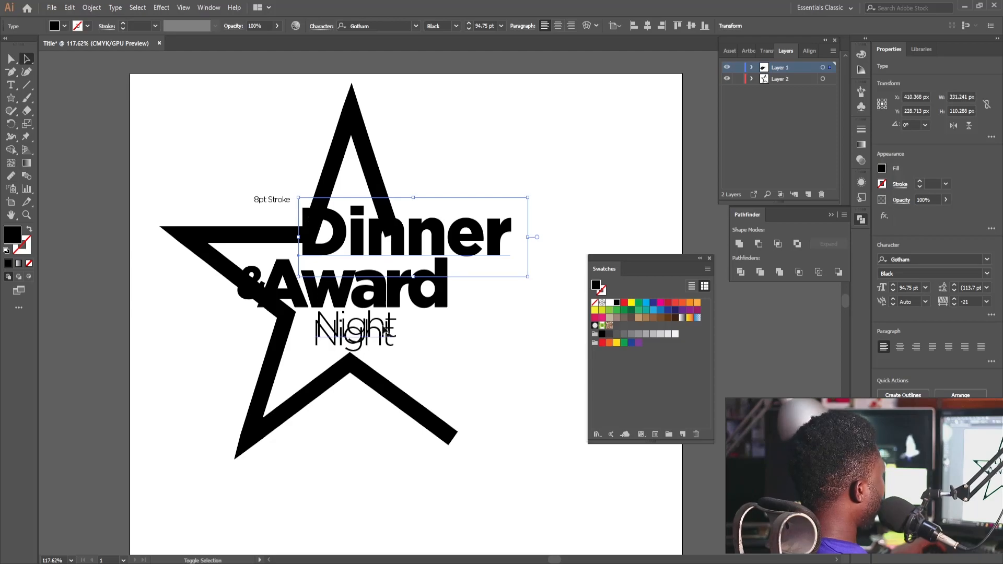
drag(410, 343, 500, 368)
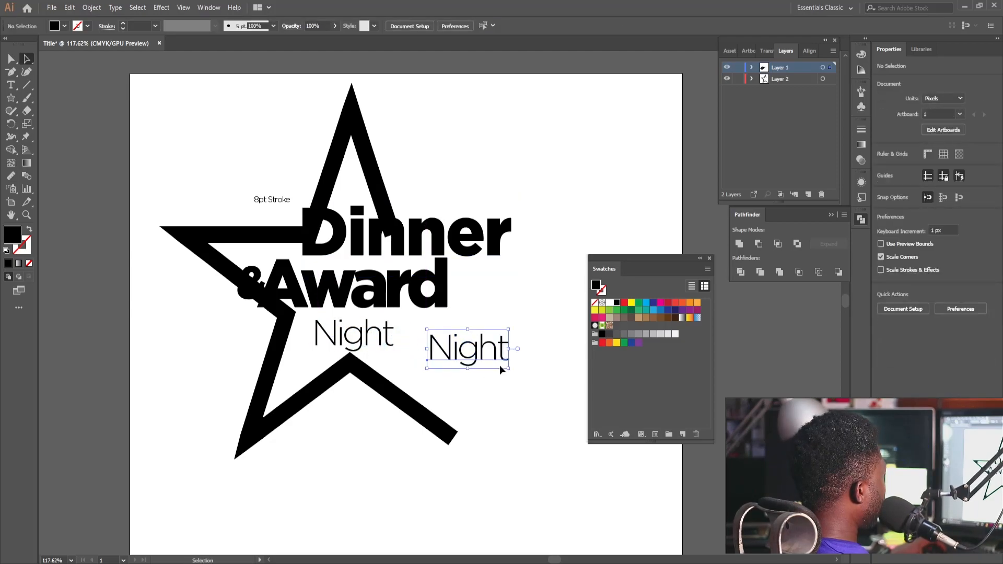
key(Delete)
Convert the "Dinner" and "Award" texts in the star to outlines
click(472, 236)
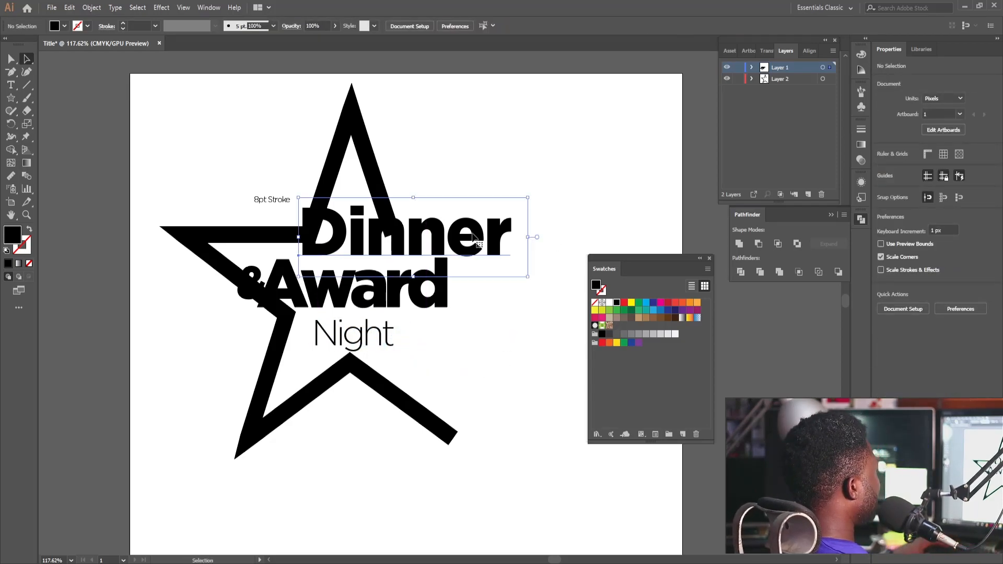
shift+click(449, 287)
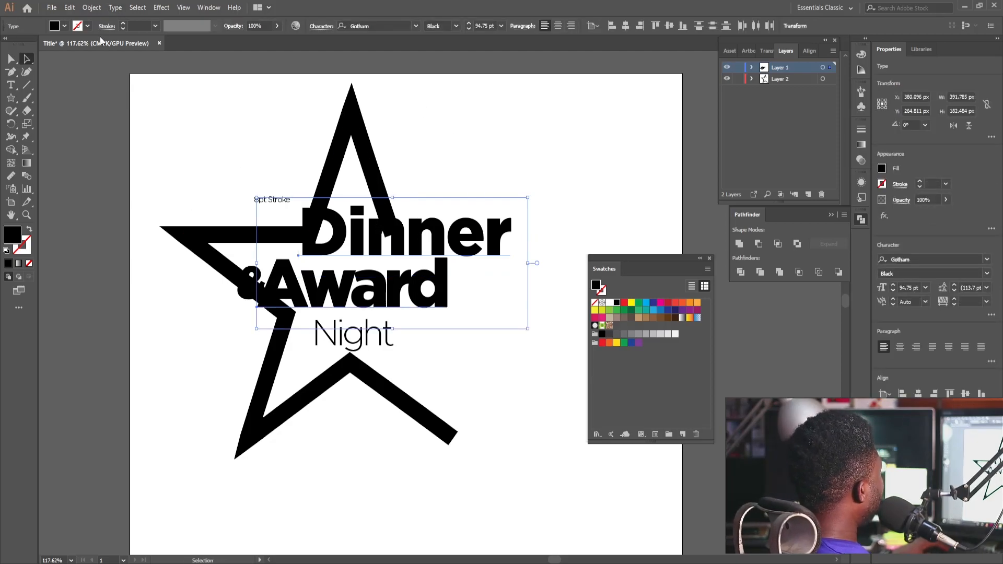
click(115, 8)
click(173, 199)
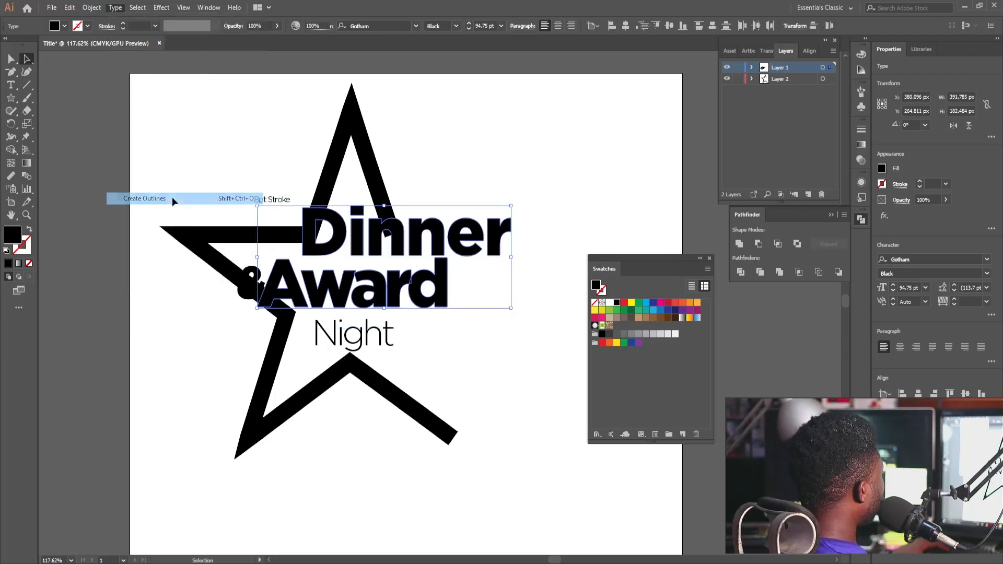
click(528, 375)
Place a copy of the outlined "Dinner" and "Award" lettering above and to the right of the star
click(441, 267)
shift+click(426, 240)
drag(515, 198, 505, 196)
ctrl+click(545, 225)
ctrl+click(490, 241)
ctrl+shift+click(439, 283)
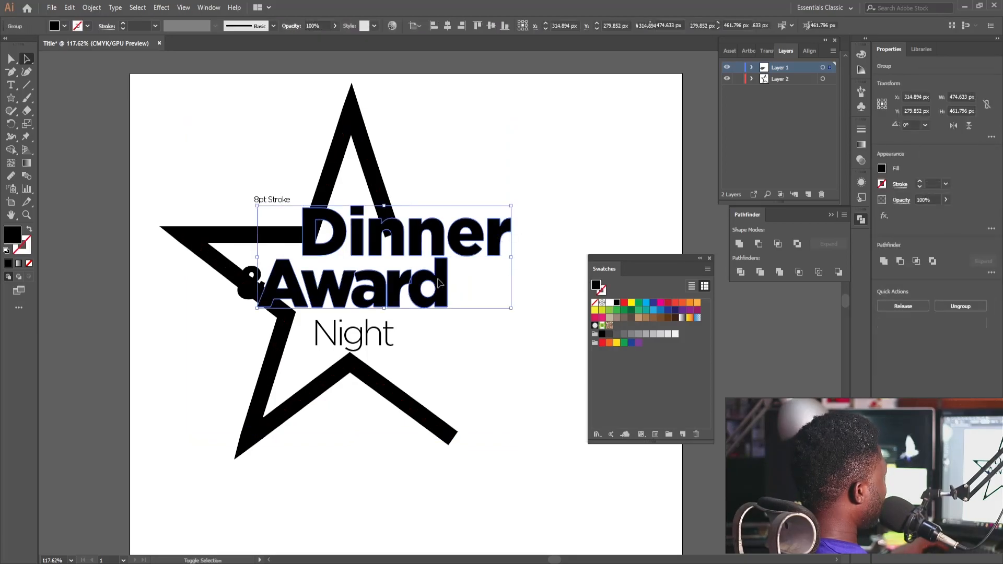
drag(418, 272, 546, 165)
Expand the star path's fill and stroke into an outlined shape
click(377, 139)
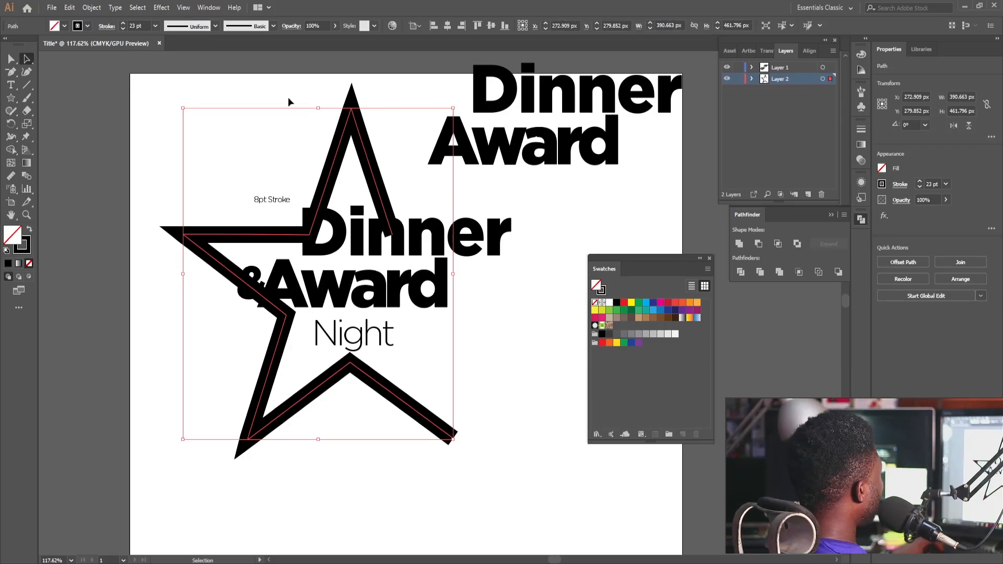
click(92, 8)
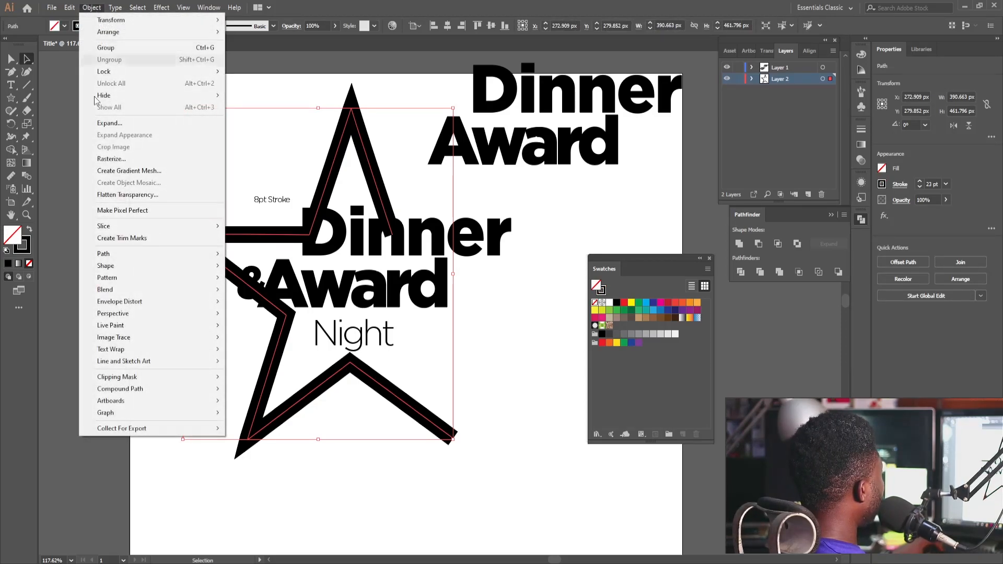
click(109, 124)
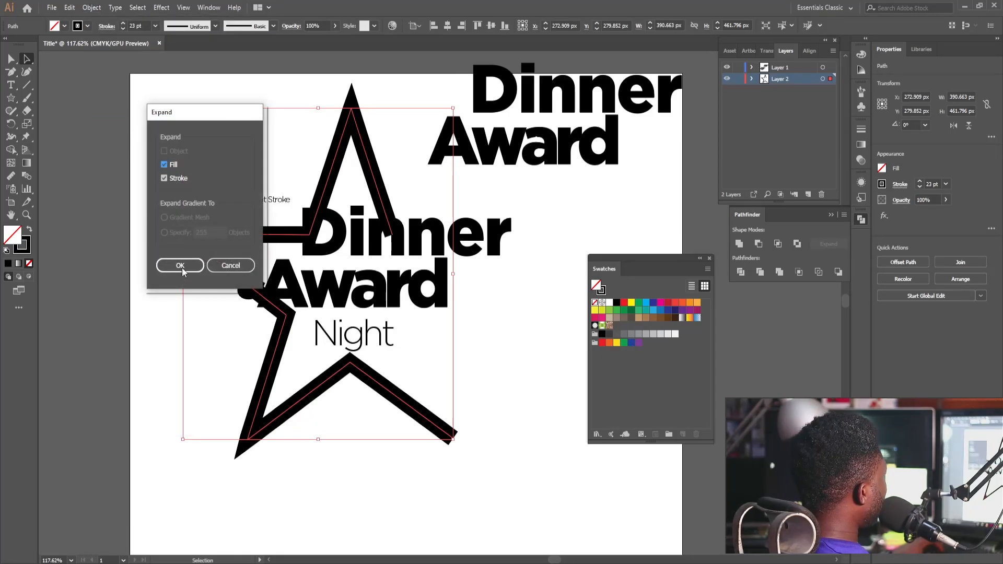
click(181, 267)
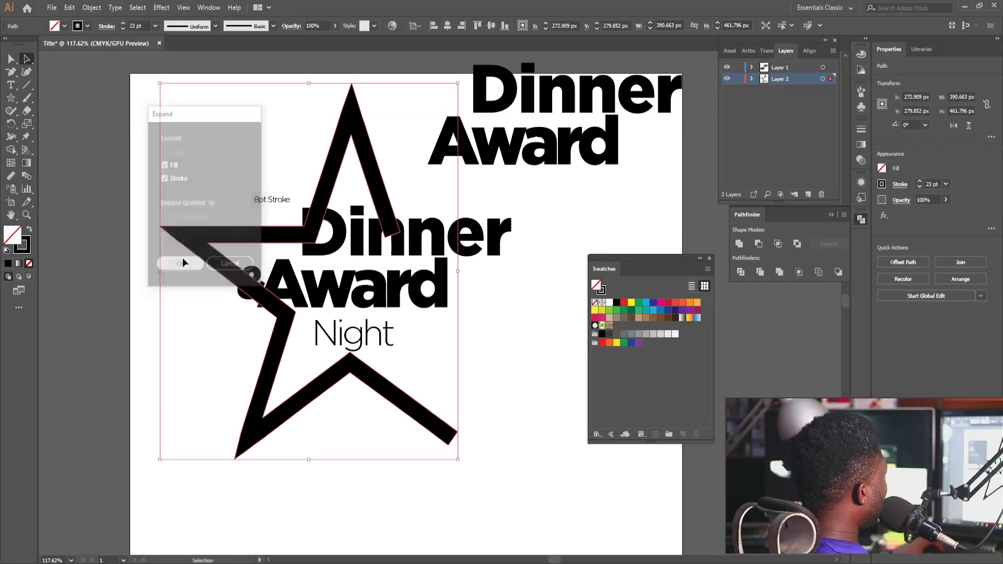
click(537, 190)
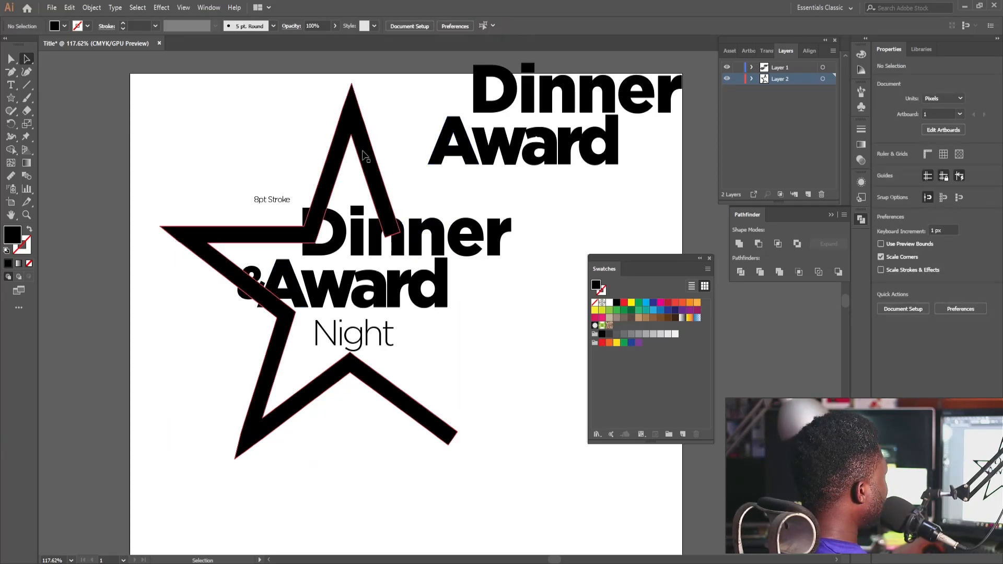
Give the outlined "Dinner" and "Award" lettering over the star a black stroke of 16 pt
click(438, 308)
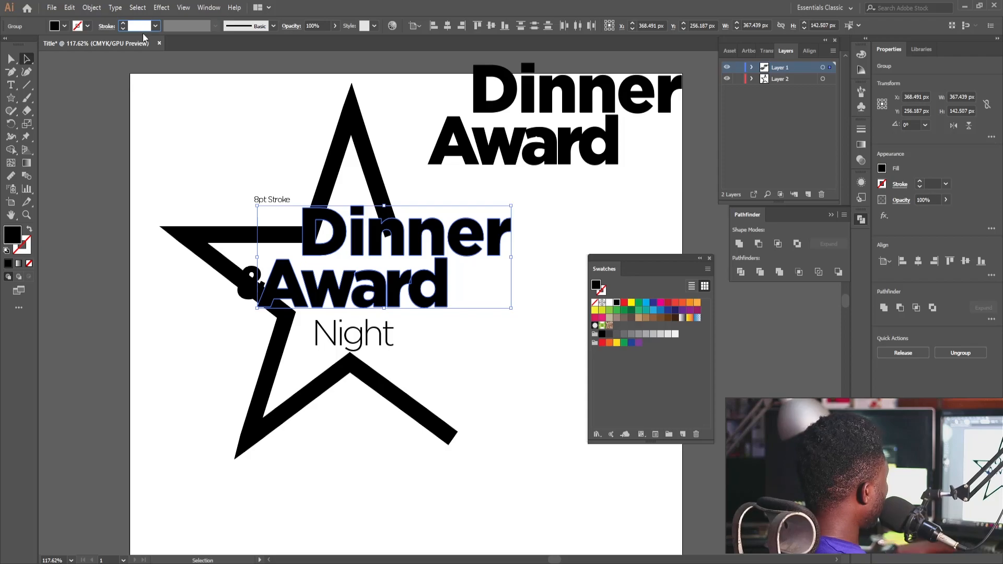
text(8)
key(Return)
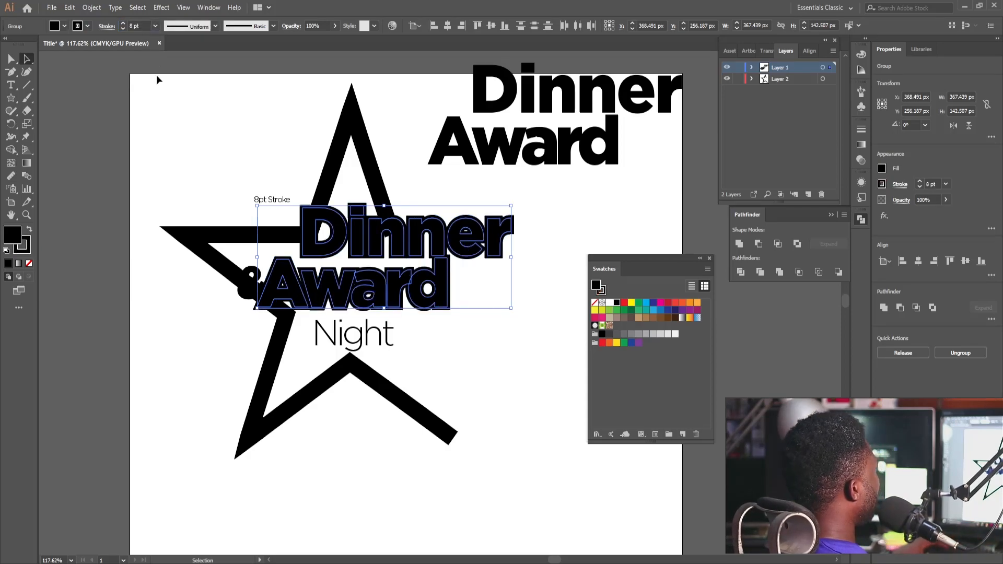
drag(144, 27, 82, 37)
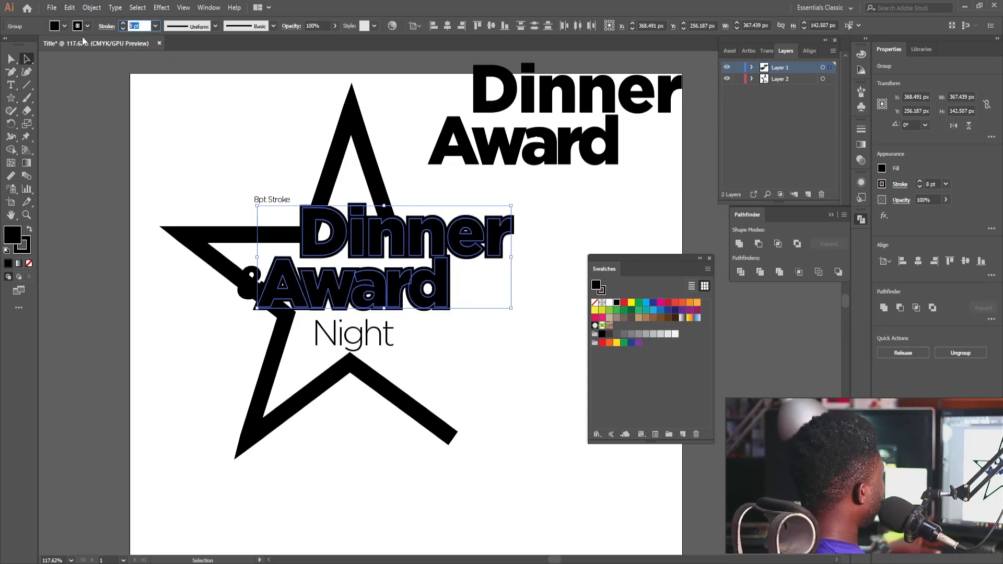
text(16)
key(Return)
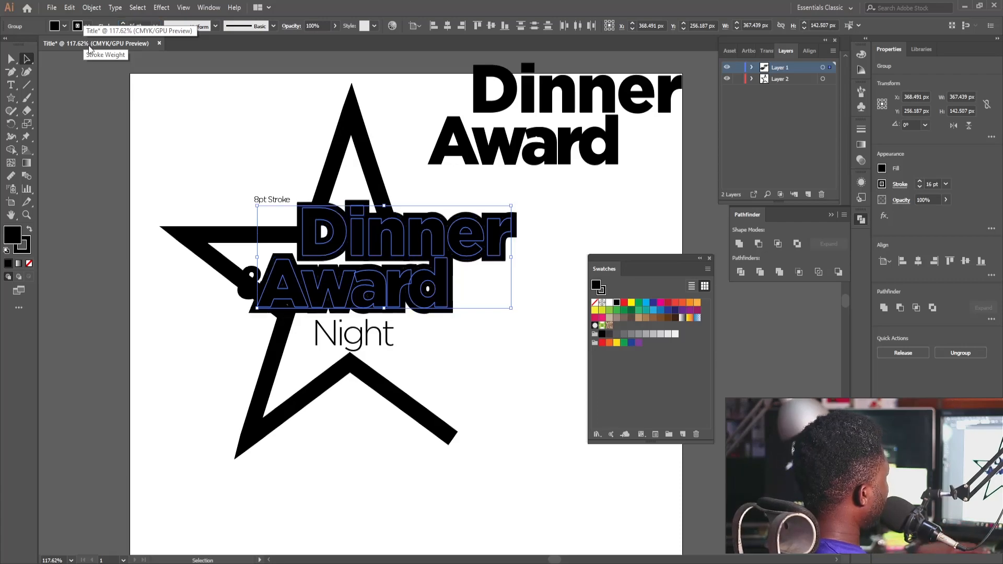
click(500, 306)
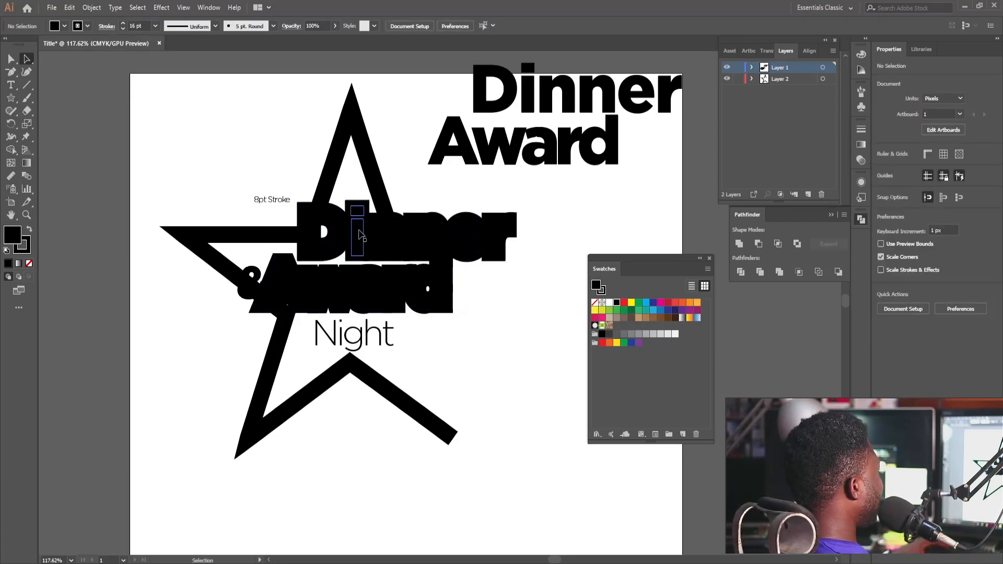
Expand the fill and stroke of the thickened "Dinner" and "Award" lettering over the star
click(422, 239)
shift+click(416, 276)
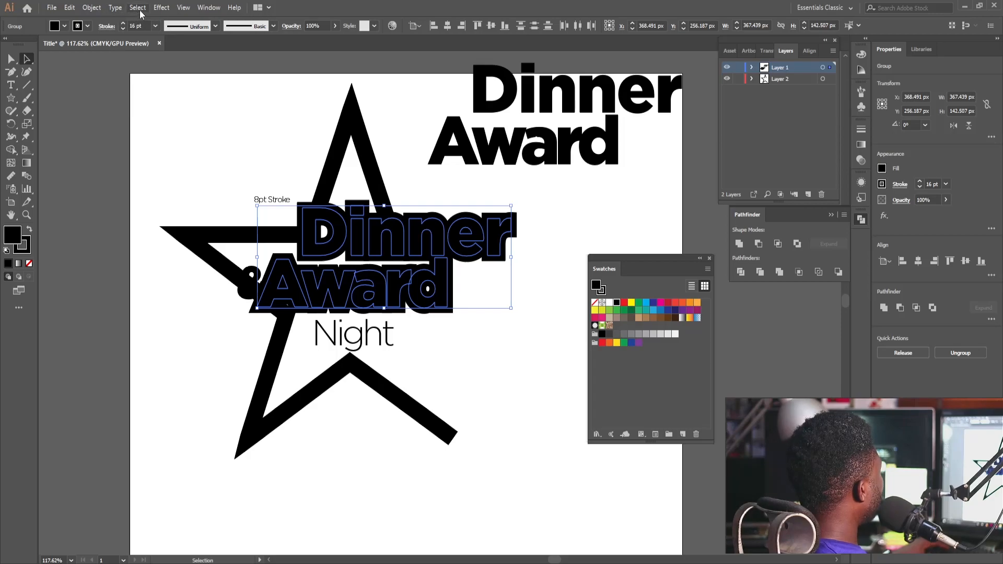
click(90, 9)
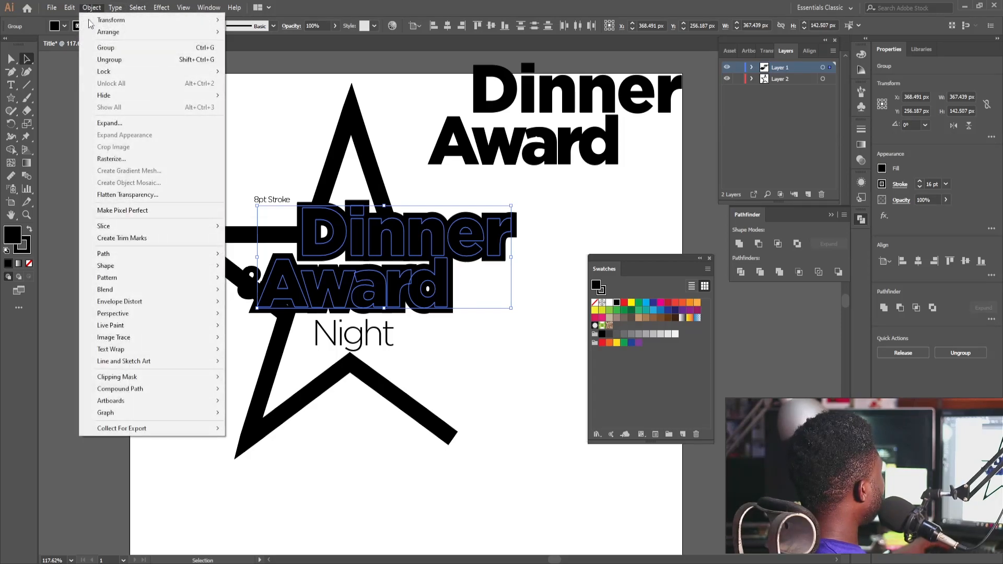
click(118, 123)
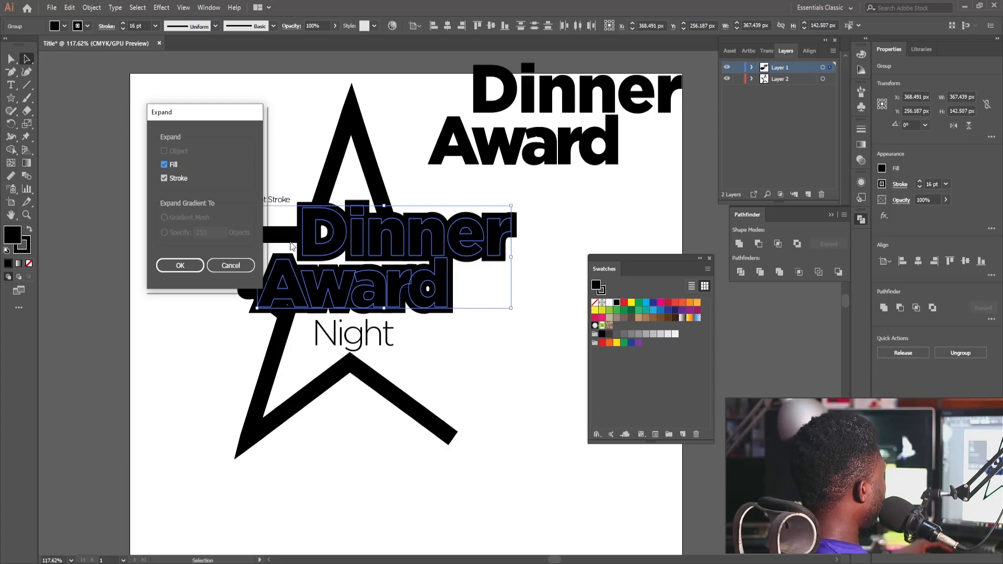
click(178, 267)
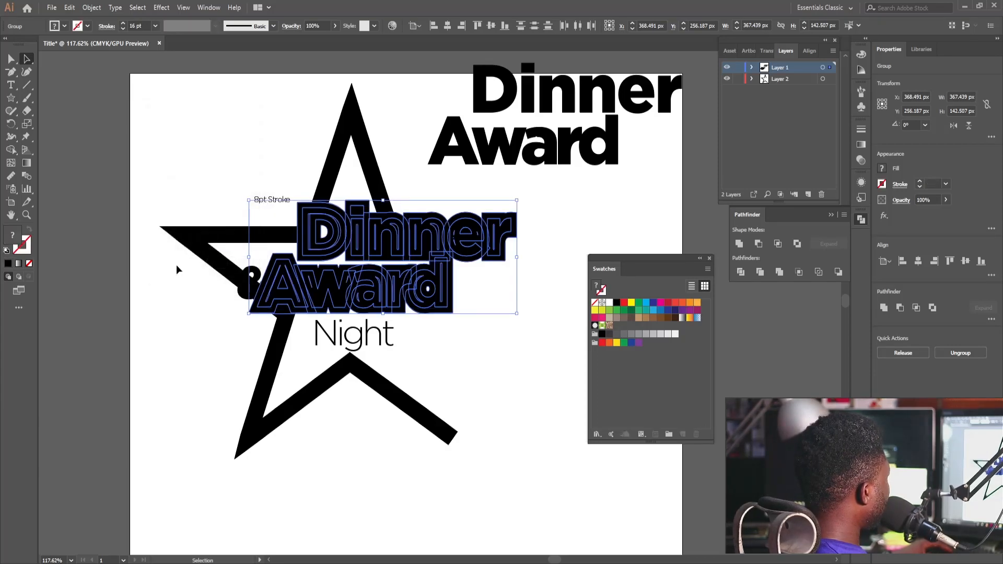
Unite the expanded "Dinner" and "Award" lettering into one shape and select it together with the star for the Shape Builder
click(883, 308)
click(531, 368)
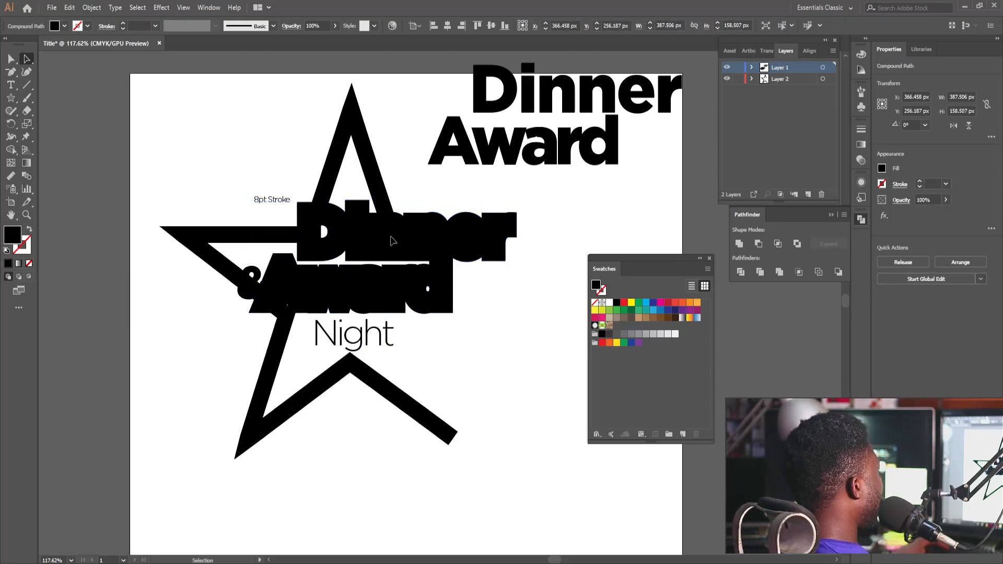
click(337, 180)
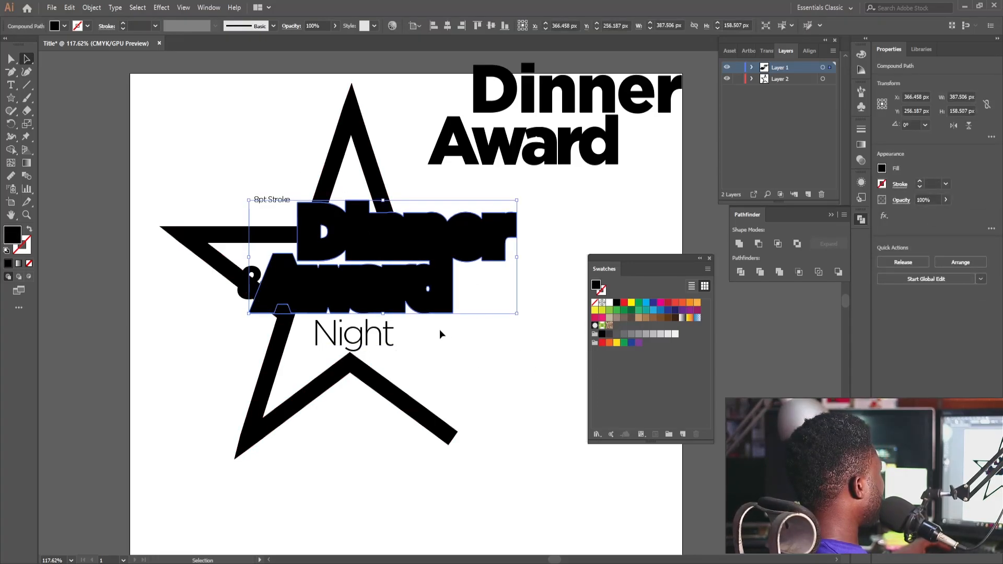
click(527, 352)
click(405, 232)
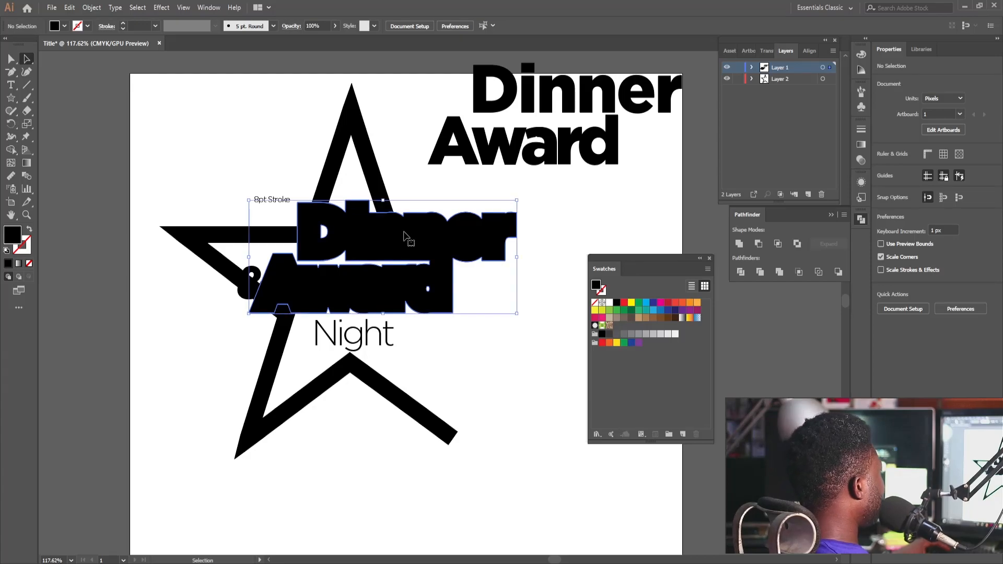
shift+click(349, 121)
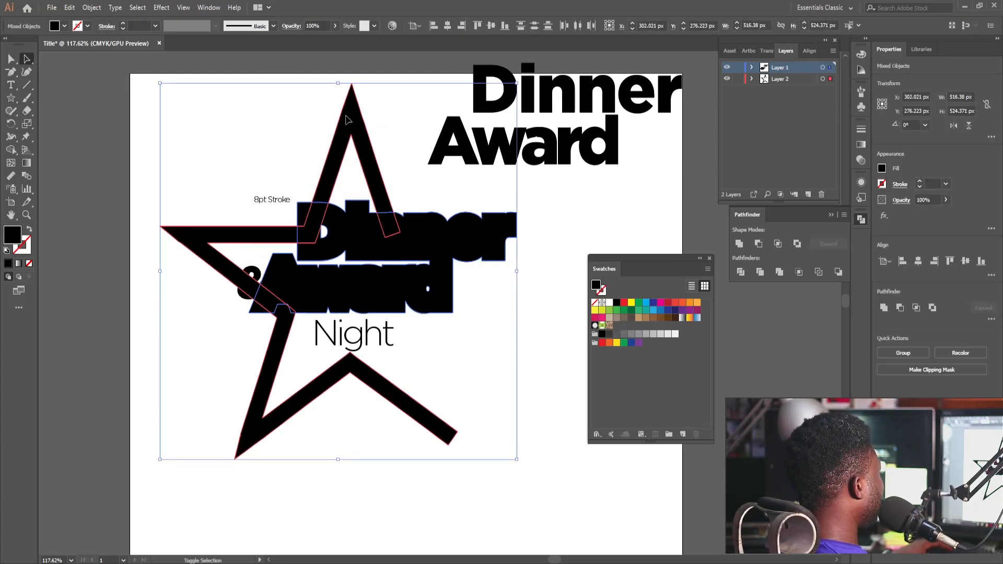
click(11, 150)
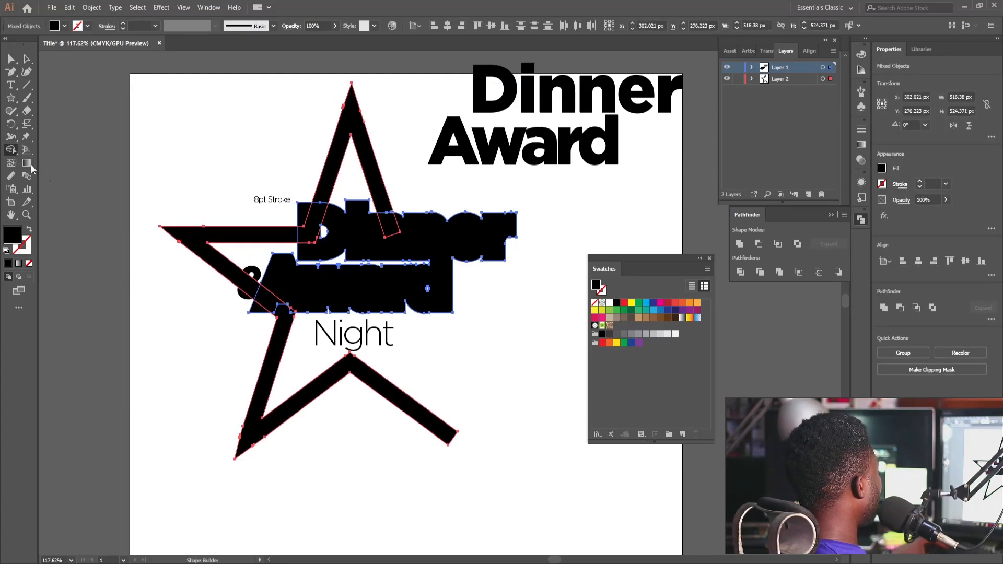
Try to remove the thickened lettering and the star parts beneath it with the Shape Builder, and undo the removal
mouse_move(485, 301)
mouse_down()
mouse_move(288, 290)
mouse_move(256, 309)
mouse_move(362, 256)
mouse_move(320, 235)
mouse_move(305, 214)
mouse_move(353, 229)
mouse_move(428, 226)
mouse_up()
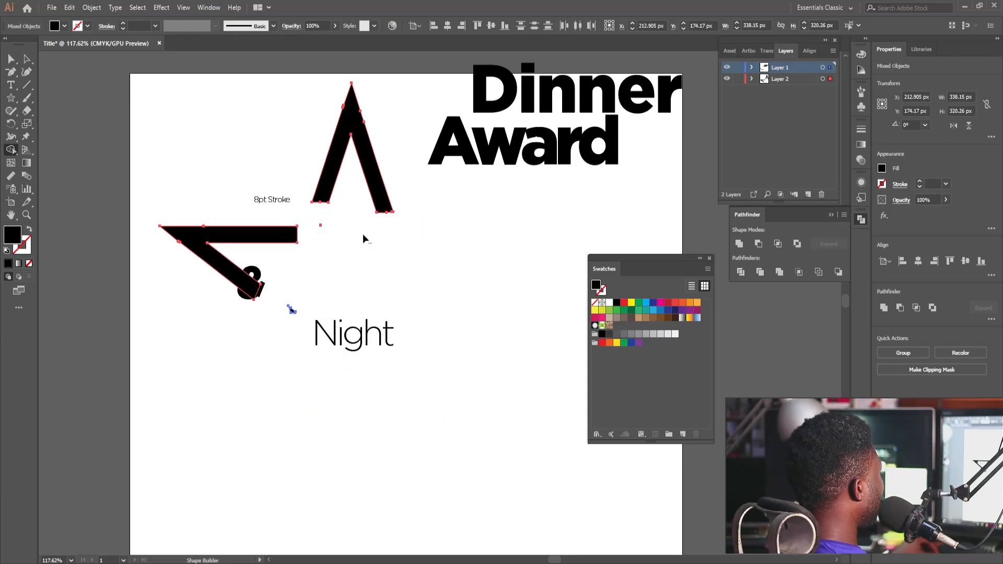
drag(291, 310, 291, 312)
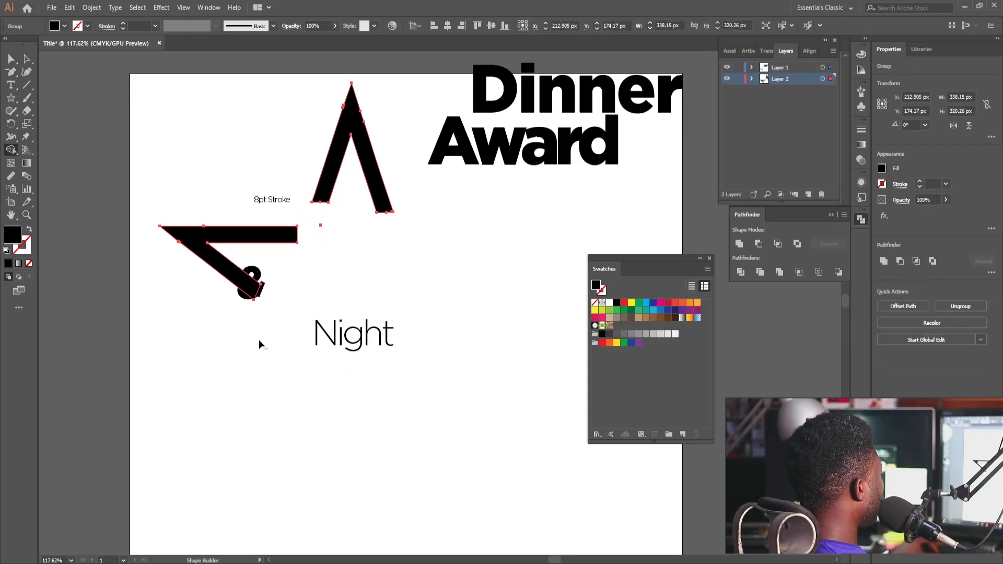
click(14, 59)
click(454, 87)
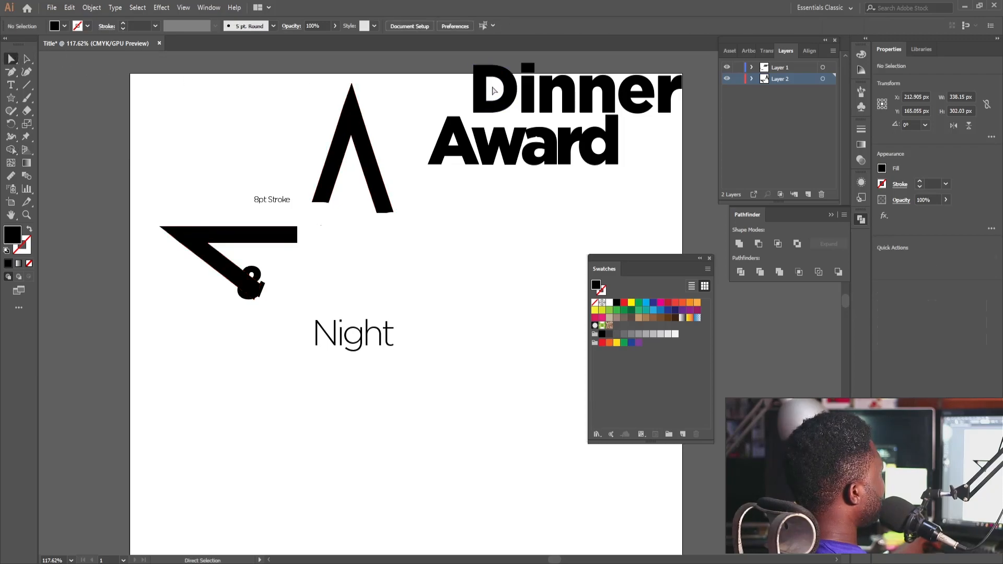
key(ctrl+z)
key(ctrl+z)
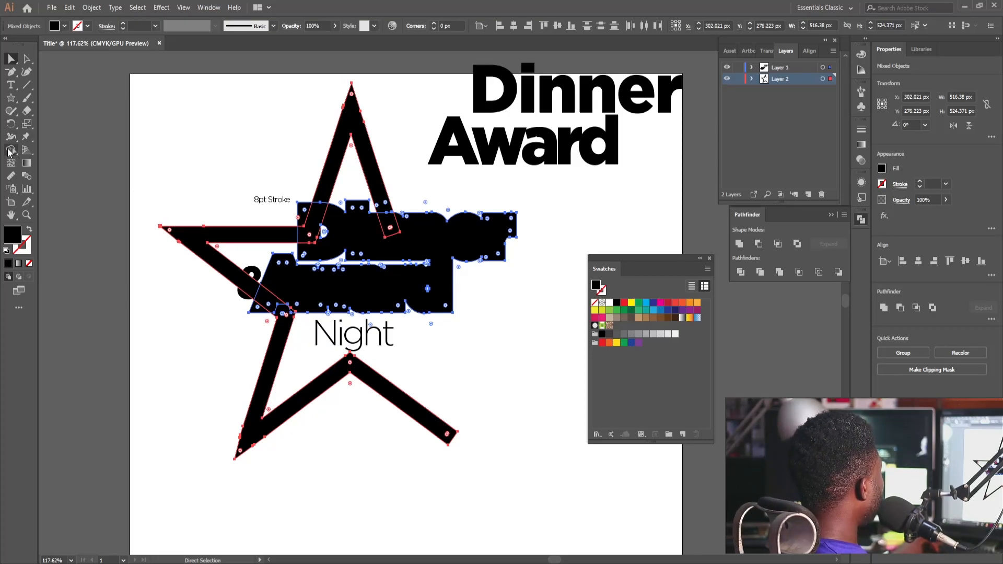
Cut the thickened "Dinner" and "Award" lettering out of the star with the Shape Builder, keeping the star's lower arms
click(11, 149)
scroll(327, 268, up, 2)
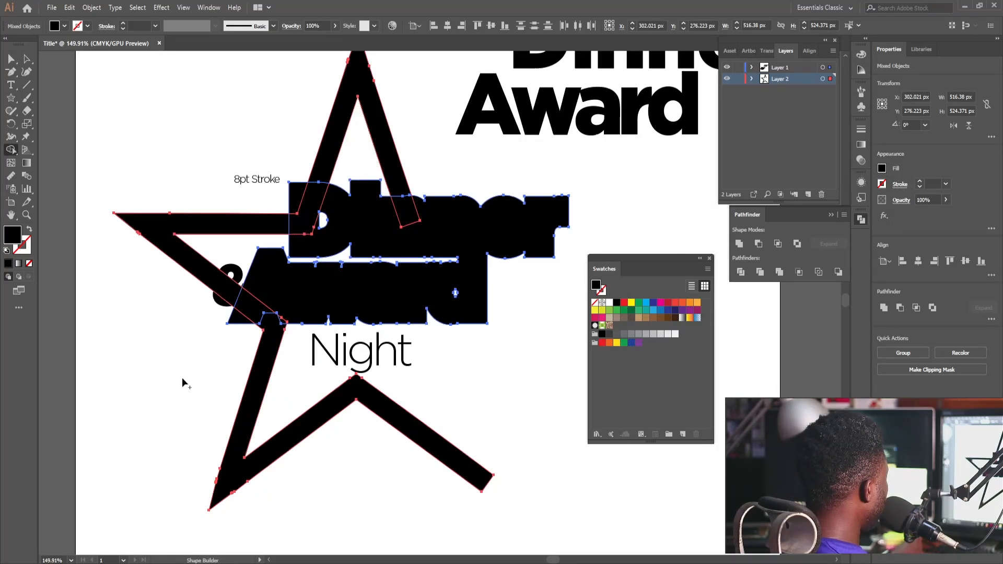
mouse_move(229, 339)
mouse_down()
mouse_move(278, 291)
mouse_move(294, 301)
mouse_move(320, 287)
mouse_move(339, 248)
mouse_move(302, 206)
mouse_up()
mouse_move(391, 249)
mouse_down()
mouse_move(410, 216)
mouse_move(504, 227)
mouse_move(443, 284)
mouse_up()
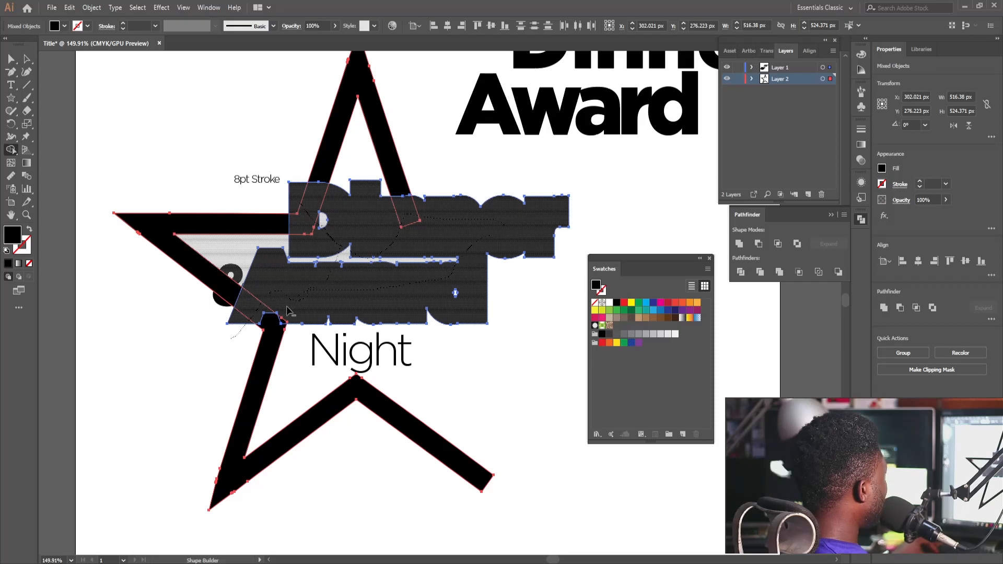
drag(287, 324, 288, 328)
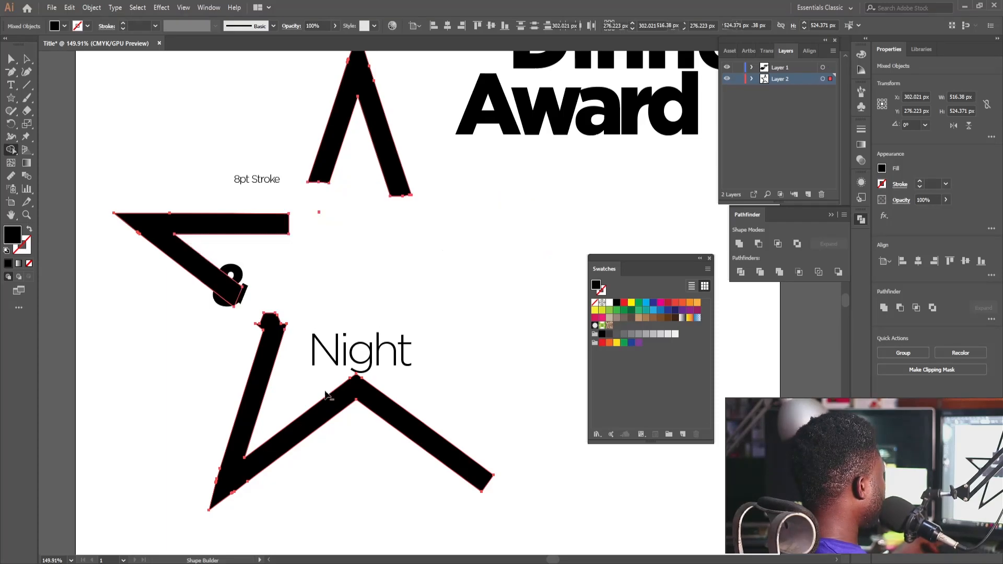
drag(511, 202, 417, 221)
drag(417, 221, 330, 292)
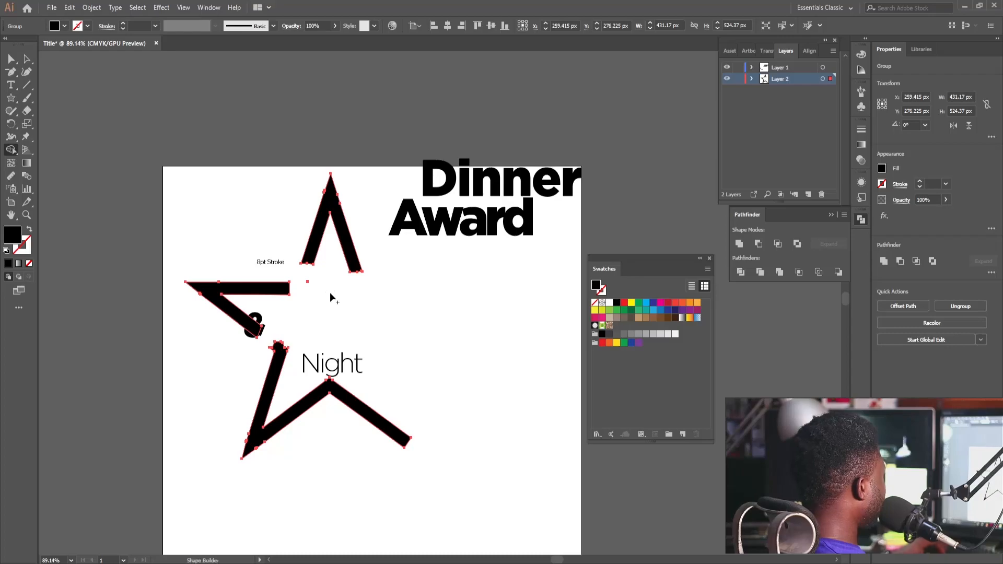
Move the spare outlined "Dinner" and "Award" lettering into the gap cut in the star
key(v)
drag(456, 141, 524, 246)
drag(473, 183, 348, 289)
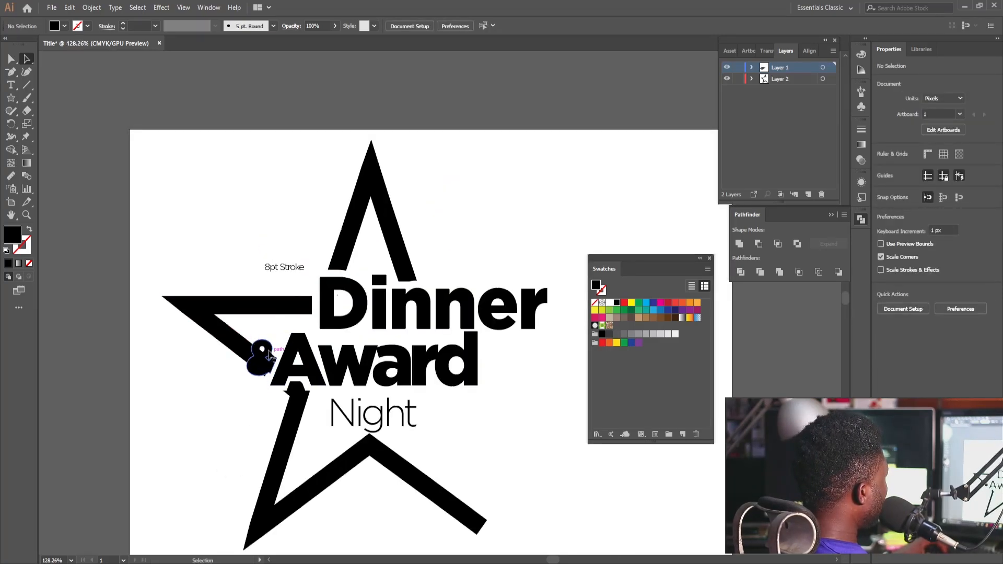
Place a copy of the "&" above the star's left arm and give the original "&" a 16 pt stroke
drag(262, 356, 273, 166)
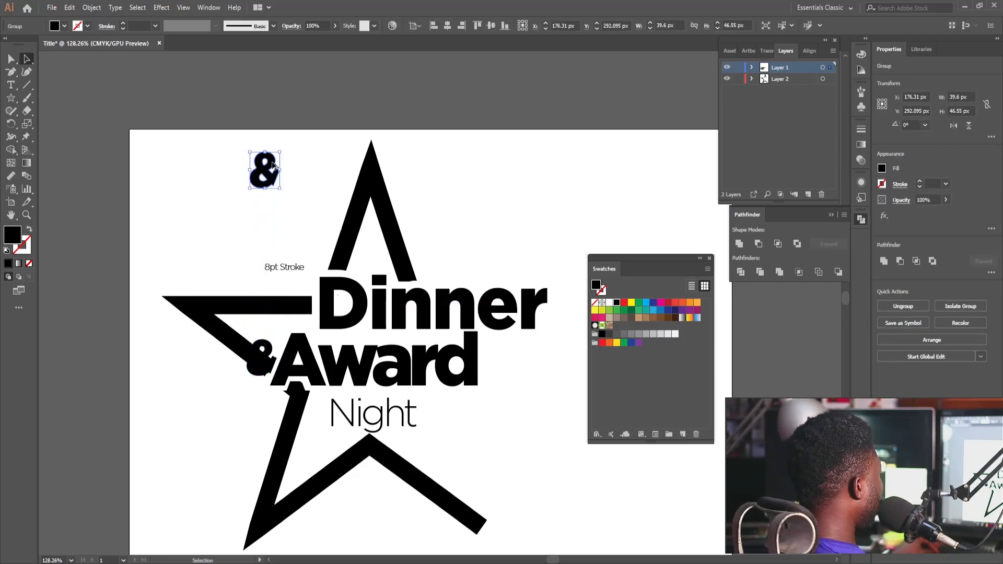
click(251, 427)
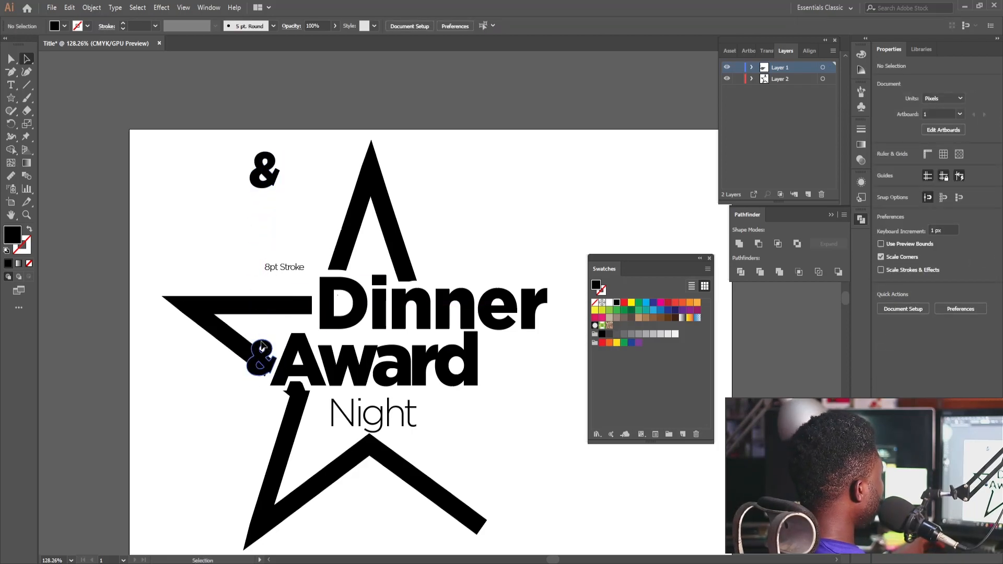
click(262, 347)
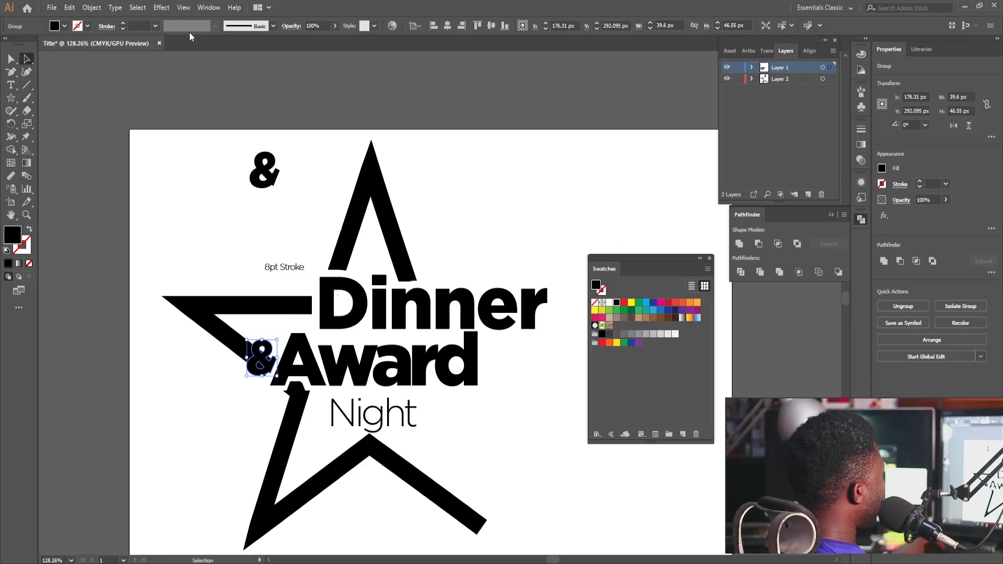
click(141, 26)
text(16)
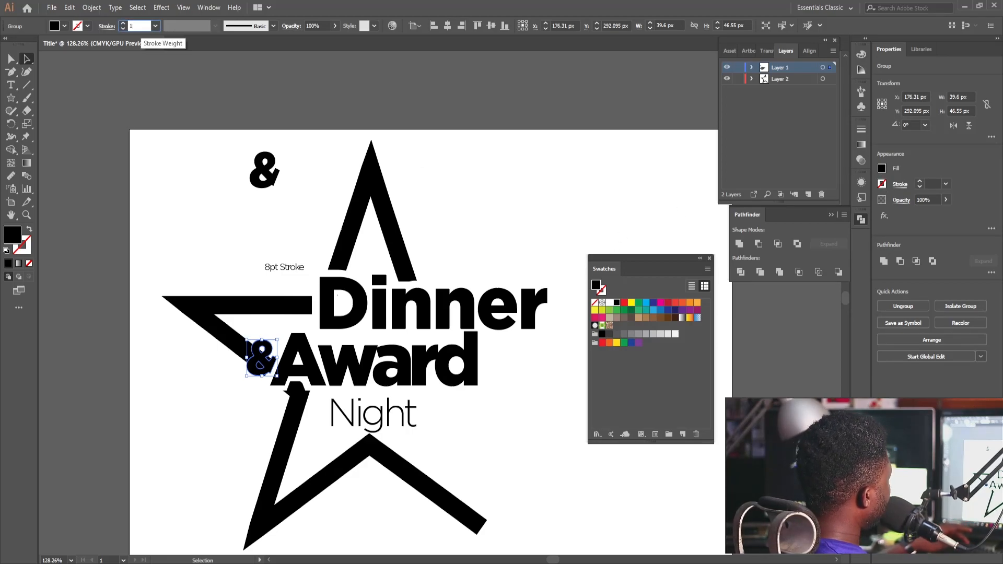
key(Return)
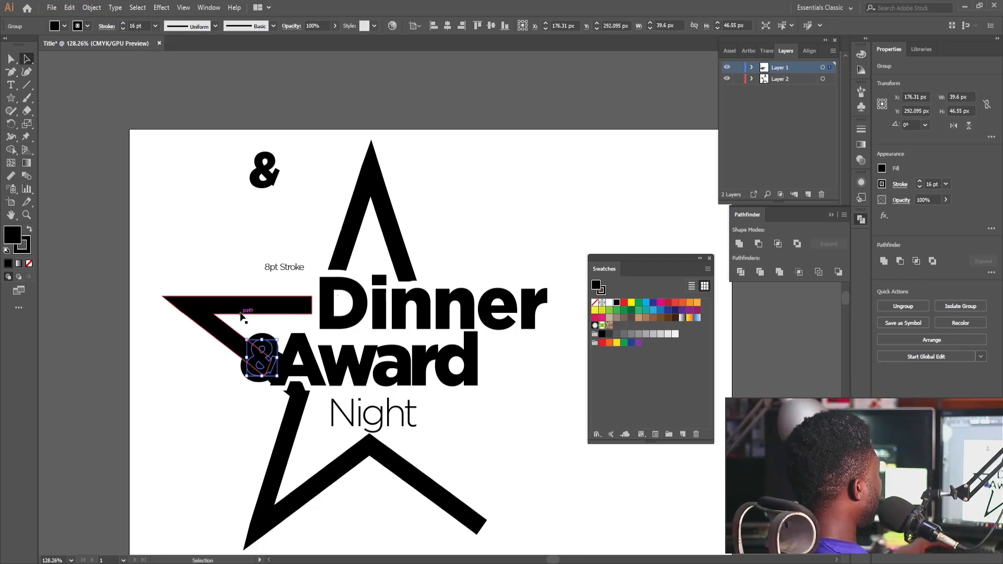
Try to expand the thickened "&" beside "Award" and unite it into one shape
click(94, 7)
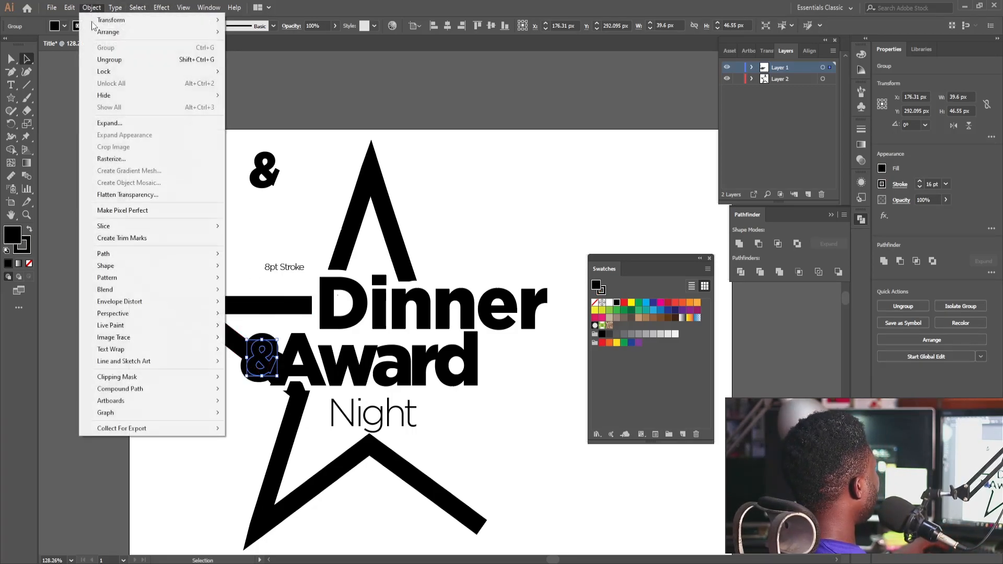
click(104, 128)
click(198, 266)
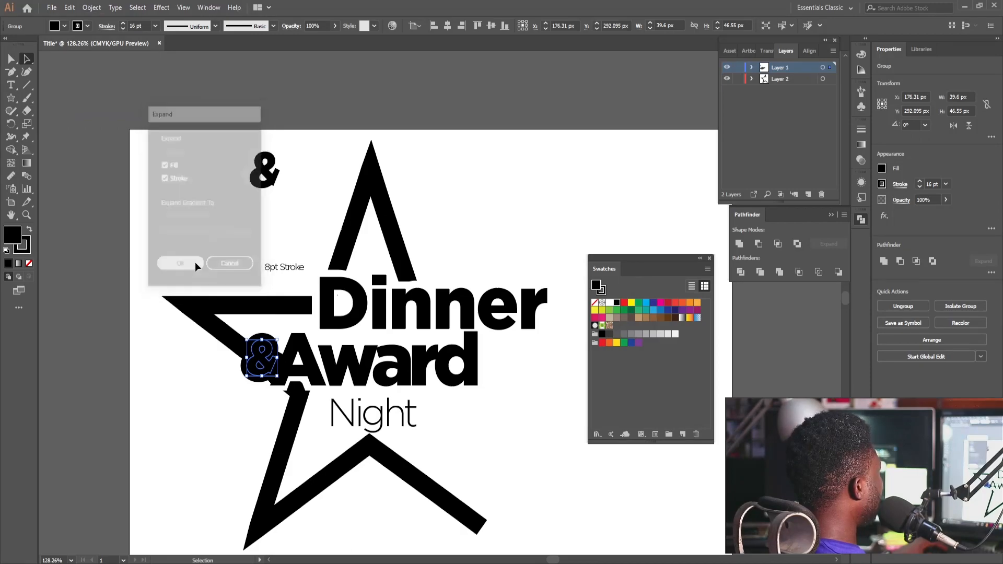
click(883, 262)
drag(264, 363, 203, 426)
key(ctrl+z)
Expand the fill and stroke of the thickened "&" beside "Award" and unite the result into one shape
click(91, 8)
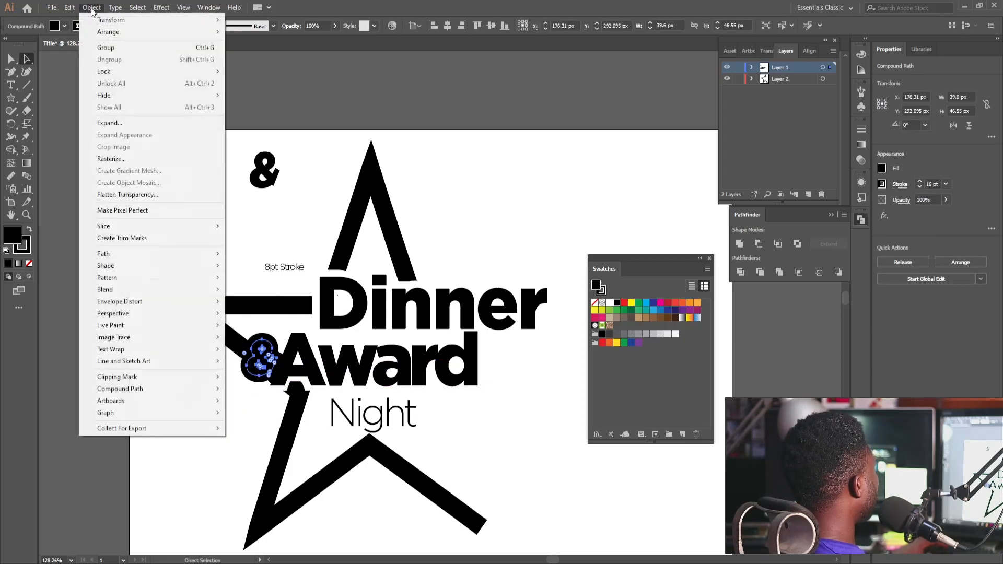
click(124, 123)
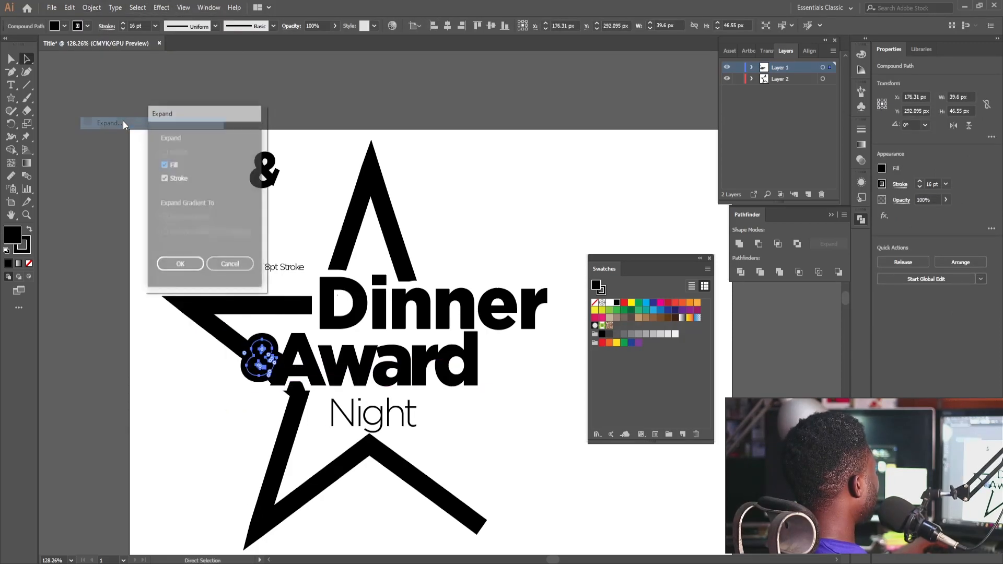
click(166, 265)
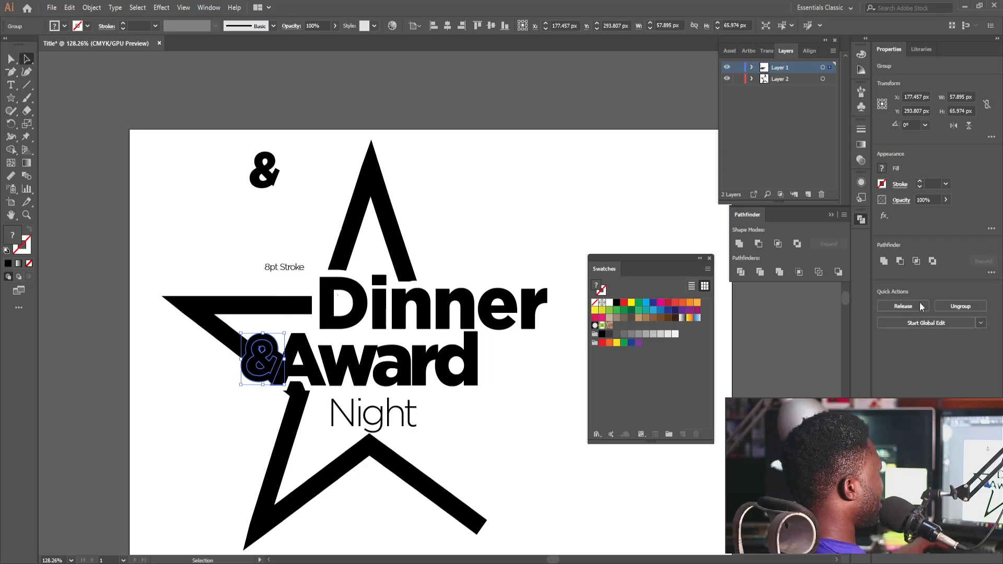
click(883, 262)
click(236, 439)
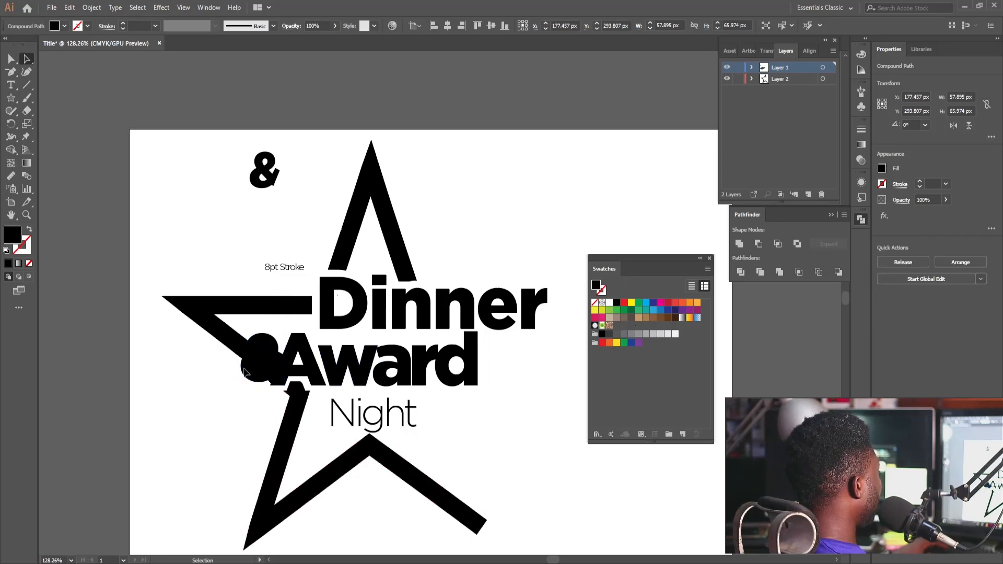
Cut the thickened "&" shape out of the star's left arm with the Shape Builder
click(254, 364)
shift+click(219, 307)
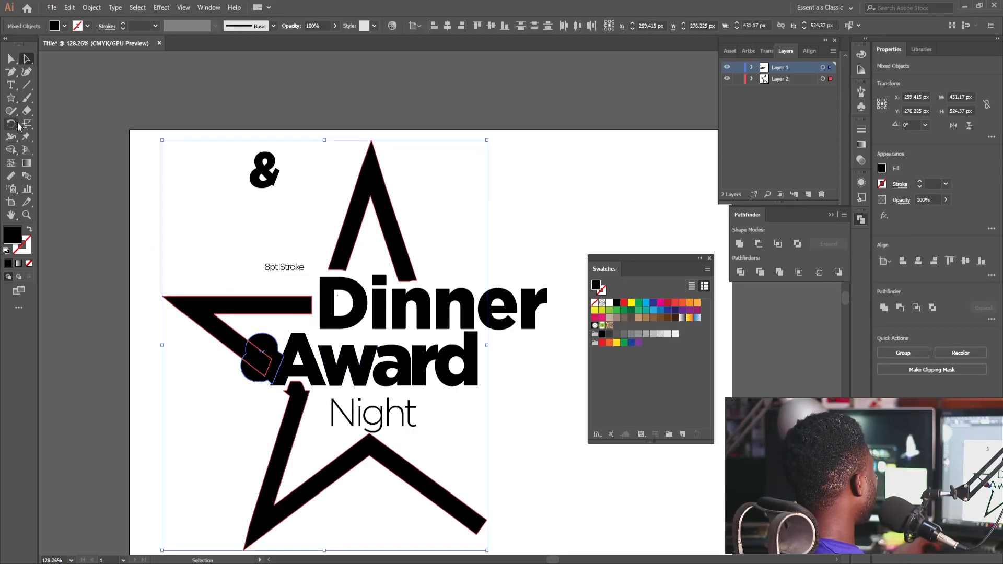
click(11, 150)
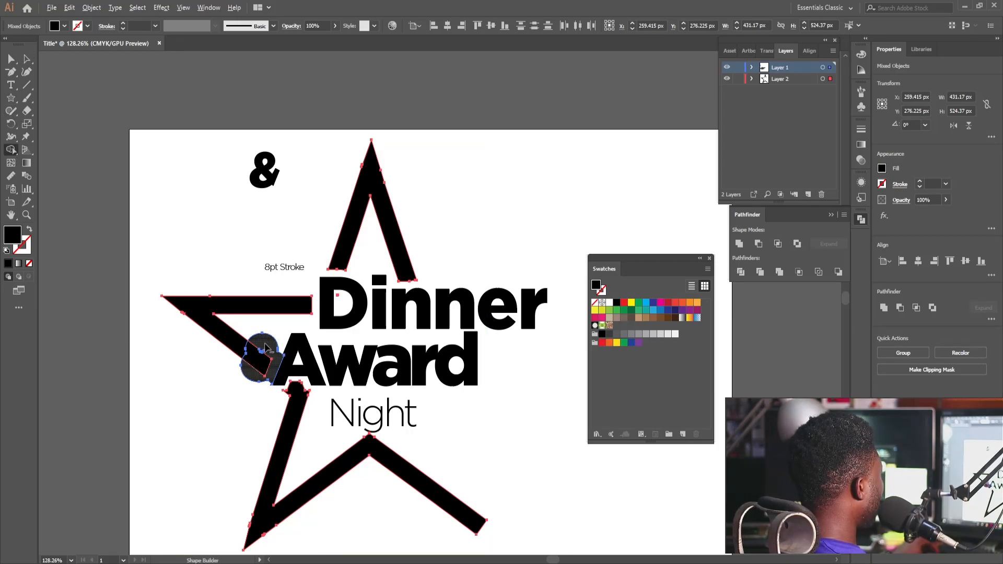
alt+click(263, 385)
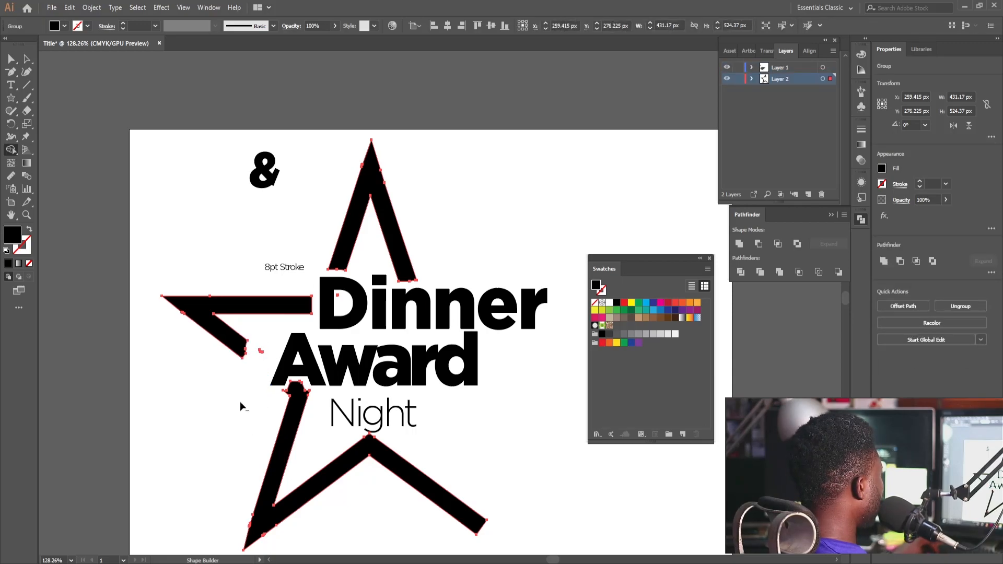
Move the spare "&" into the gap cut in the star's left arm, beside "Award"
key(v)
click(299, 99)
drag(268, 172, 265, 359)
click(268, 417)
Delete the "8pt Stroke" text label beside the star
drag(401, 247, 329, 288)
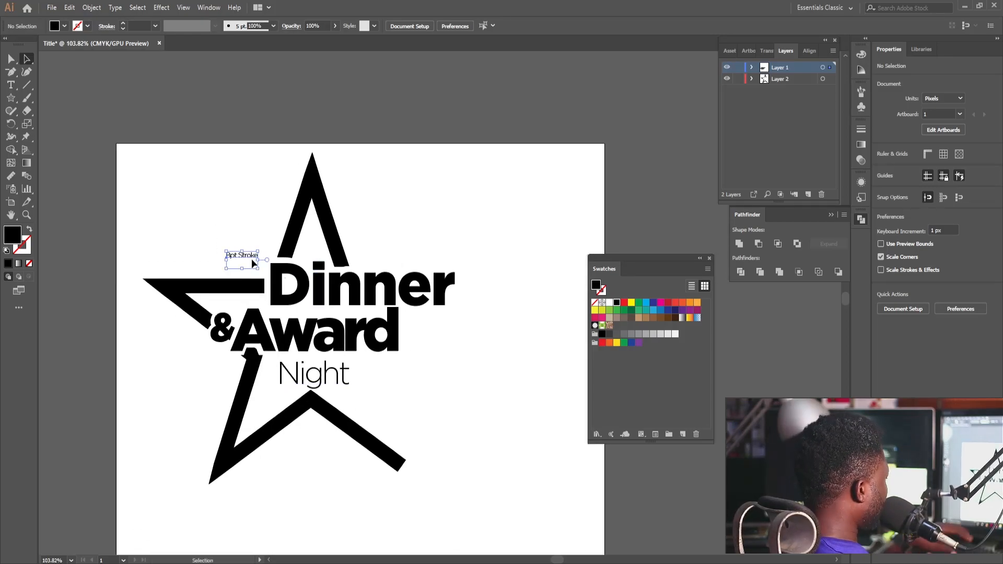
click(252, 259)
key(Delete)
Convert the "Night" text below "Award" to outlines and deselect it
click(27, 59)
drag(378, 175, 369, 214)
drag(331, 249, 279, 264)
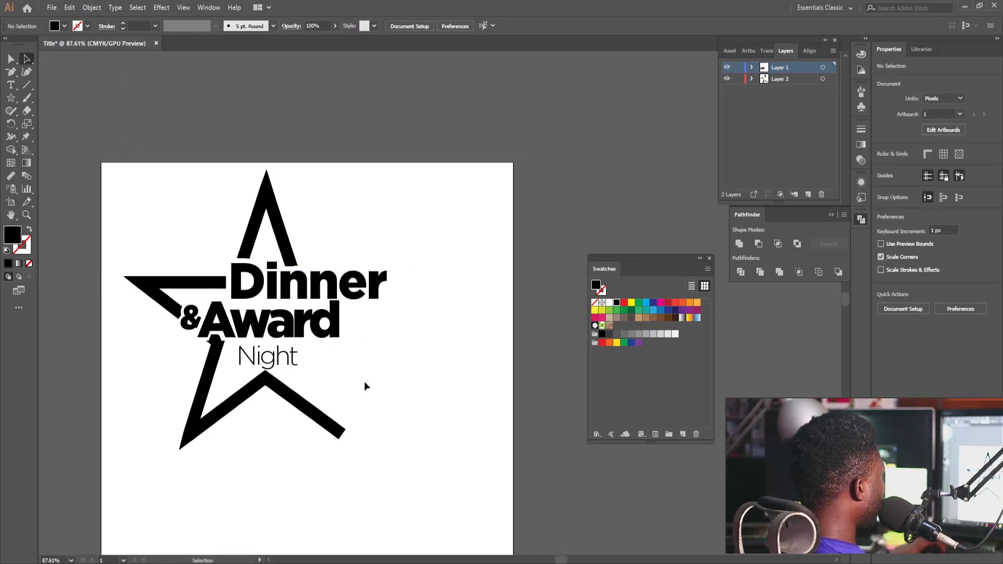
click(286, 359)
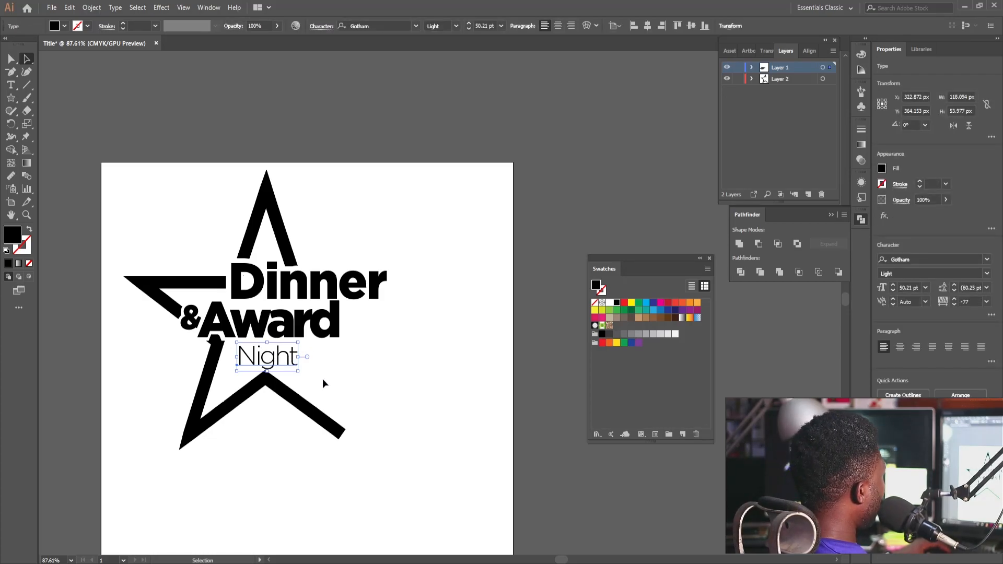
click(115, 7)
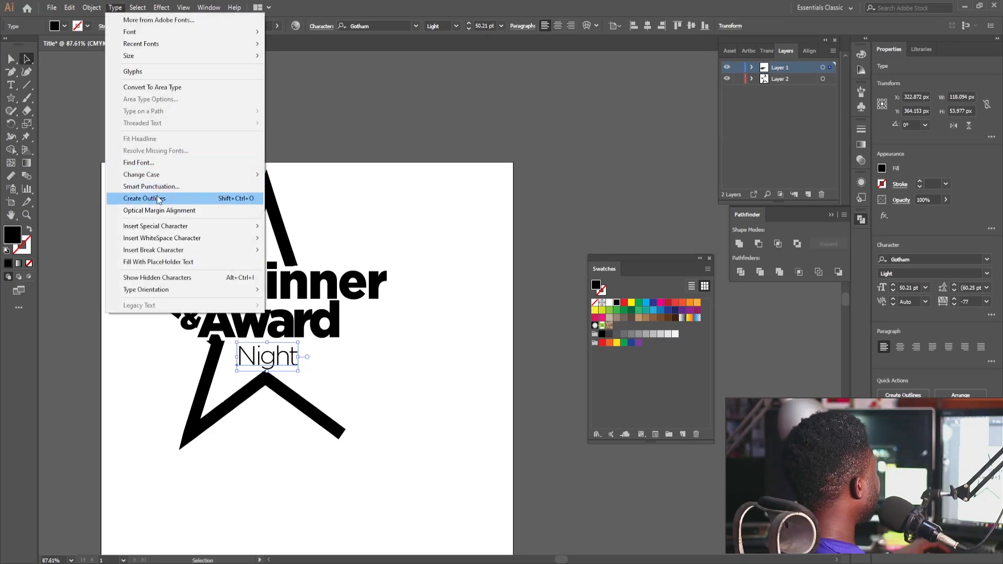
click(158, 198)
click(376, 385)
click(319, 330)
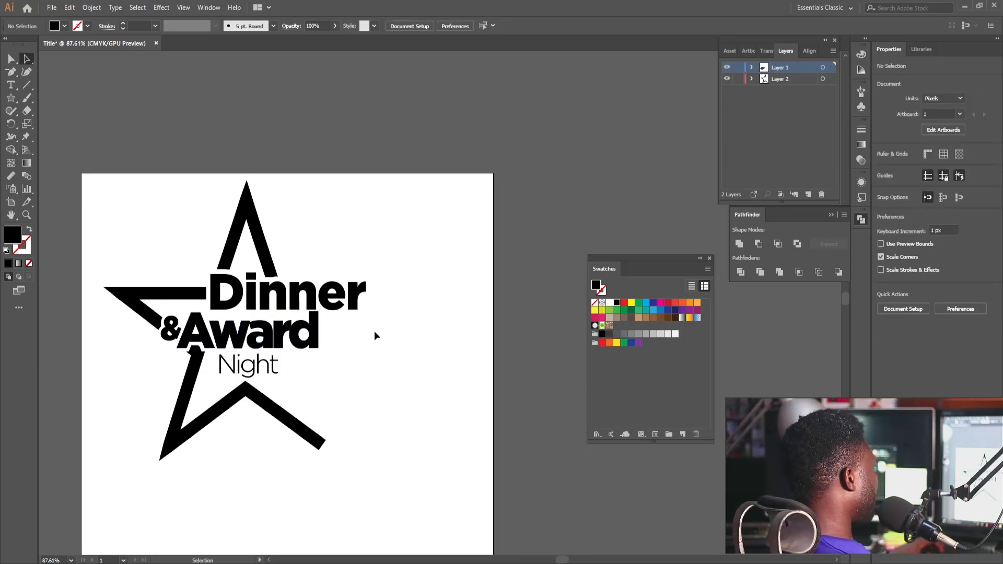
scroll(374, 321, down, 3)
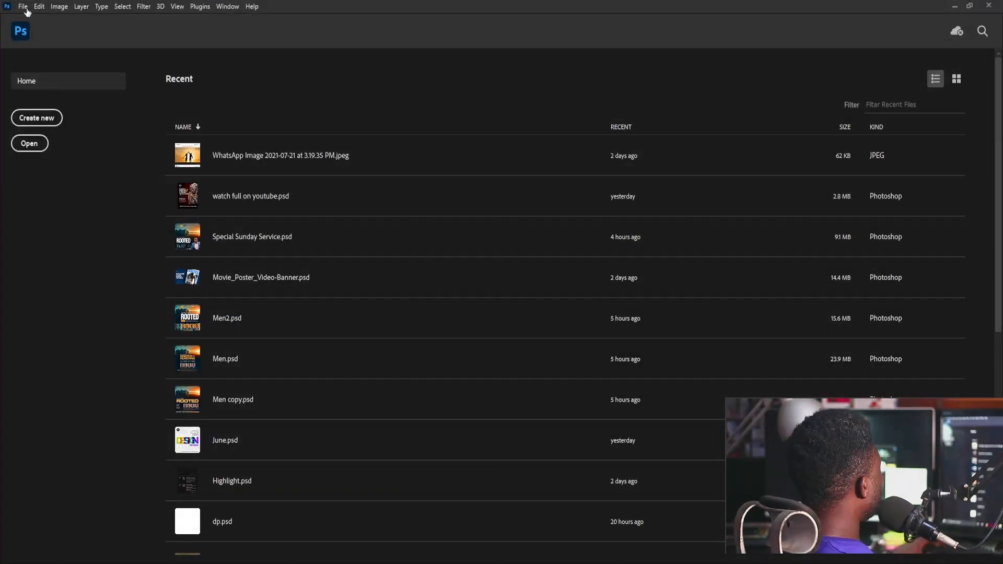
Switch to Photoshop, begin setting up a new document, and start its name with "D_"
click(23, 6)
click(35, 22)
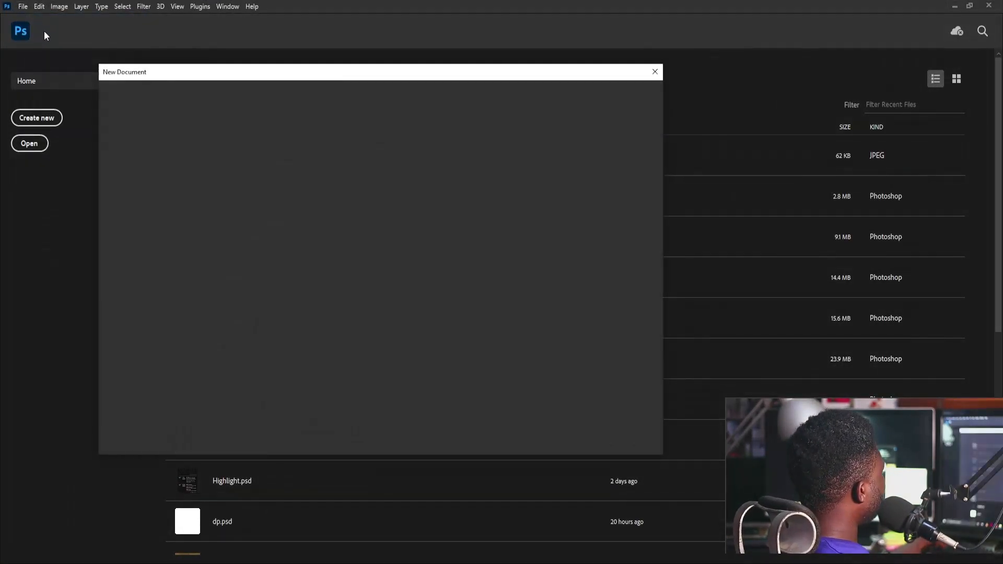
drag(487, 70, 446, 145)
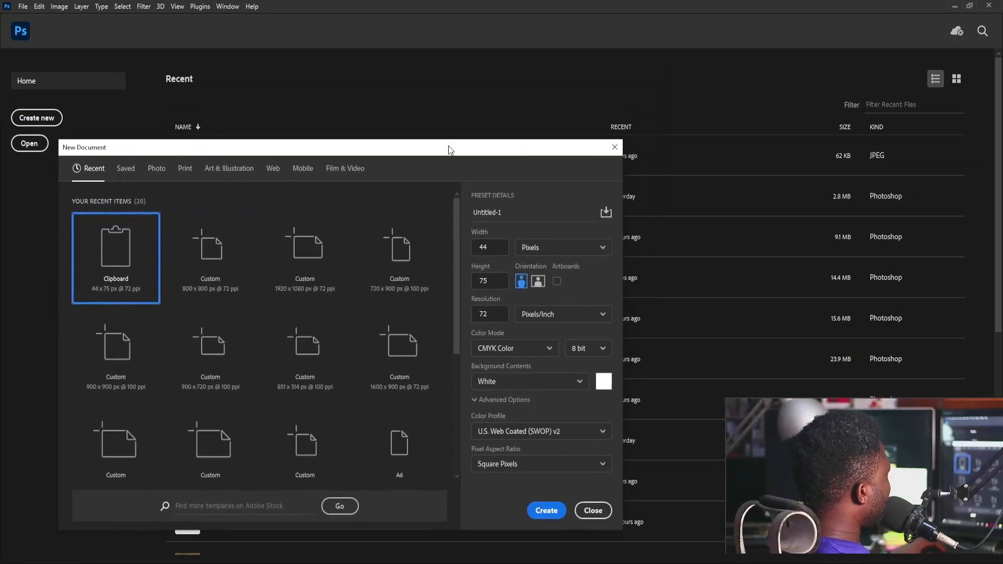
click(519, 213)
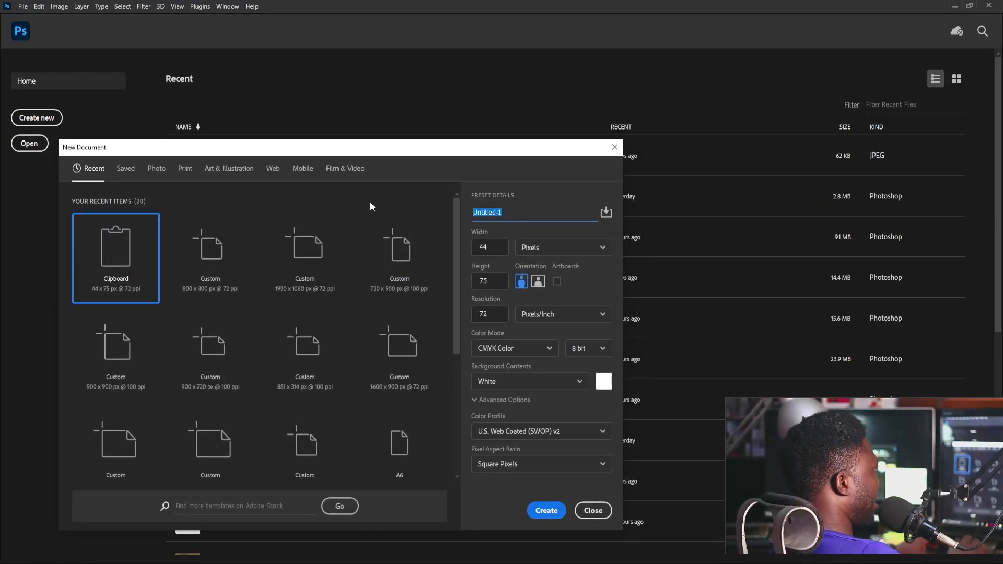
text(D)
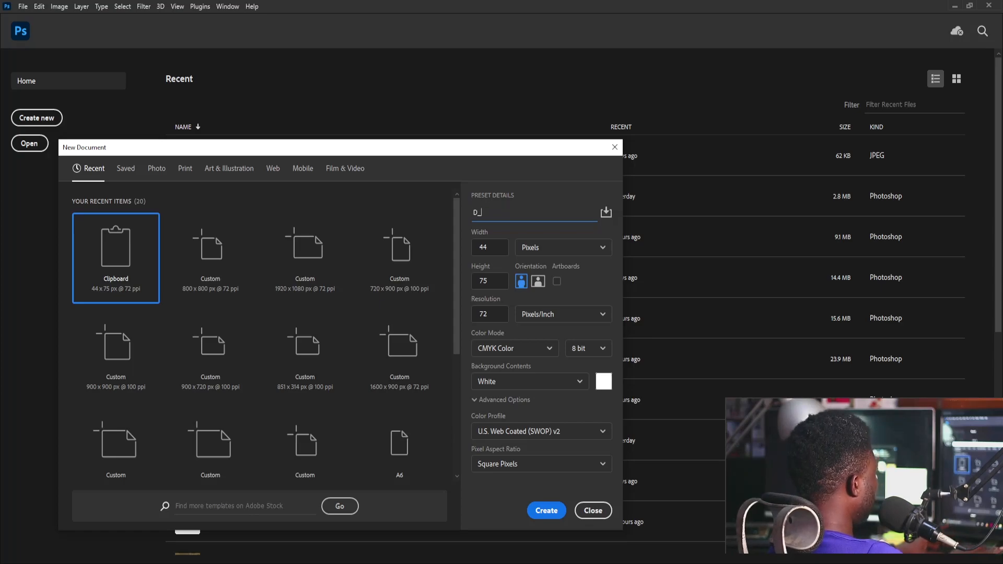
Name the new document D_A_N and set its size to 720 pixels wide by 900 pixels high
text(_A_)
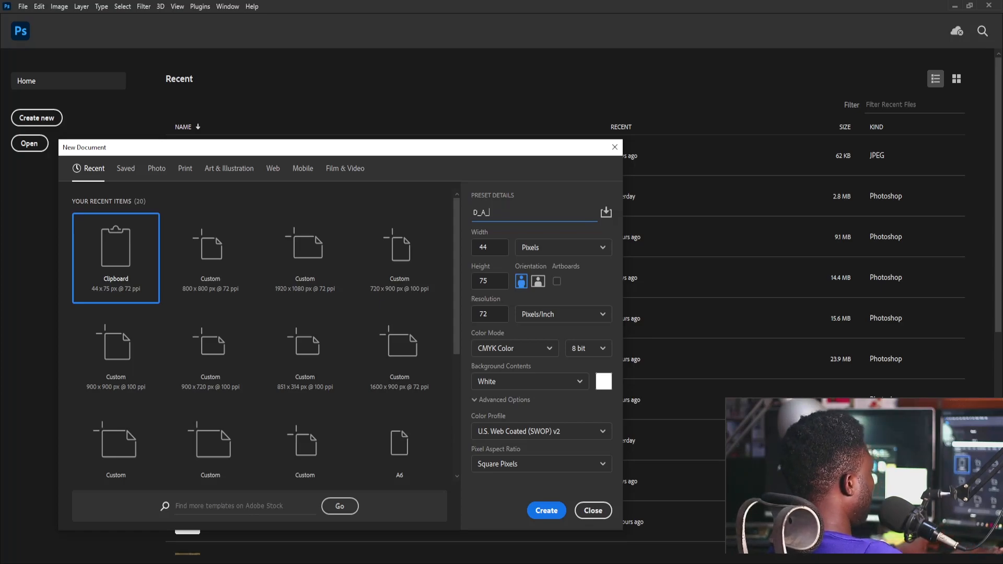
text(N)
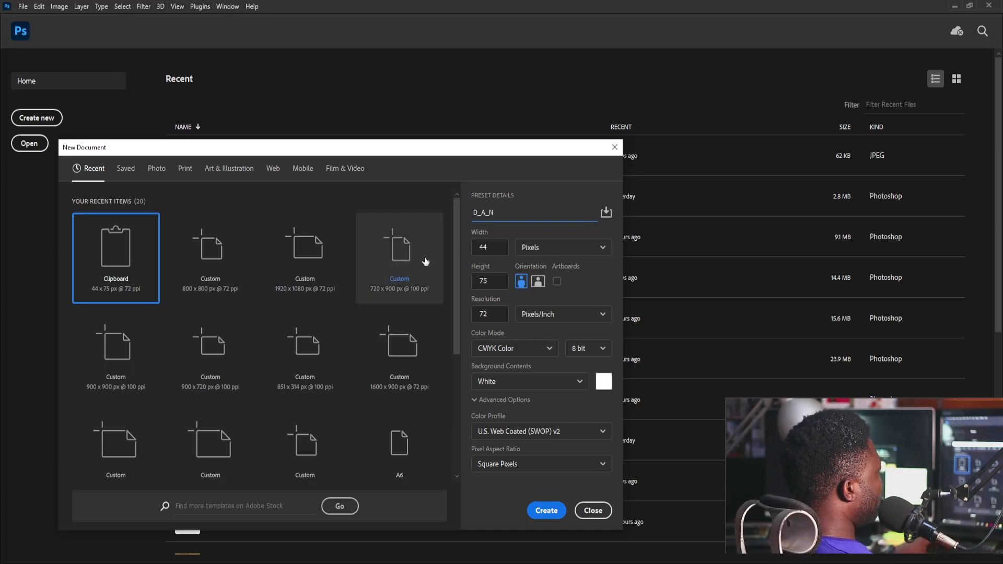
click(498, 248)
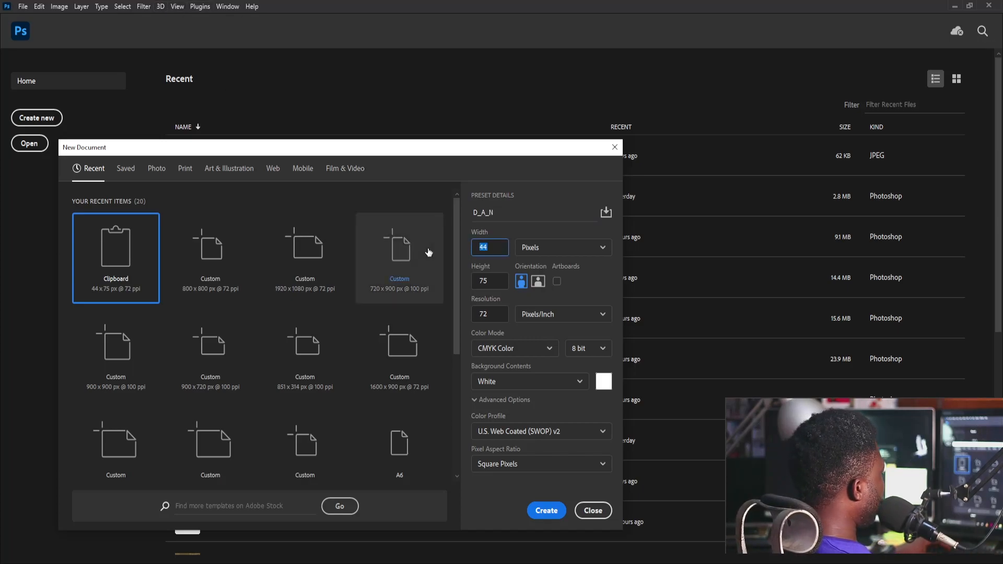
key(Tab)
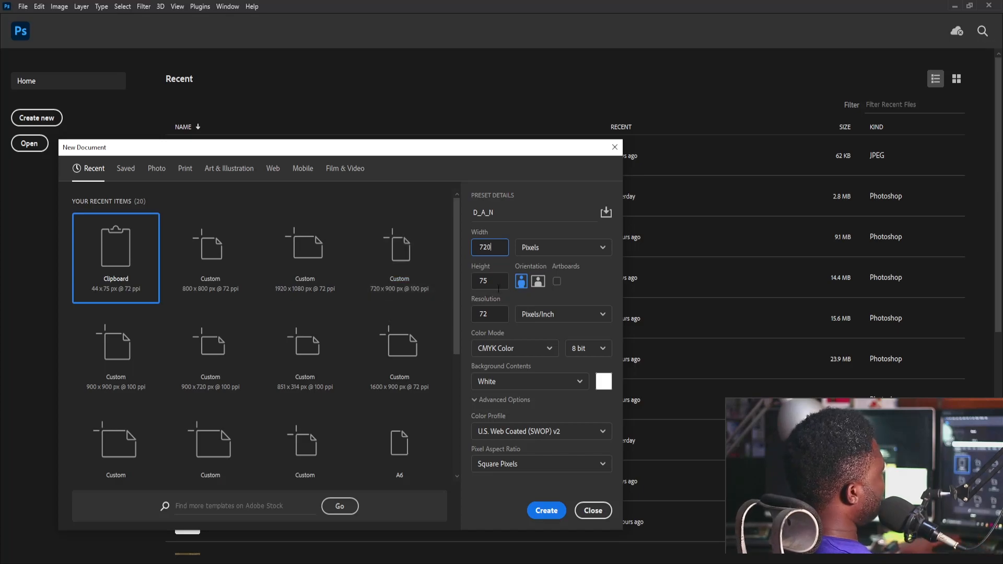
text(900)
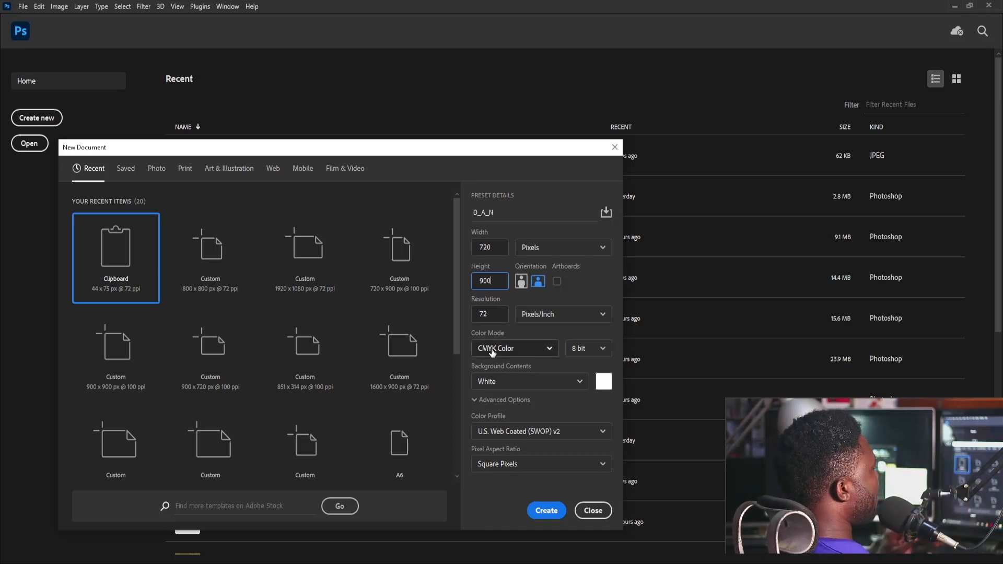
Set the new document to RGB Color and a resolution of 100 pixels/inch, and create it
click(523, 348)
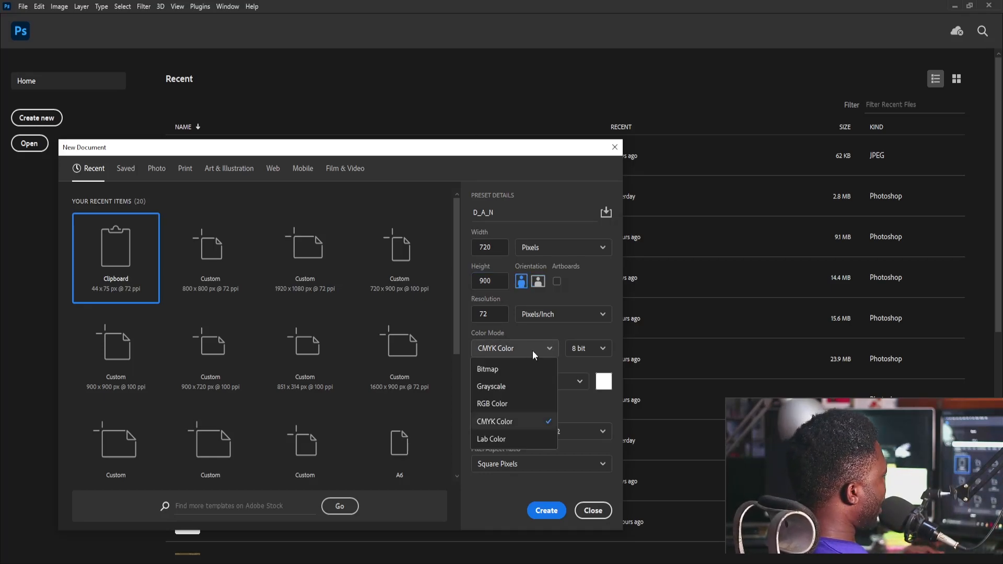
click(502, 405)
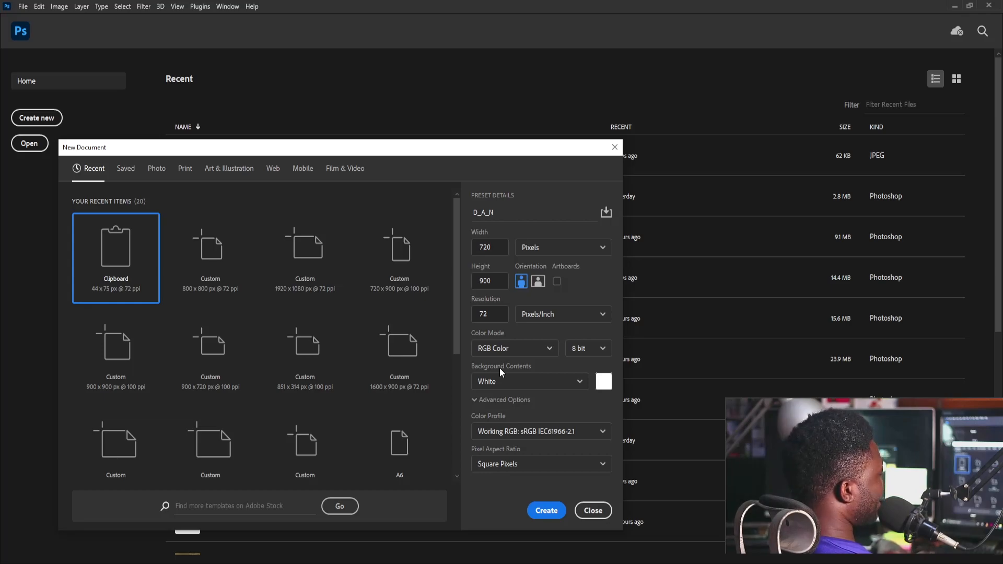
click(479, 314)
text(1)
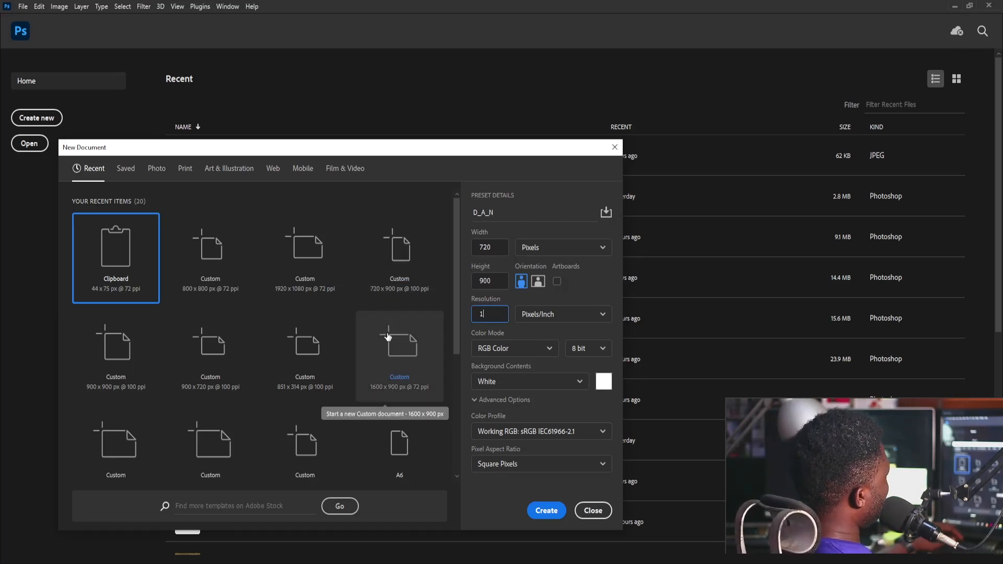
text(00)
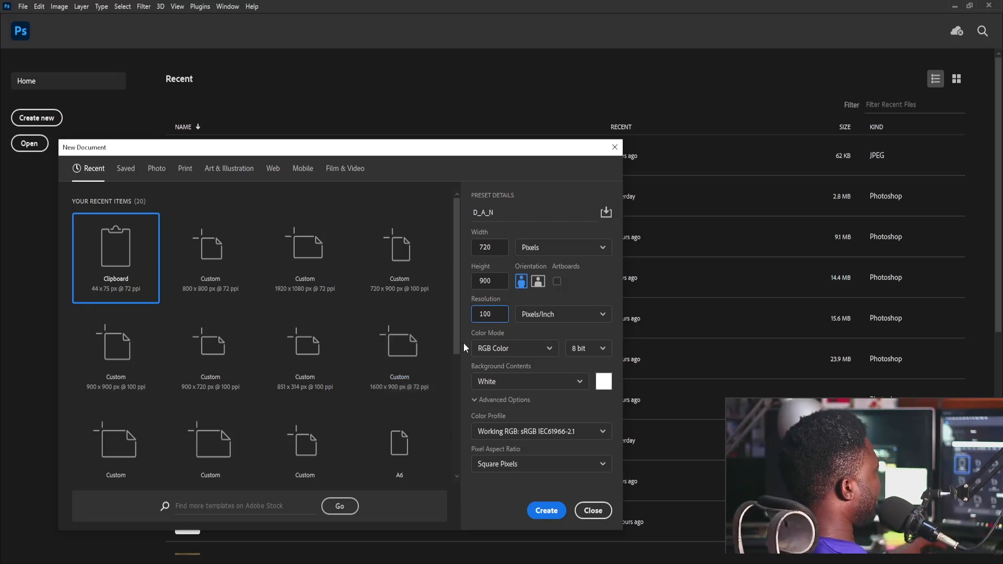
click(546, 510)
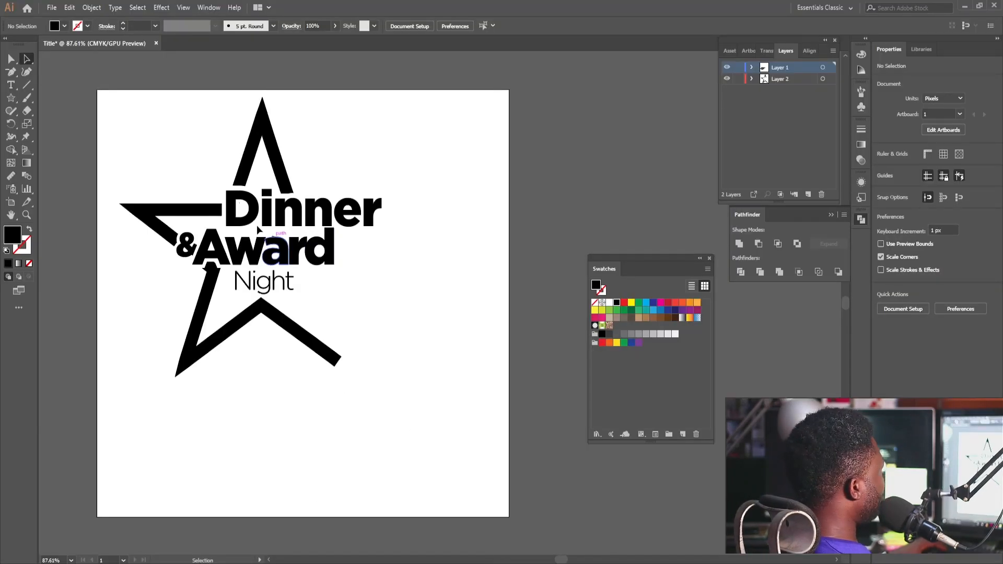
Copy the complete Dinner & Award Night star artwork in Illustrator and paste it into Photoshop's D_A_N document as a scaled-down smart object
drag(150, 120, 442, 412)
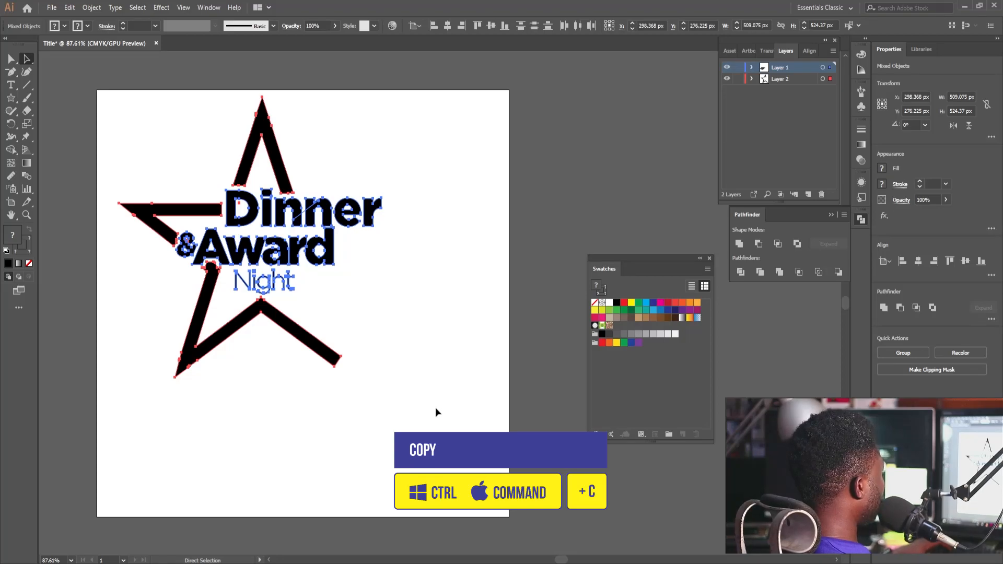
key(v)
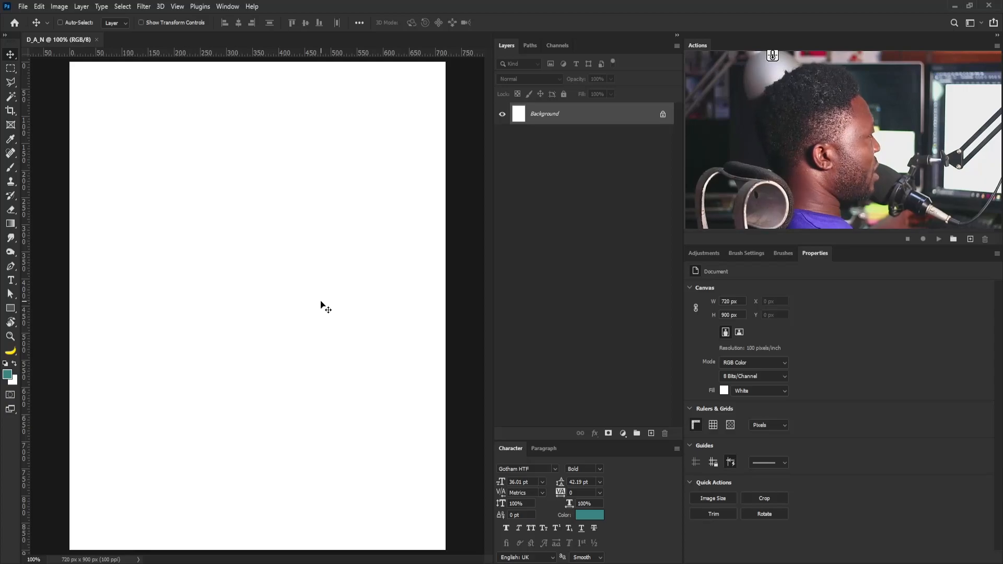
key(ctrl+v)
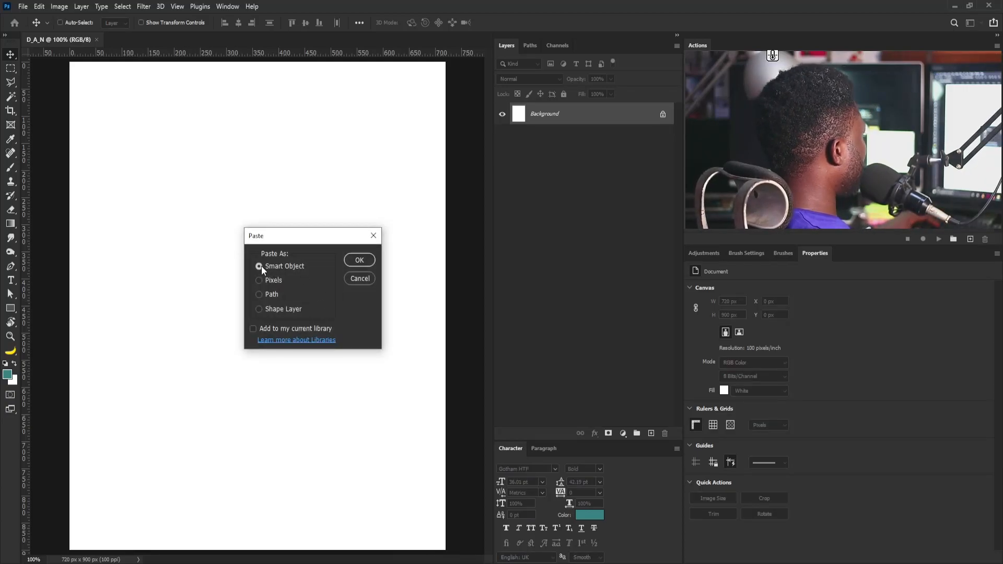
drag(291, 235, 275, 260)
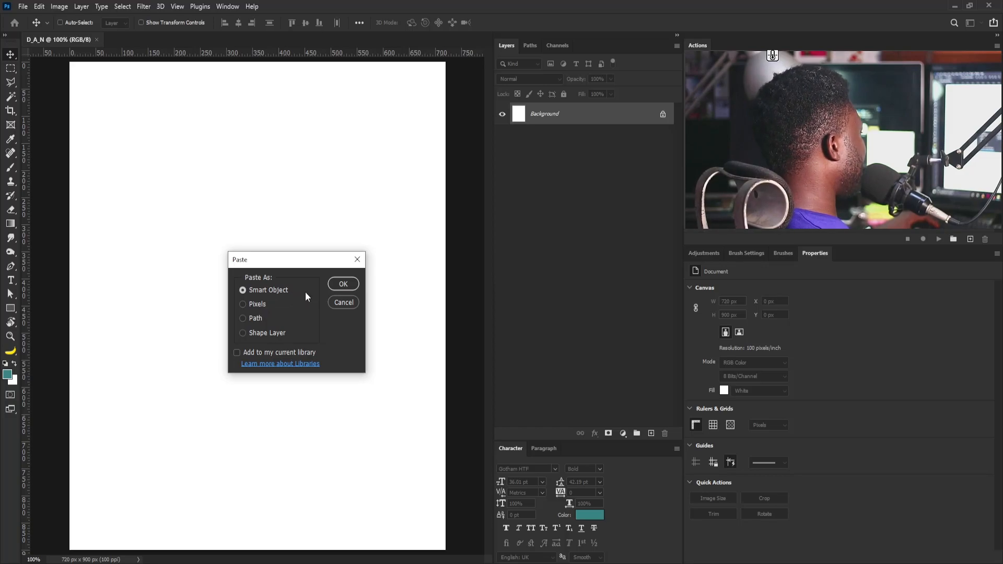
click(340, 284)
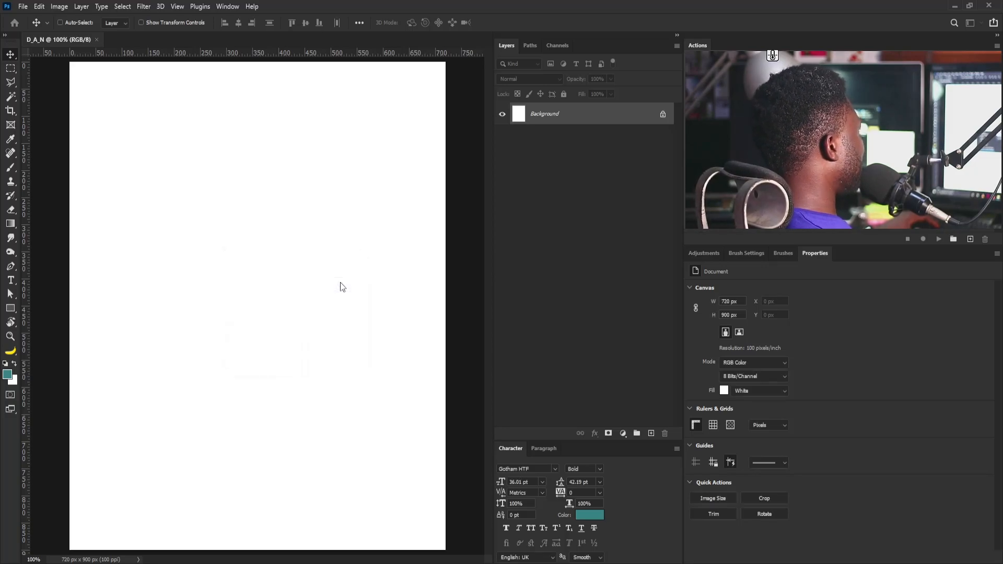
drag(444, 120, 368, 218)
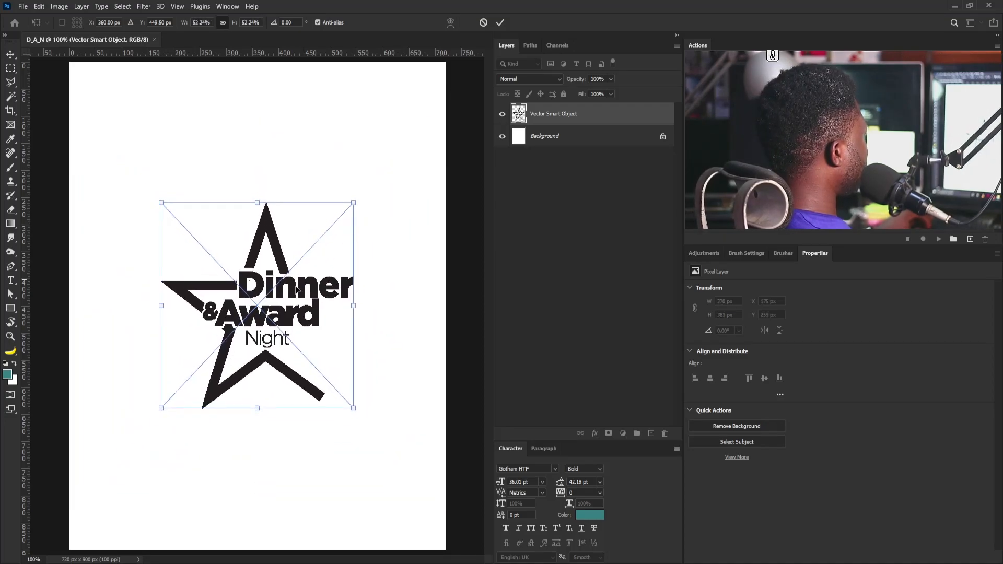
key(Return)
Switch to Illustrator and extend the lower corner of the star's right leg outward into a pointed tip
key(alt+Tab)
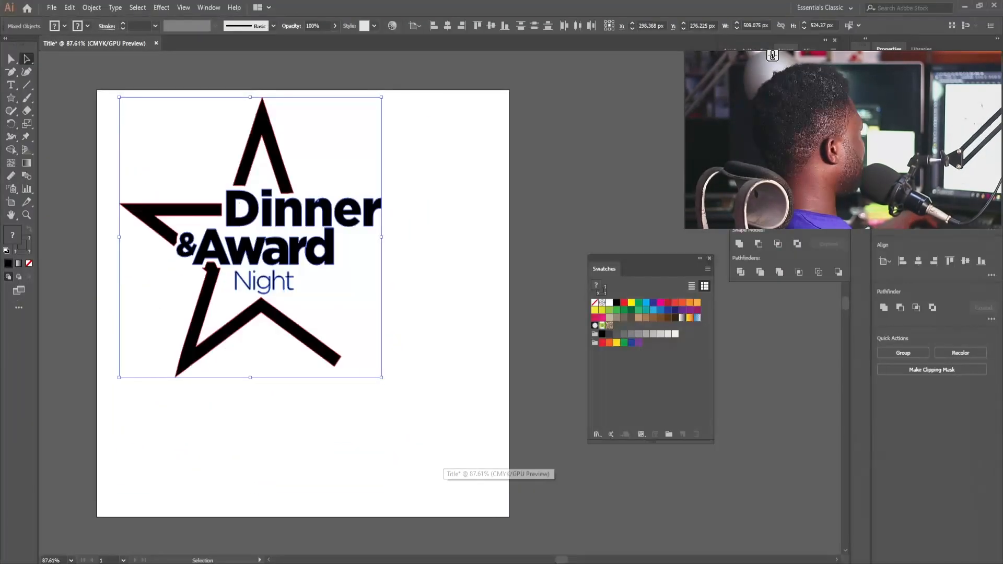
click(383, 442)
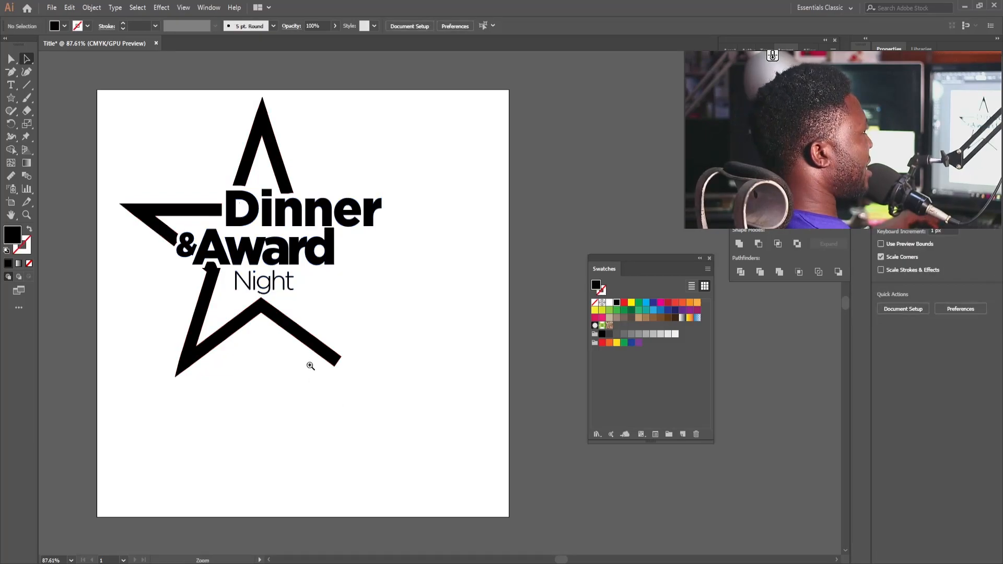
scroll(307, 362, up, 1)
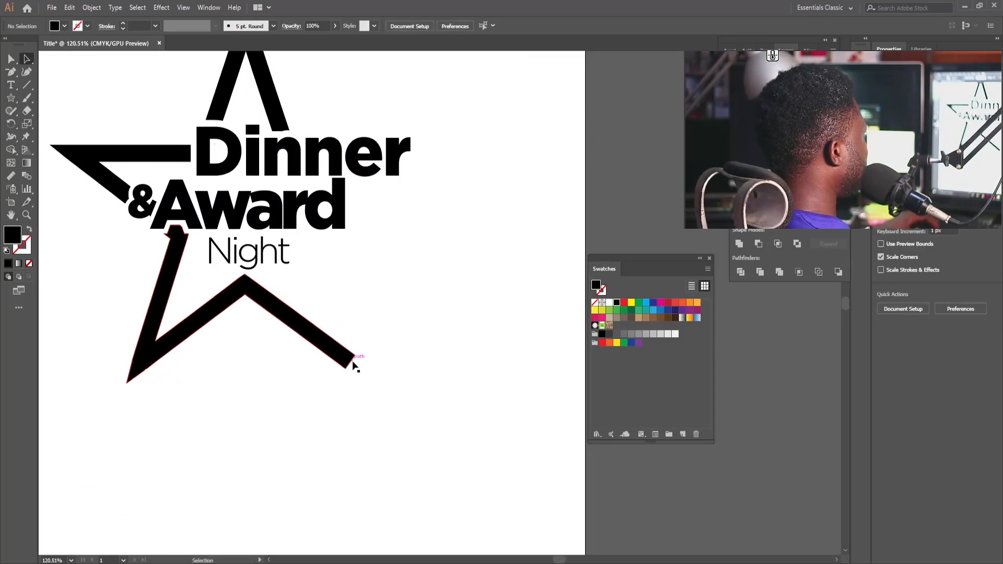
click(11, 58)
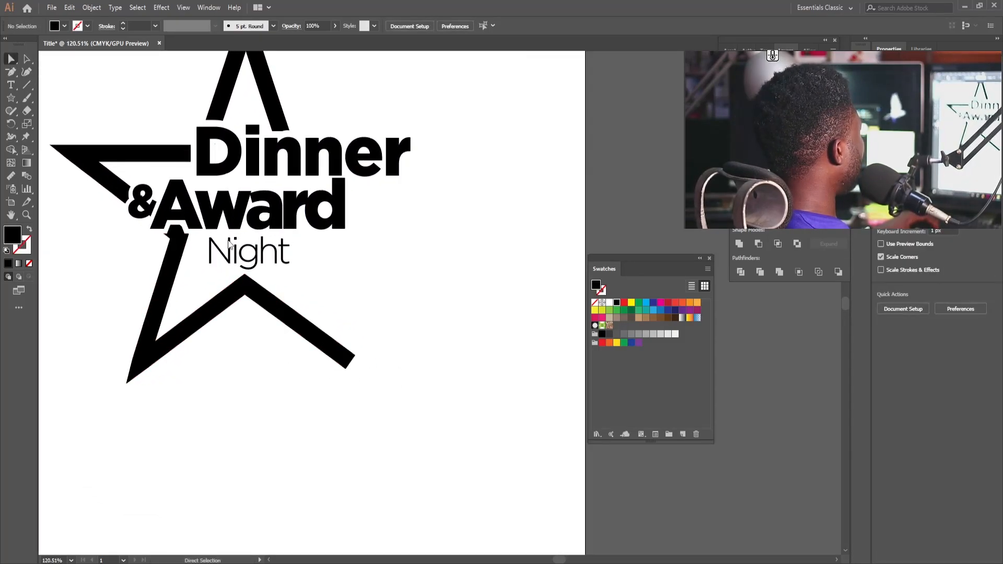
click(346, 369)
drag(346, 369, 363, 382)
click(367, 410)
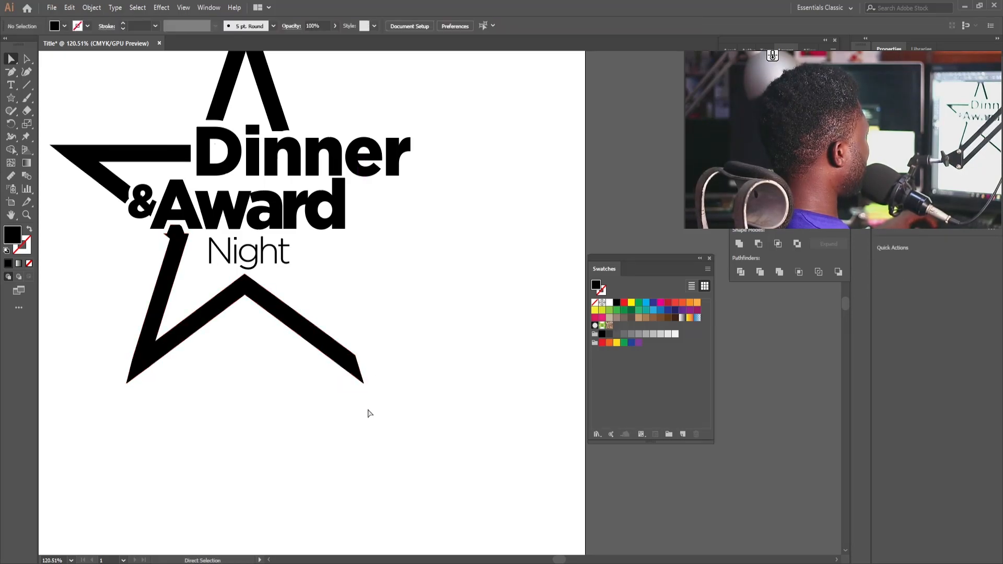
scroll(372, 291, down, 3)
drag(314, 297, 316, 365)
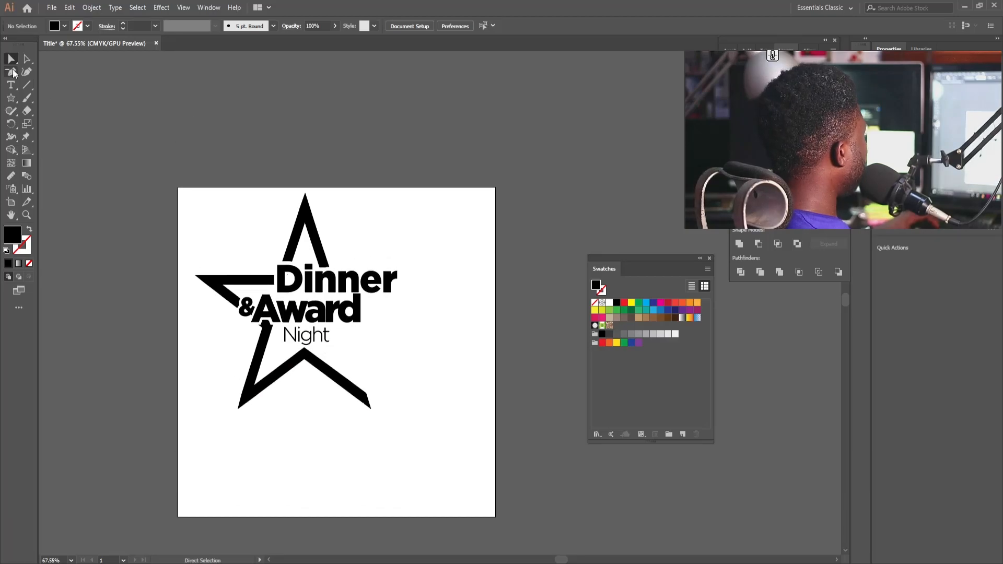
Copy the corrected star artwork, delete the old smart object in Photoshop, and paste the new artwork as a smart object
drag(216, 194, 430, 425)
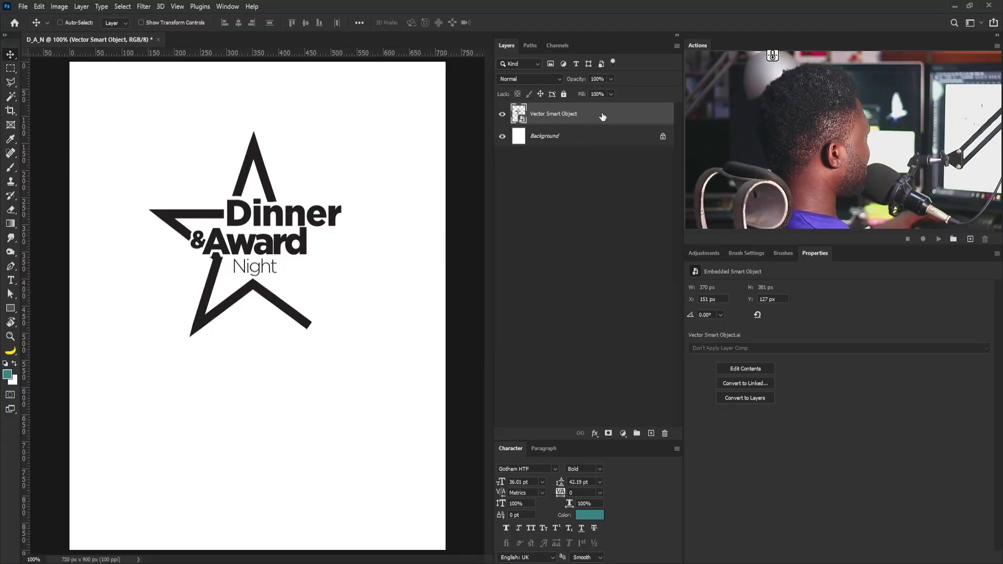
drag(601, 116, 665, 433)
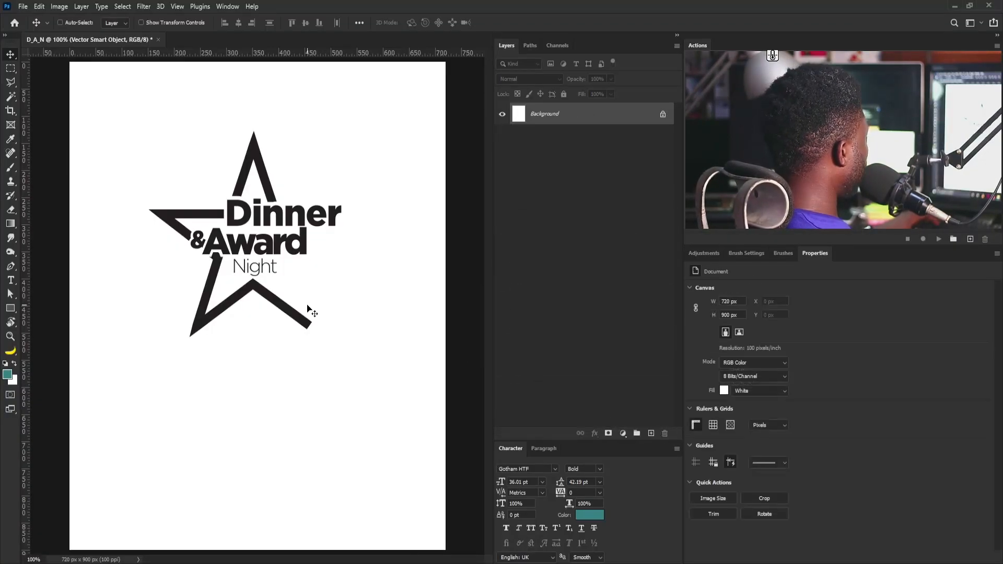
key(ctrl+v)
click(343, 285)
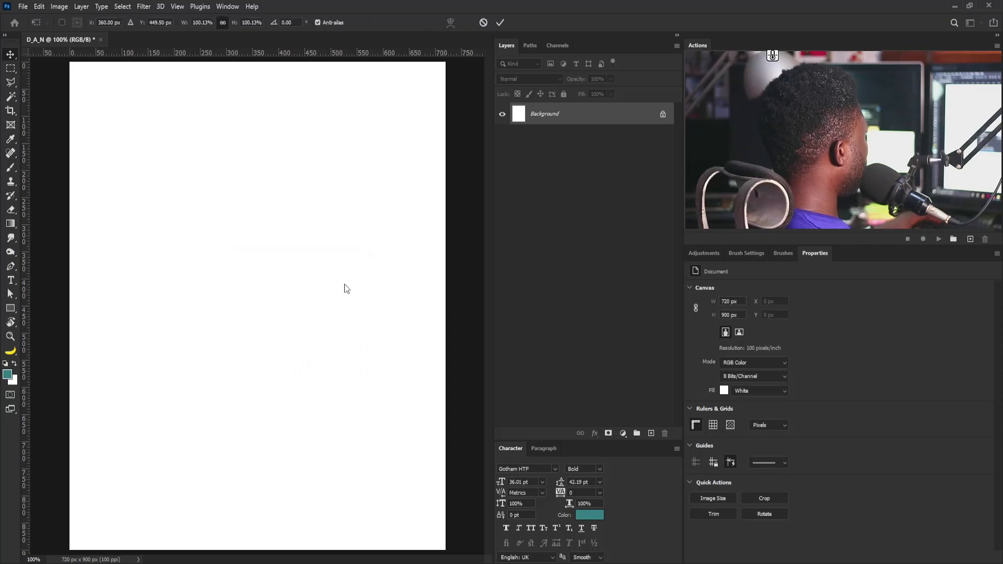
Scale the pasted logo down to about 392 × 403 px and move it into the upper middle of the canvas
drag(442, 109, 372, 204)
drag(307, 303, 297, 255)
key(Return)
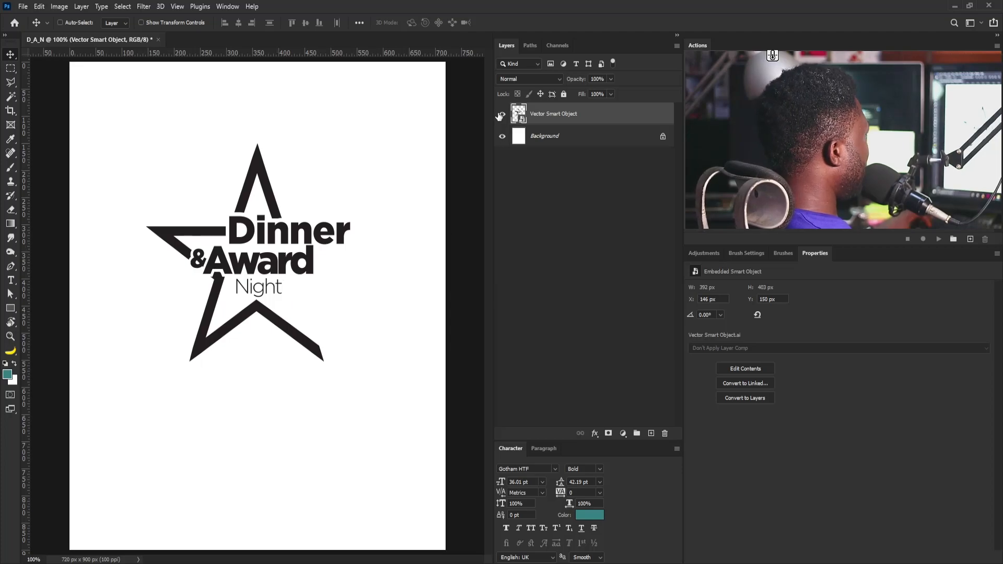
Hide the logo layer and place the pf-jj-6775 gold glitter texture, rotated 90° and enlarged to cover the canvas
click(502, 114)
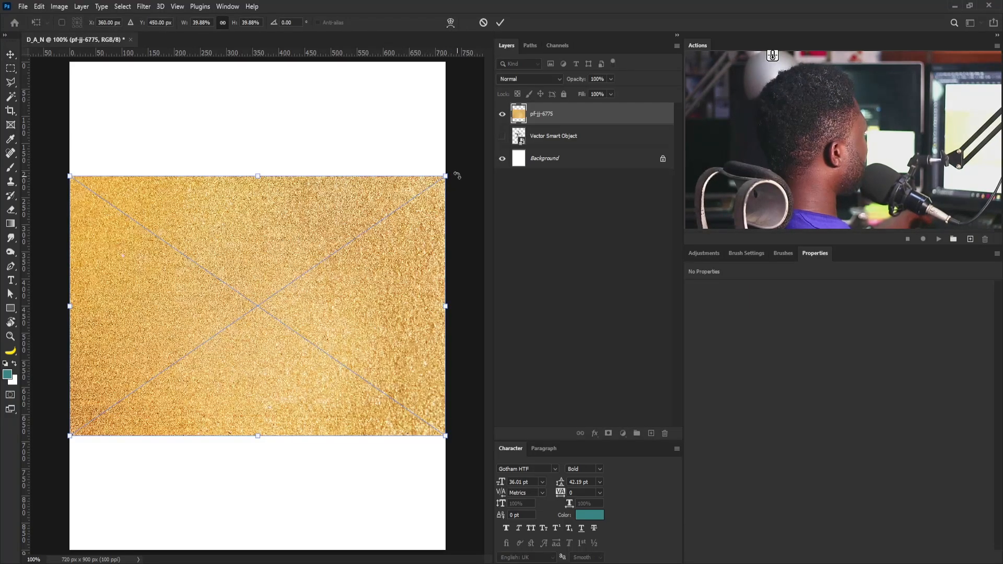
drag(457, 175, 343, 414)
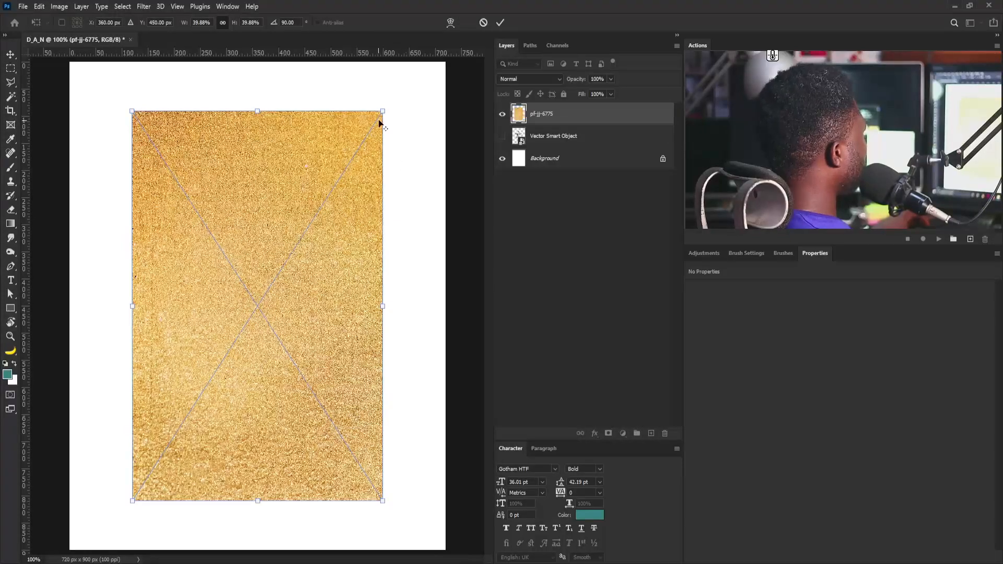
drag(391, 109, 455, 12)
key(Return)
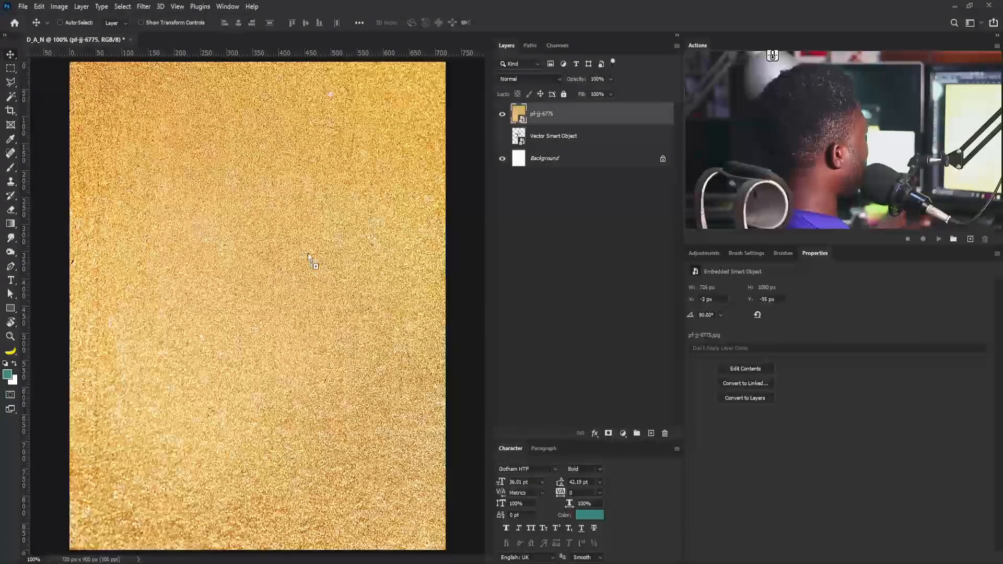
Paste the smooth gold gradient image above the glitter texture, rotate it 90°, enlarge it over the whole canvas, and compare both textures
key(ctrl+v)
drag(352, 188, 302, 218)
key(ctrl+t)
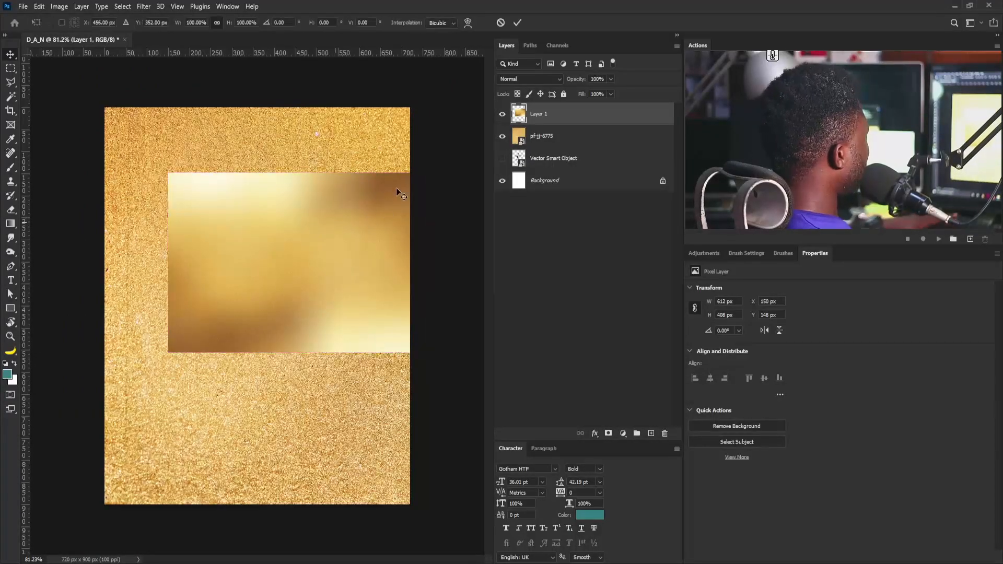
drag(438, 166, 332, 311)
drag(384, 129, 453, 67)
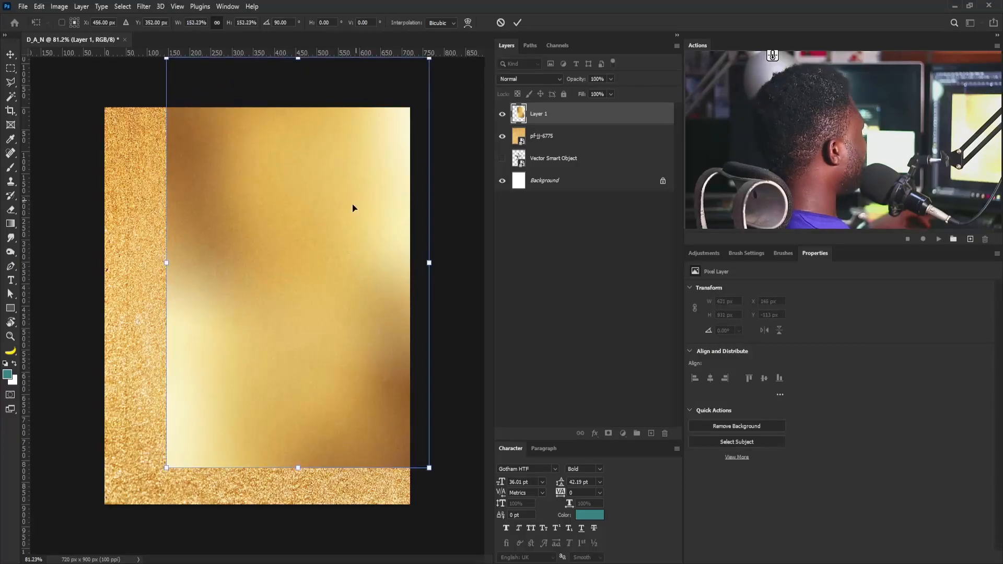
drag(356, 200, 318, 243)
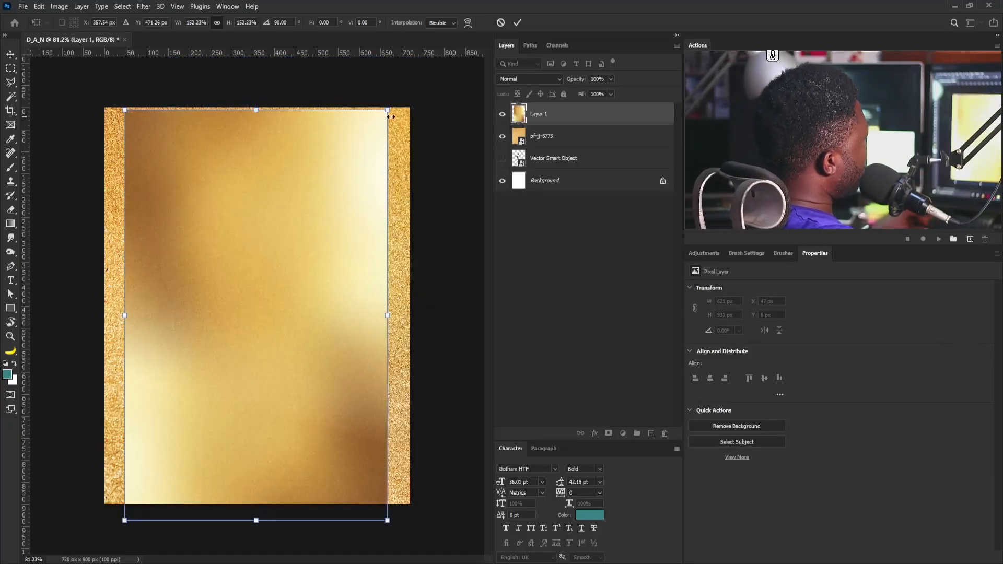
drag(388, 109, 410, 74)
key(Return)
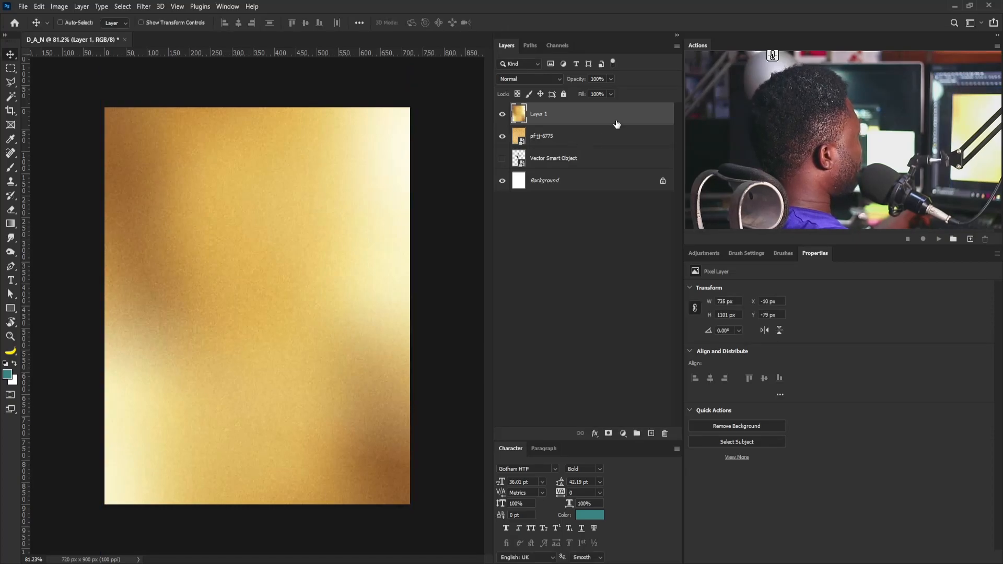
click(508, 115)
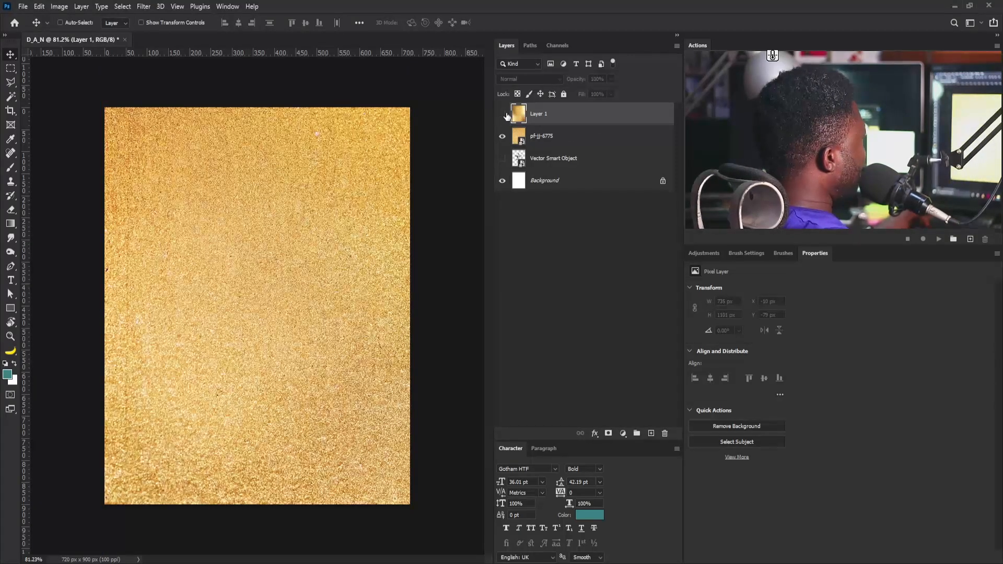
click(504, 115)
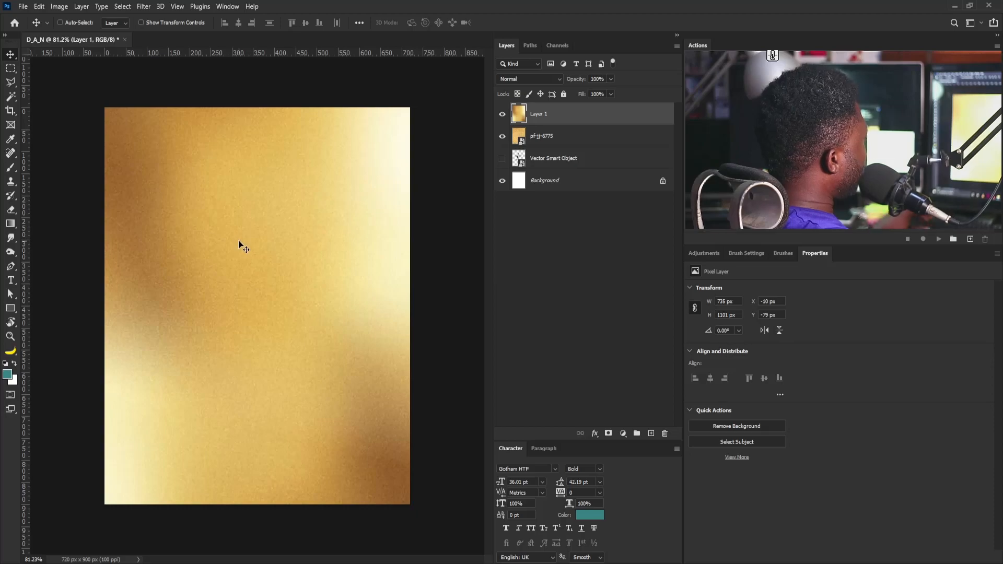
Lower the opacity of the smooth gold gradient layer to 80% and compare the canvas with and without it
click(503, 115)
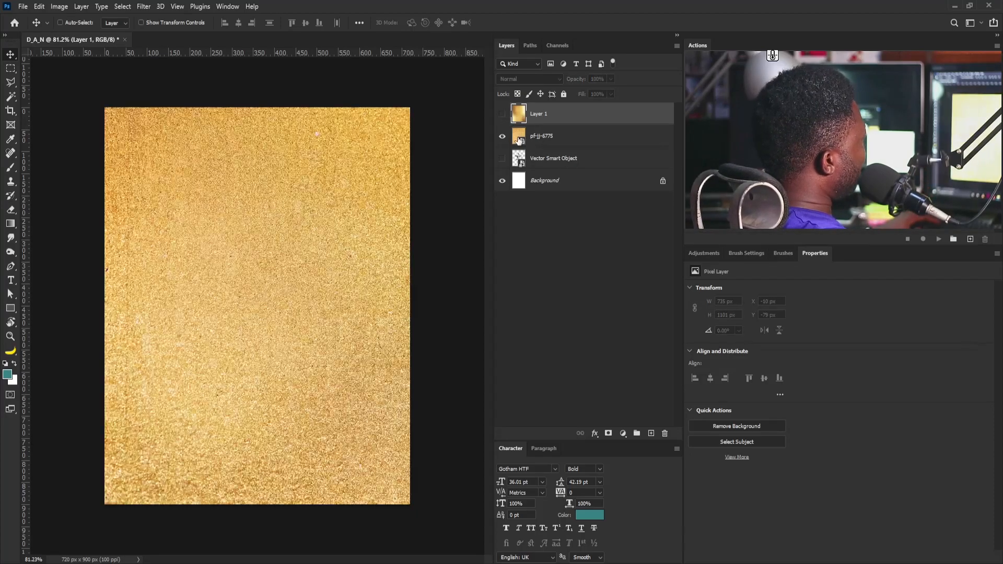
click(505, 115)
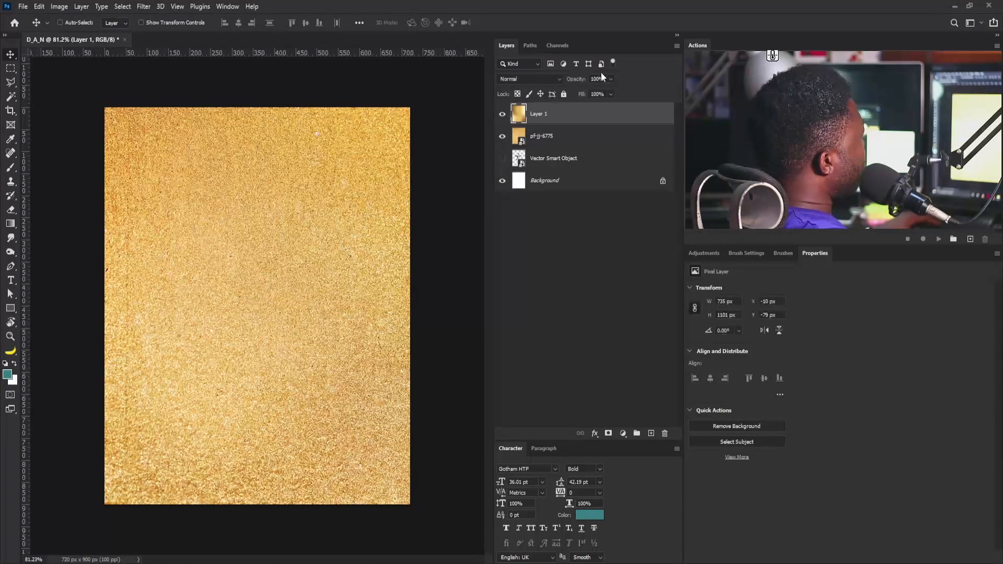
click(611, 79)
drag(597, 93, 597, 93)
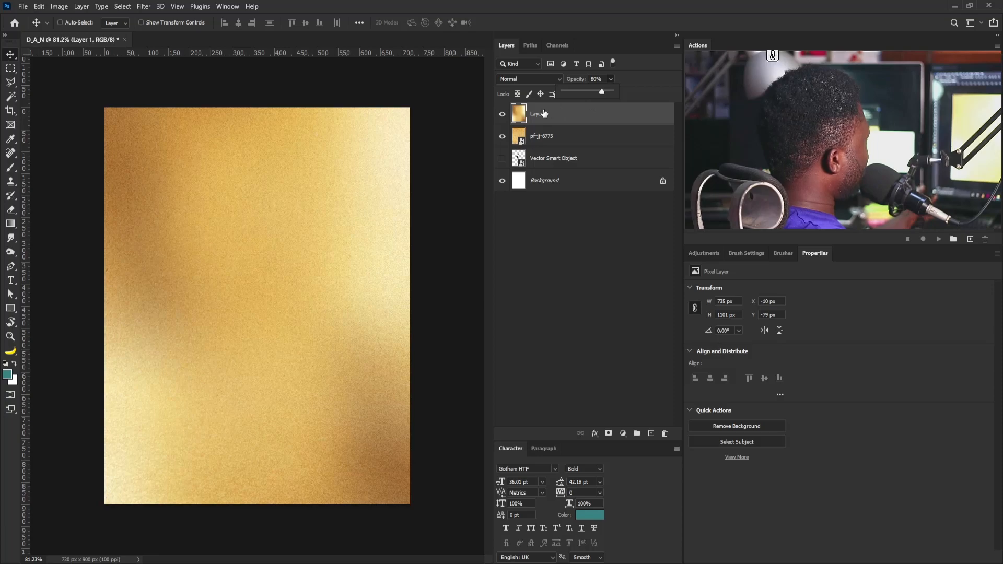
click(504, 115)
click(503, 115)
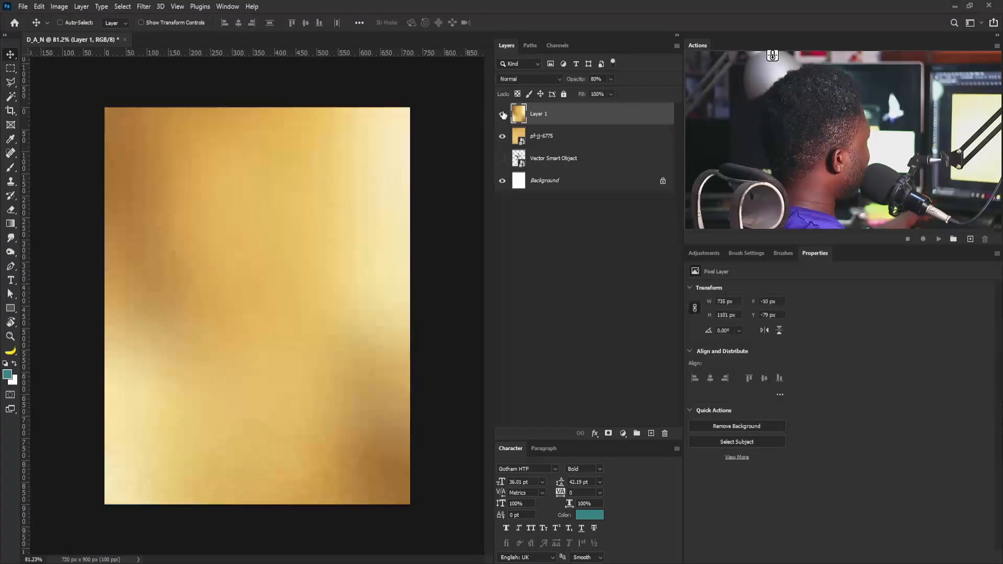
Move both gold texture layers below the logo layer and group them under the name BG
shift+click(544, 137)
drag(585, 112, 604, 169)
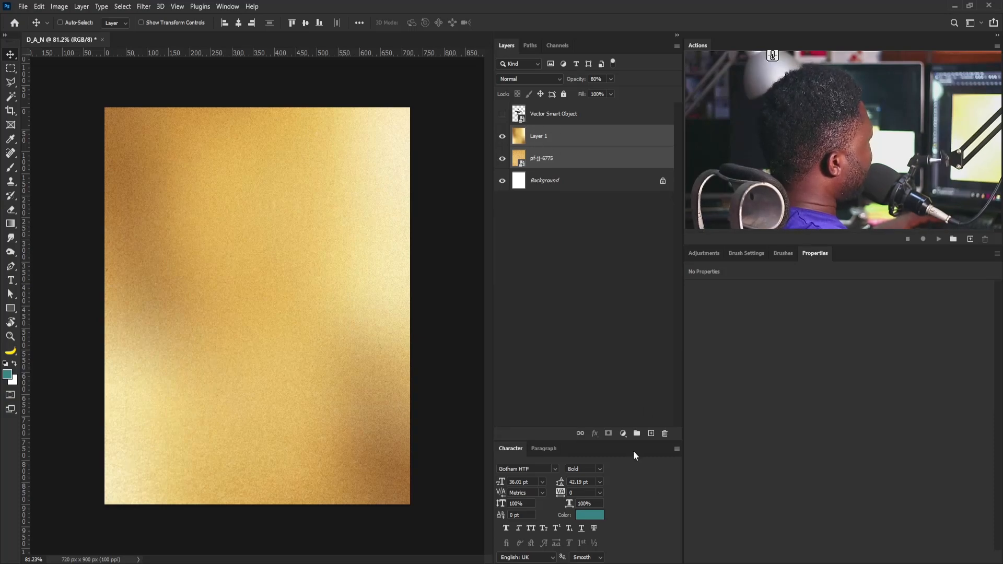
click(637, 434)
double_click(544, 136)
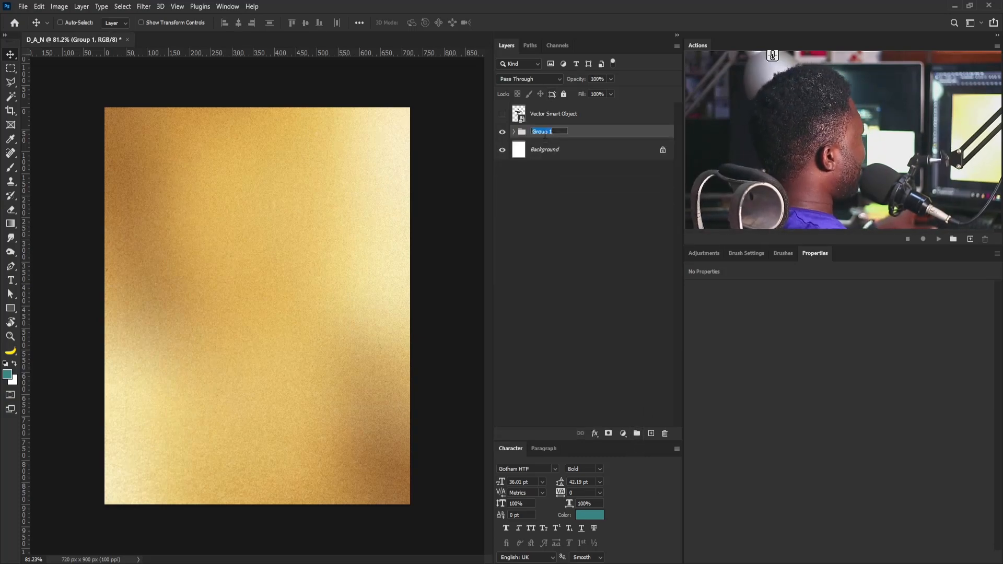
text(B)
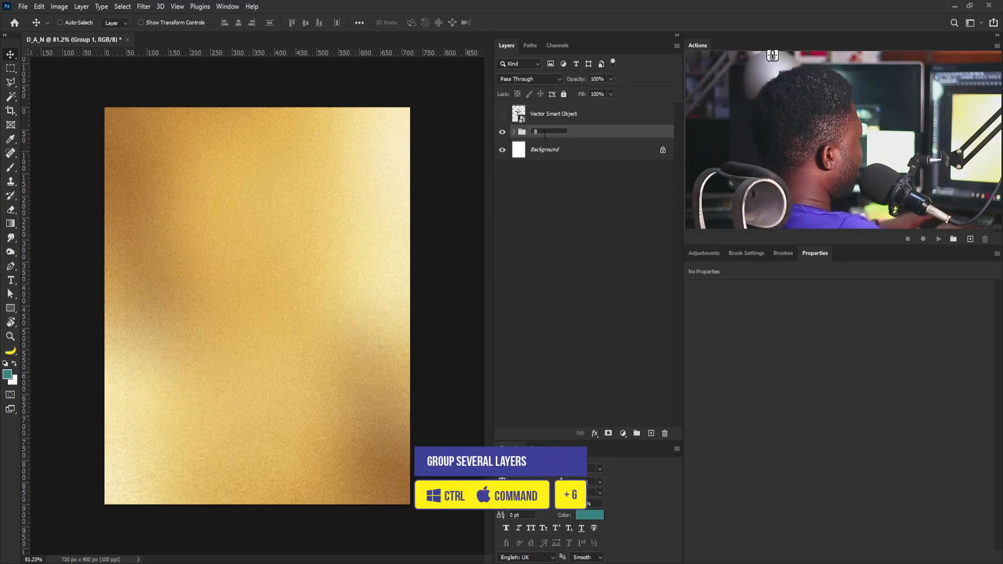
text(G)
key(Return)
Show the logo layer, enlarge it to about 444 × 457 px, and move it slightly down the canvas
click(502, 114)
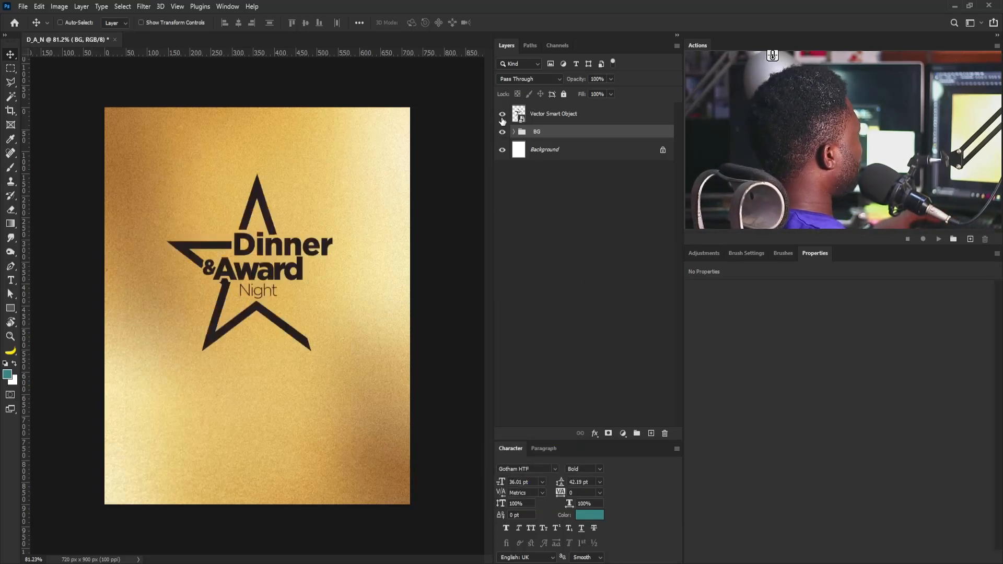
click(572, 114)
key(ctrl+t)
drag(334, 172, 351, 163)
drag(281, 252, 282, 272)
key(Return)
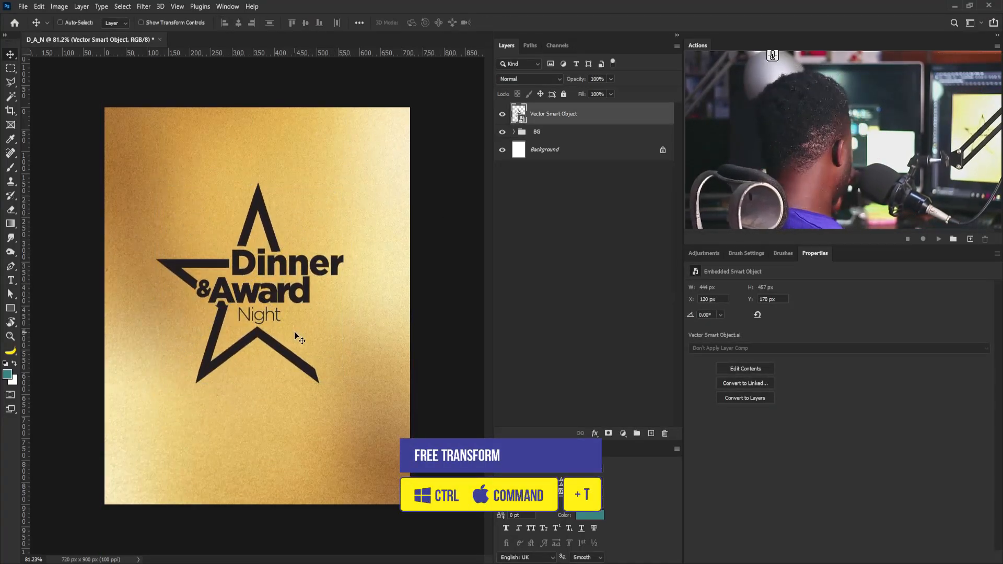
Add a guide layout with 8 columns and 45 px margins on all sides, and hide the guides
click(180, 6)
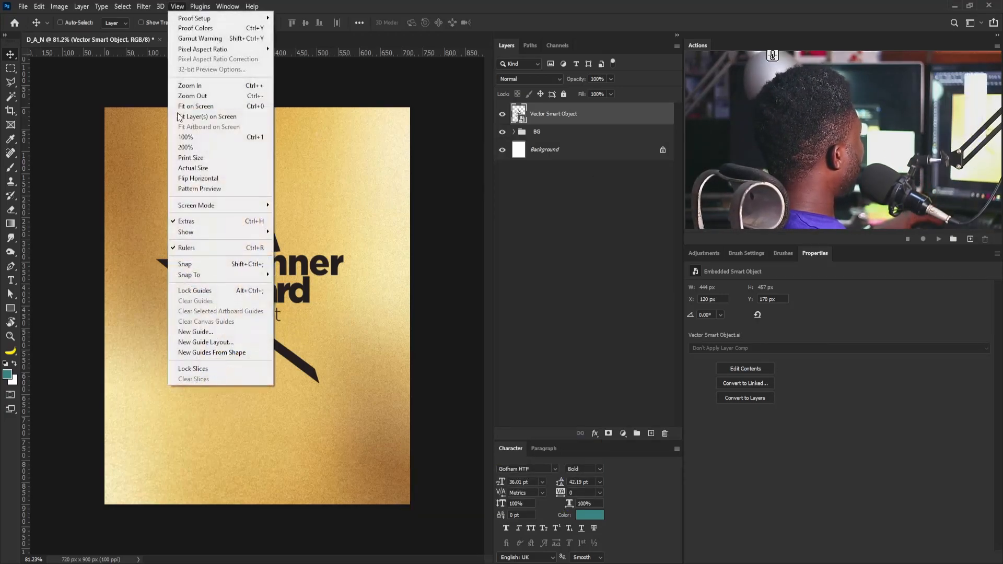
click(226, 342)
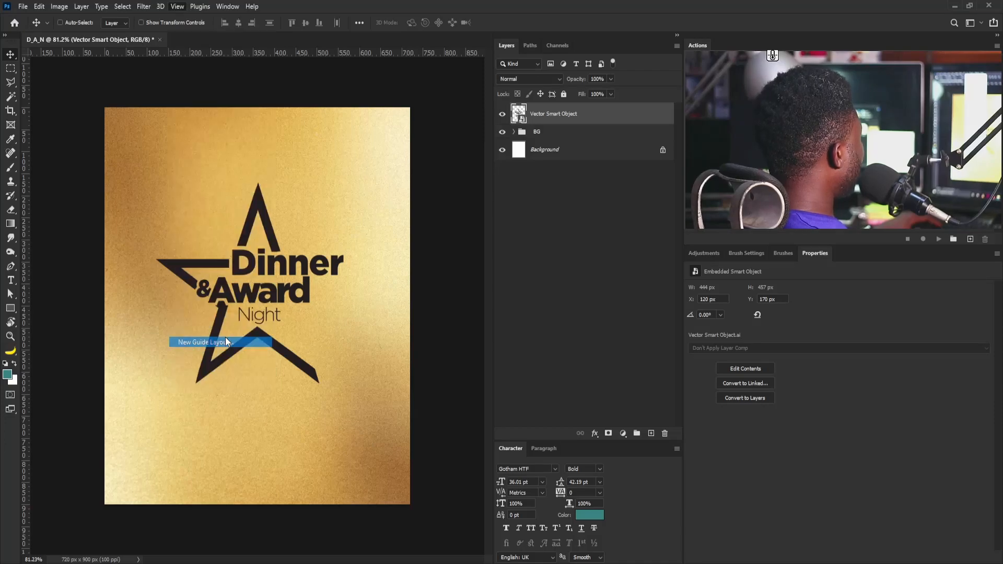
drag(598, 256, 523, 230)
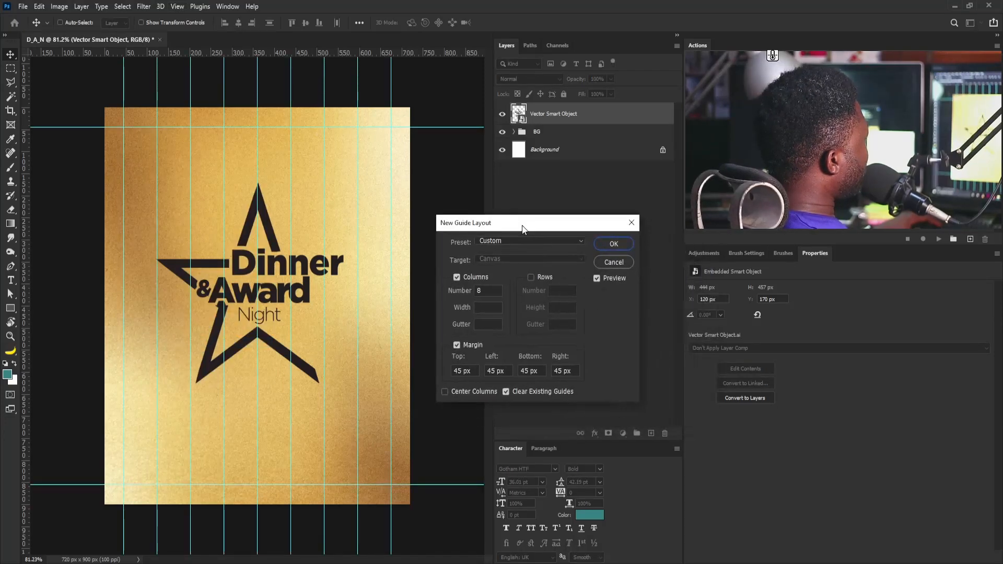
click(443, 290)
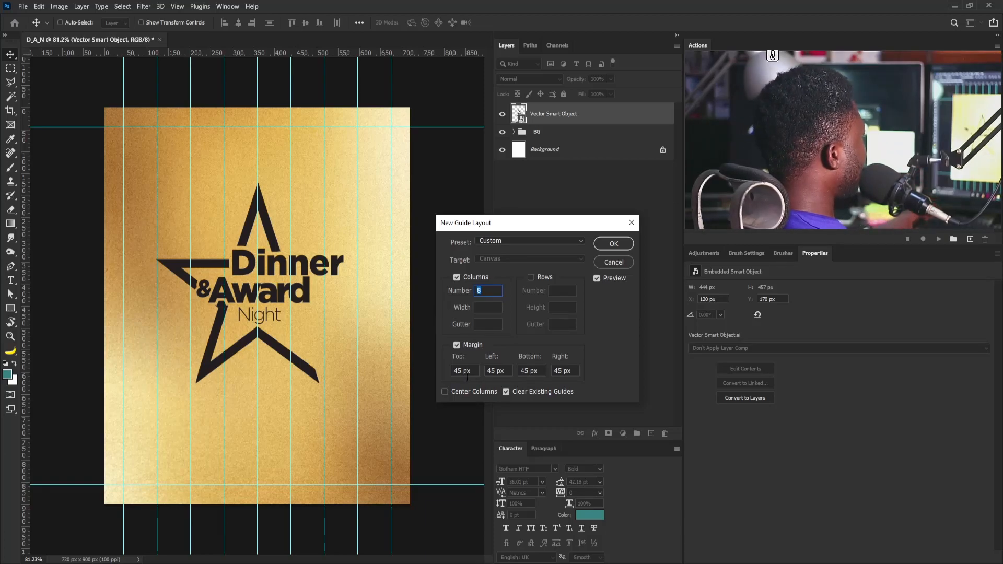
drag(459, 370, 447, 369)
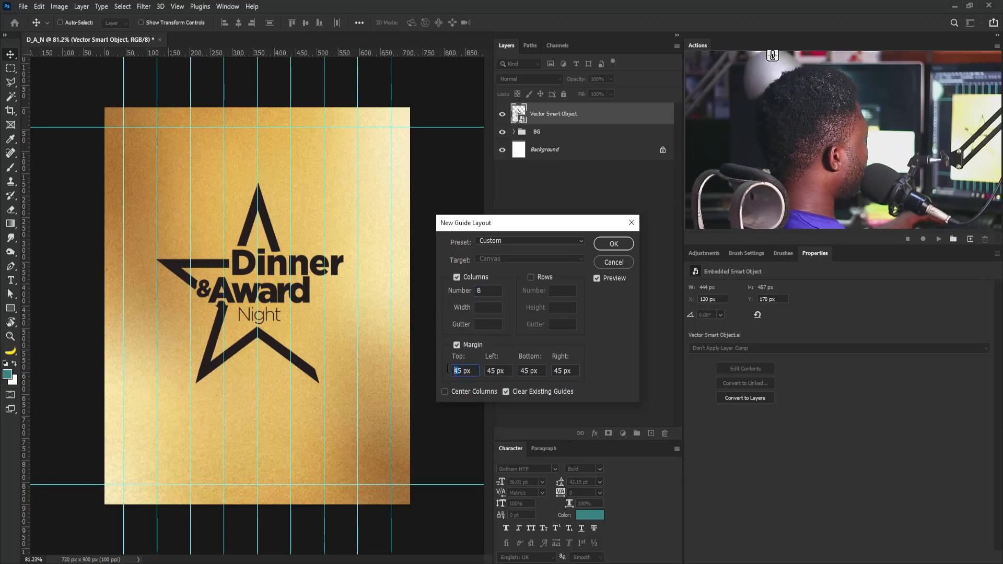
drag(511, 371, 486, 371)
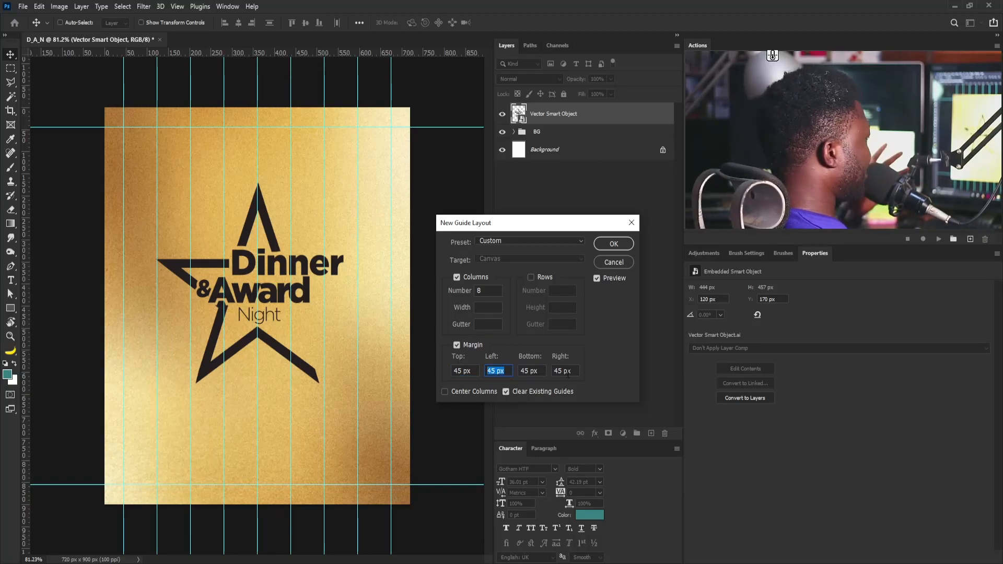
click(614, 243)
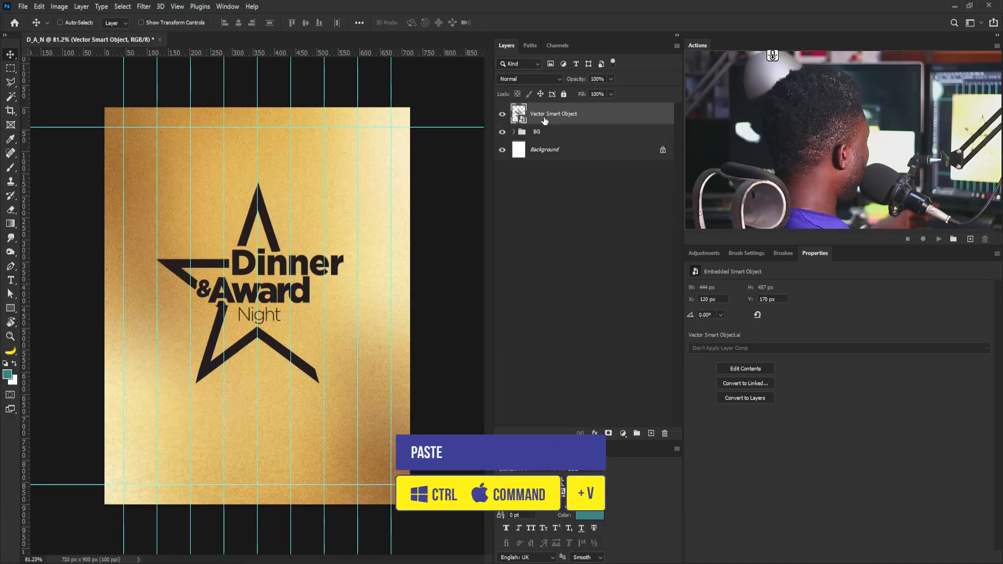
key(ctrl+semicolon)
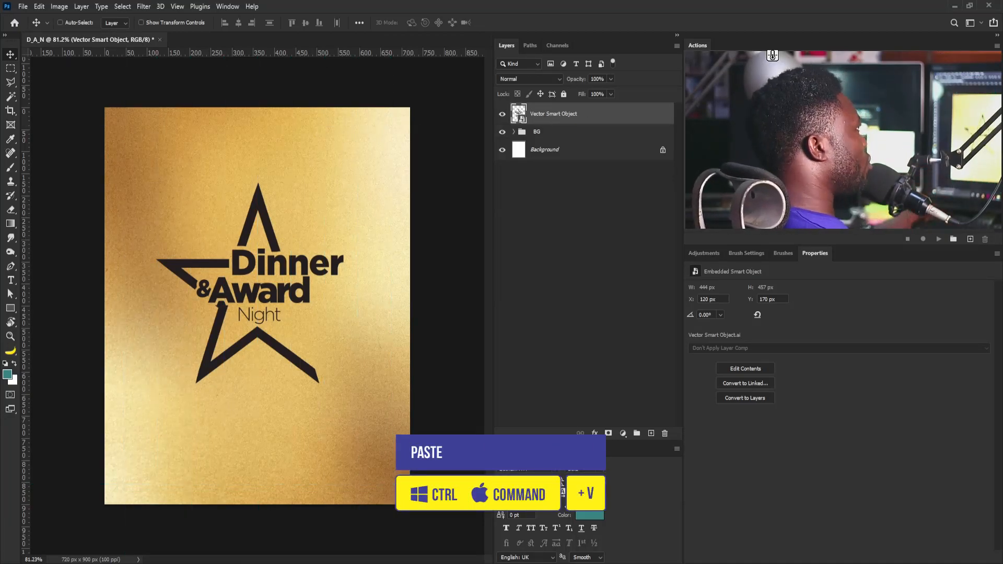
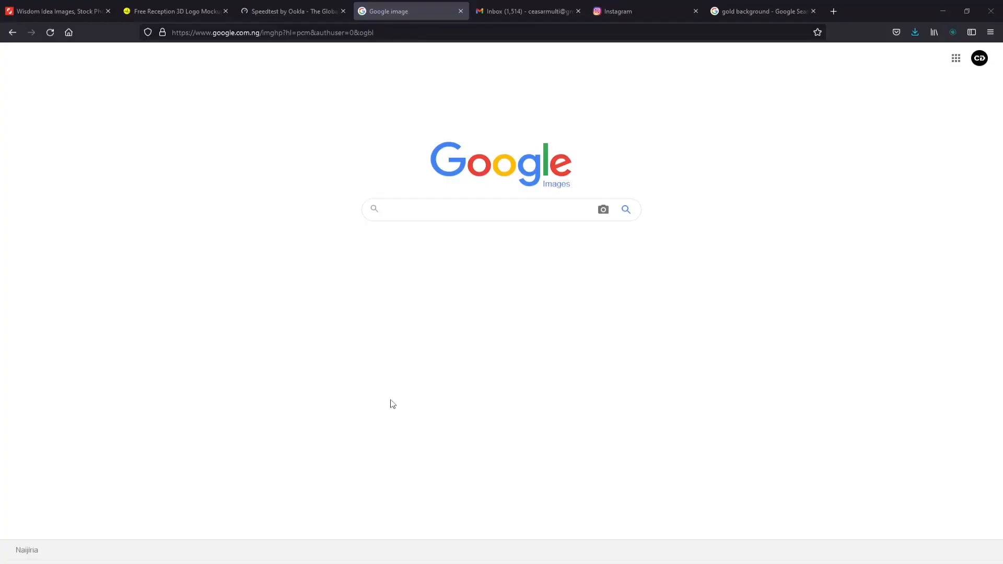
Switch to the browser and search Google Images for "Light flare"
click(430, 214)
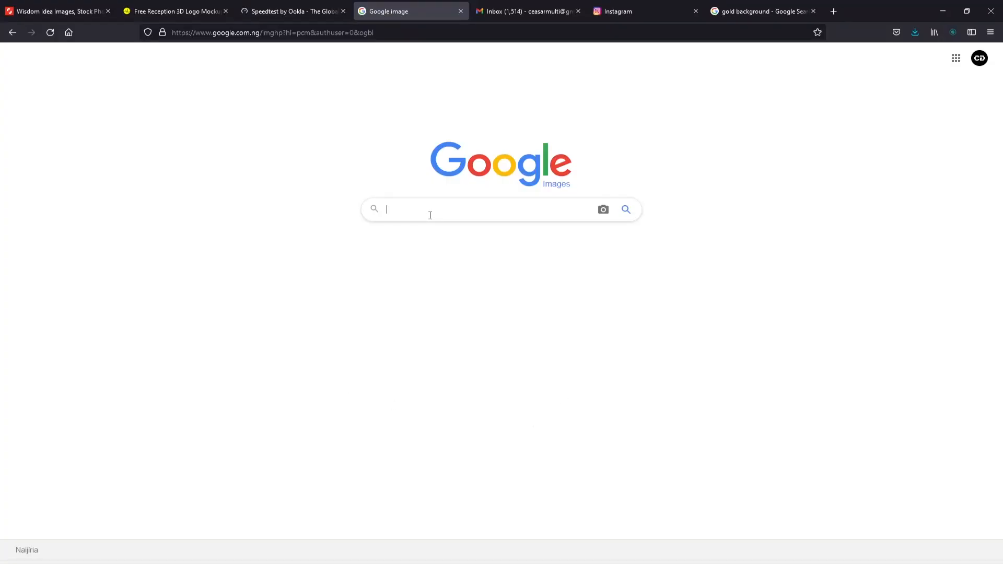
click(430, 215)
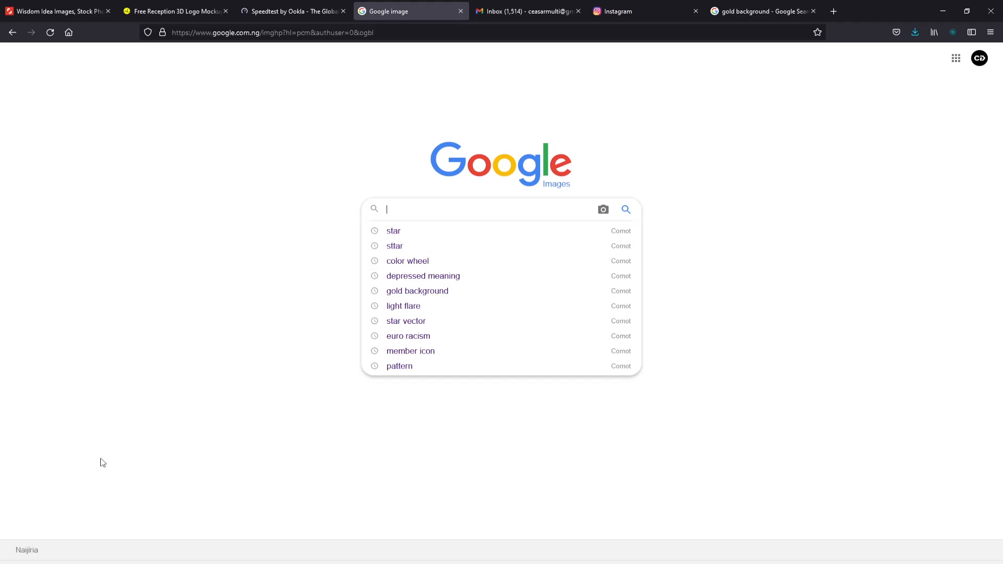
text(Light )
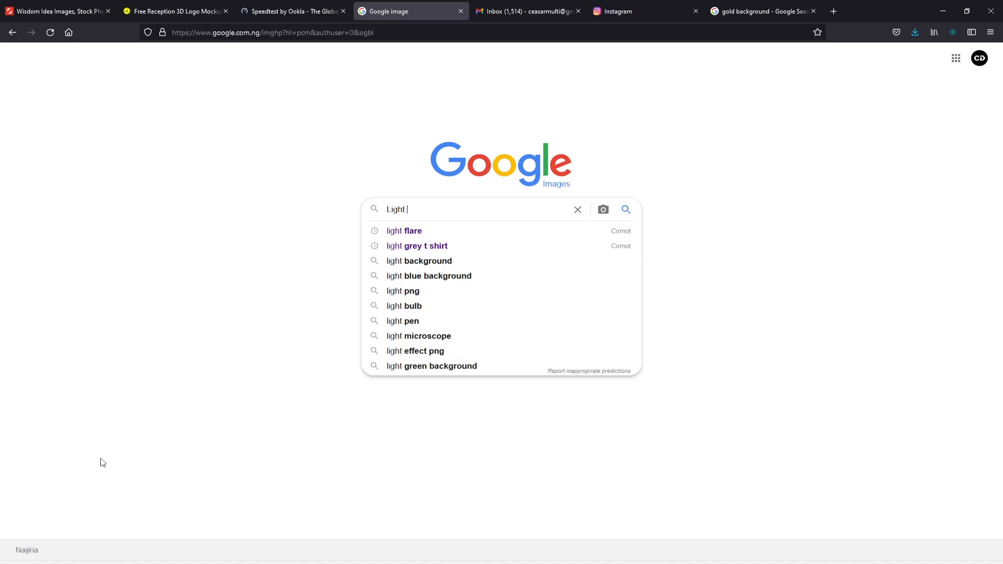
text(flare)
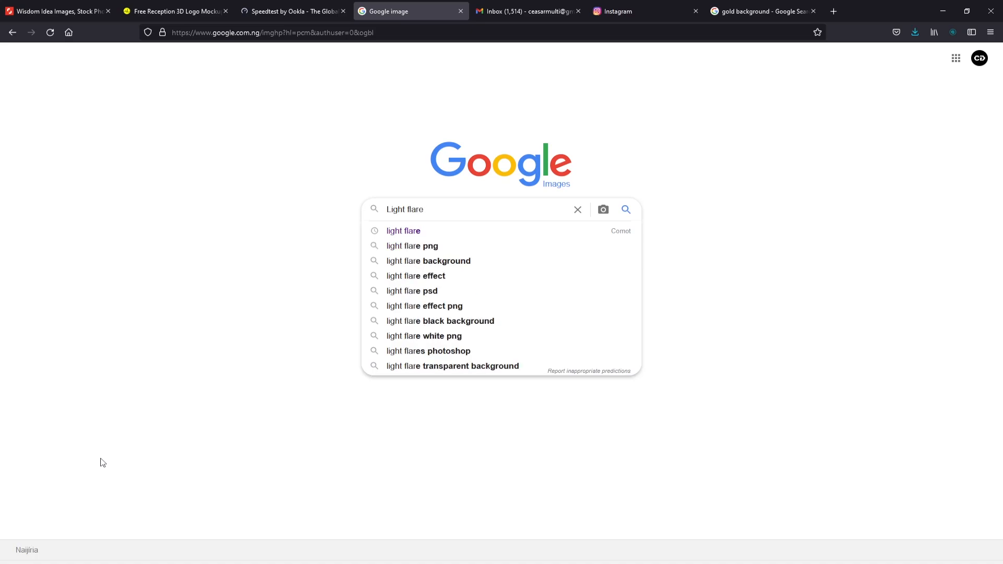
key(Return)
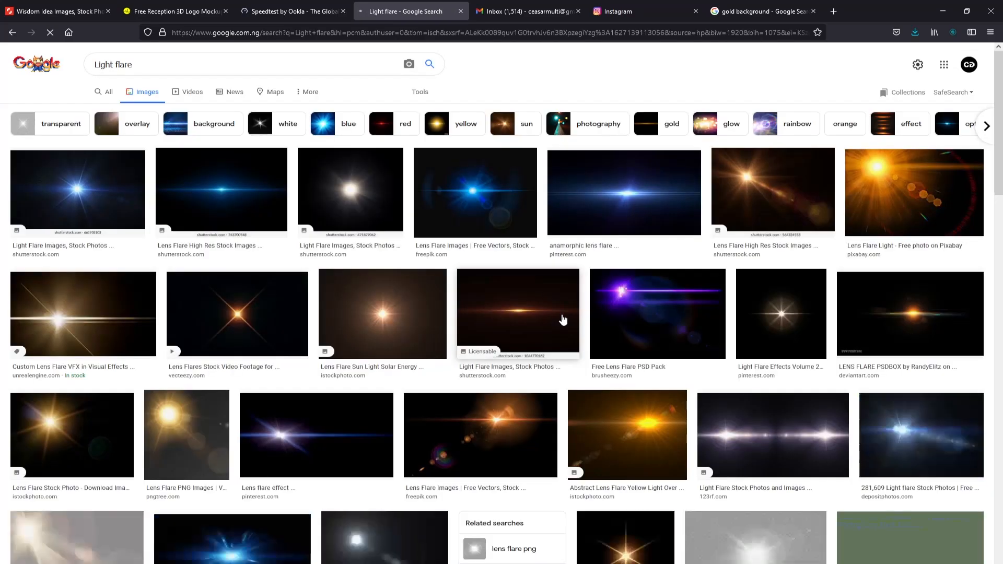
Open the orange LENS FLARE PSDBOX image from the search results and copy it
scroll(563, 320, down, 2)
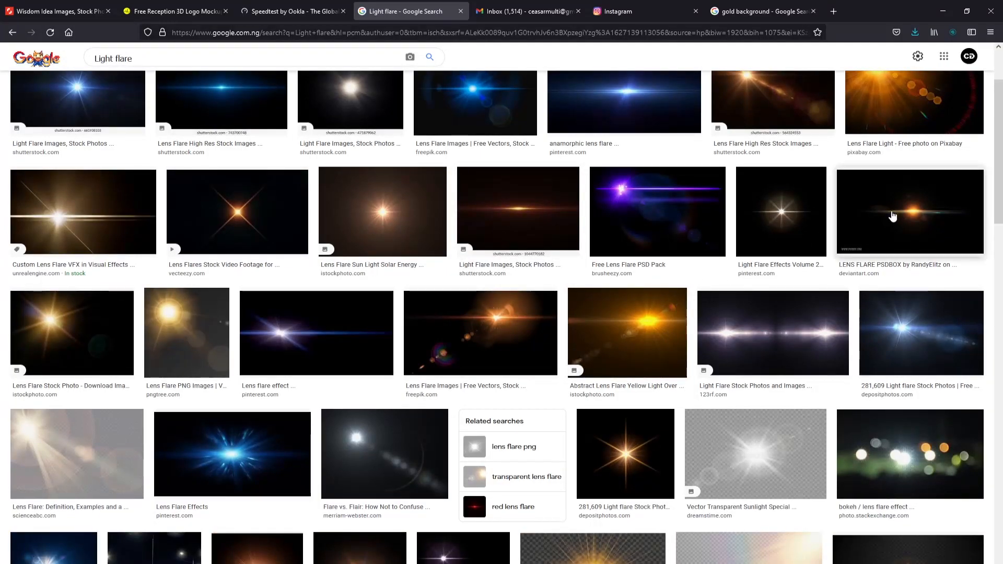
scroll(905, 333, up, 3)
click(906, 334)
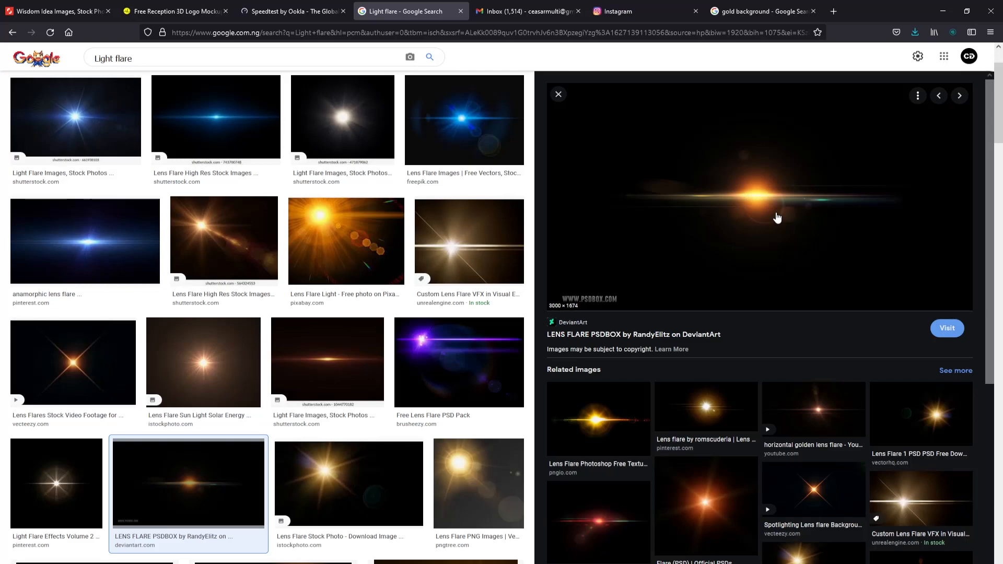
drag(765, 210, 758, 240)
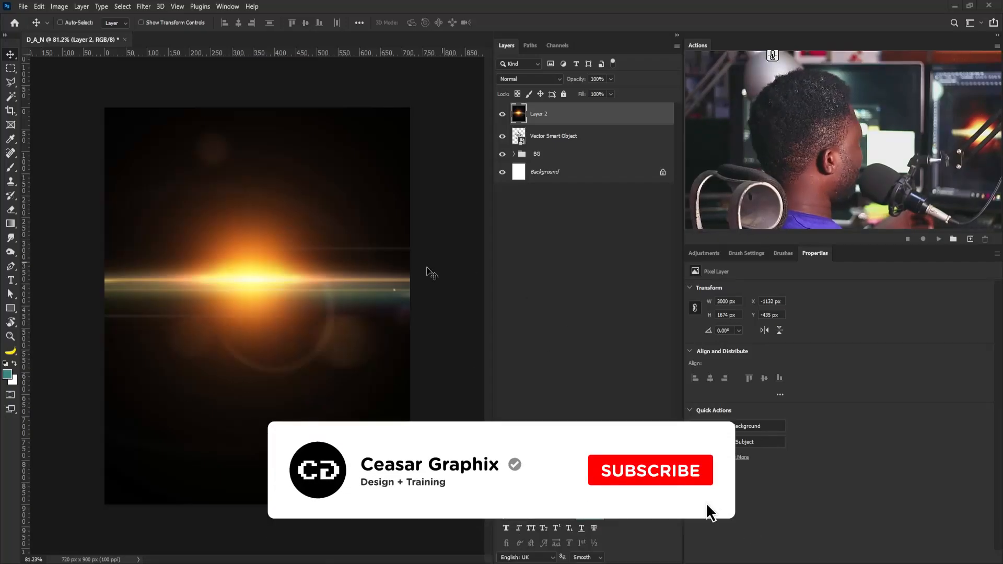
Back in Photoshop, clip the pasted lens flare to the logo layer and move its glow onto the lower part of the star
drag(230, 330, 270, 312)
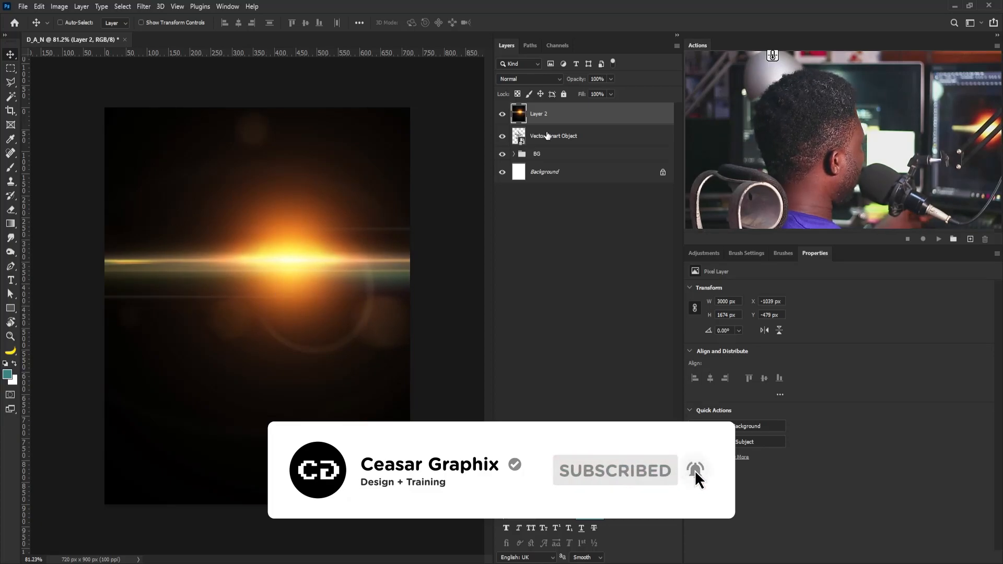
alt+click(579, 123)
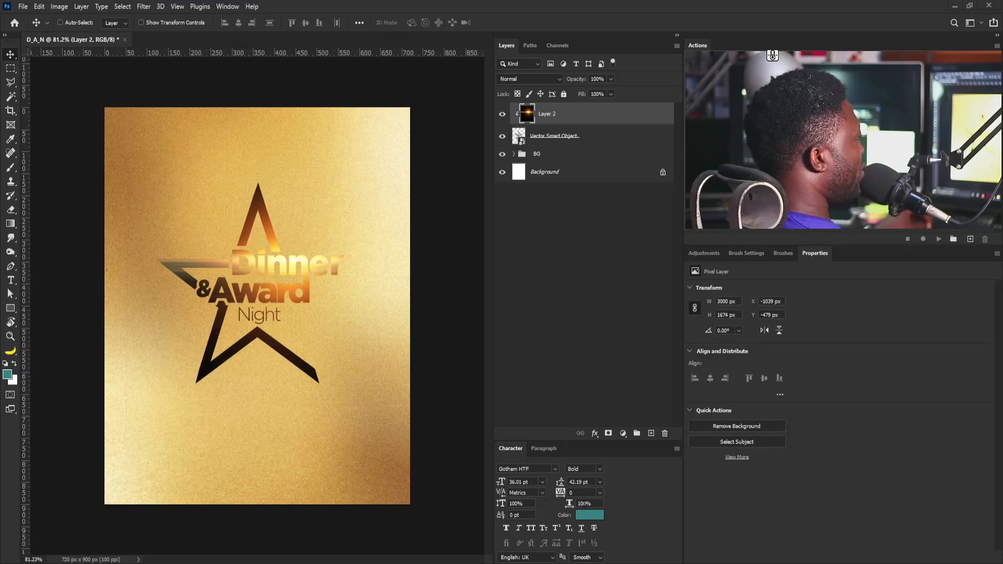
drag(270, 226, 338, 356)
Enlarge the clipped flare to about 4640 × 2589 px and shift its glow to the star's lower-right tip
scroll(294, 381, down, 5)
key(ctrl+t)
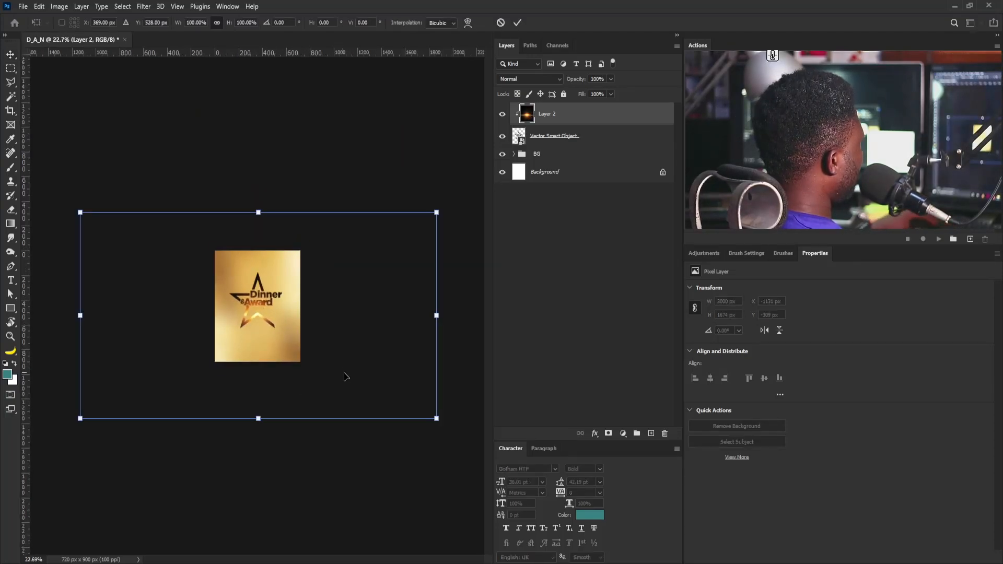
drag(443, 423, 540, 479)
drag(152, 235, 309, 363)
key(ctrl+0)
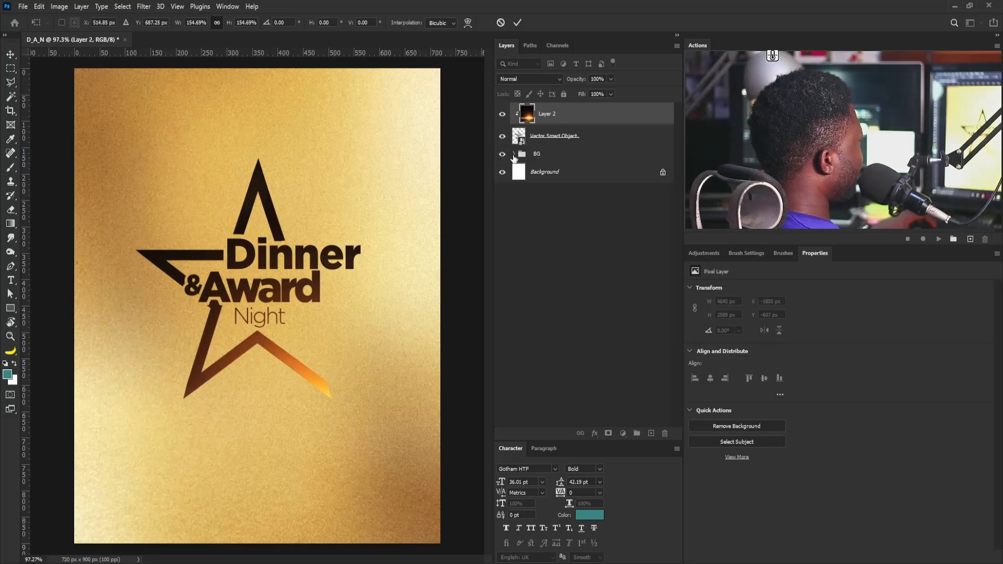
key(Return)
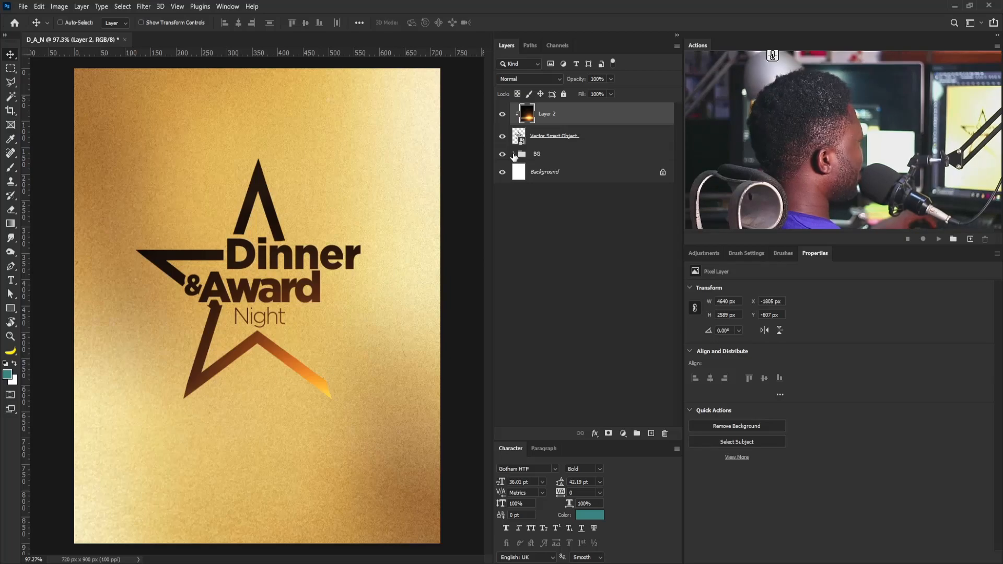
Set the opacity of the gold gradient layer inside the BG group to 72%
click(513, 154)
click(554, 172)
drag(610, 79, 608, 96)
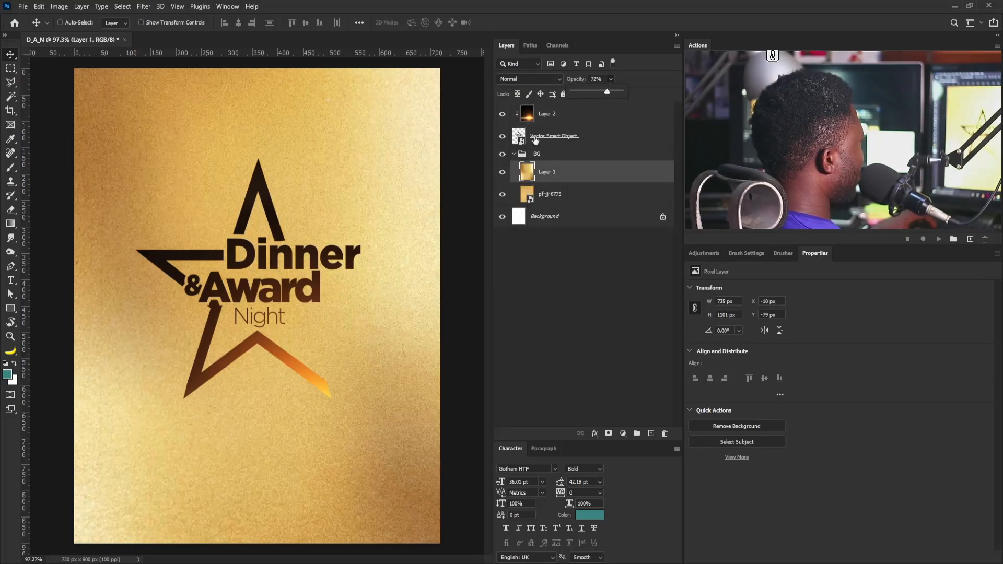
click(514, 154)
click(514, 154)
Add a layer named Noise above the clipped flare, in Soft Light mode and filled with 50% gray
click(554, 114)
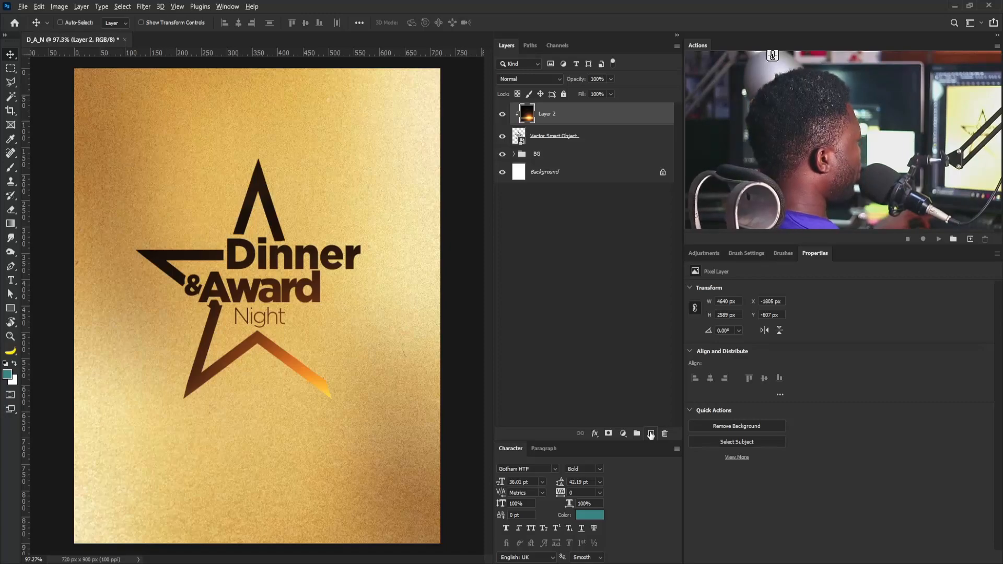
alt+click(651, 434)
text(Noise)
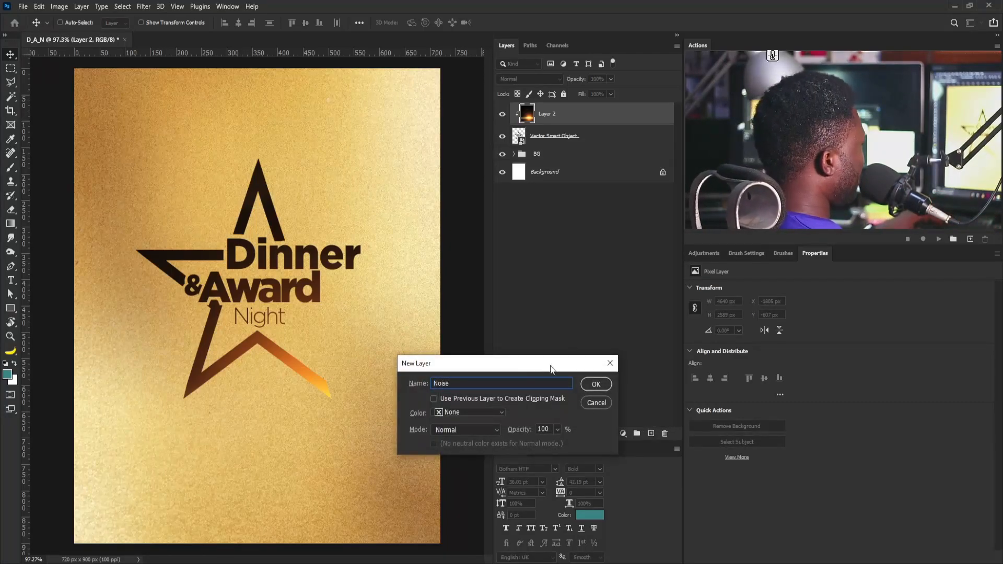
click(476, 412)
click(470, 413)
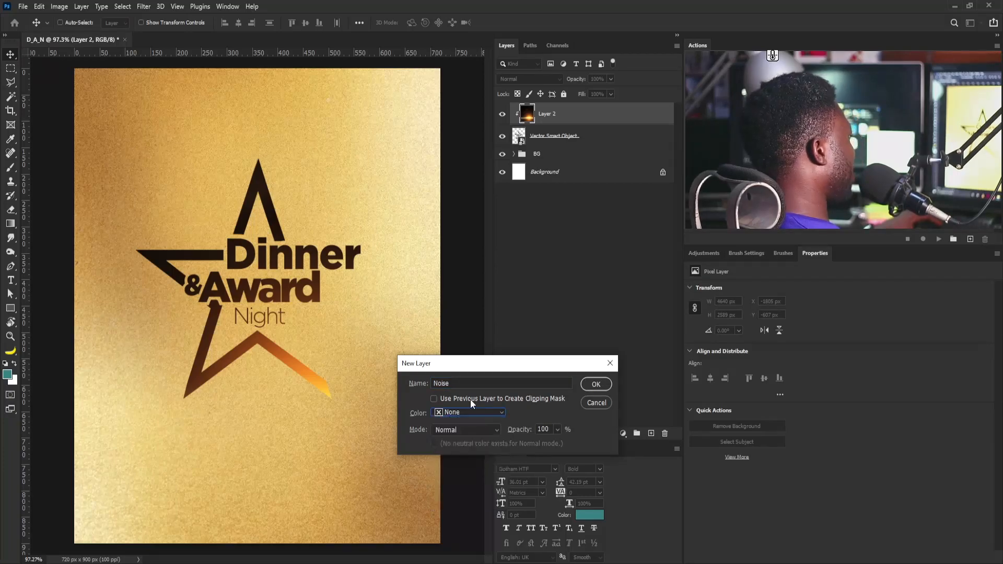
click(458, 430)
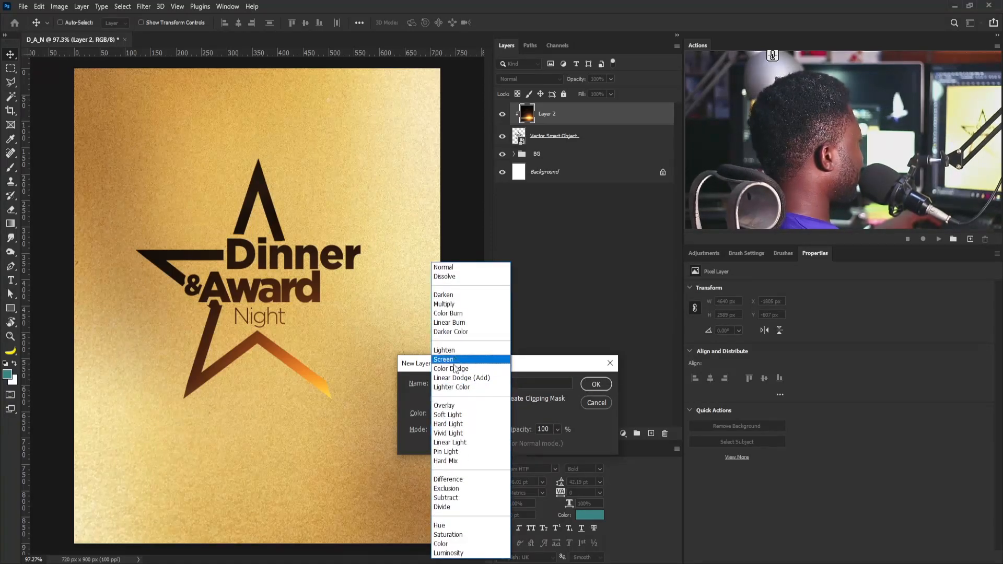
click(454, 416)
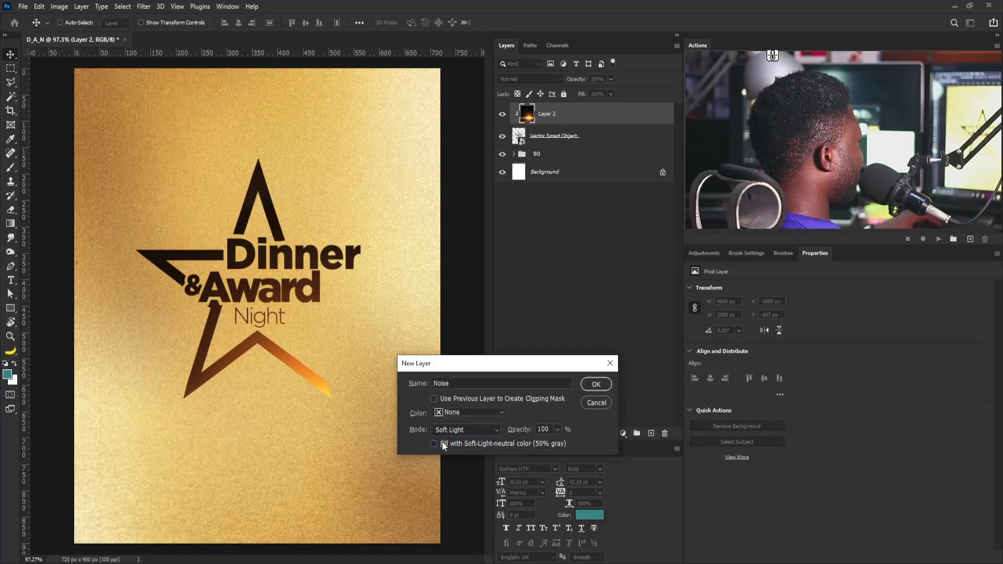
click(594, 386)
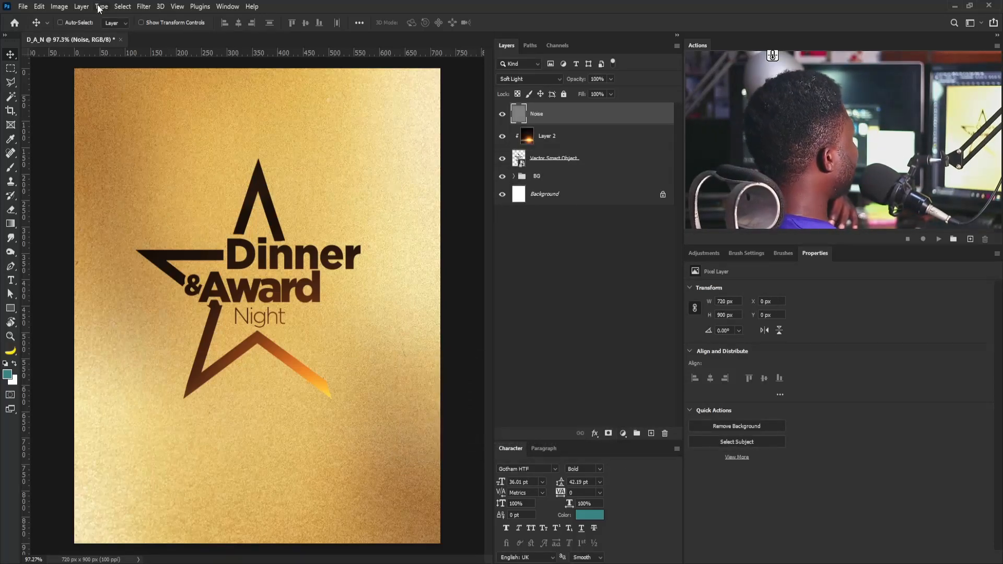
Apply 12.50% uniform monochromatic noise to the Noise layer
click(144, 7)
mouse_move(208, 160)
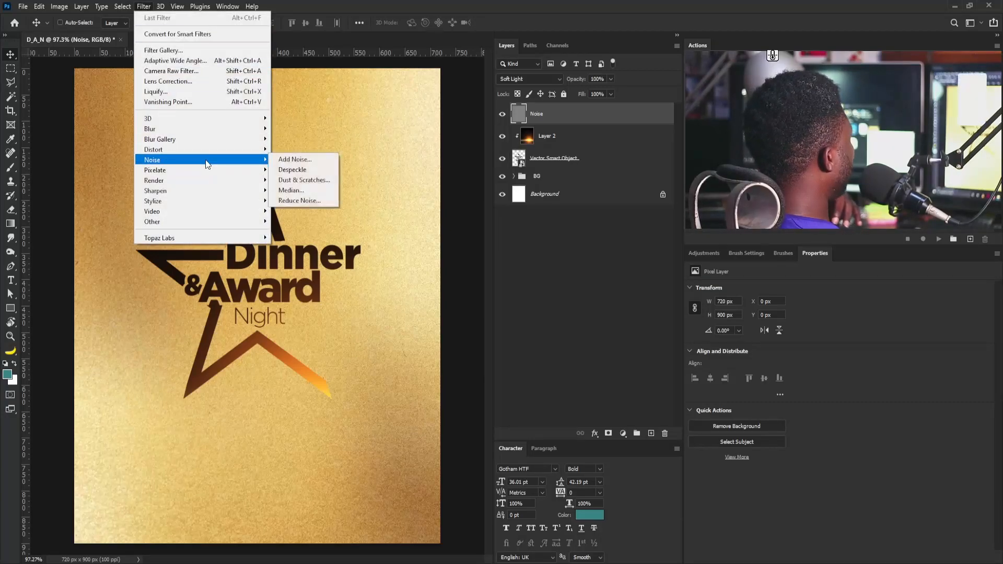
click(306, 161)
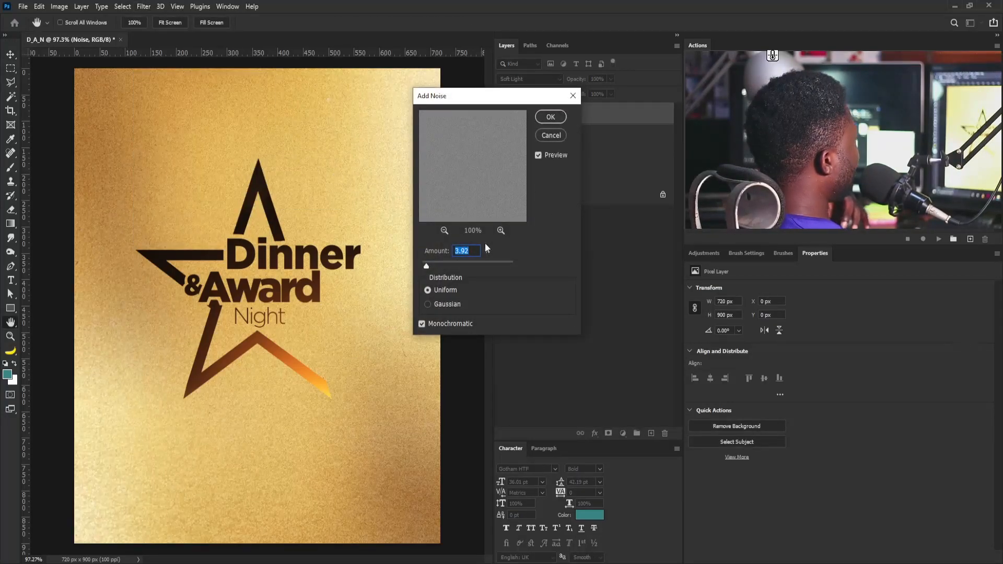
drag(428, 265, 436, 263)
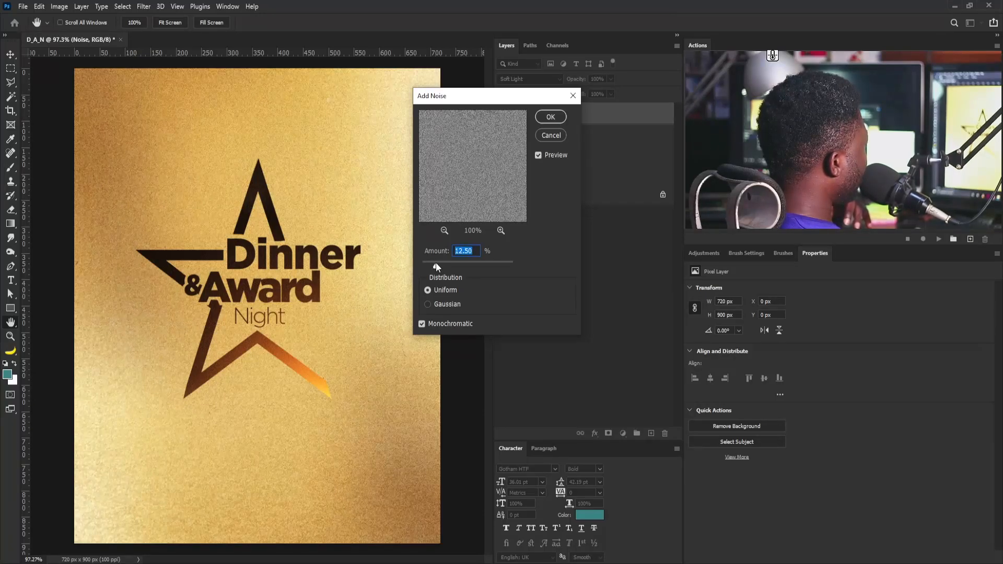
click(550, 117)
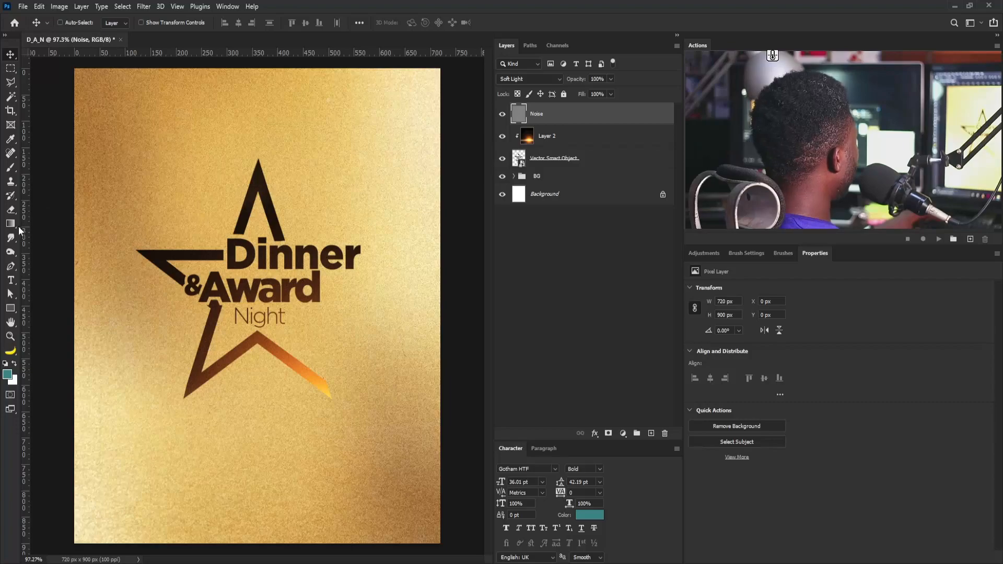
Add the text line YOUTH WEEK 2021 in Gotham HTF Bold across the upper part of the star
click(11, 281)
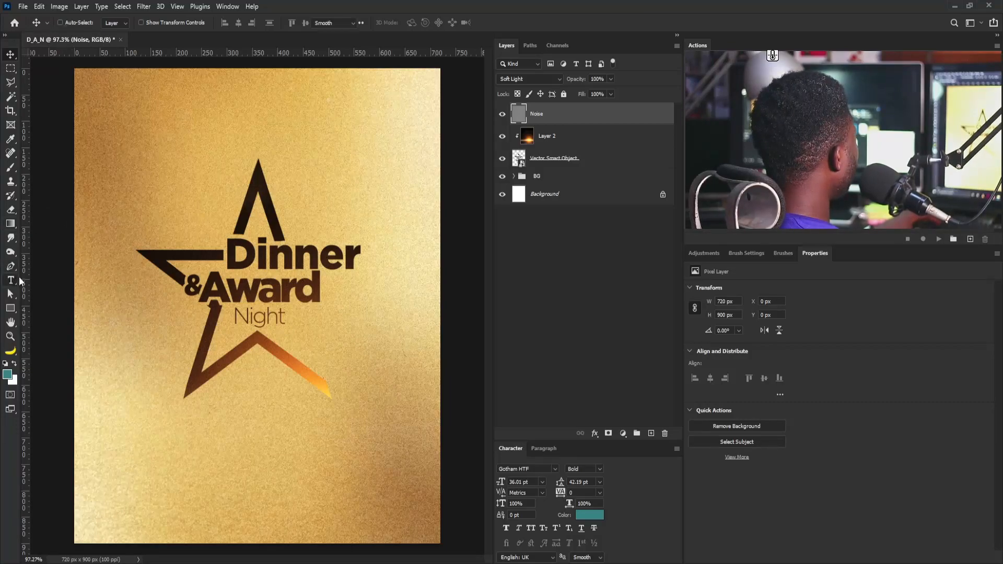
drag(131, 207, 299, 186)
key(BackSpace)
key(ctrl+a)
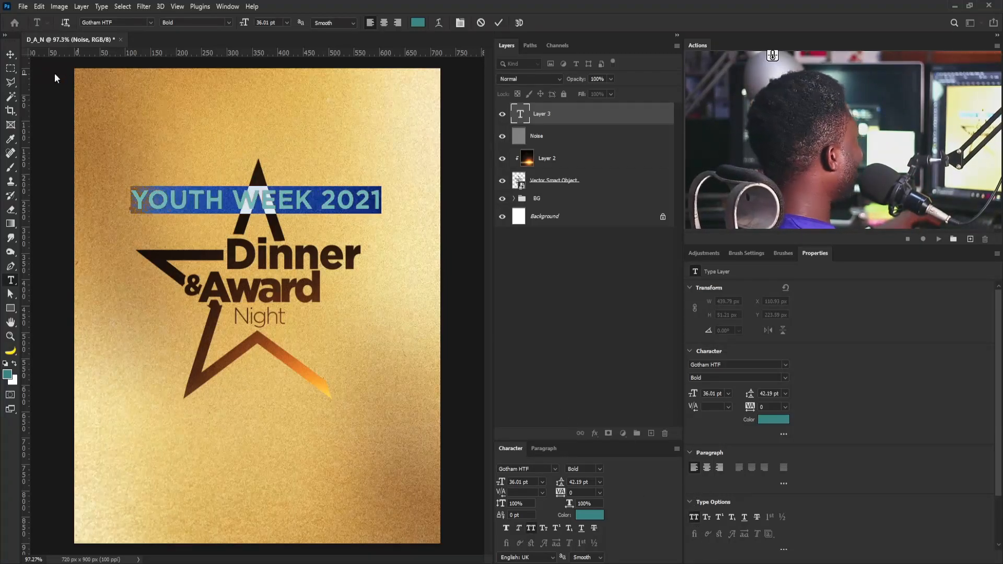
click(11, 54)
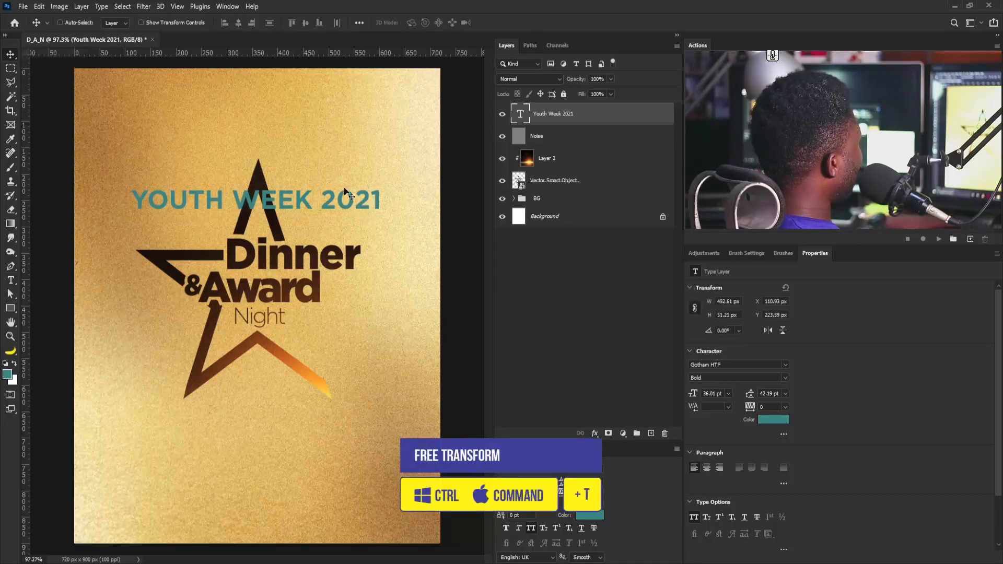
Scale the YOUTH WEEK 2021 text down to about 9.55 pt and place it just above the star's left arm
key(ctrl+t)
drag(380, 187, 209, 239)
key(Return)
key(ctrl+t)
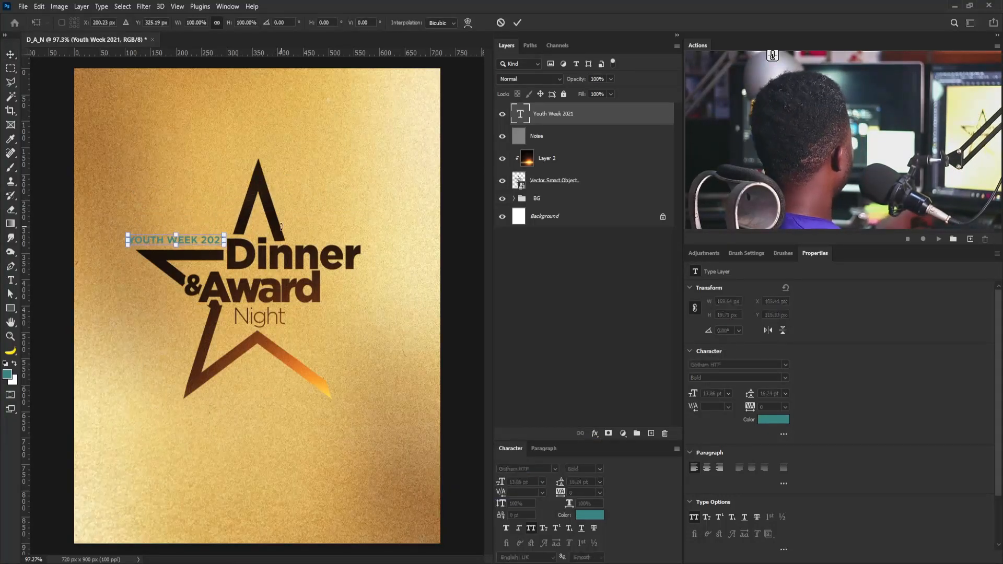
drag(224, 235, 199, 240)
key(Return)
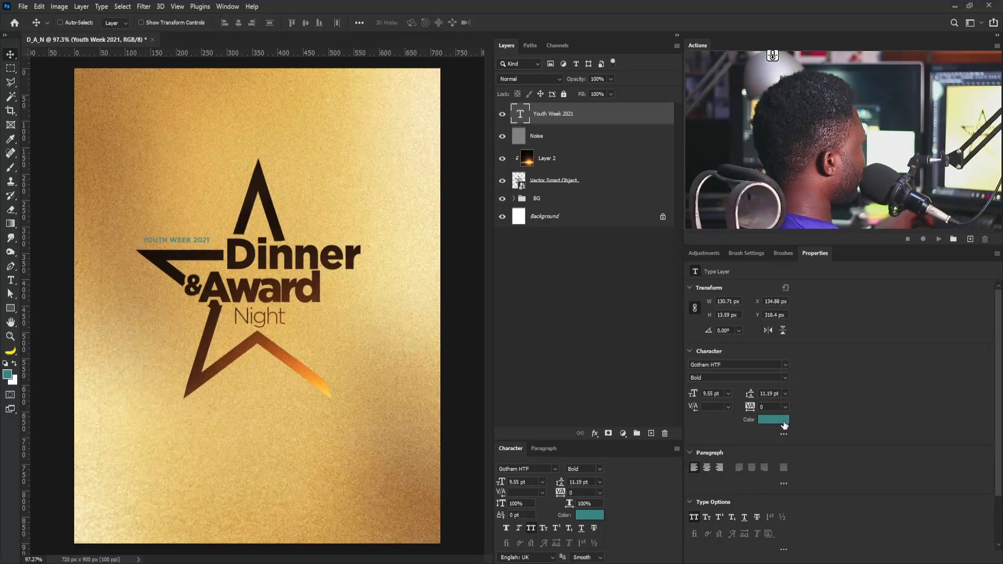
Recolor the YOUTH WEEK 2021 text to dark brown 1e130c sampled from the star, and shift it about 27 px right
click(579, 515)
click(193, 256)
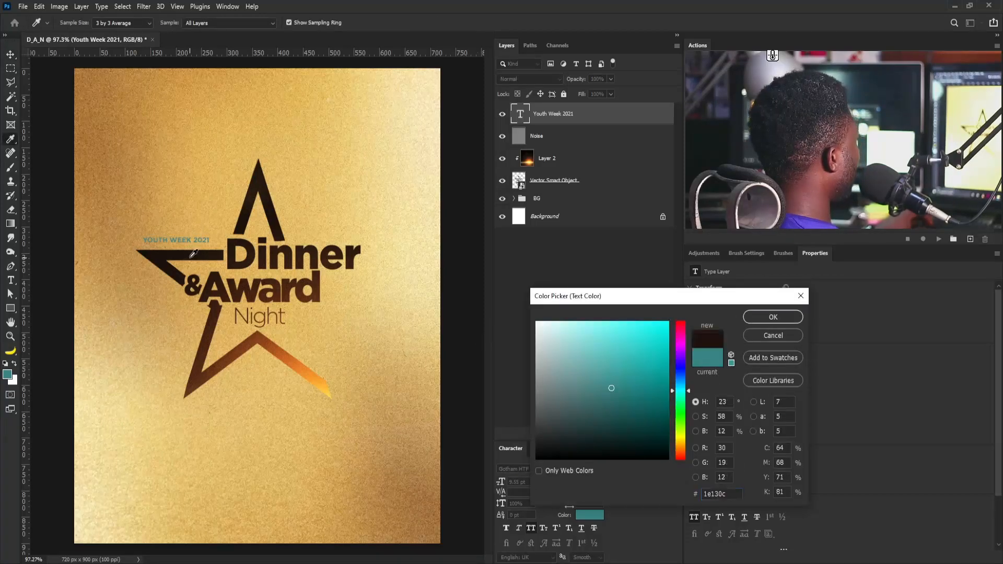
click(778, 318)
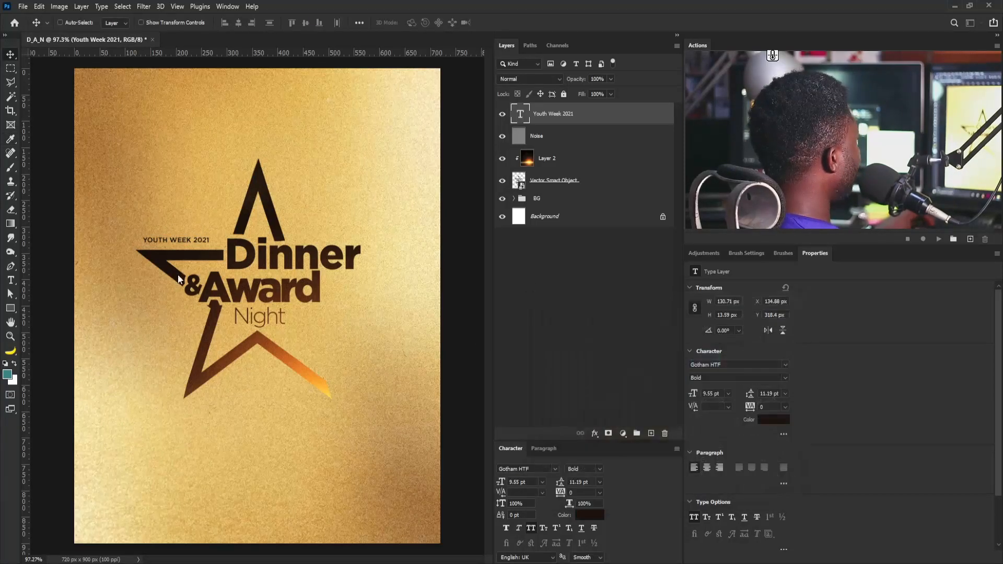
drag(168, 214, 271, 280)
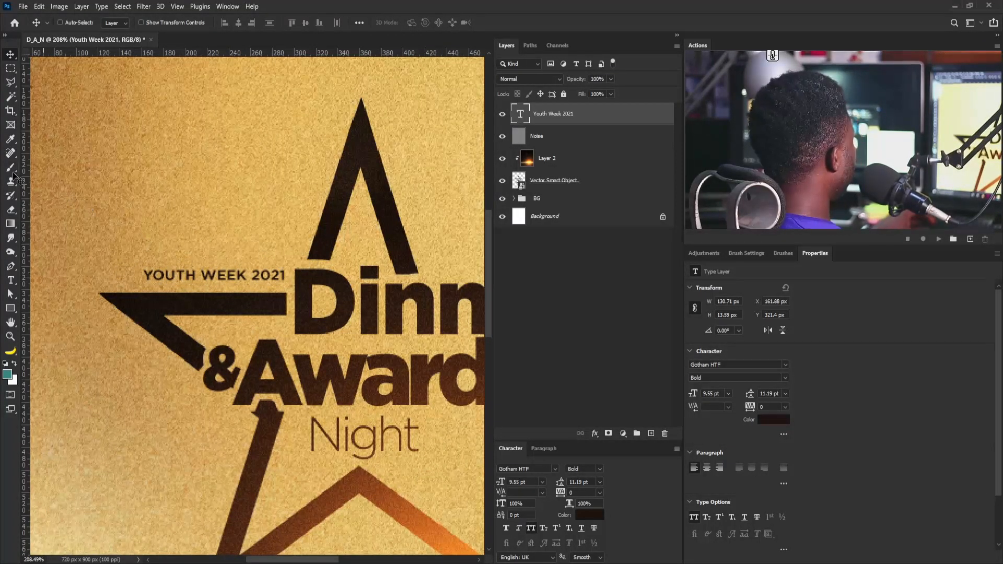
Draw a small square of about 10 × 10 px just before the YOUTH WEEK 2021 text
drag(10, 308, 36, 313)
drag(129, 270, 145, 281)
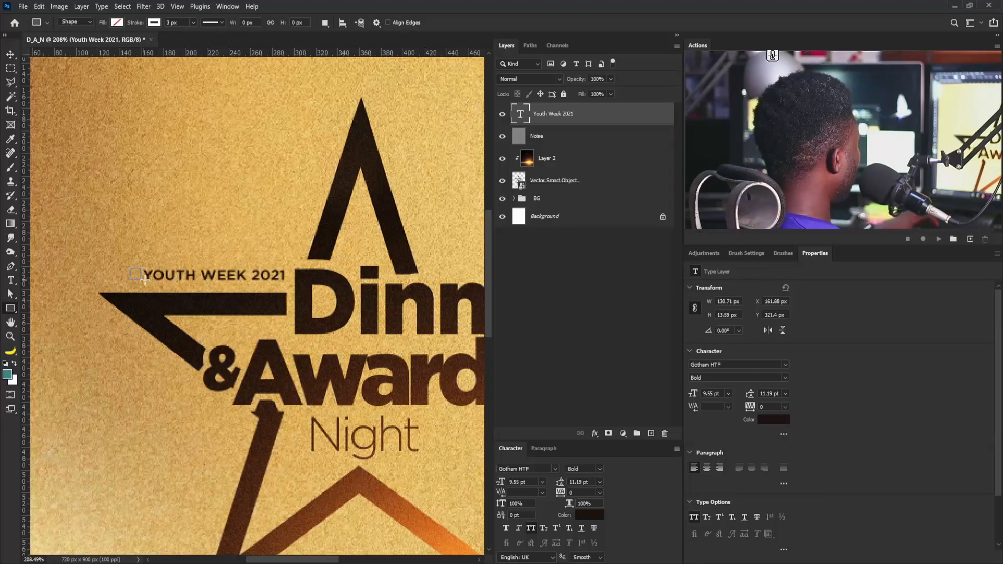
key(v)
Fill the small square with the recently used dark brown and remove its stroke
click(115, 23)
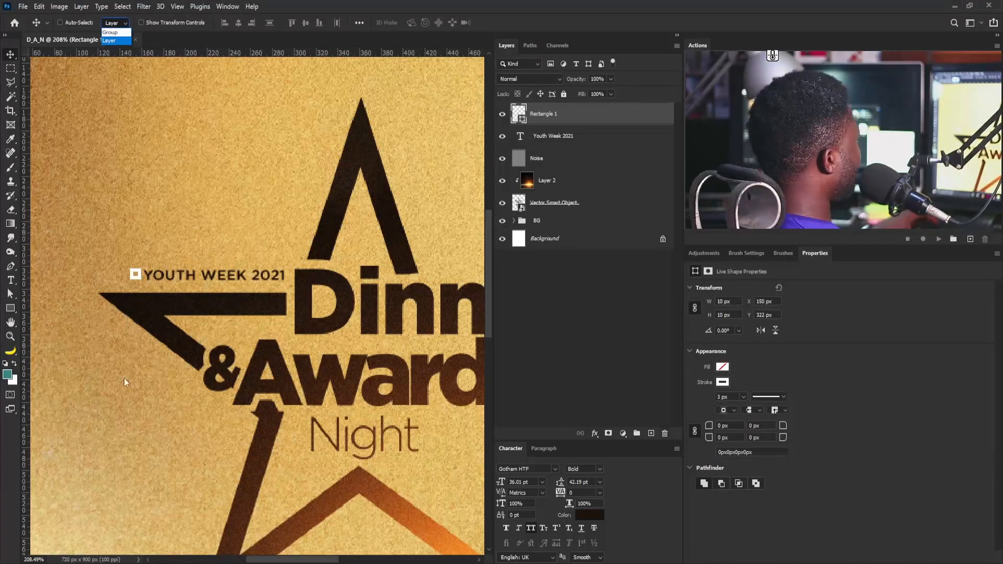
click(727, 372)
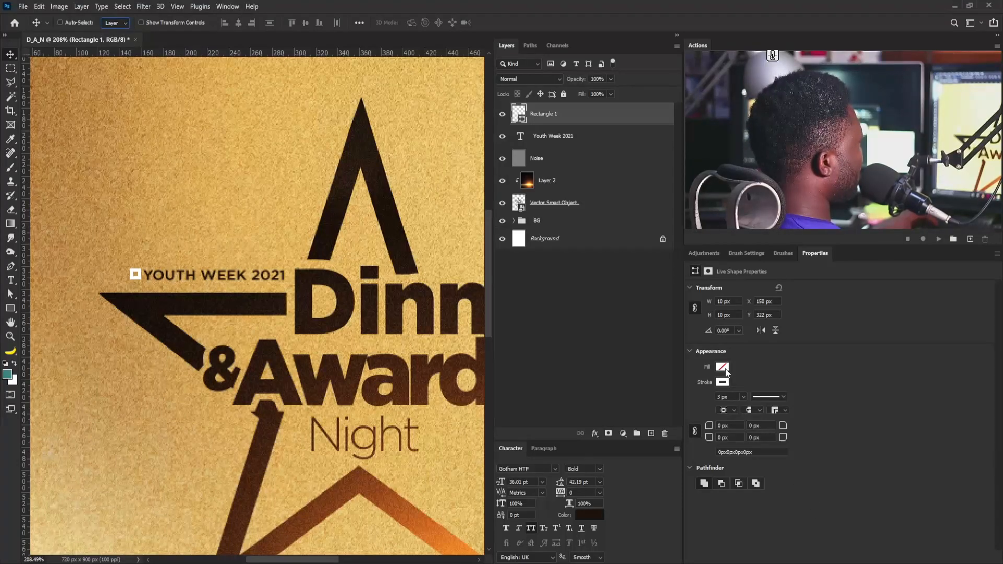
click(723, 367)
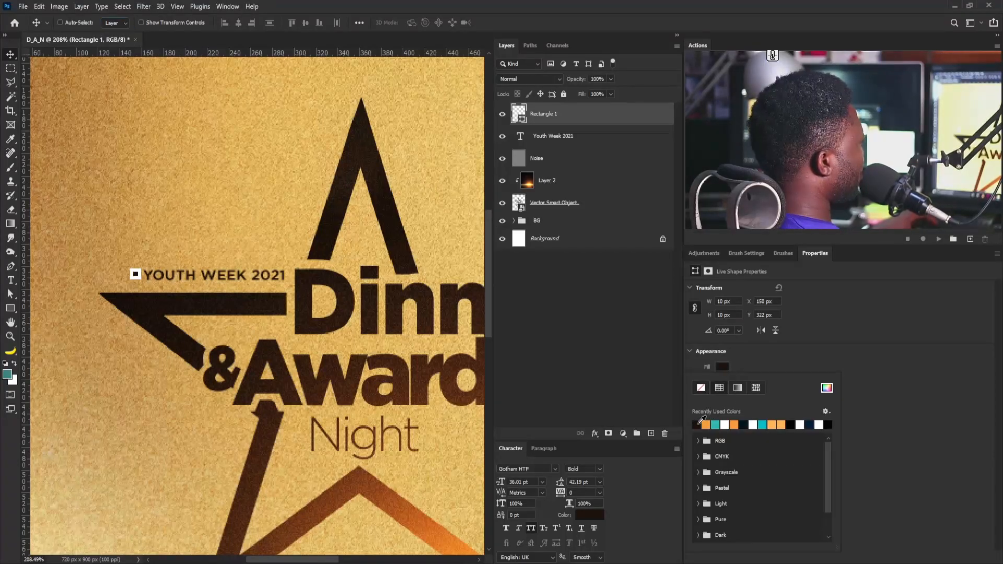
click(10, 56)
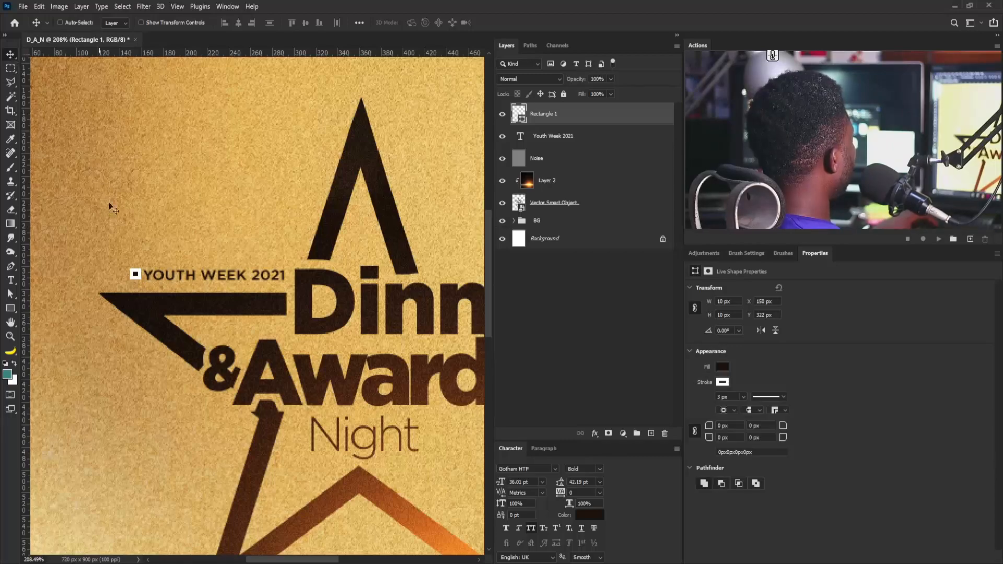
click(723, 383)
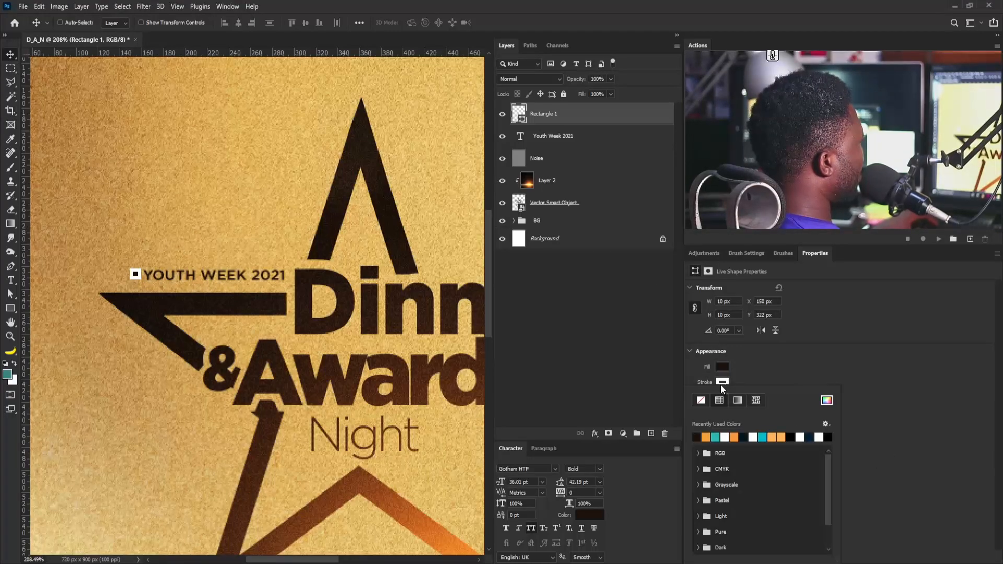
click(701, 401)
Line up the square with the star's left tip, set the YOUTH WEEK 2021 text beside it, and nudge the text down 1 px
click(157, 281)
mouse_move(164, 281)
mouse_down()
mouse_move(132, 280)
mouse_move(190, 278)
mouse_move(175, 282)
mouse_up()
right_click(168, 277)
click(204, 283)
key(Right)
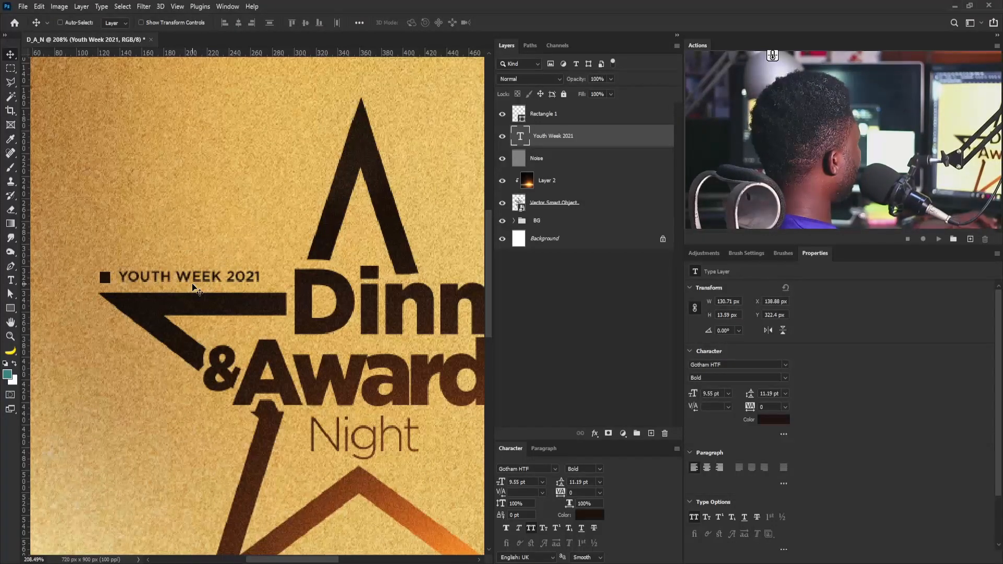
drag(292, 223, 234, 238)
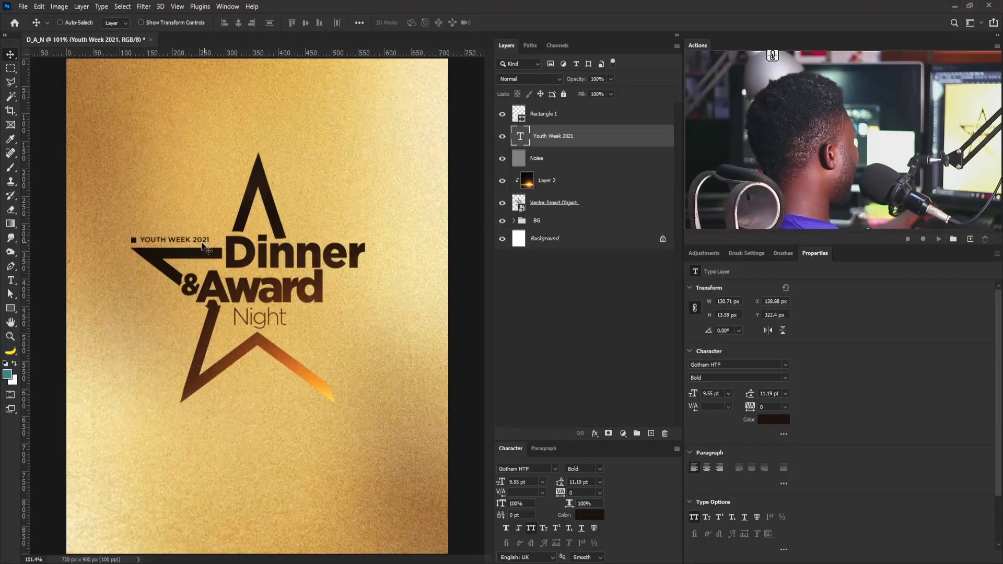
right_click(153, 243)
click(181, 244)
key(Down)
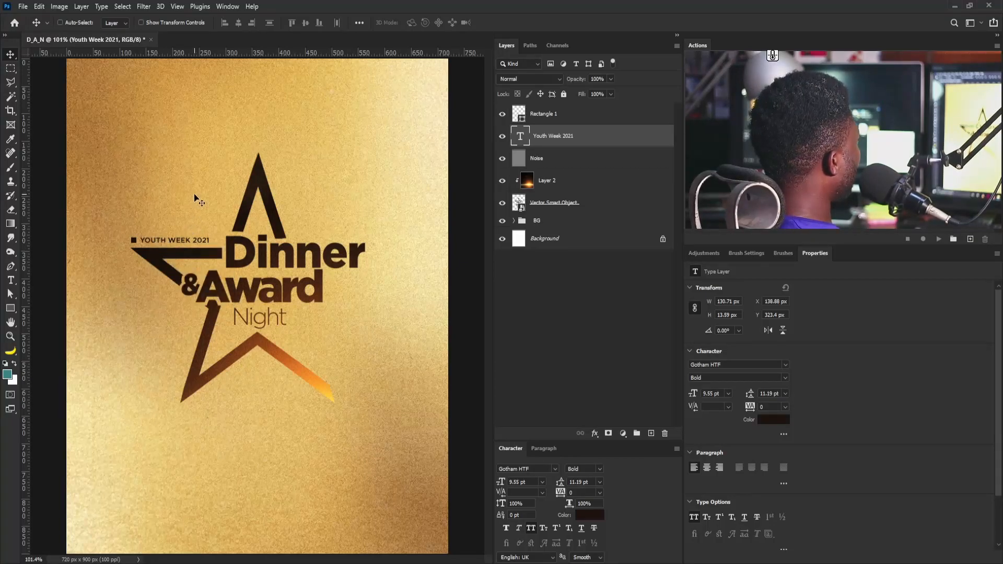
drag(277, 172, 261, 203)
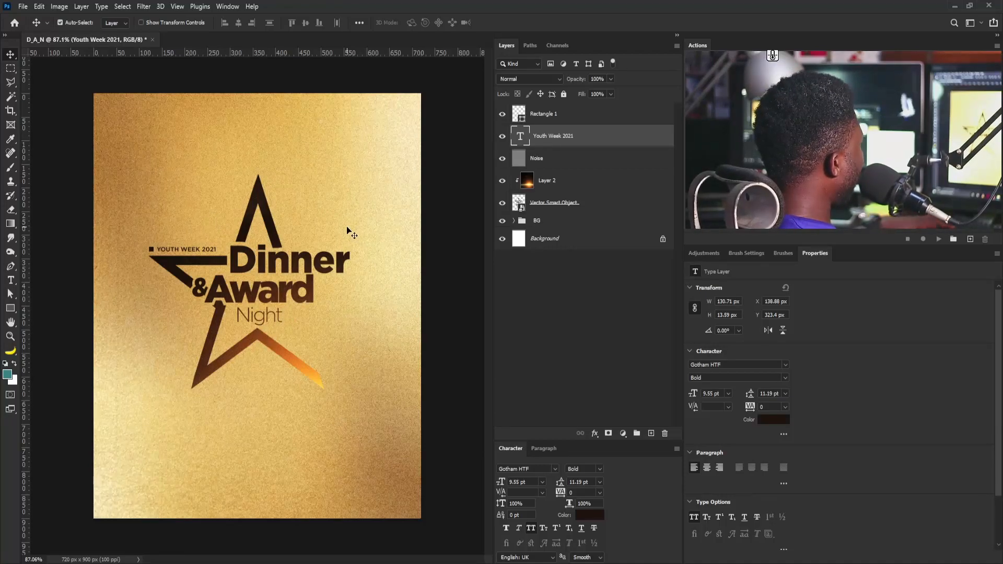
Show the guides and add the text "Saturday, 12th June, 2021" below the star with all caps turned off
key(ctrl+v)
drag(281, 384, 295, 408)
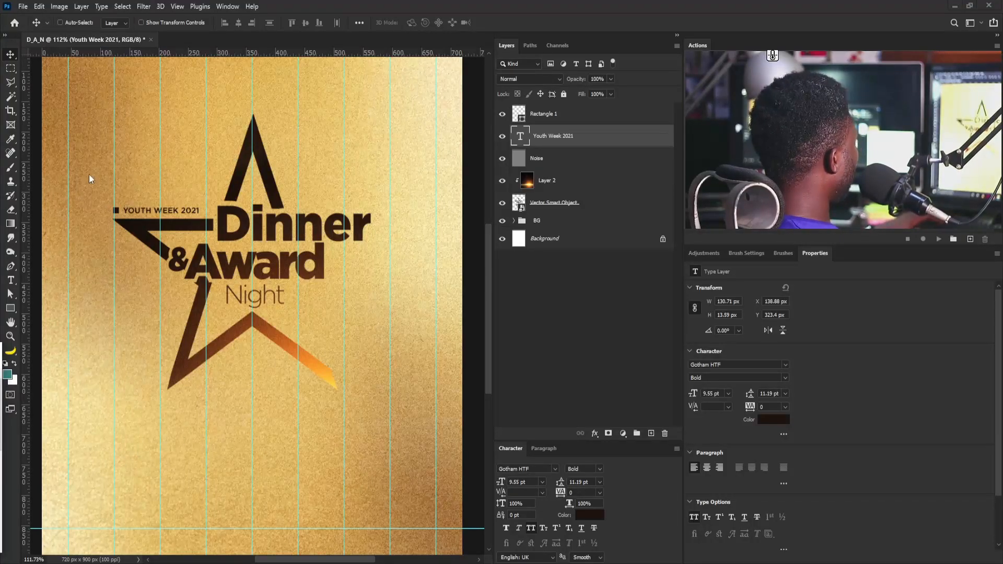
click(10, 281)
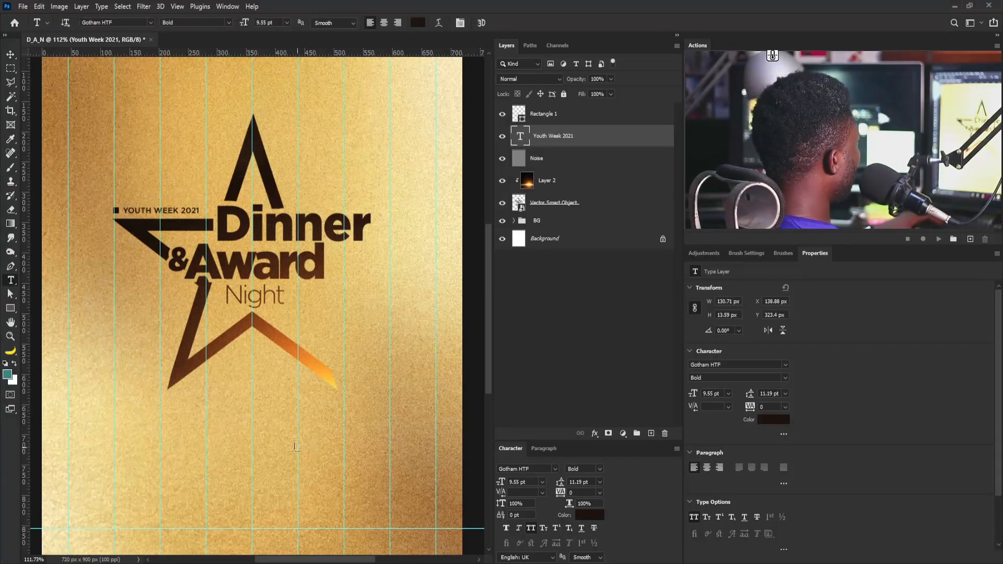
click(282, 467)
key(ctrl+v)
key(ctrl+a)
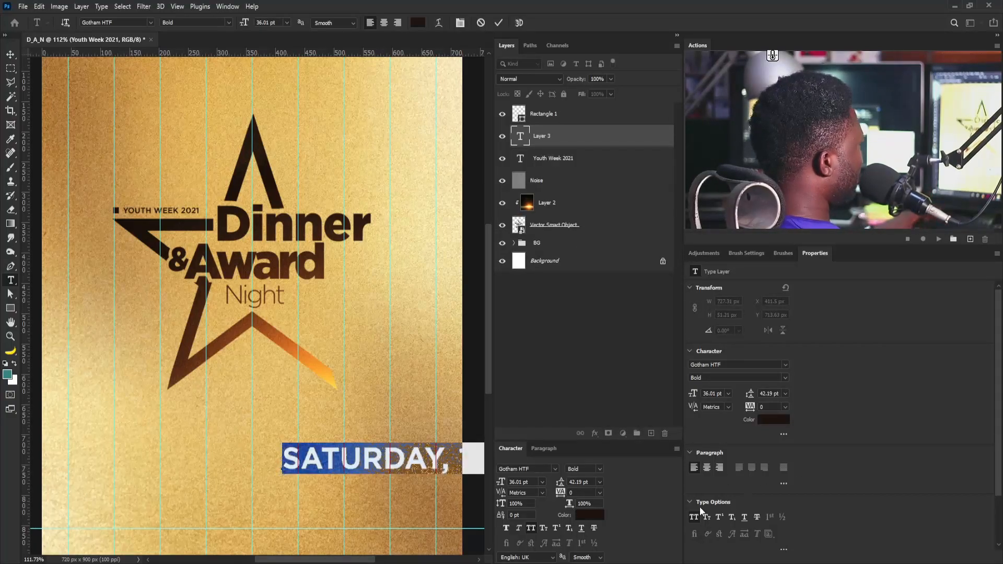
key(ctrl+shift+k)
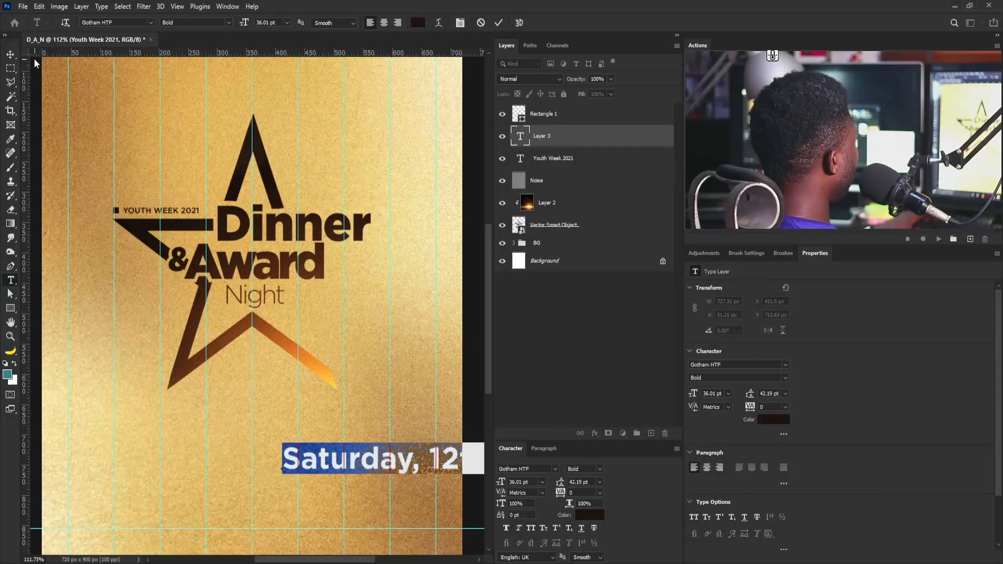
Move the date text toward the center below the star and scale it to 59.55%
click(14, 57)
drag(335, 465, 149, 457)
key(ctrl+t)
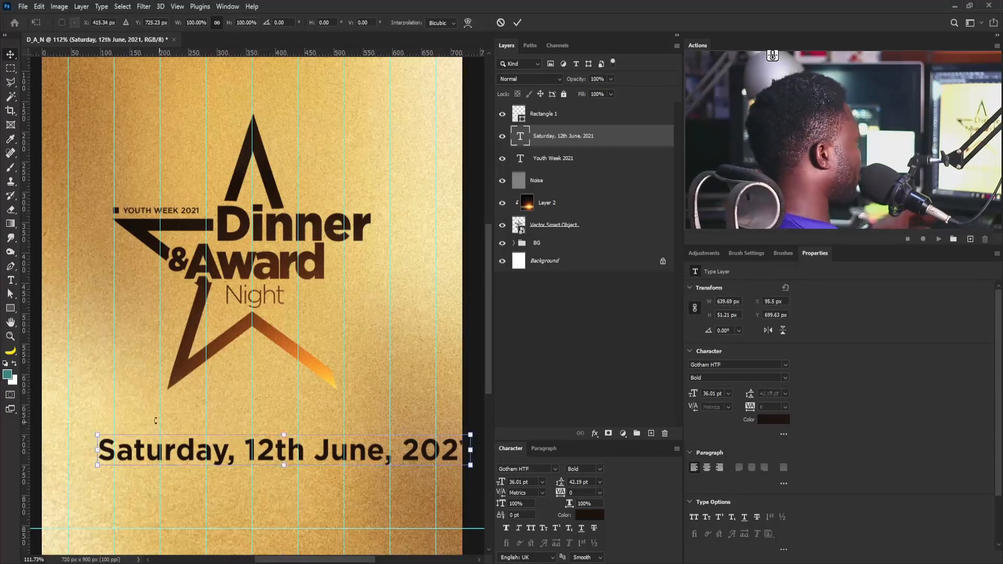
drag(95, 434, 170, 438)
key(Return)
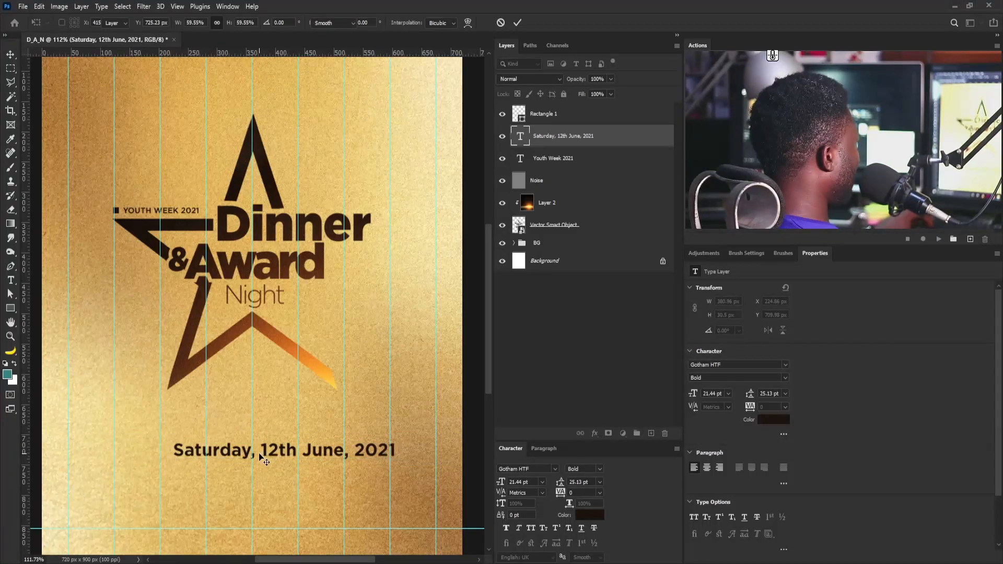
Break the date text before "12th June, 2021" and replace the comma after "Saturday" so the first line reads "Saturday 6pm"
double_click(259, 454)
click(260, 452)
key(Return)
drag(251, 450, 262, 449)
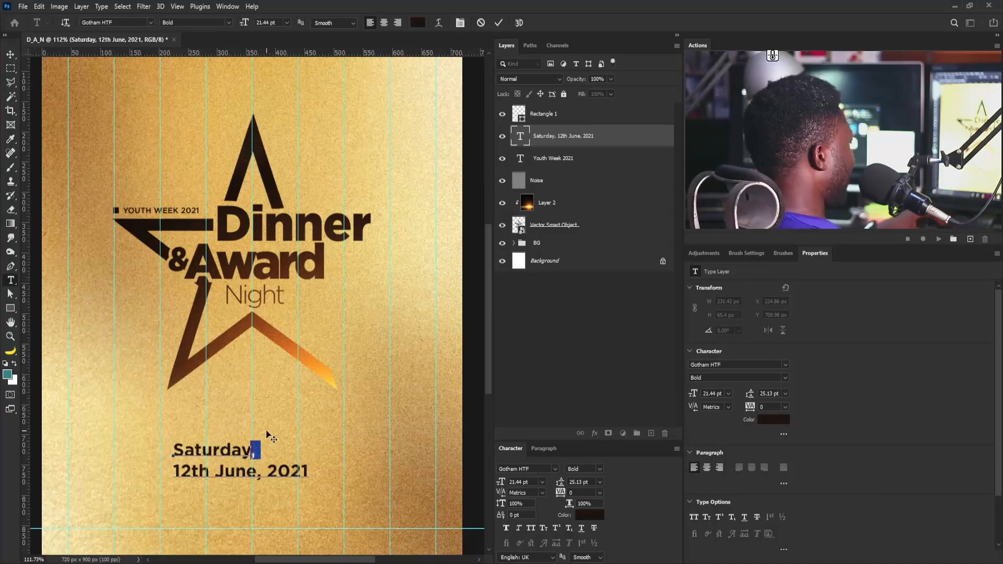
key(BackSpace)
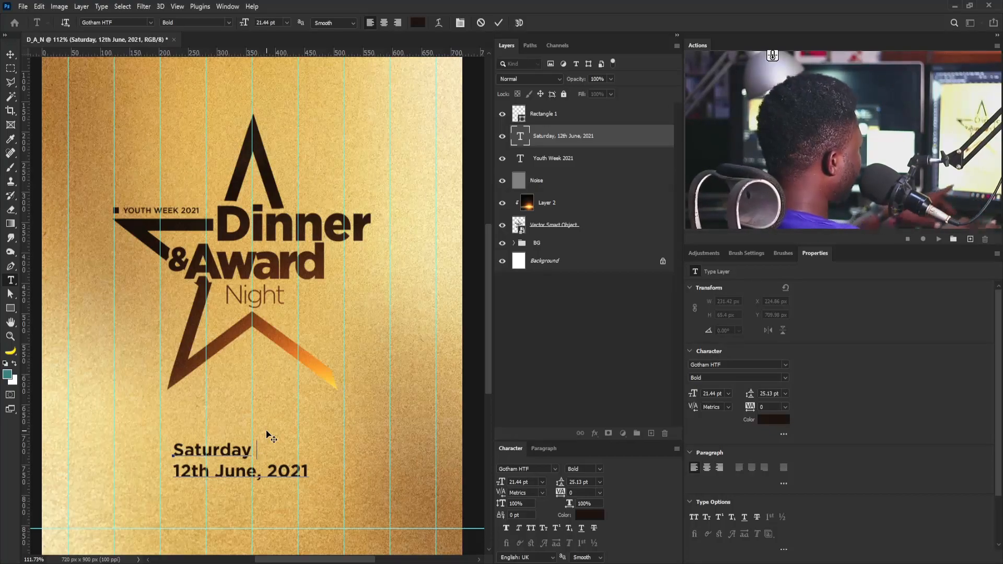
text(6pm)
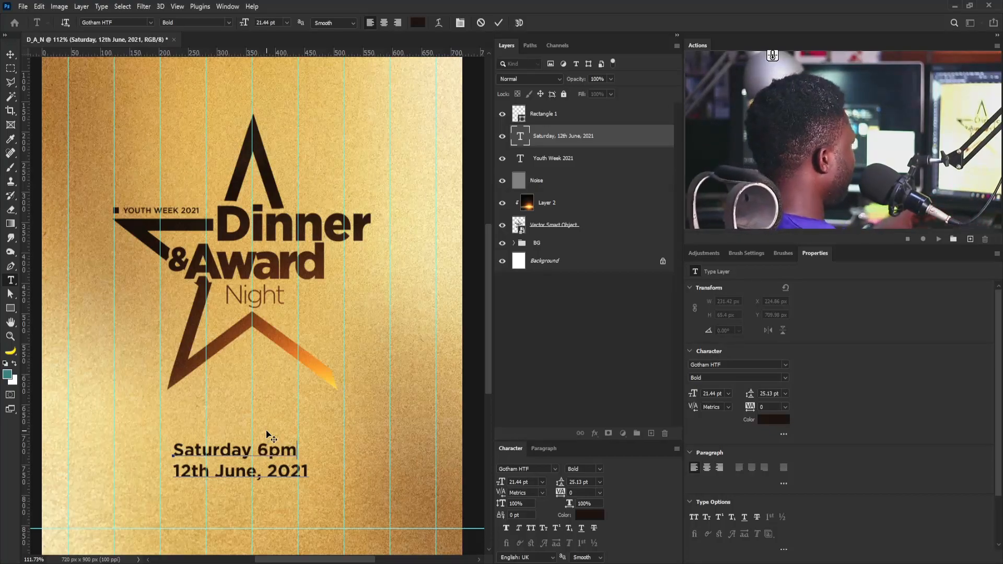
Set the tracking of the whole two-line date text to -40
key(ctrl+a)
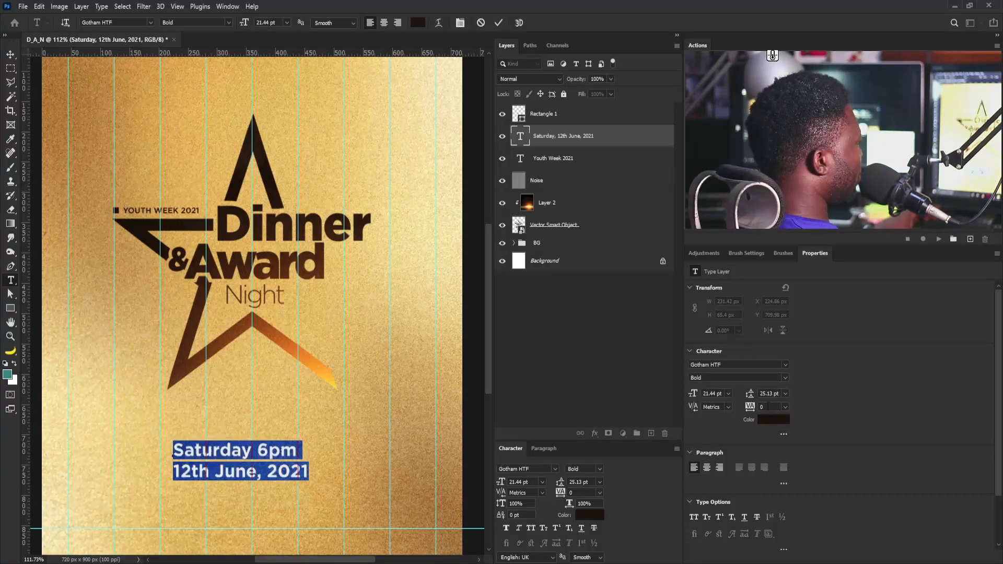
key(shift+Down)
key(shift+Down)
key(shift+Down)
key(shift+Down)
key(shift+Down)
key(shift+Down)
key(shift+Down)
key(shift+Down)
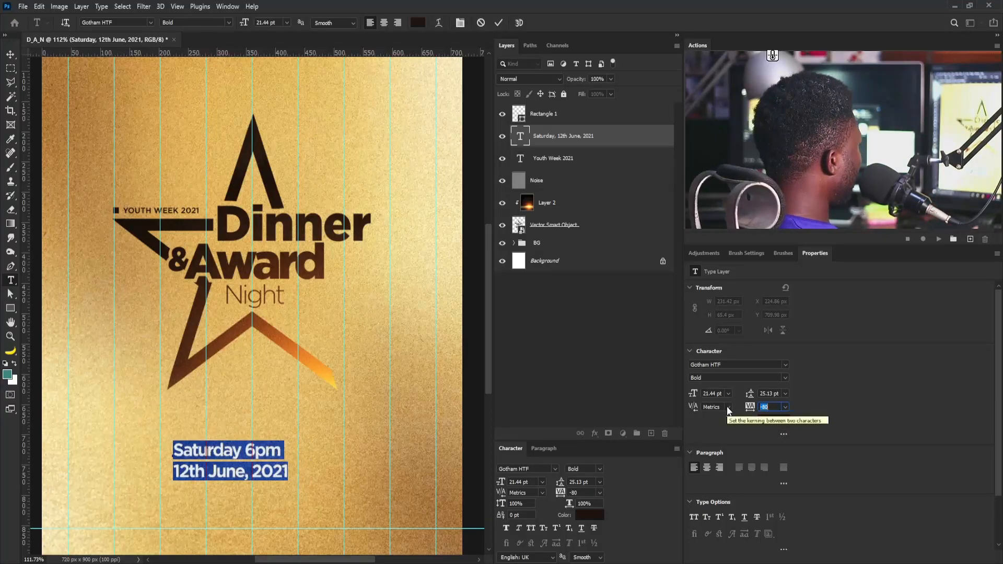
key(shift+Up)
key(shift+Up)
key(shift+Up)
key(shift+Up)
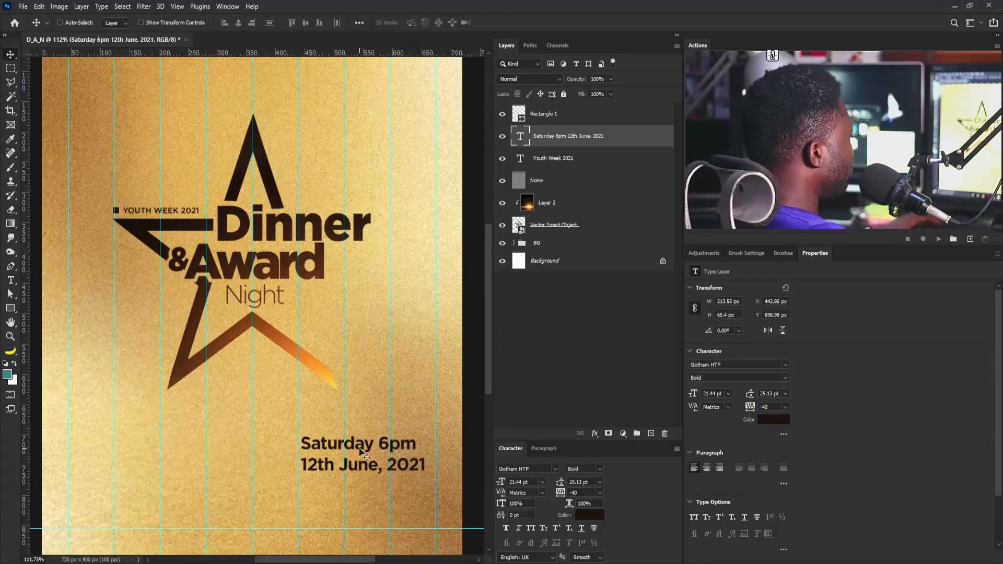
Move the date text to the flyer's lower right, starting at the vertical guide, and scale it to 112.11%
drag(360, 449, 358, 455)
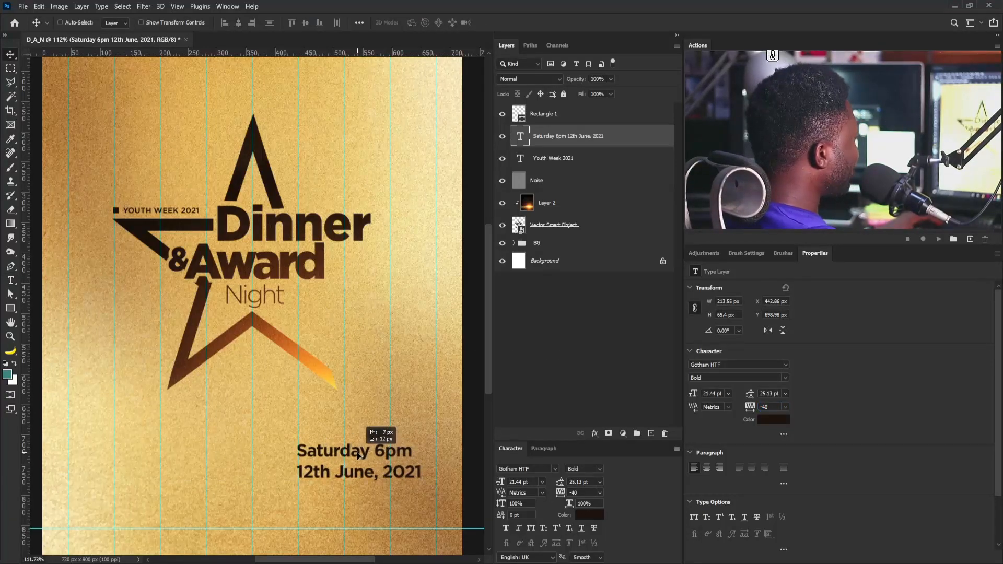
key(ctrl+t)
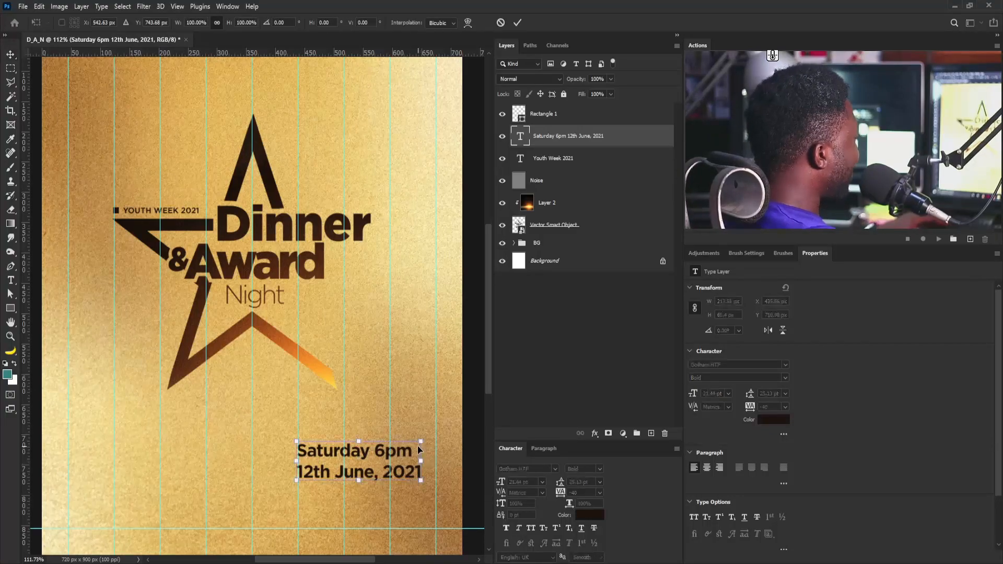
drag(421, 443, 437, 437)
key(Return)
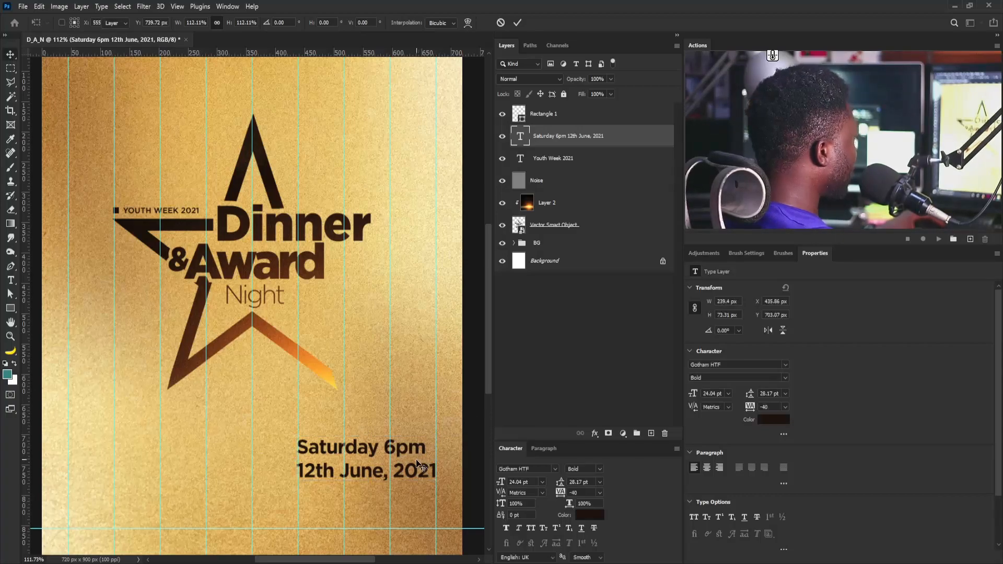
Set the leading of the date text to 28 pt
drag(782, 394, 729, 391)
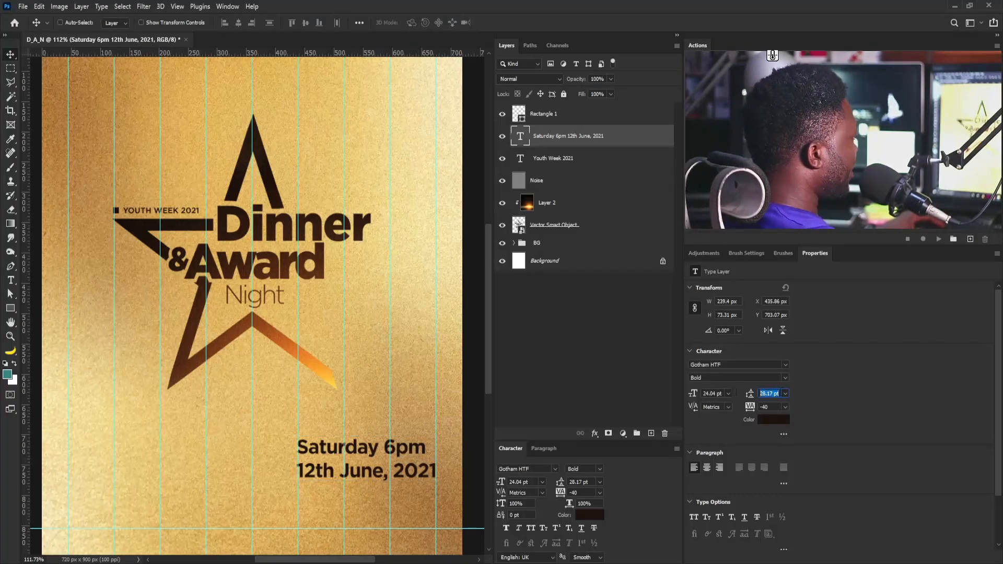
key(Down)
key(Down)
key(Return)
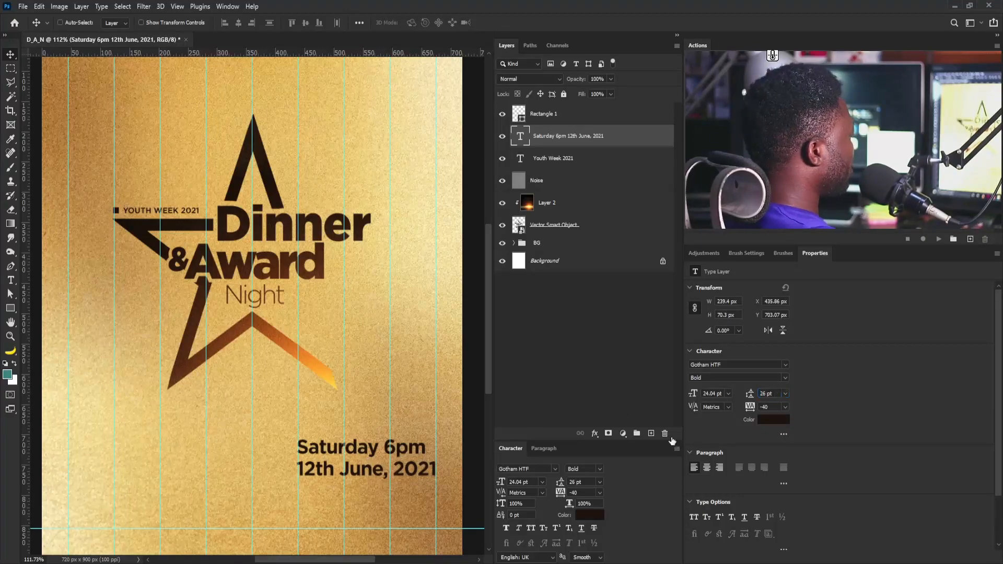
click(752, 396)
key(Up)
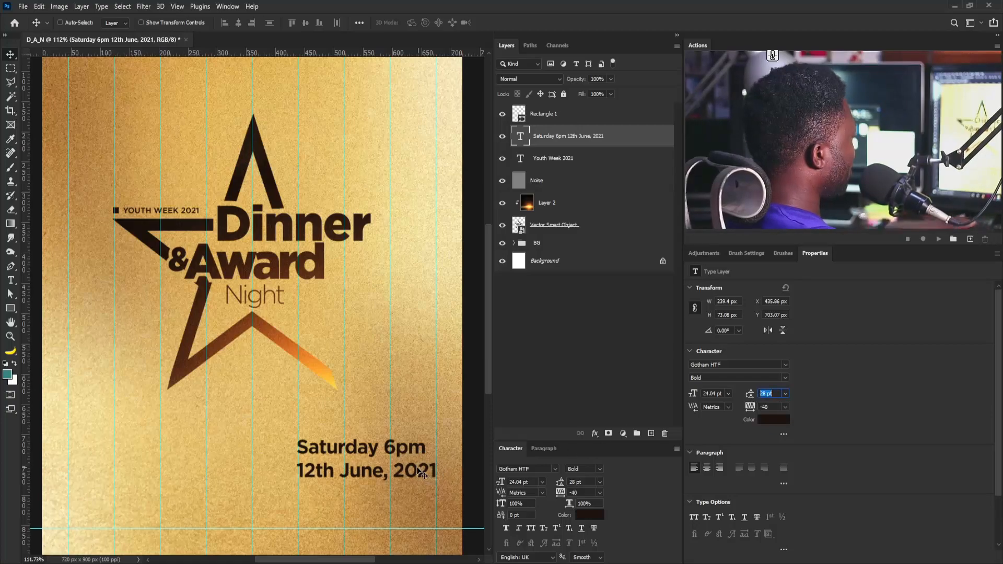
key(Return)
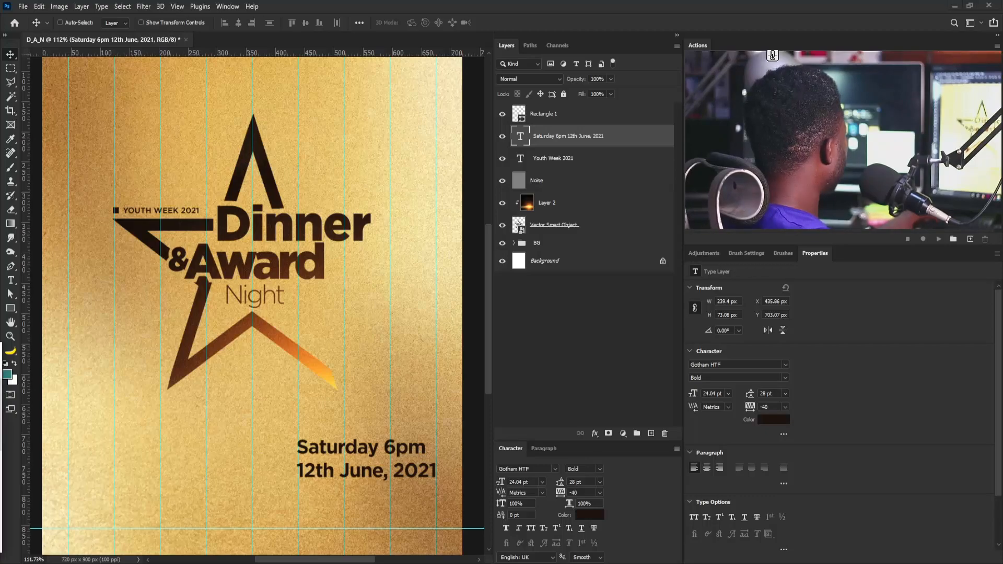
Add the venue's street address as a new text layer and set its font style to Book
click(11, 281)
click(187, 472)
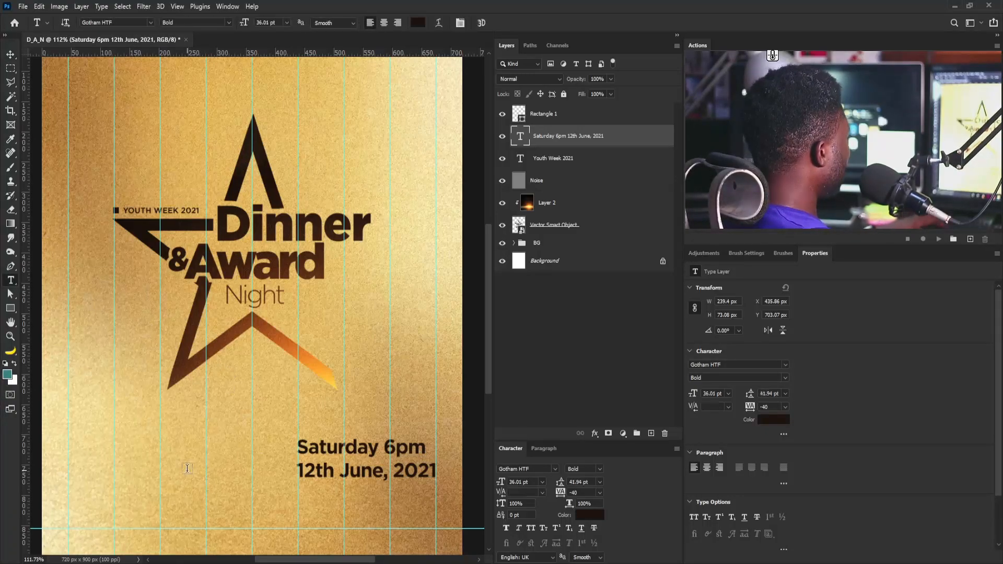
text(102 George Craig St)
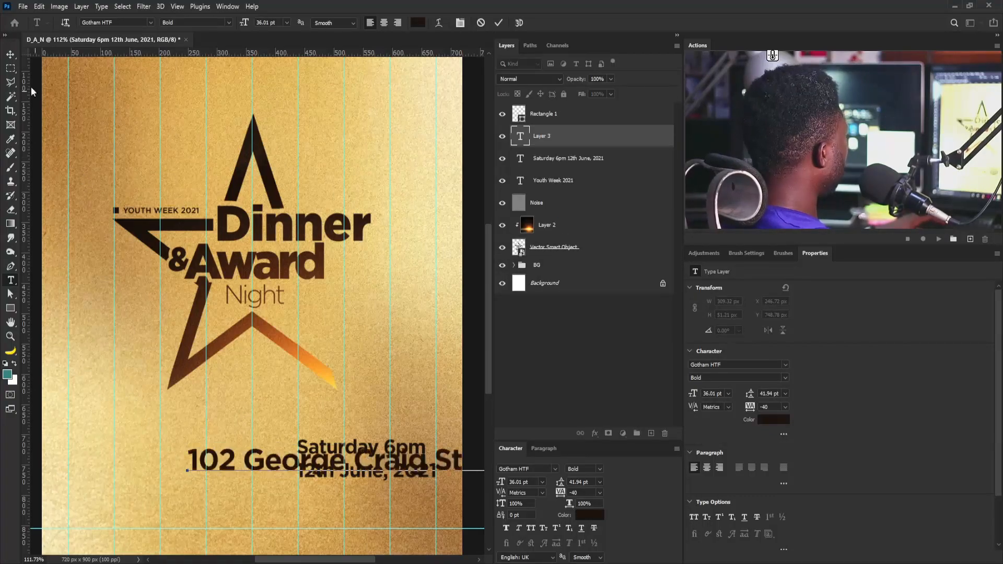
click(11, 53)
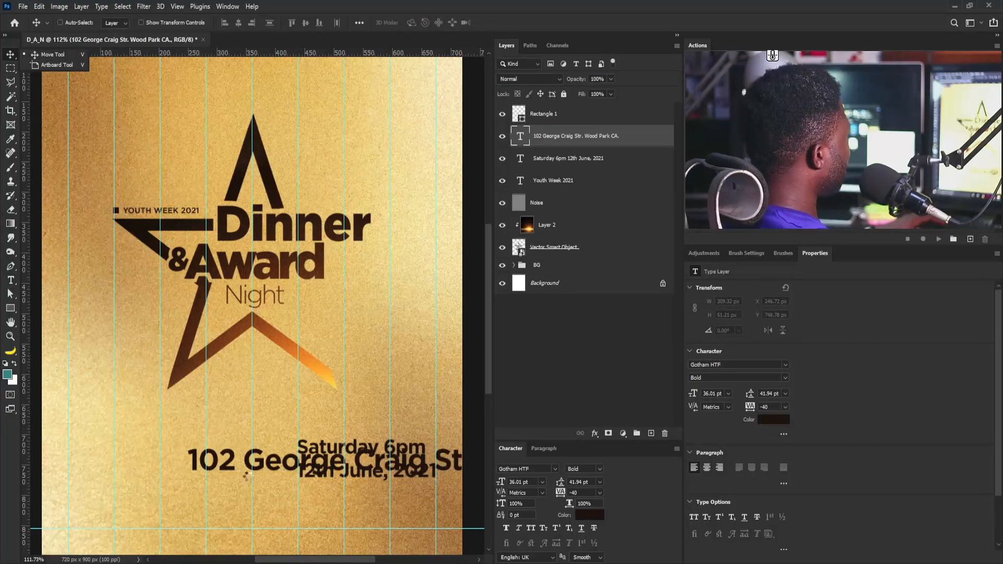
click(787, 378)
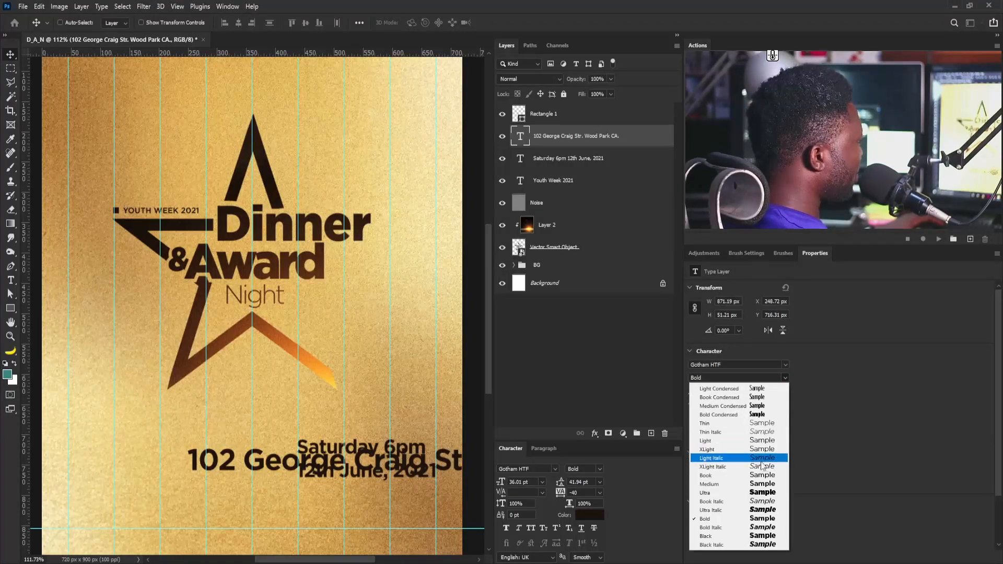
click(765, 478)
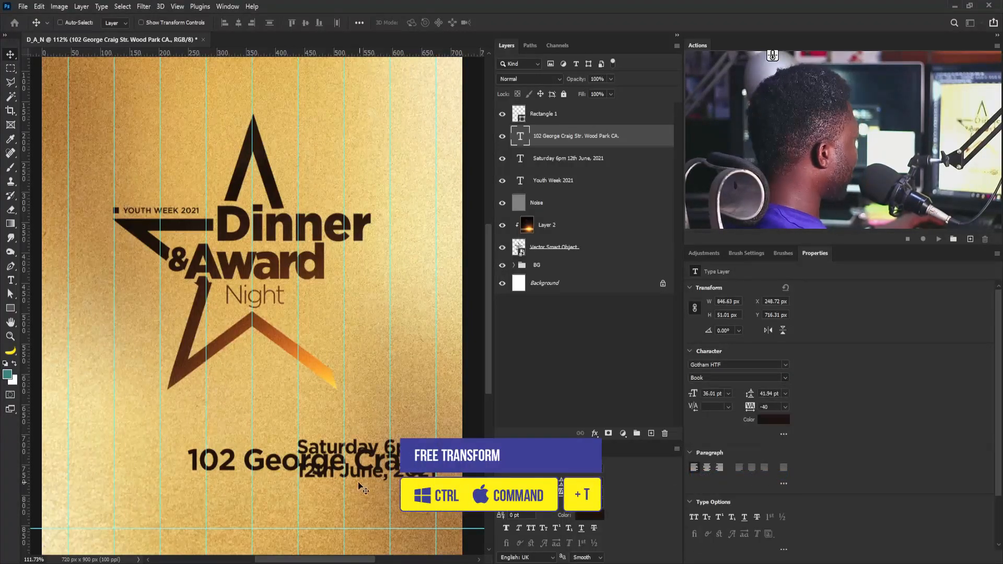
Scale the address text to 48.44% and move it below the date text
key(ctrl+t)
drag(189, 473, 314, 473)
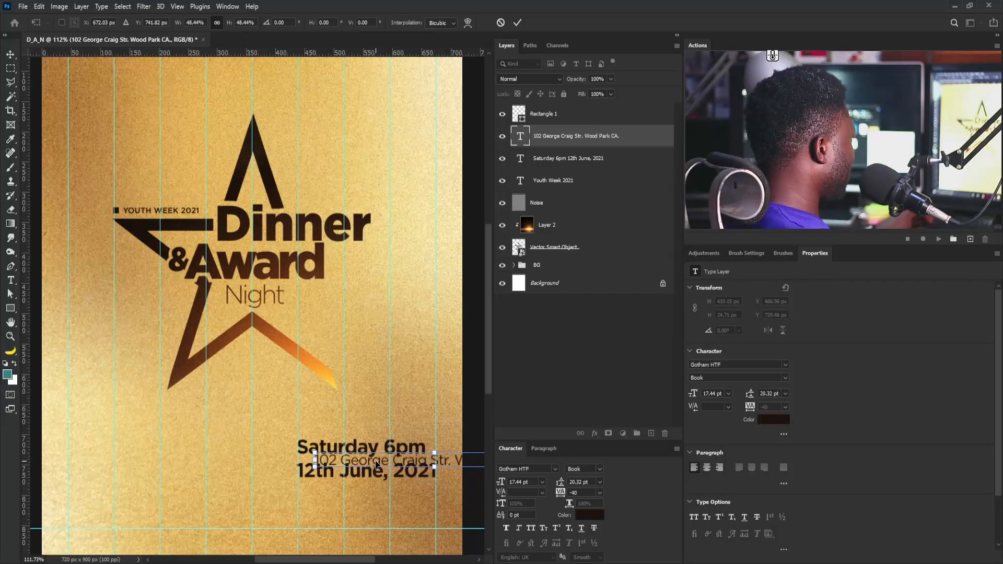
key(Return)
drag(395, 460, 251, 488)
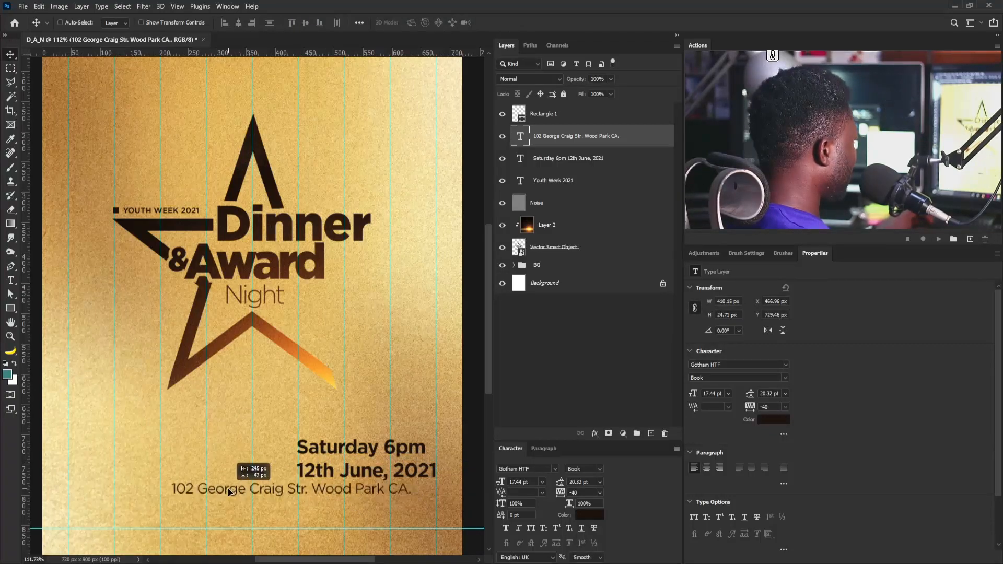
Break the address after the street name, align it under the date's left edge, and set its leading to 24 pt
double_click(251, 488)
click(311, 488)
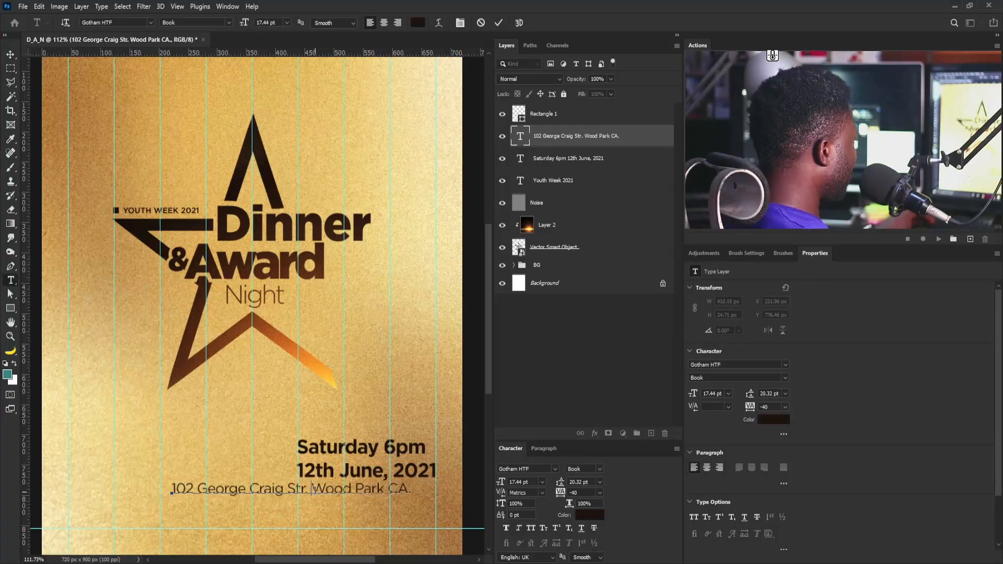
key(Return)
click(12, 54)
drag(212, 494, 339, 504)
text(22)
key(Return)
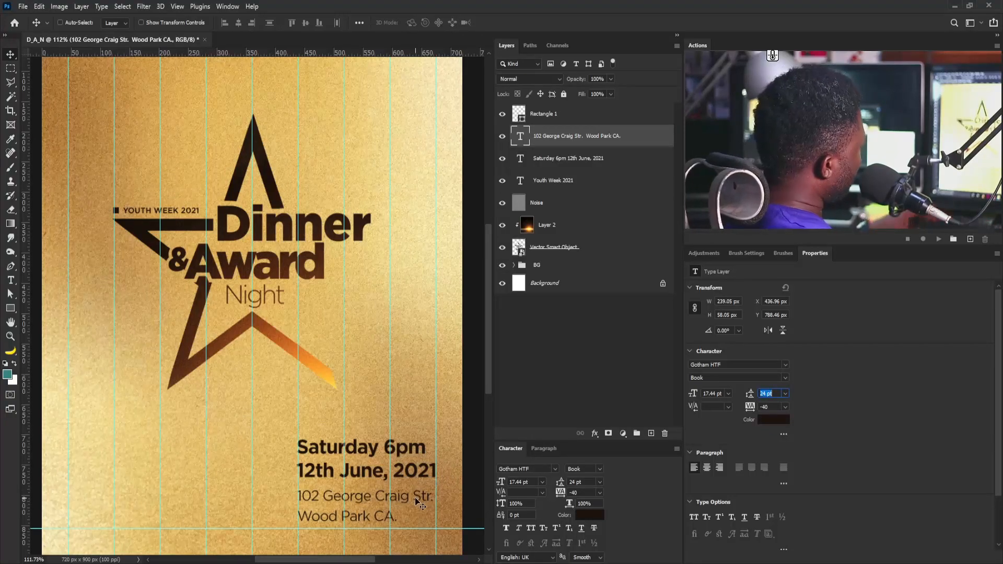
Scale the two-line address text to 90.37%
key(ctrl+t)
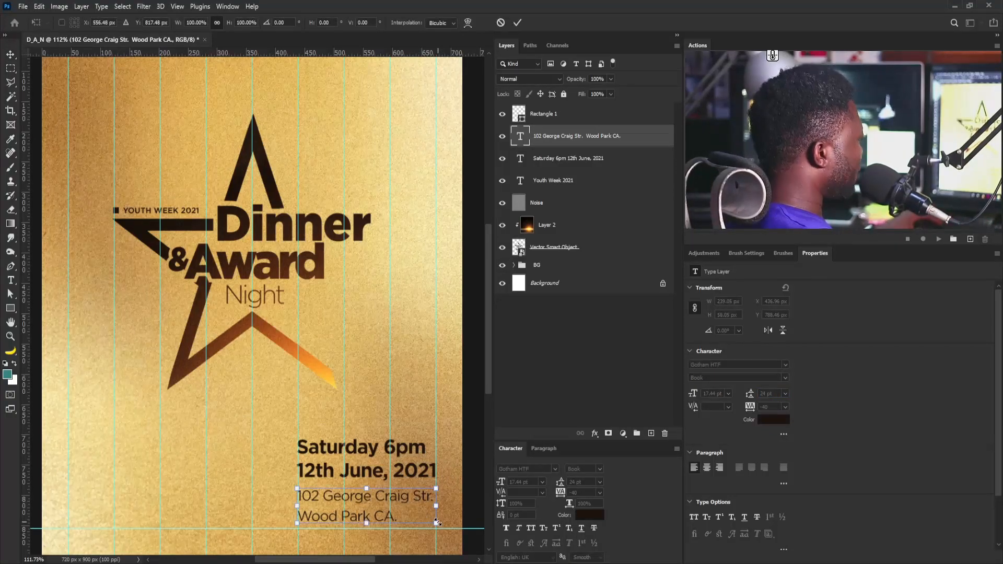
drag(437, 522, 423, 519)
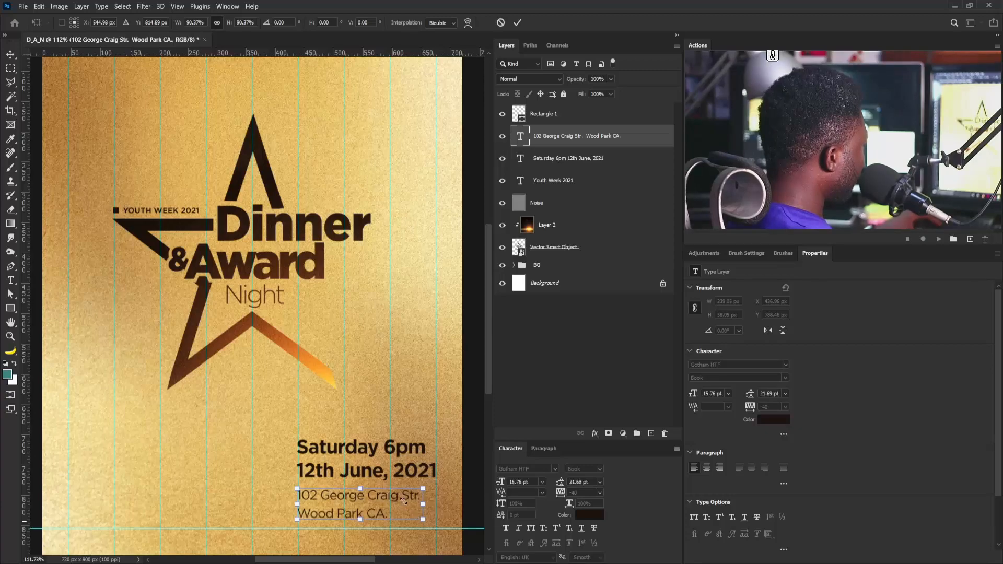
key(Return)
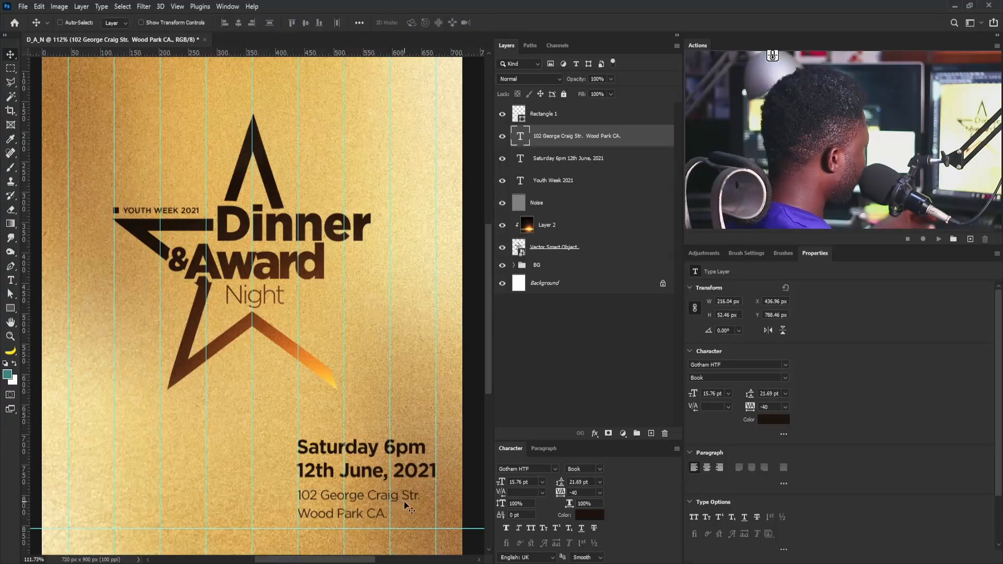
Set the address text to Medium and shift the date and address down so the address rests on the horizontal guide
click(785, 378)
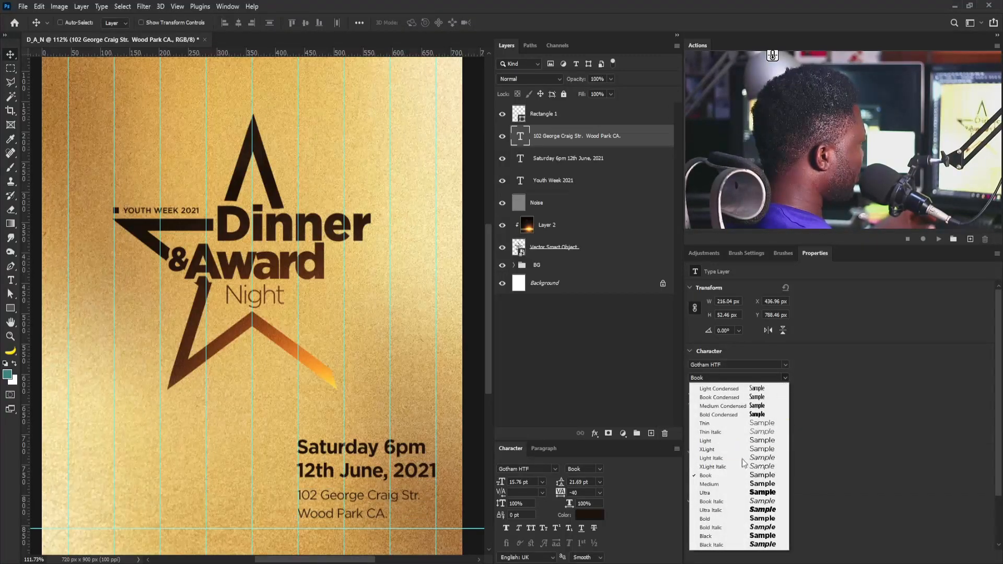
click(742, 486)
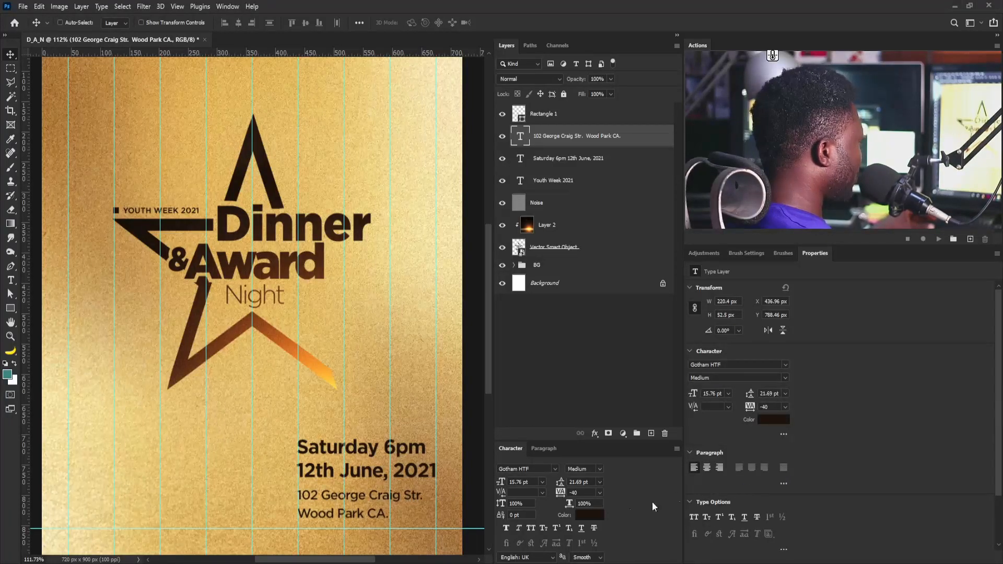
drag(406, 497, 412, 483)
ctrl+click(561, 163)
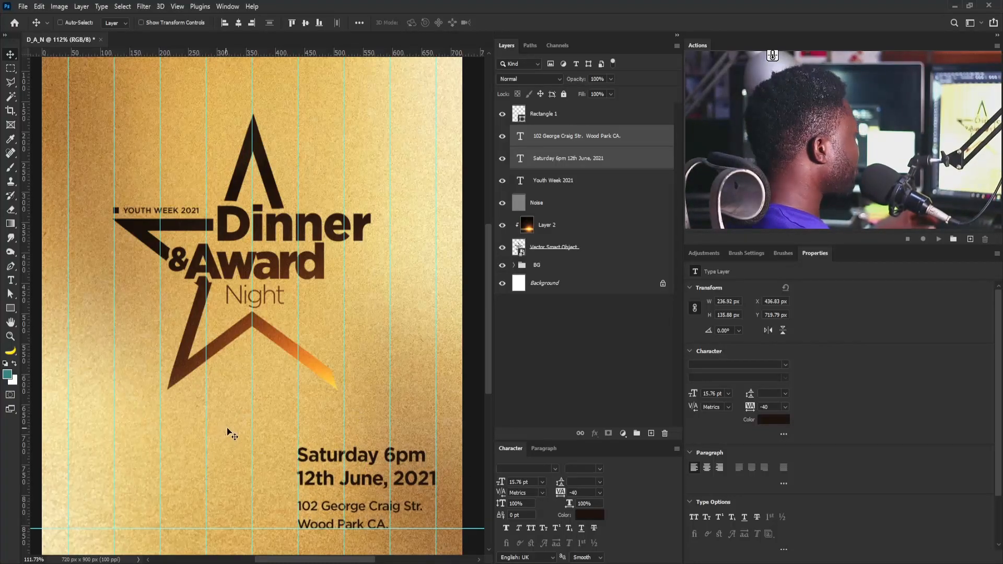
Duplicate the date text layer and place the copy at the top of the layer stack
right_click(369, 455)
click(384, 459)
drag(558, 164, 648, 432)
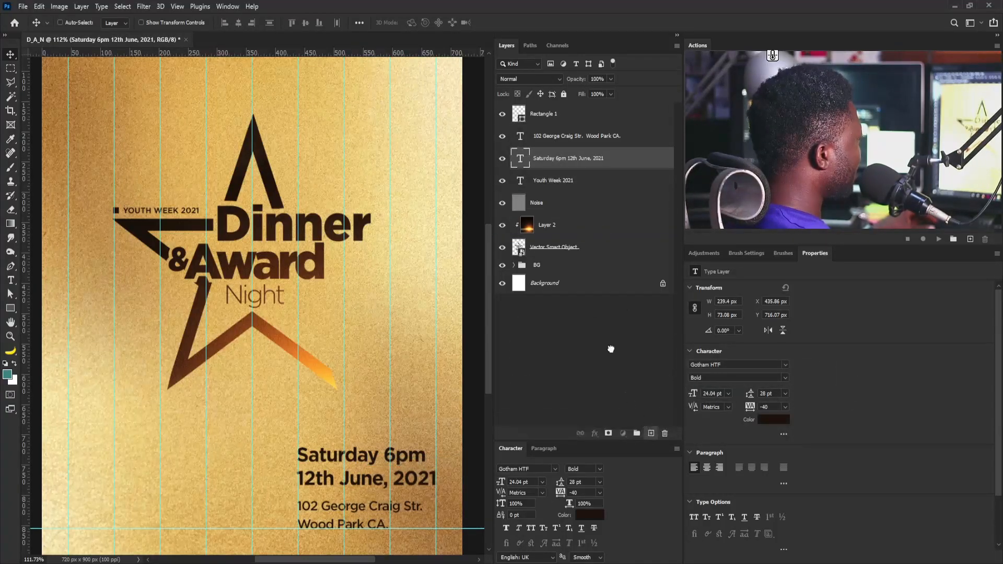
drag(554, 161, 551, 106)
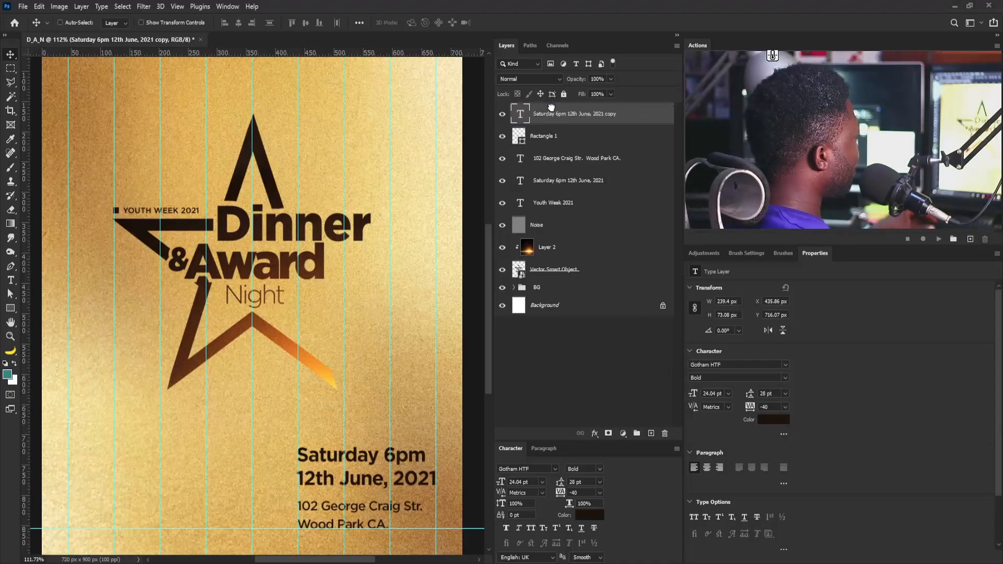
Reword the date copy as a two-line "Red Carpet" label left of the date and scale it to 83.23%
drag(360, 470, 261, 460)
double_click(261, 460)
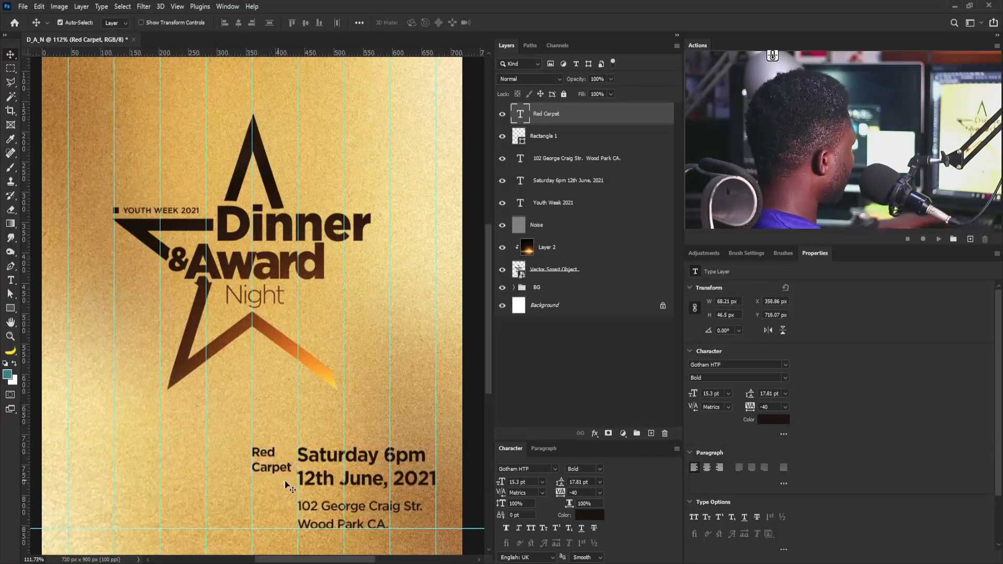
key(ctrl+t)
drag(291, 474, 285, 470)
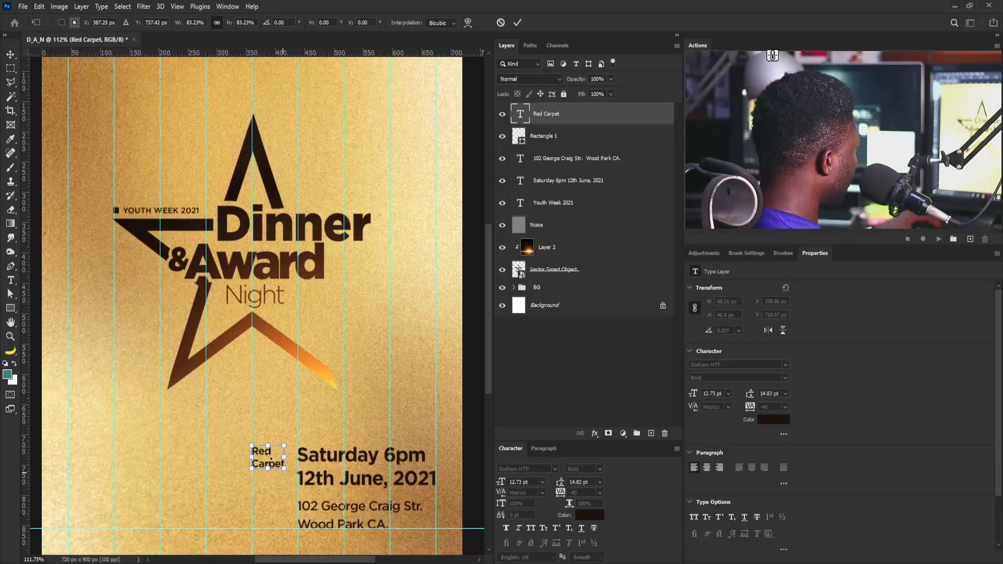
key(Return)
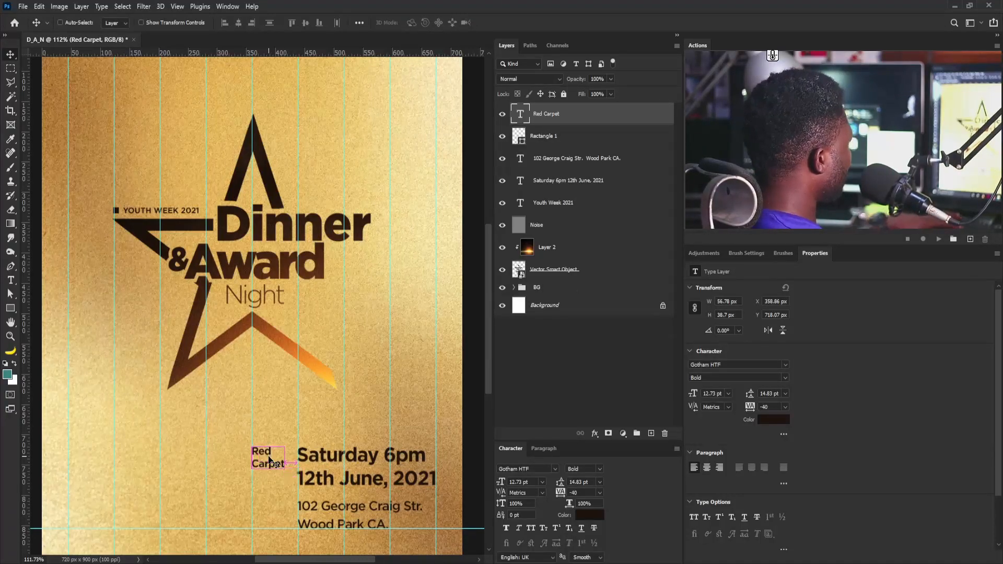
Duplicate the "Red Carpet" label, place the copy directly below it and reword the copy as "4pm"
key(ctrl+j)
drag(267, 462, 266, 489)
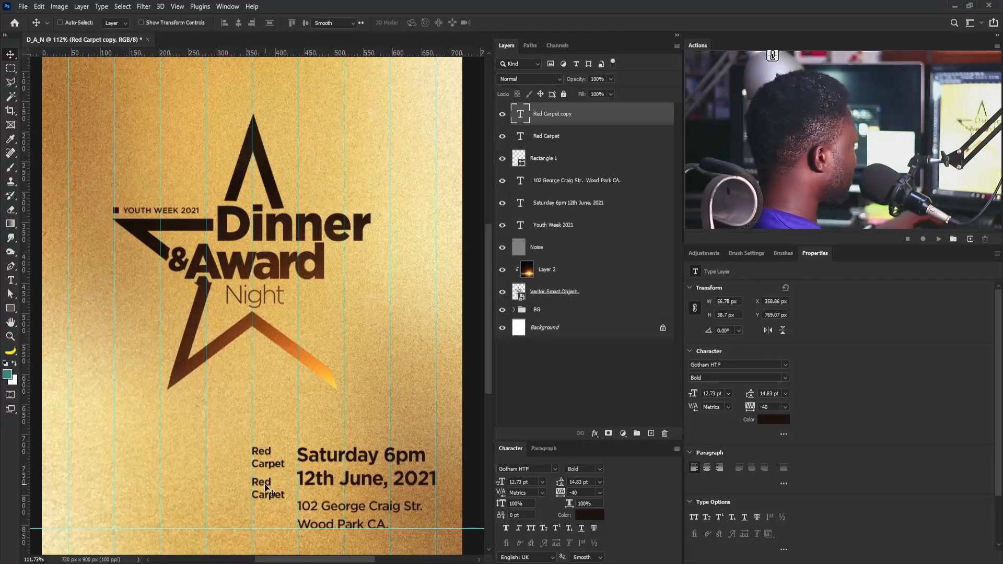
double_click(269, 484)
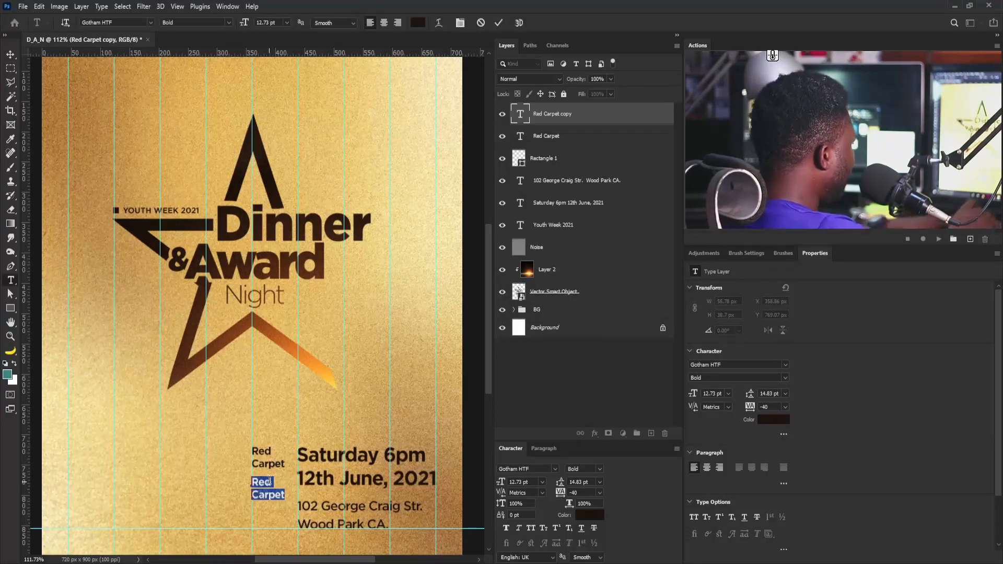
text(4pm)
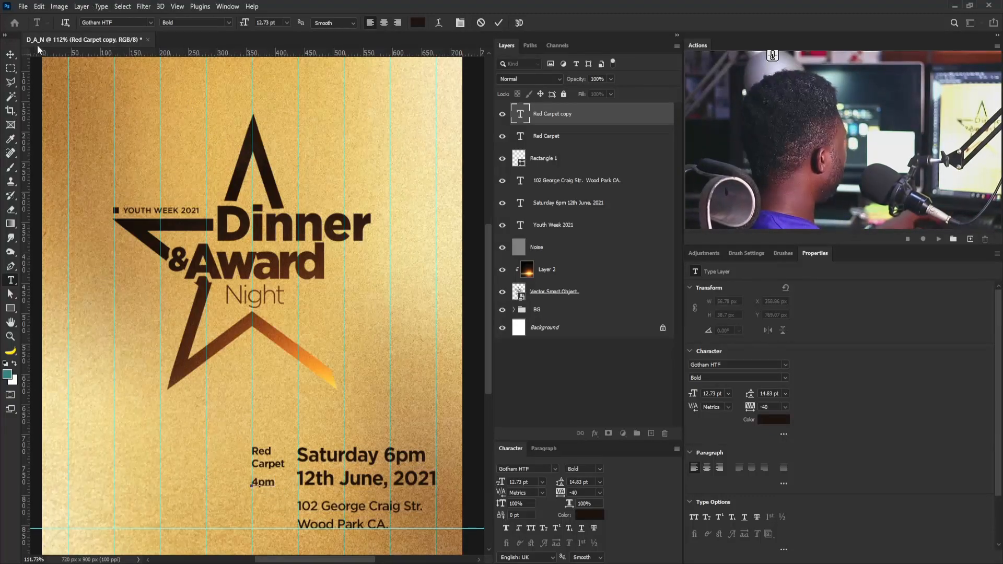
key(ctrl+Return)
Enlarge the "4pm" text to about 21.89 pt beneath the "Red Carpet" label
key(ctrl+t)
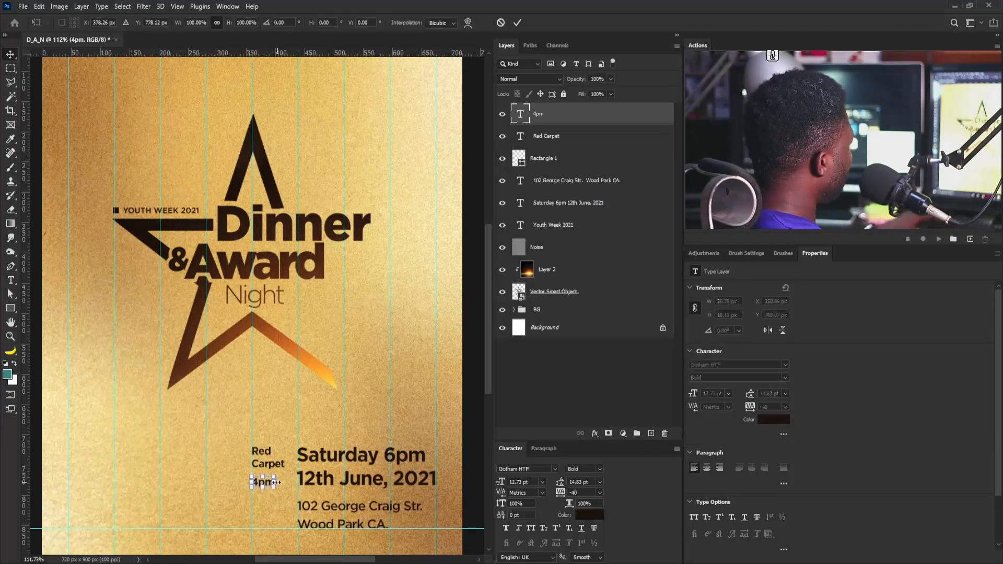
mouse_move(278, 470)
mouse_down()
mouse_move(295, 470)
mouse_move(277, 482)
mouse_up()
key(Return)
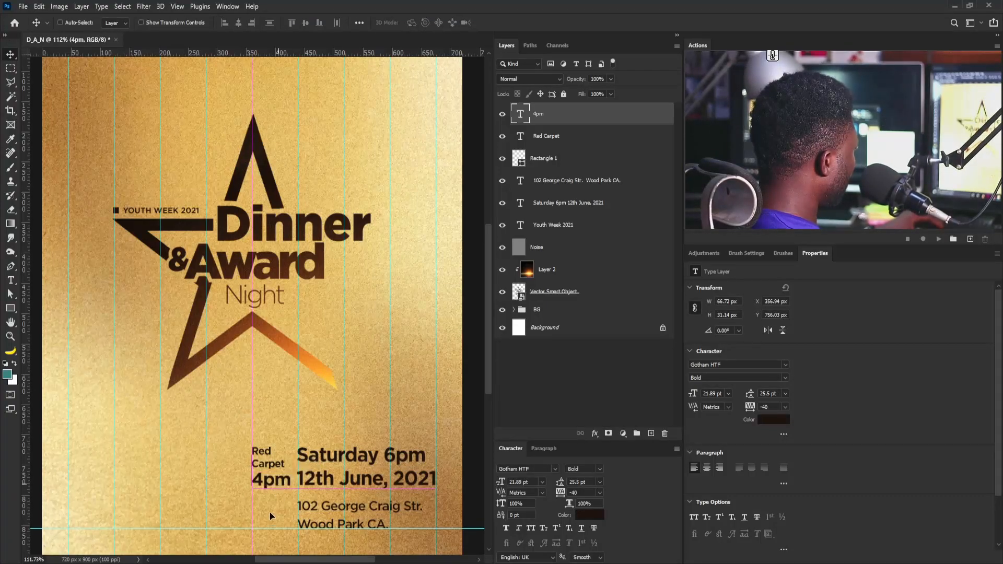
Set the leading of the "Red Carpet" label to Auto
right_click(277, 463)
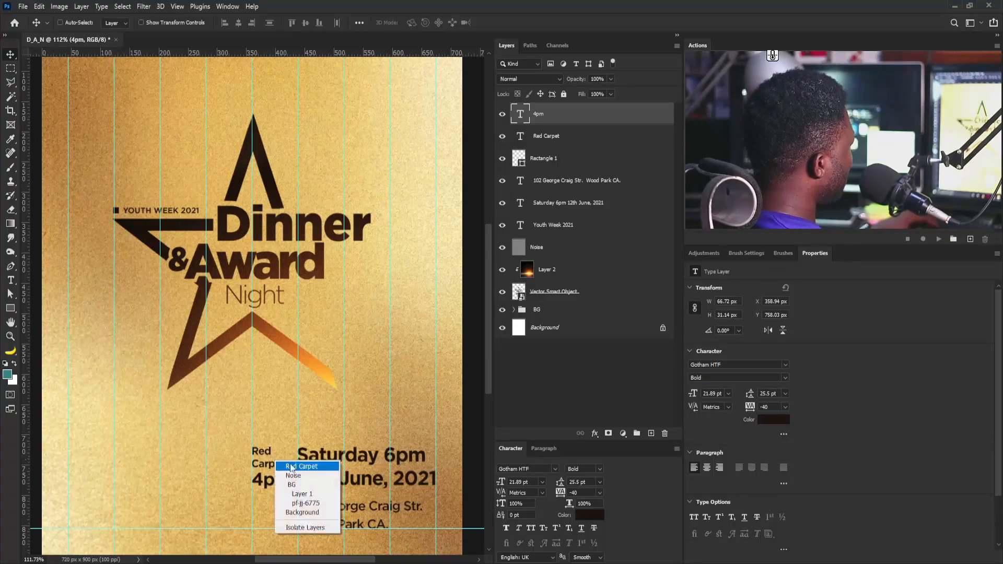
click(295, 467)
drag(777, 393, 711, 401)
key(Down)
key(Up)
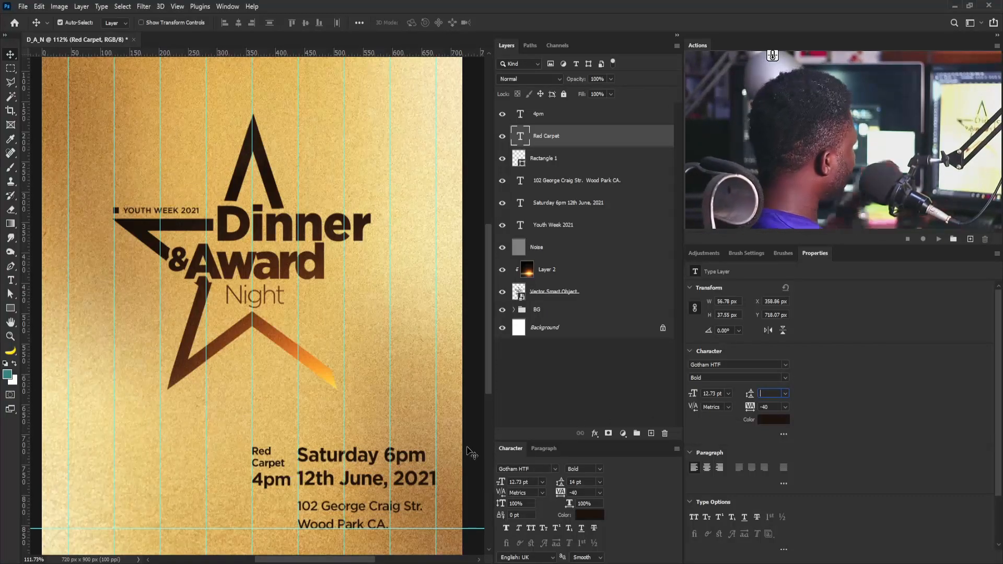
key(Return)
key(Return)
Check the flyer layout with the guides hidden, and show the guides again
key(ctrl+h)
drag(401, 391, 394, 432)
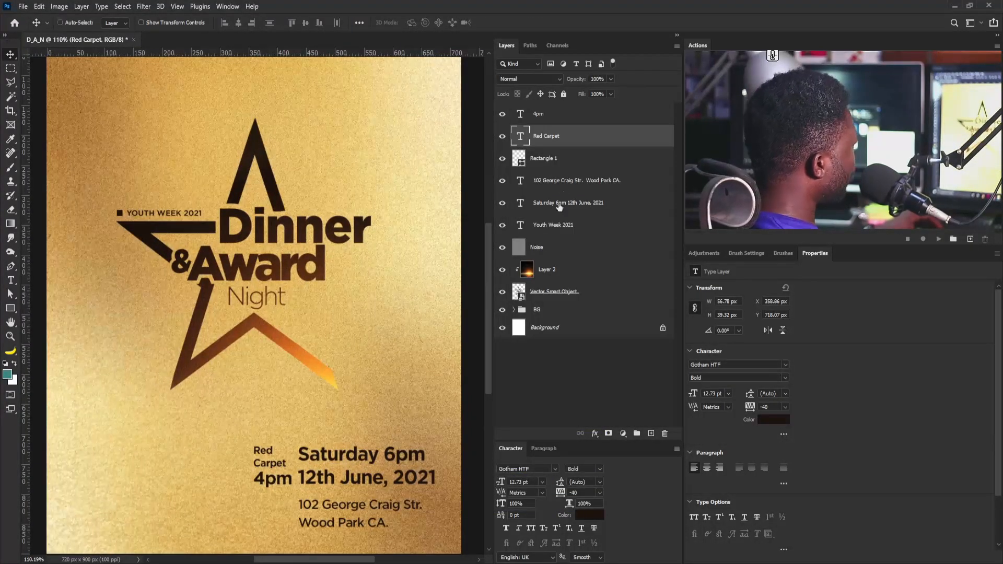
key(ctrl+h)
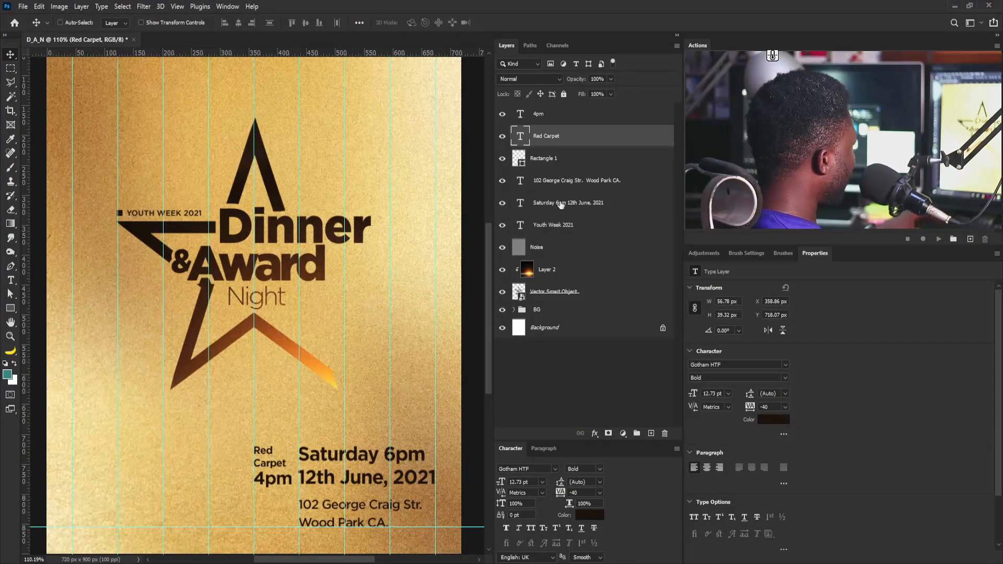
Draw a 32 px square starting on the vertical guide left of the address, with a dark navy fill and no stroke
shift+click(287, 478)
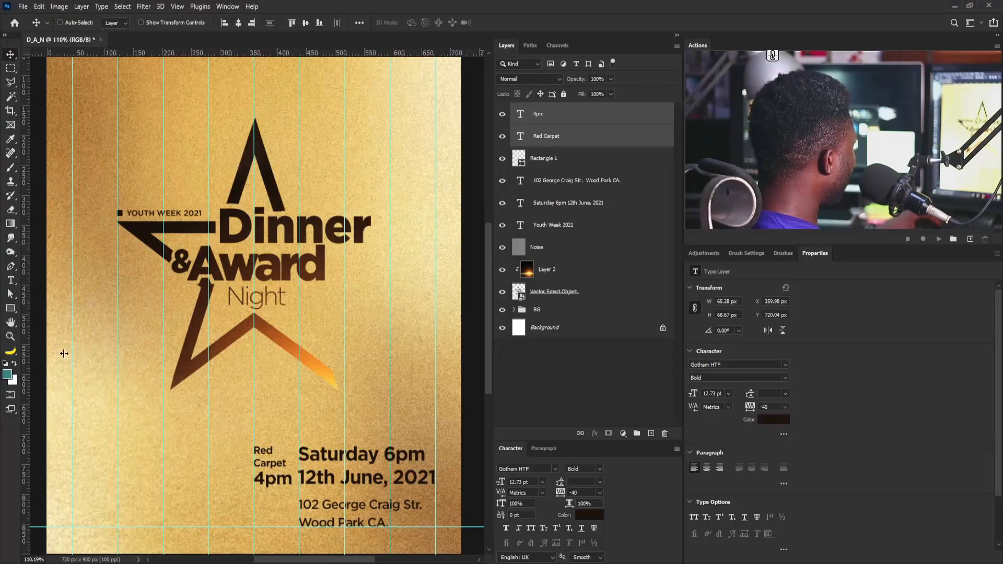
click(10, 308)
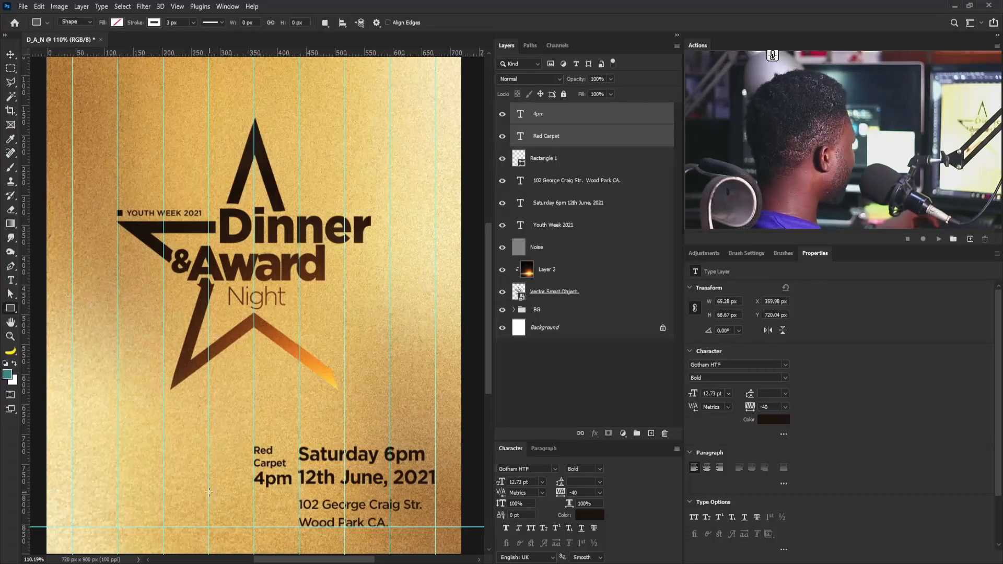
drag(208, 491, 230, 517)
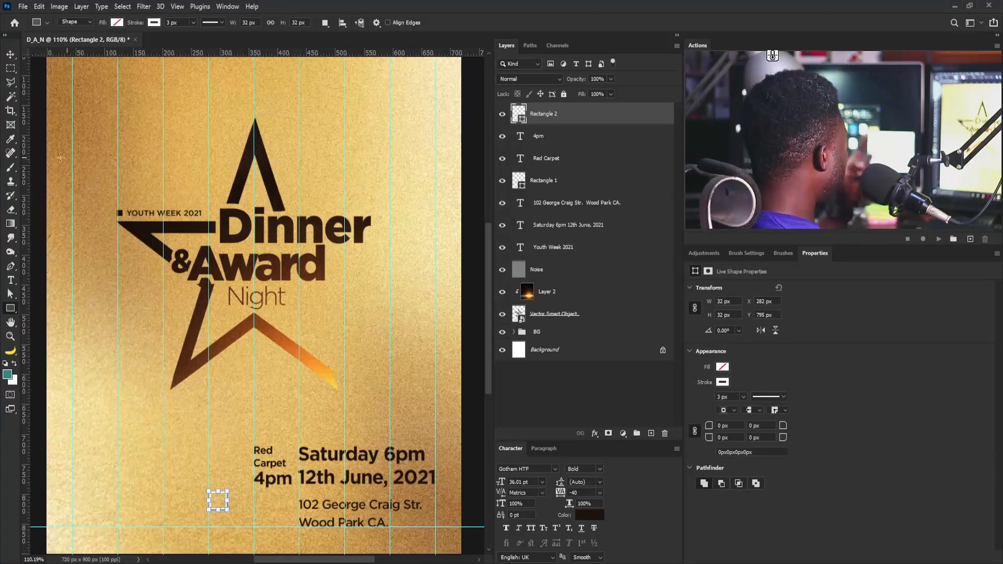
click(118, 22)
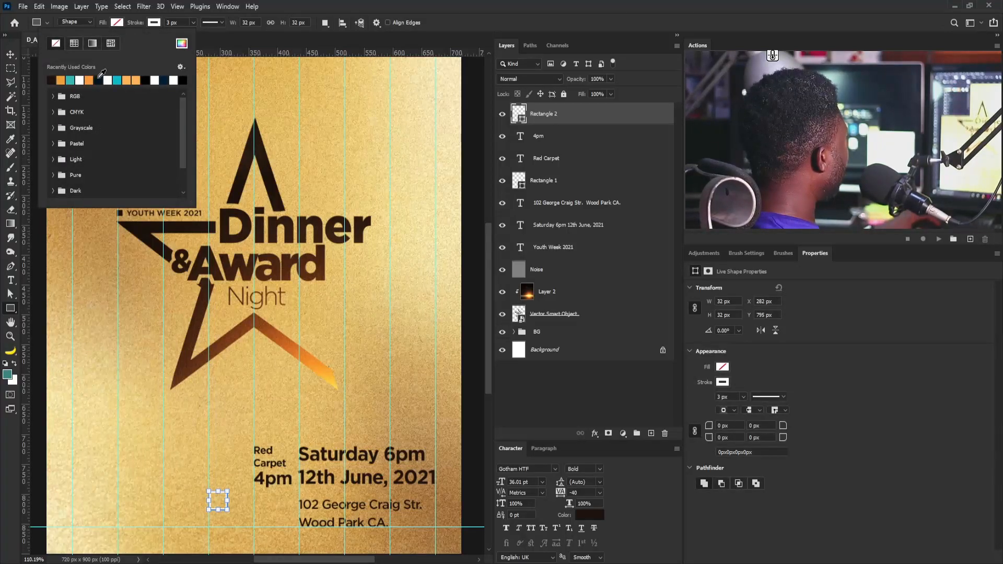
click(98, 80)
click(154, 22)
click(93, 44)
Duplicate the square flush beside the original and scale the pair to span the column between the two vertical guides
key(v)
drag(219, 502, 239, 506)
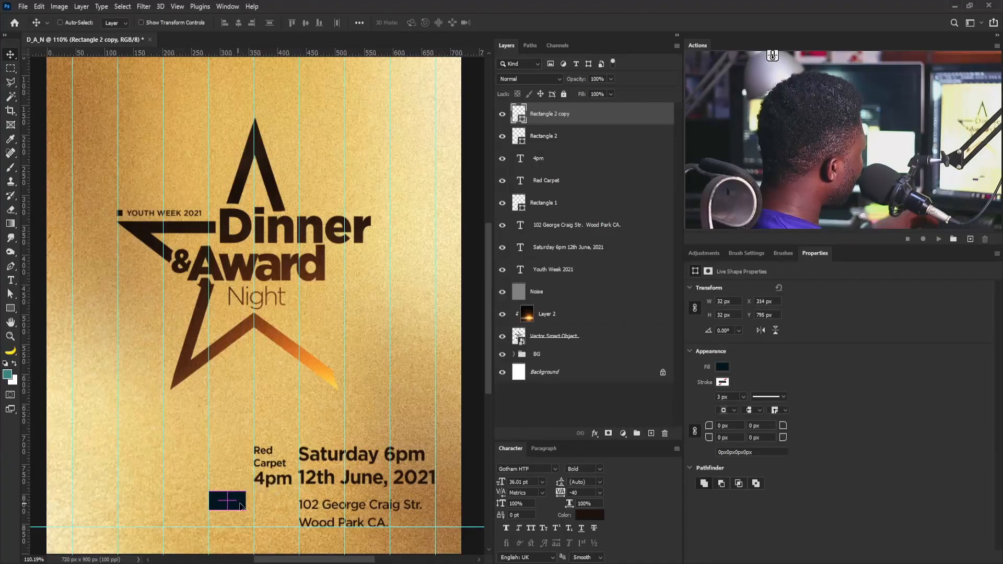
shift+click(548, 139)
key(ctrl+t)
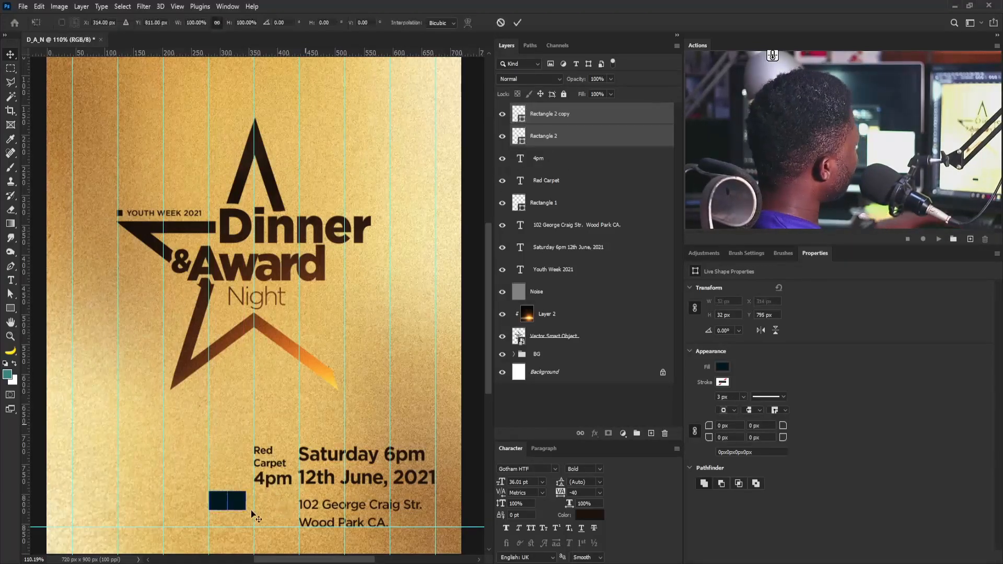
drag(245, 510, 258, 519)
key(Return)
Place a vertical guide along the shared edge of the two squares and delete both squares
drag(30, 499, 231, 500)
drag(608, 130, 663, 433)
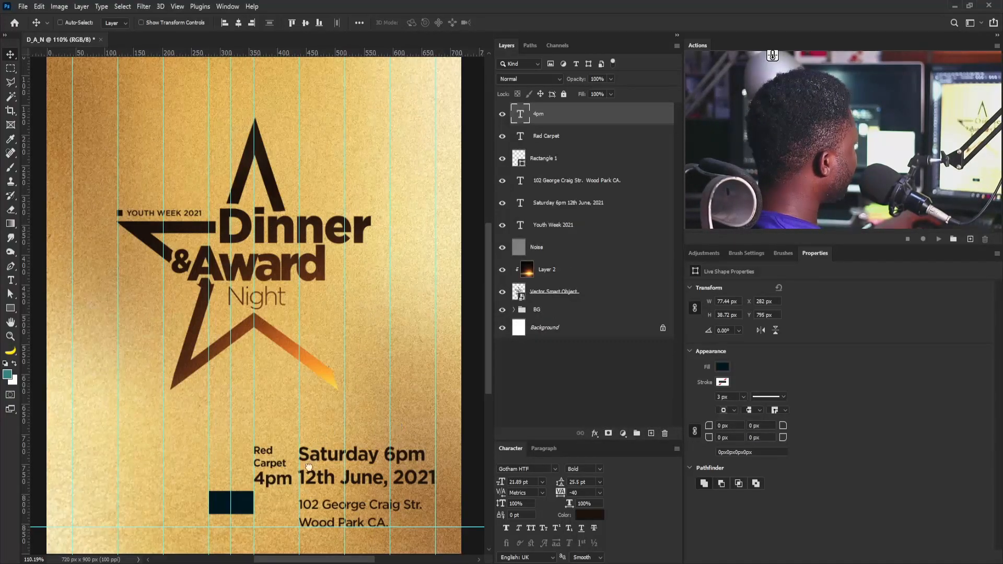
Try to move the "Red Carpet" and "4pm" labels left so they start on the new vertical guide
right_click(271, 465)
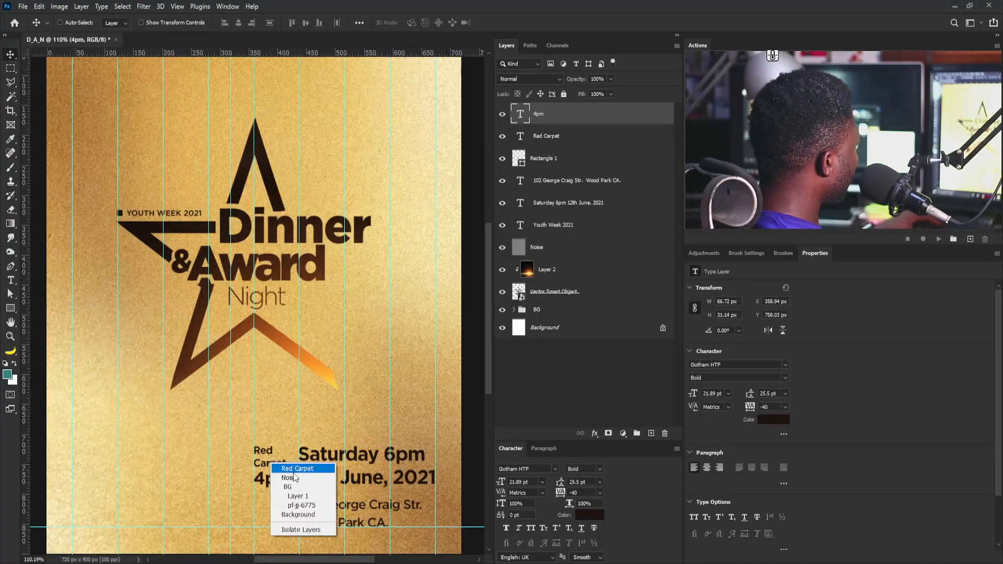
click(285, 467)
shift+click(544, 119)
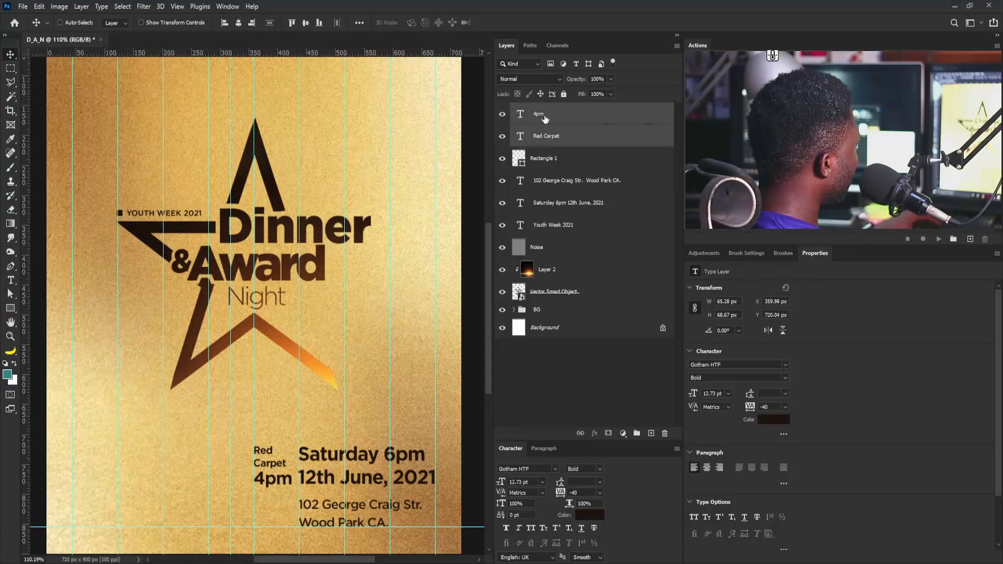
drag(275, 472, 252, 473)
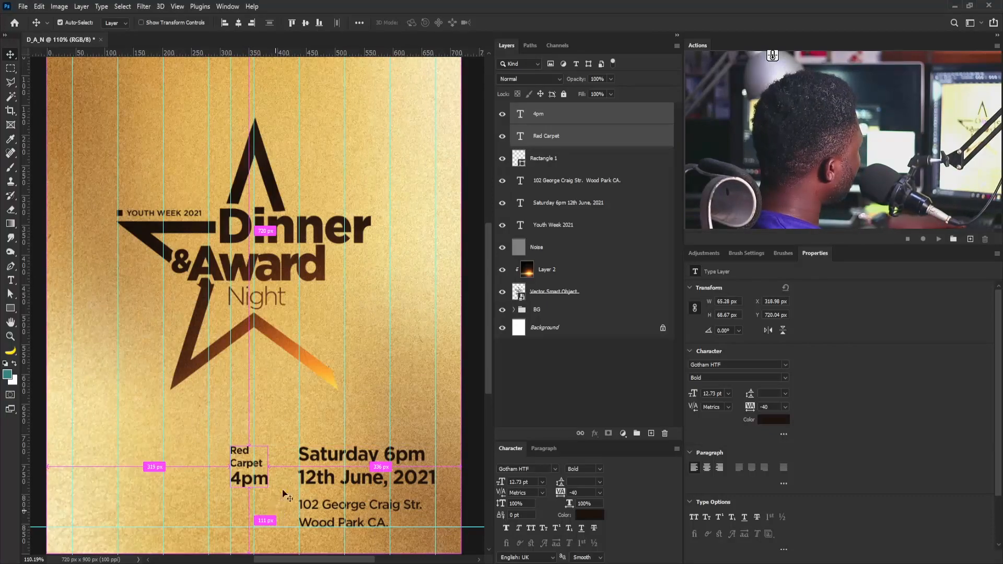
Try scaling the two labels to 97.36%, and restore their original size and position beside the date
key(ctrl+t)
drag(266, 448, 265, 449)
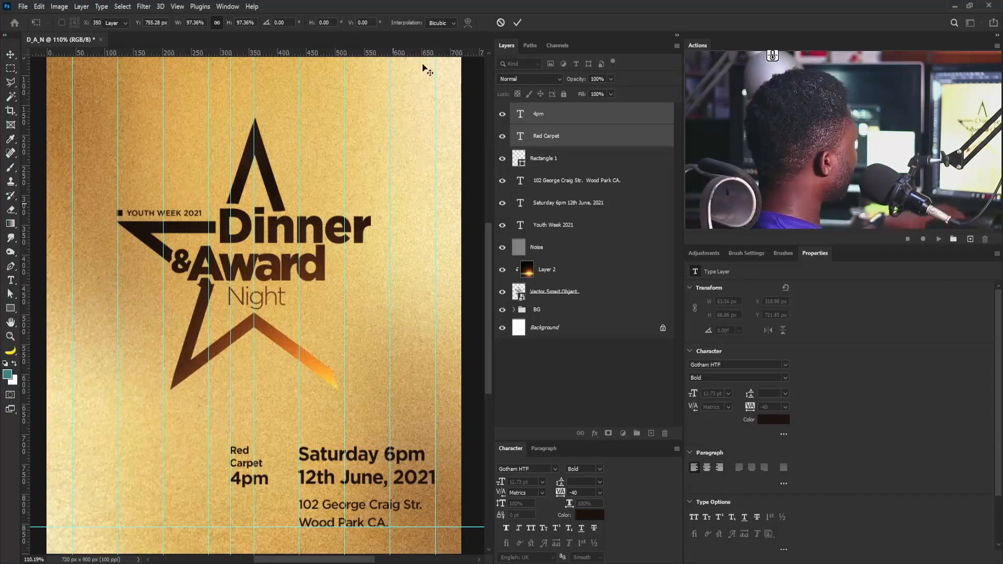
drag(420, 52, 360, 52)
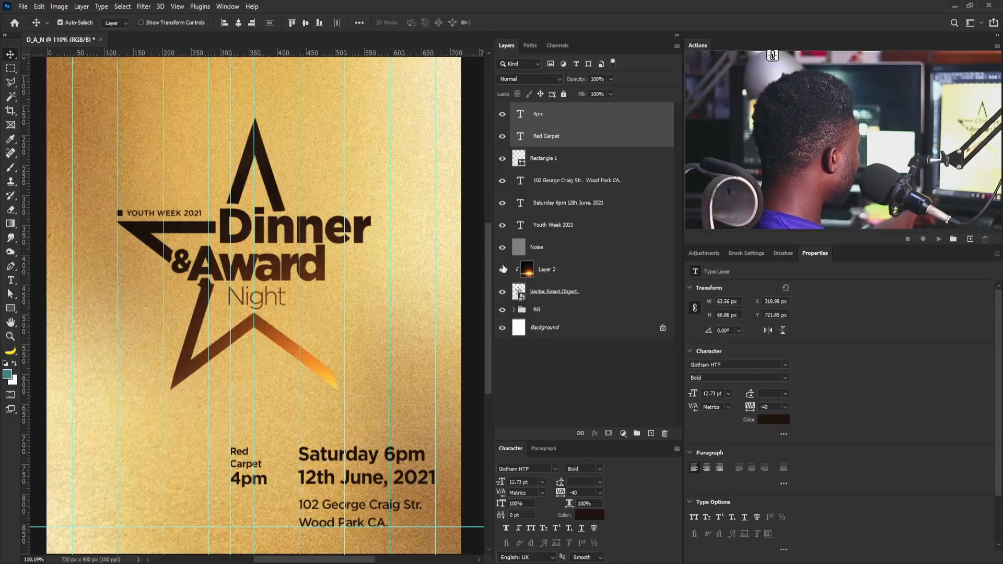
drag(248, 474, 272, 473)
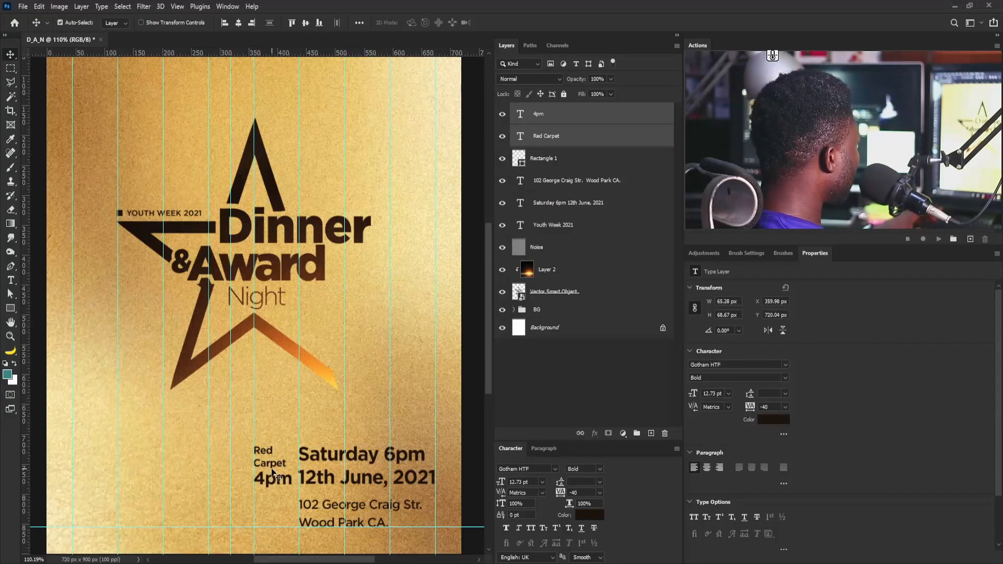
Use a pasted pair of squares to place a vertical guide midway across the column left of the date, and delete the pair
key(ctrl+v)
drag(249, 508, 290, 512)
drag(24, 500, 277, 500)
drag(591, 133, 665, 433)
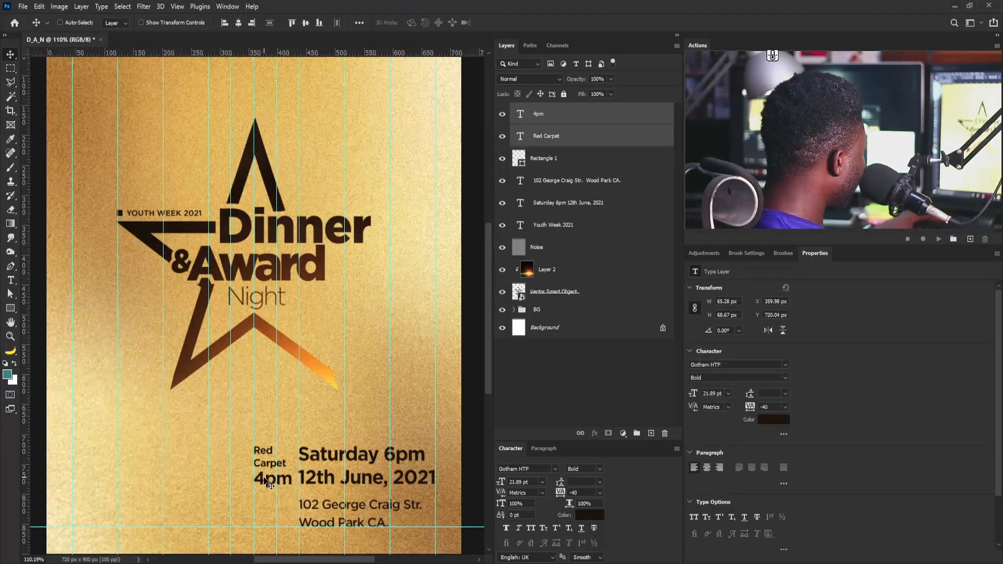
Move the "Red Carpet" and "4pm" labels left, away from the date, and scale only "Red Carpet" down to 11.2 pt
drag(260, 480, 249, 480)
right_click(268, 462)
click(284, 465)
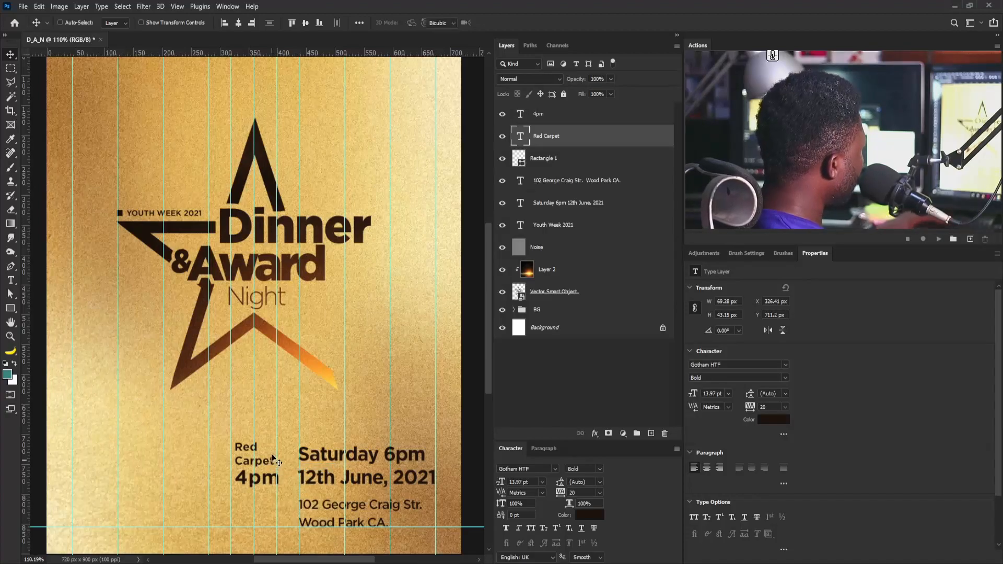
key(ctrl+t)
drag(277, 438, 262, 459)
key(Return)
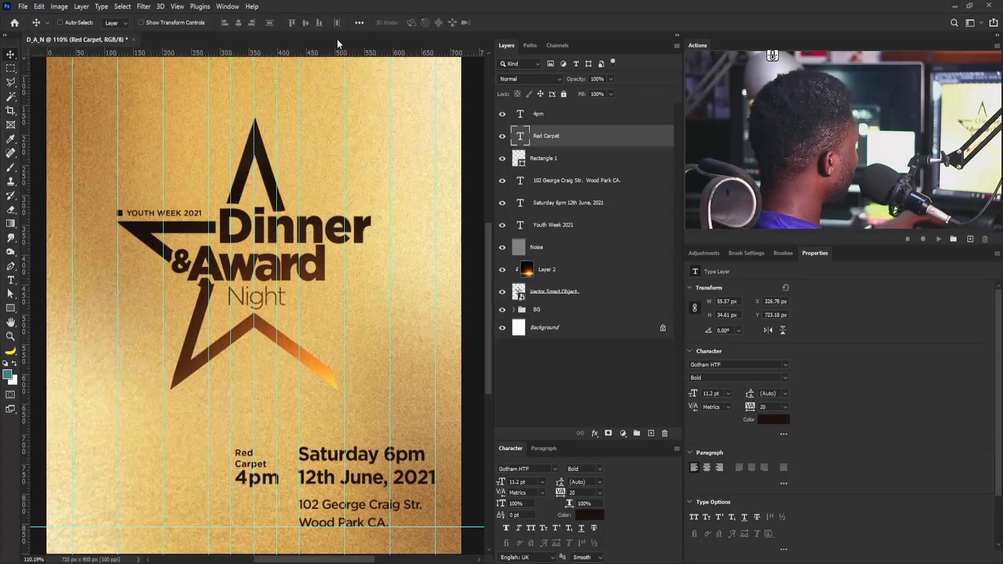
Add horizontal guides at the top and baseline of the two-line date, and nudge "Red Carpet" up 3 px toward the upper guide
drag(337, 51, 346, 447)
drag(380, 56, 368, 484)
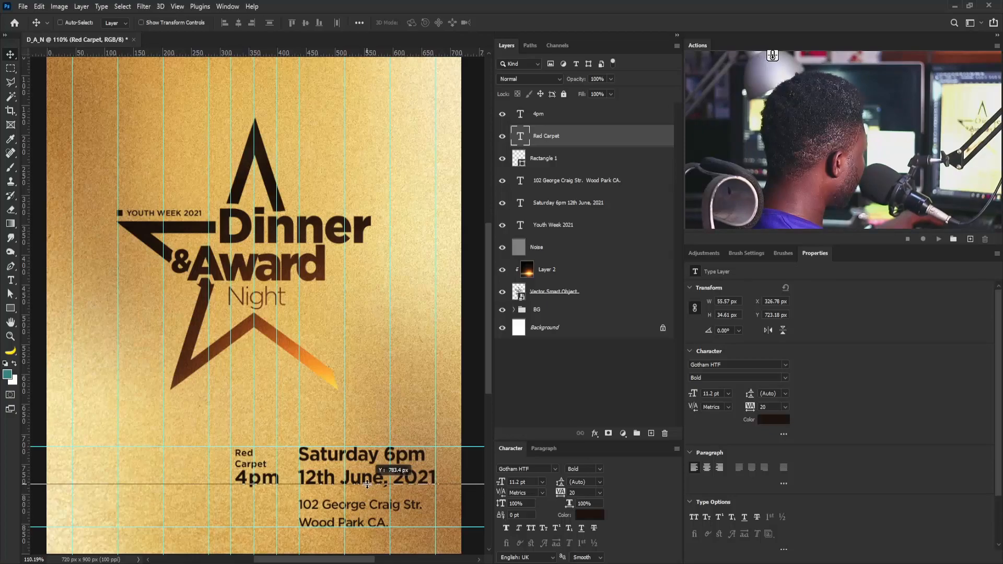
right_click(260, 465)
click(280, 473)
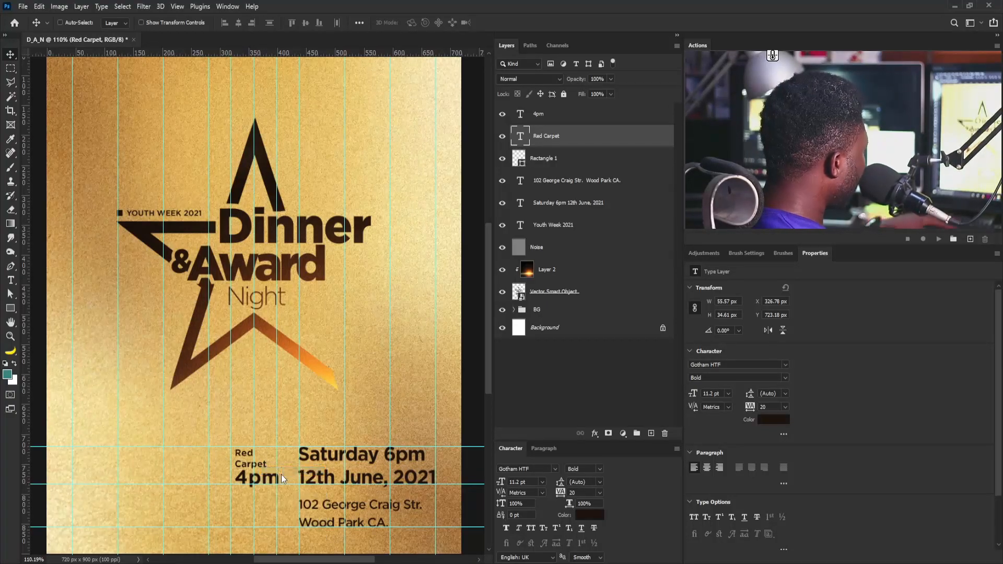
key(Up)
key(Up)
key(Up)
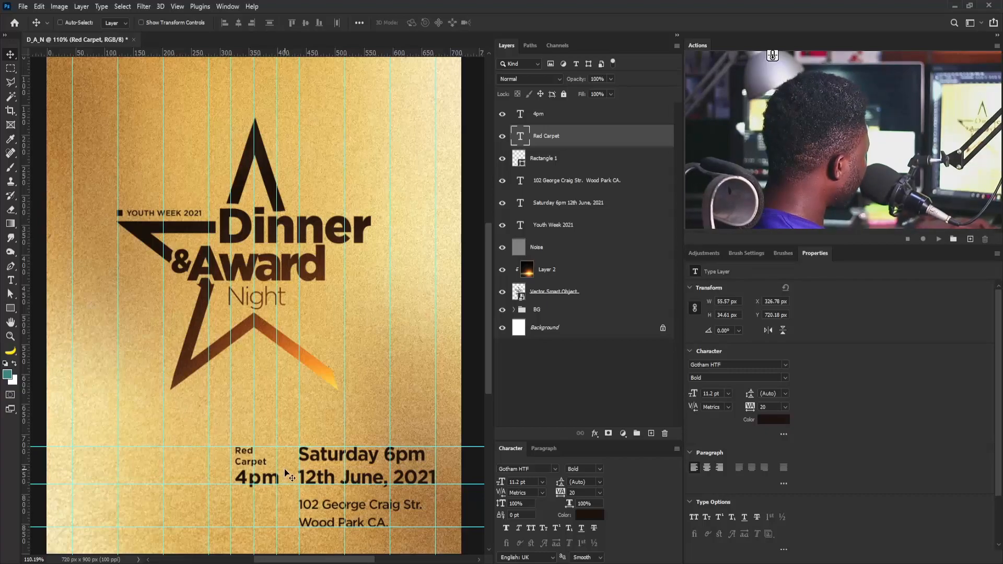
Shift the "Red Carpet" and "4pm" labels together slightly left onto the vertical guide and check the layout without guides
ctrl+click(578, 119)
drag(272, 477, 268, 476)
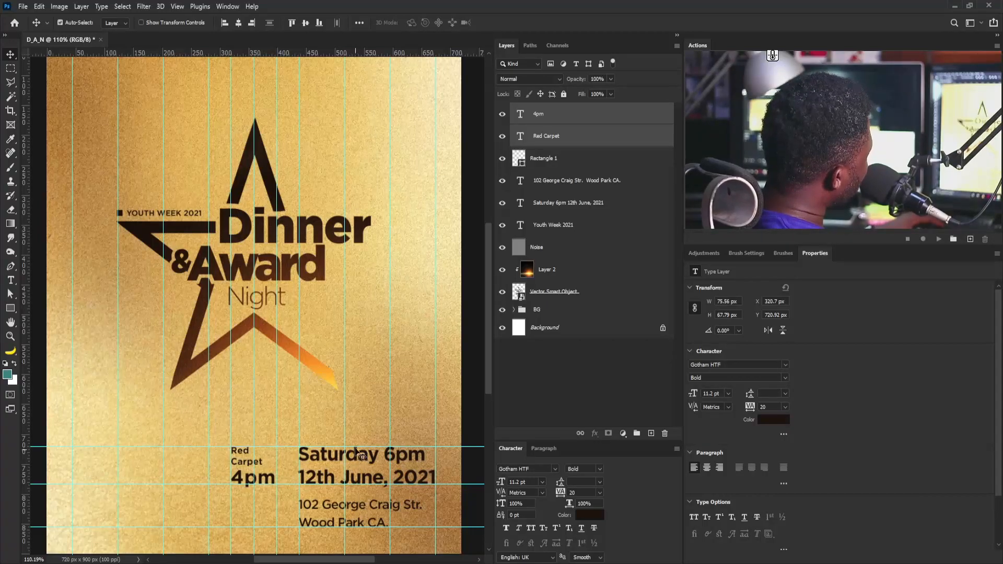
key(ctrl+semicolon)
drag(377, 403, 370, 427)
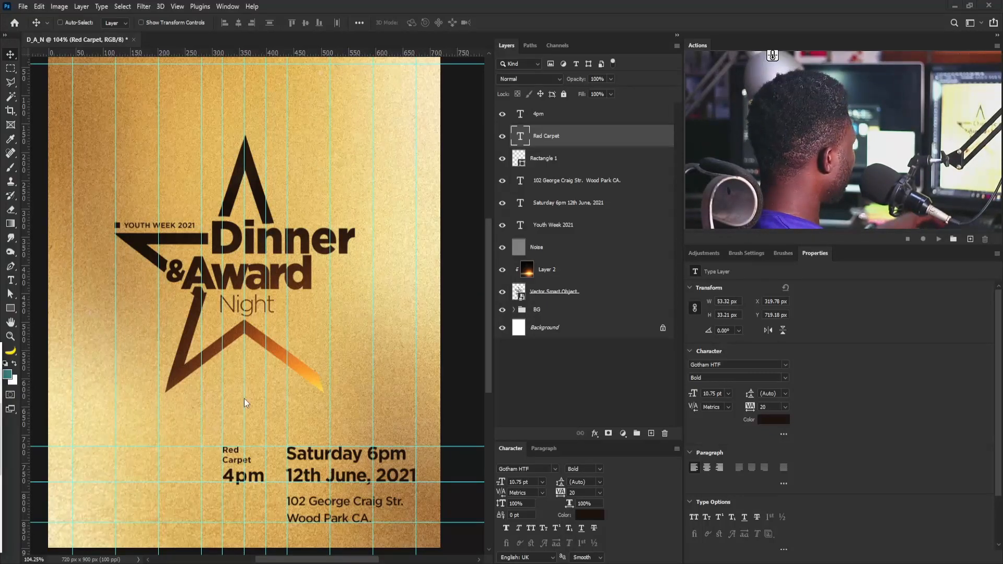
Paste the Ladies and Gentlemen dress code lines as a new text layer below the star and set them to Medium
click(11, 281)
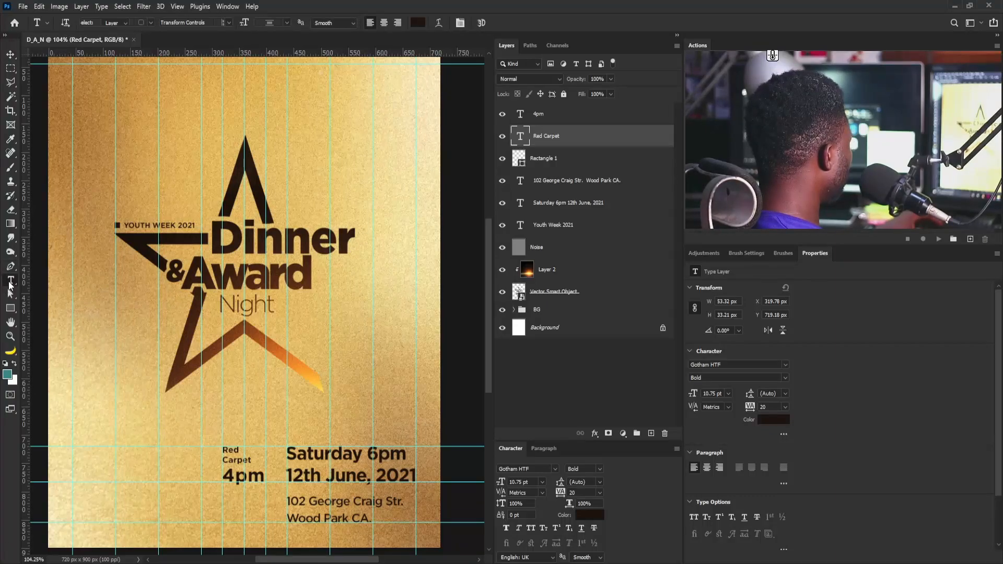
click(141, 408)
key(ctrl+v)
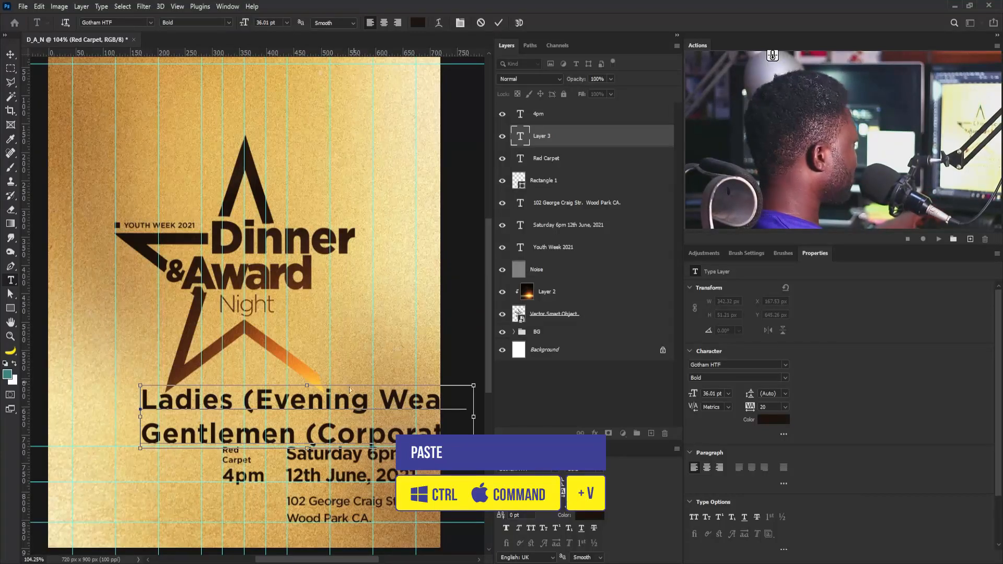
key(ctrl+a)
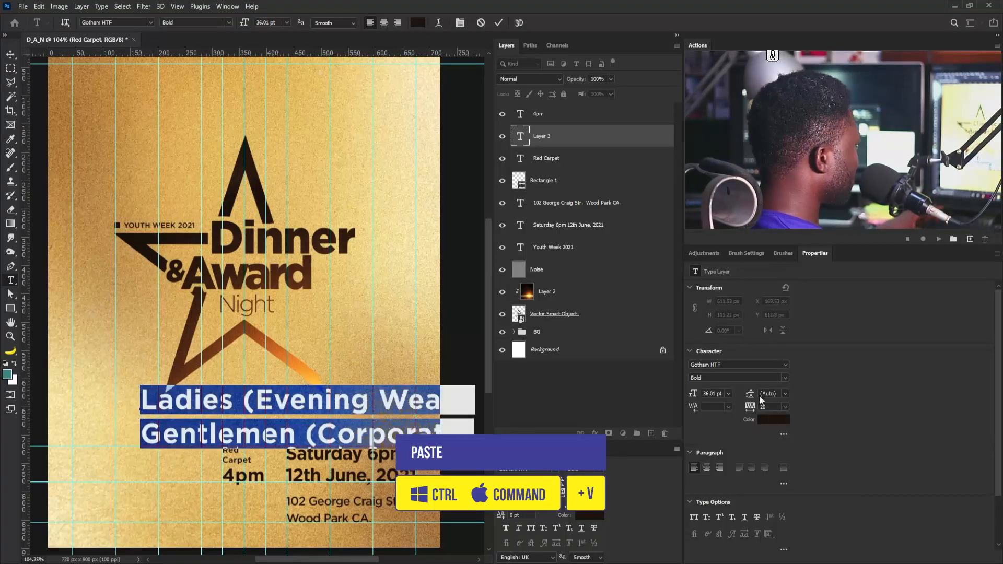
click(786, 378)
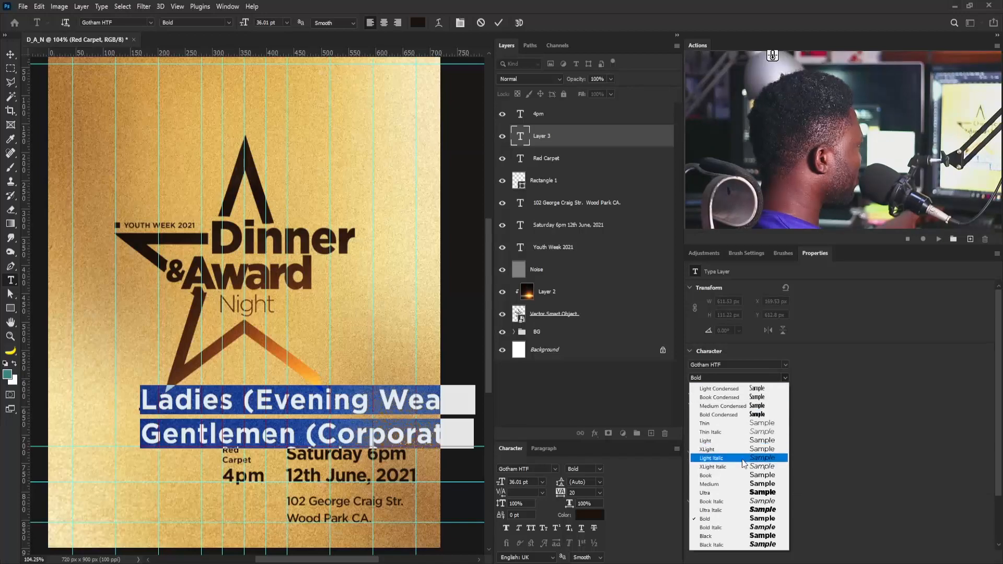
click(744, 485)
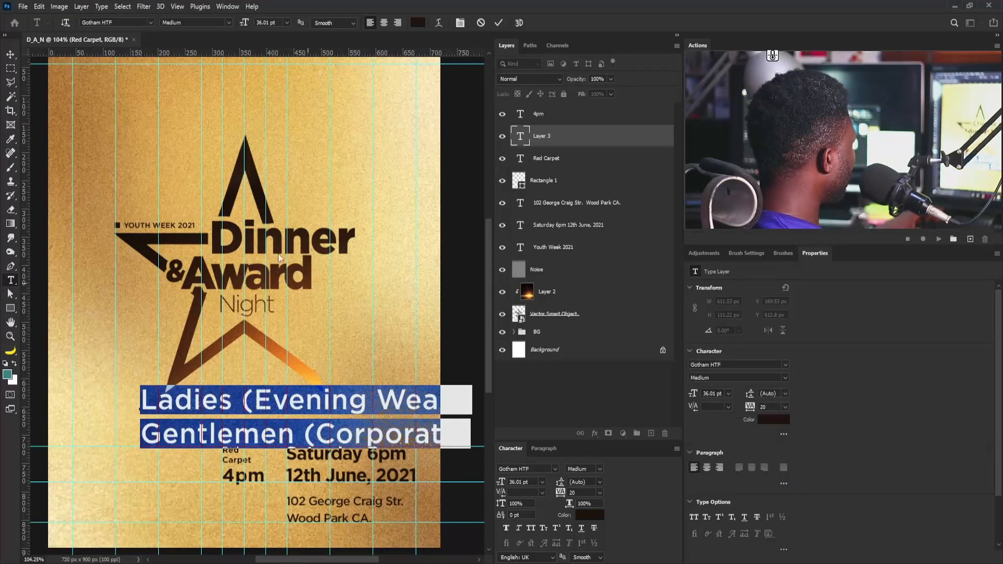
Scale the Ladies and Gentlemen dress code text down to about 10.33 pt and place it below "4pm", beside the address
click(11, 55)
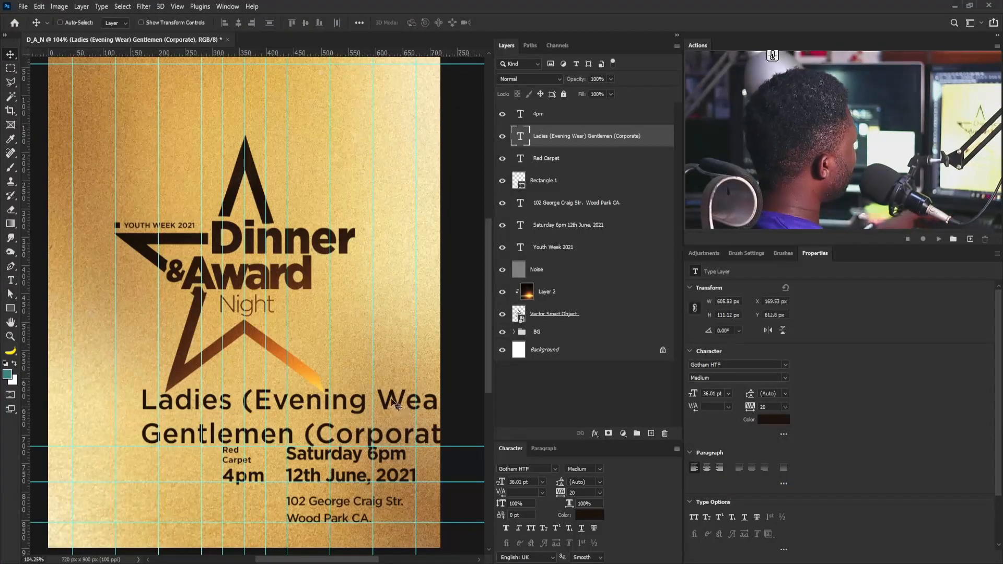
key(ctrl+t)
drag(471, 386, 242, 503)
key(Return)
Tighten the line spacing of the two dress code lines to 15 pt leading
click(786, 394)
click(776, 471)
text(23)
key(Return)
click(785, 394)
click(776, 468)
double_click(775, 393)
text(18)
key(Return)
drag(778, 394, 750, 398)
text(16)
key(Return)
key(Down)
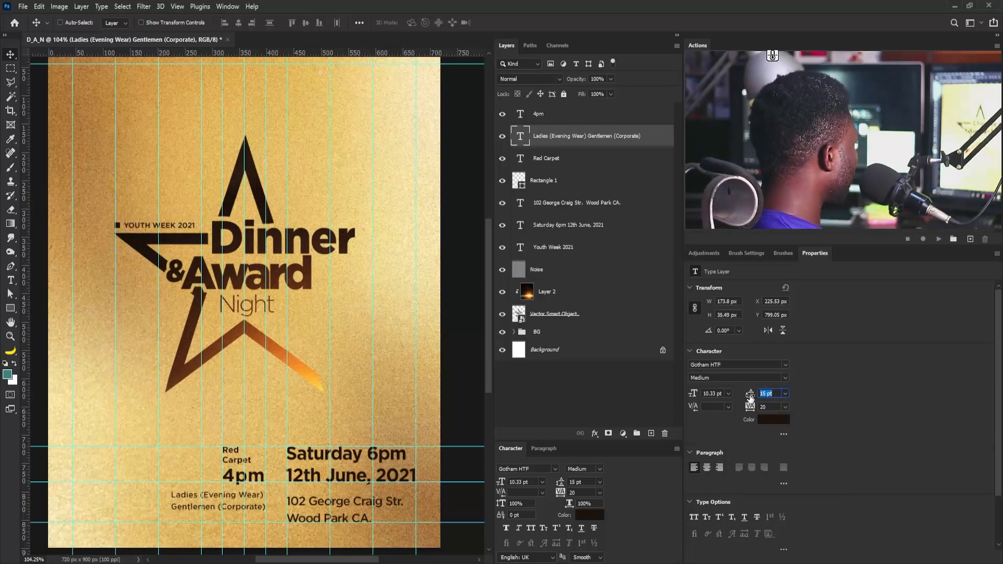
Make only the words "Ladies" and "Gentlemen" bold in the dress code text
double_click(195, 498)
double_click(188, 496)
key(ctrl+shift+b)
drag(215, 507, 178, 511)
click(785, 377)
click(733, 518)
click(11, 55)
key(ctrl+t)
key(Return)
key(u)
mouse_move(205, 457)
mouse_down()
mouse_move(224, 474)
mouse_move(193, 466)
mouse_up()
key(v)
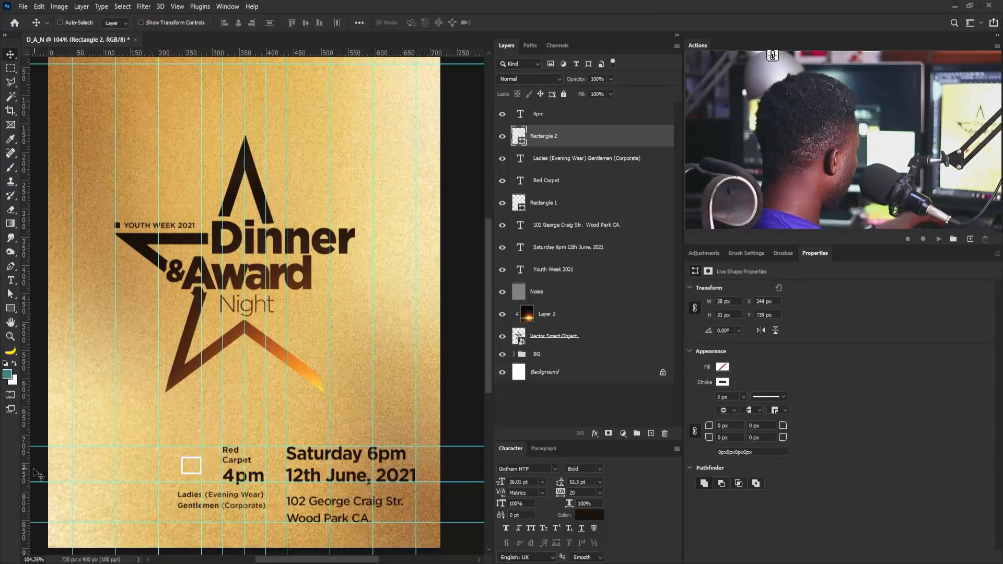
drag(563, 137, 666, 433)
Scale the dress code text down to about 9.23 pt, keeping it beneath the "4pm" label
key(ctrl+t)
drag(190, 506, 212, 501)
key(Return)
Add a horizontal guide along the top of the dress code text and nudge the address layer up 5 px toward it
drag(399, 55, 324, 495)
right_click(316, 503)
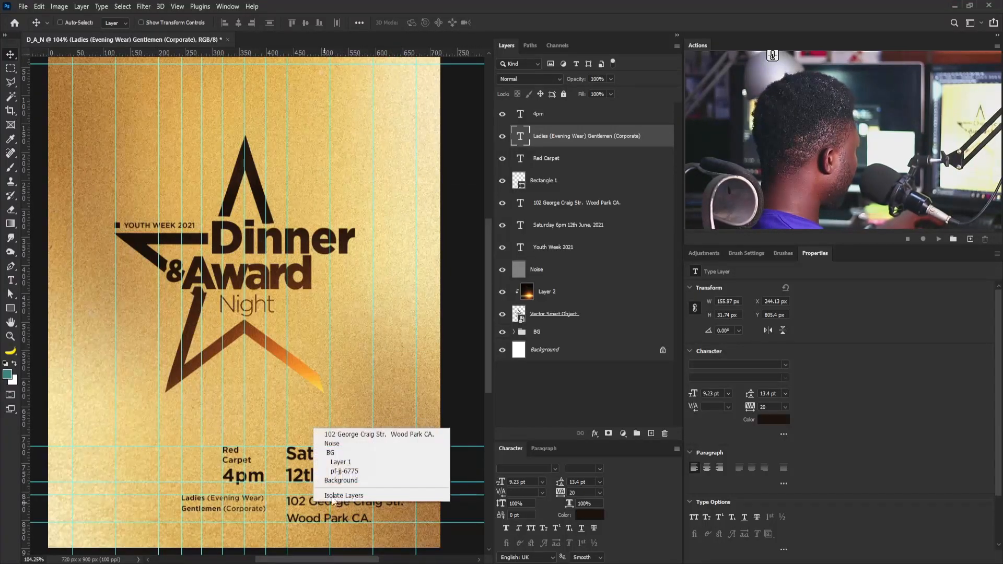
click(371, 435)
key(Up)
key(Up)
key(Up)
key(Up)
key(Up)
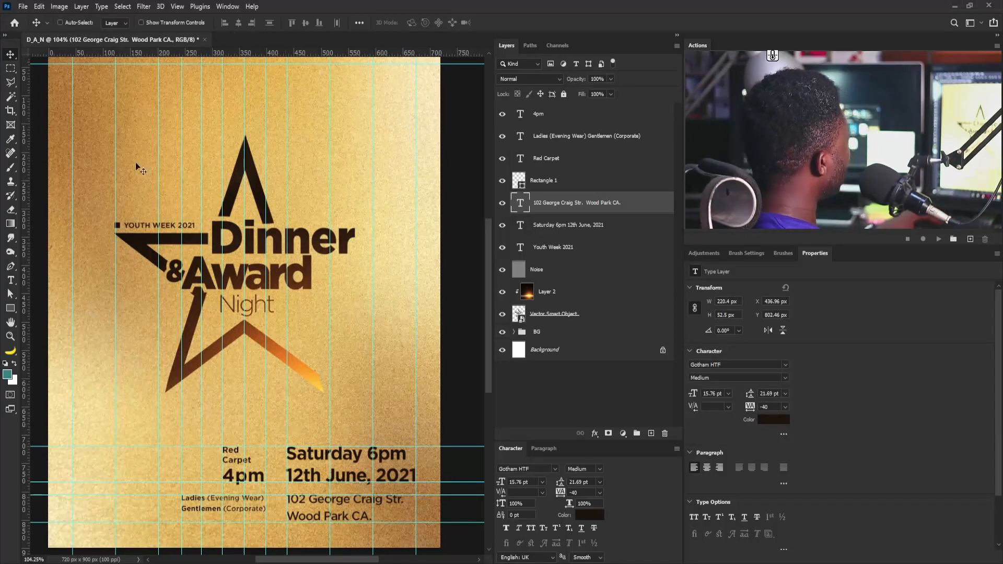
Draw an unfilled 61 px square with a 7 px white stroke beside the "Red Carpet" and "4pm" labels
right_click(9, 313)
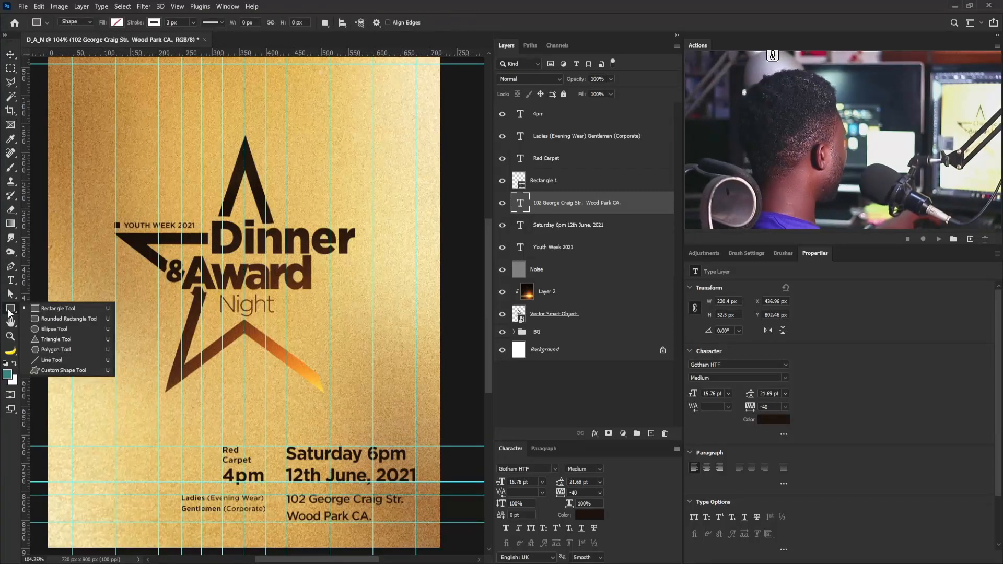
click(53, 310)
drag(183, 448, 216, 481)
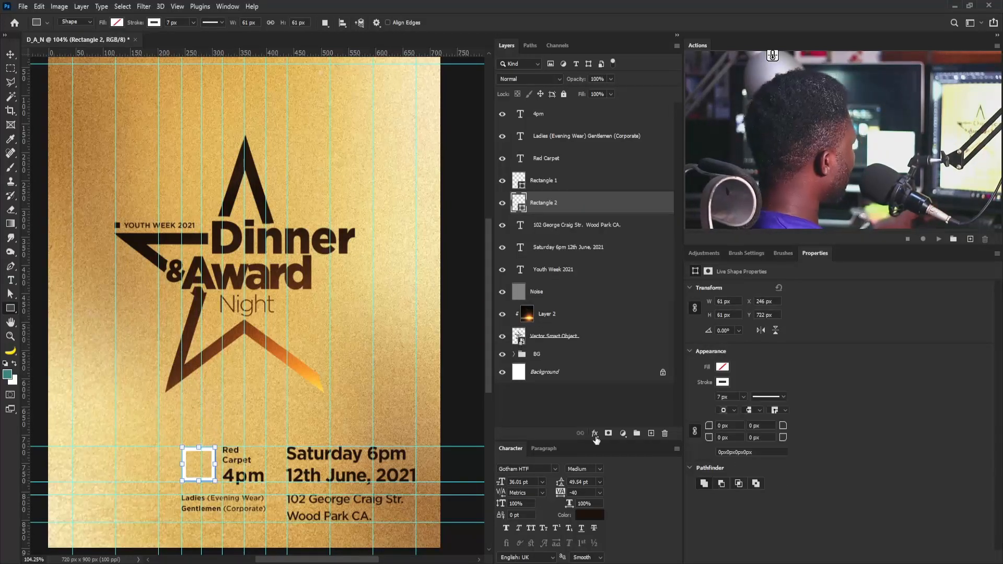
click(10, 55)
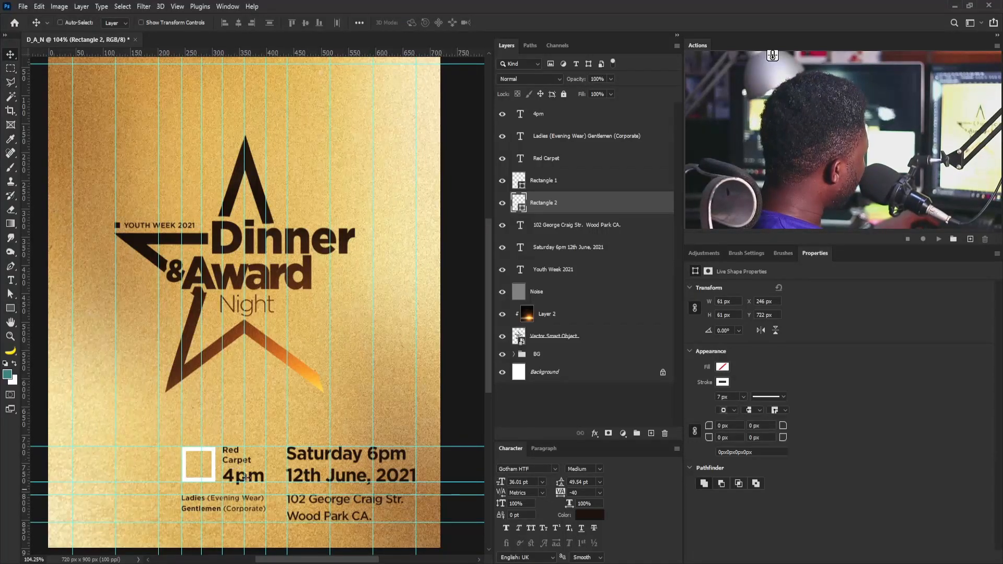
Examine the placement and spacing of the white square against the event details, with and without guides
key(ctrl)
key(ctrl+semicolon)
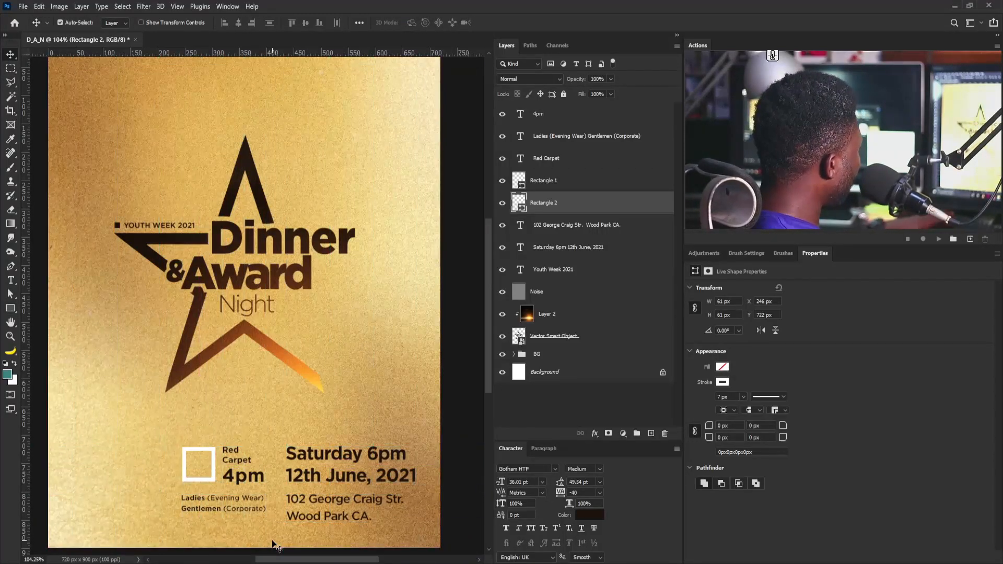
mouse_move(302, 429)
mouse_down()
mouse_move(285, 430)
mouse_move(293, 431)
mouse_up()
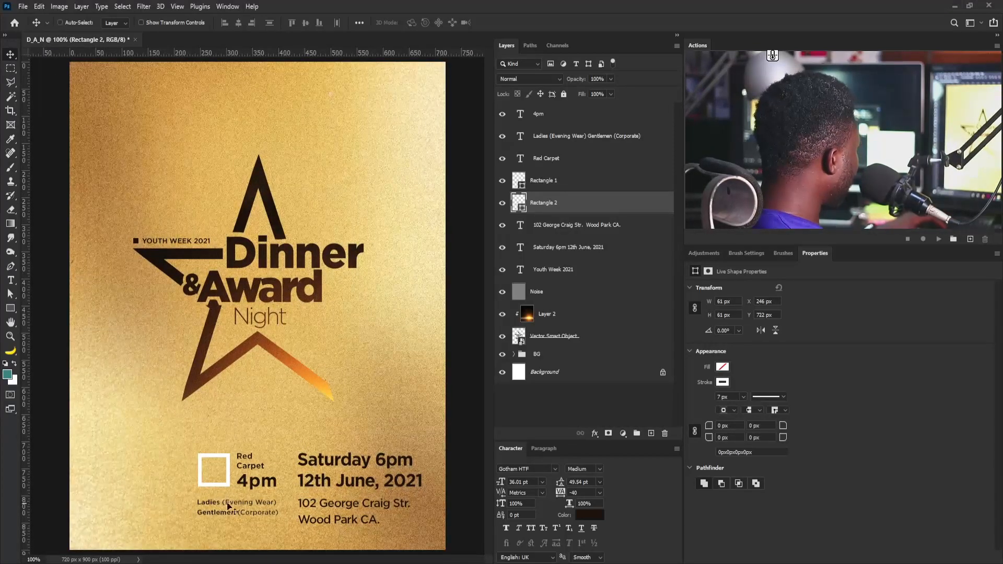
key(ctrl+semicolon)
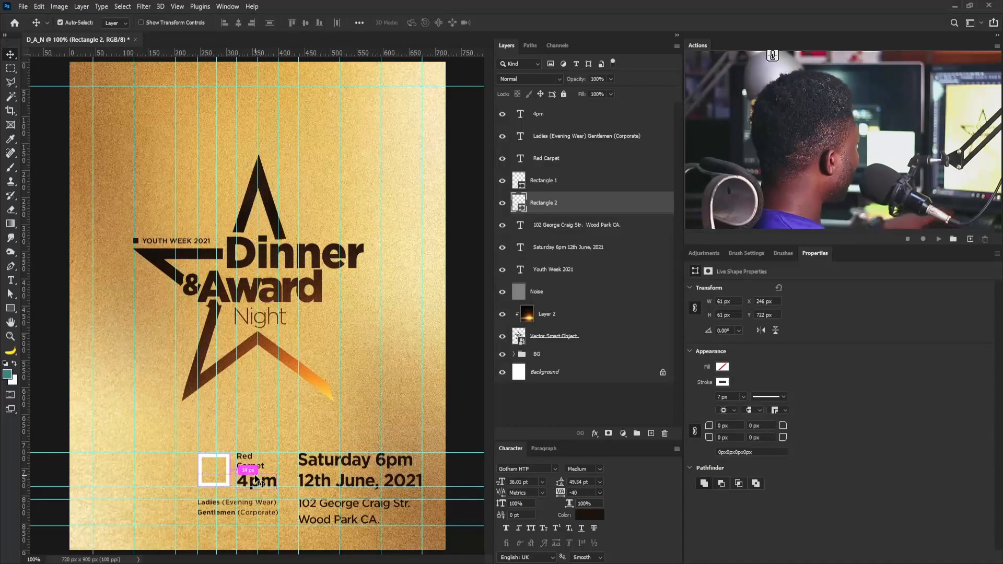
mouse_move(213, 403)
mouse_down()
mouse_move(201, 410)
mouse_move(211, 412)
mouse_up()
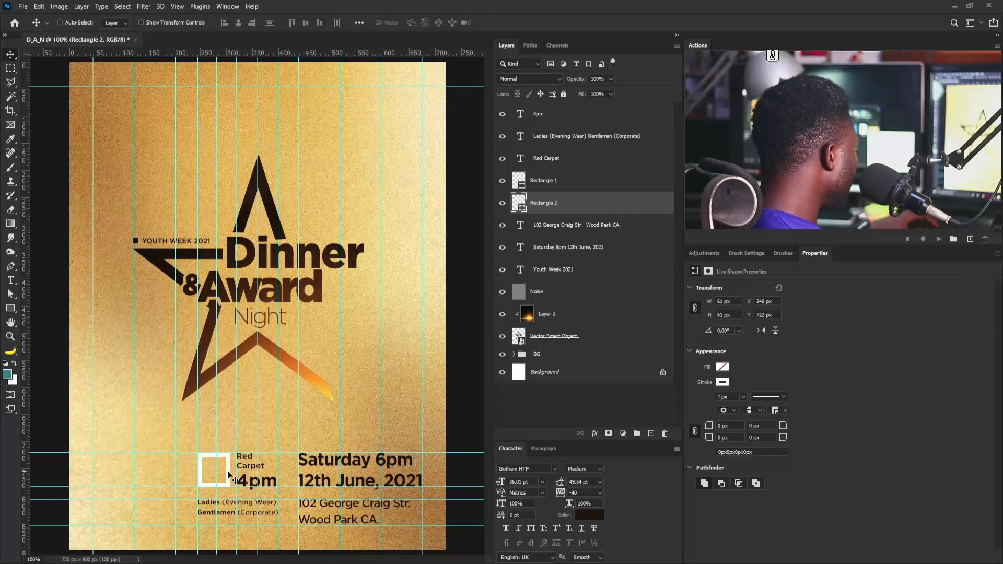
key(ctrl)
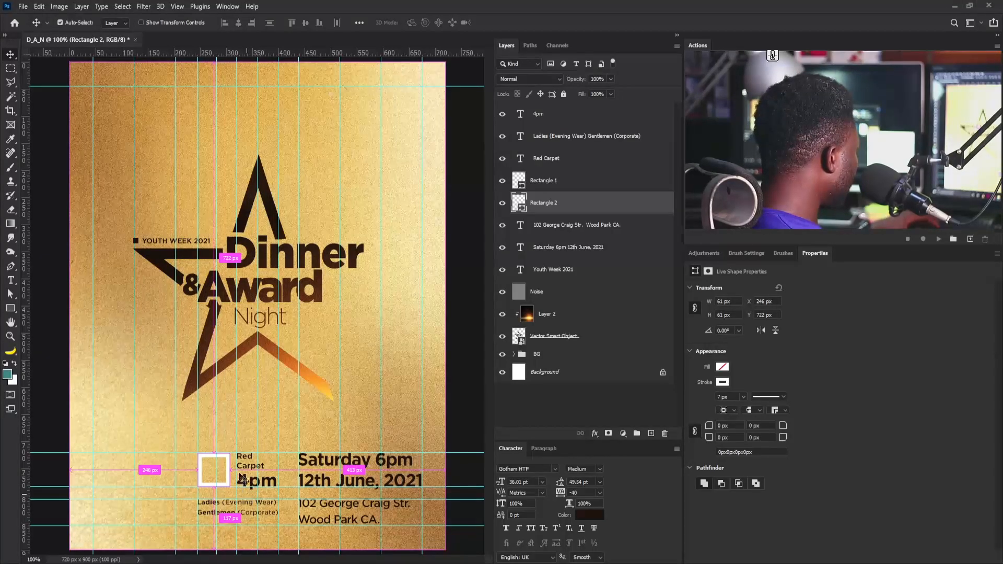
drag(270, 330, 256, 338)
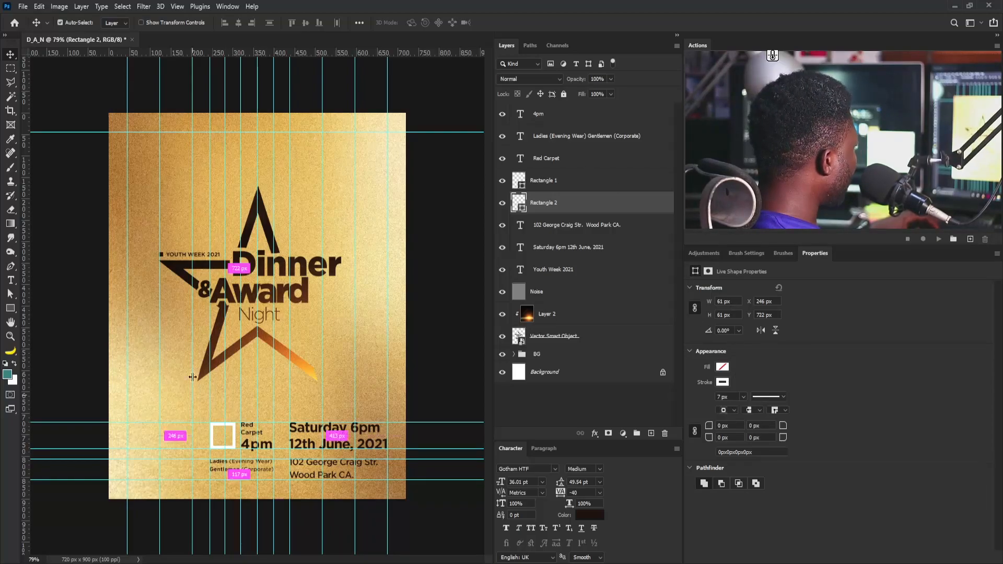
drag(218, 429, 227, 430)
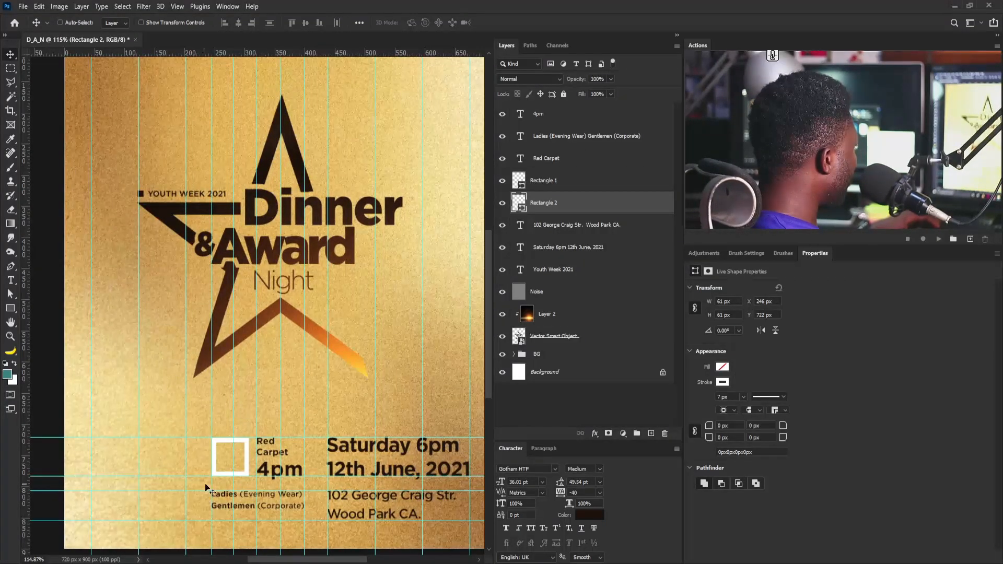
key(ctrl+0)
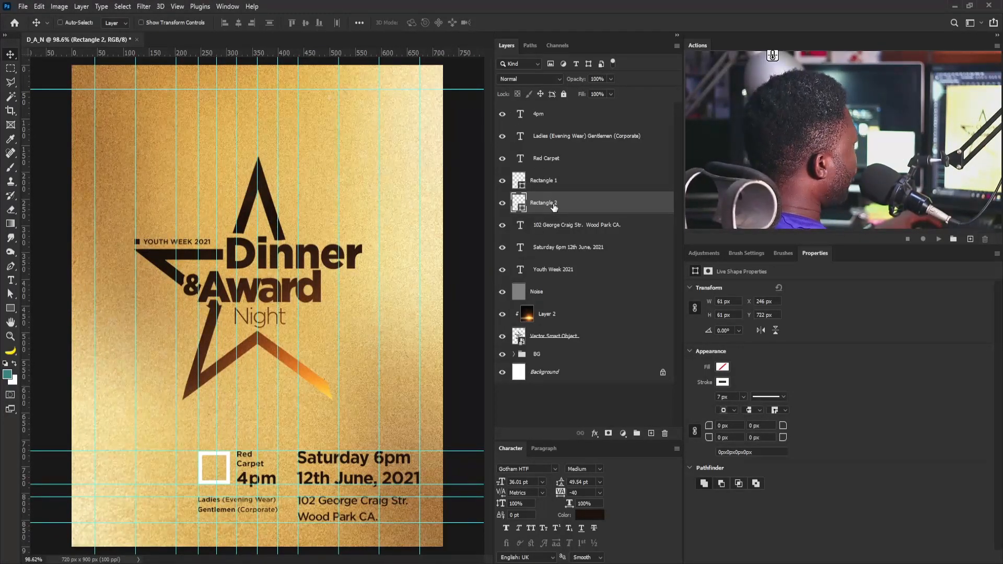
Bring the white square's layer to the top of the stack and put it in a group named "BG Shapes"
drag(554, 207, 559, 109)
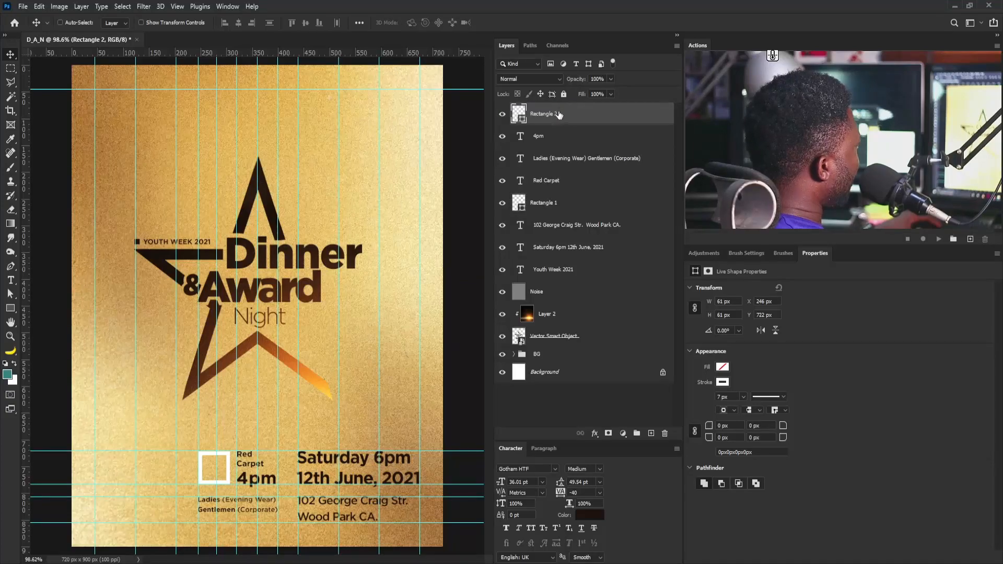
key(ctrl+g)
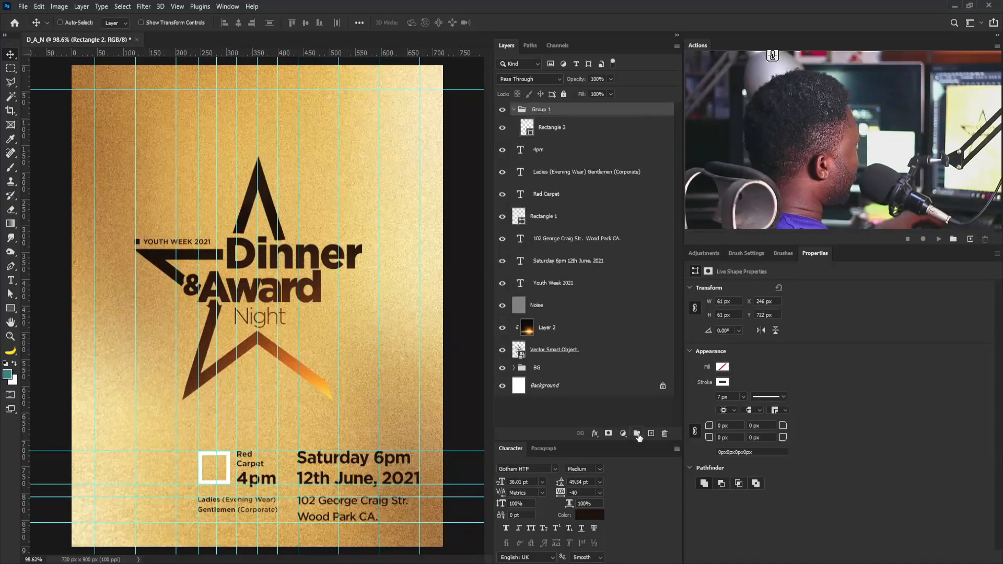
double_click(532, 108)
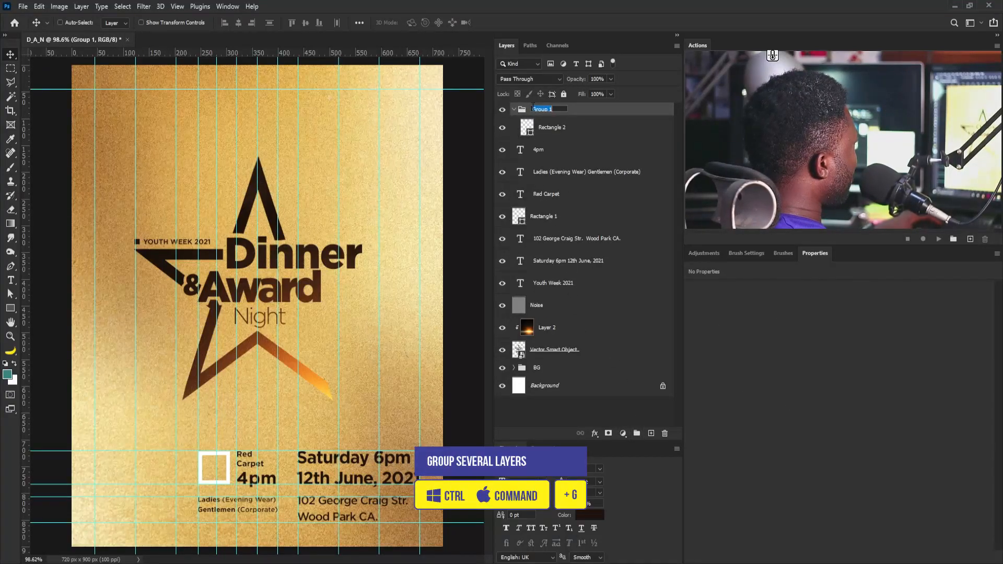
text(BG Shapes)
key(Return)
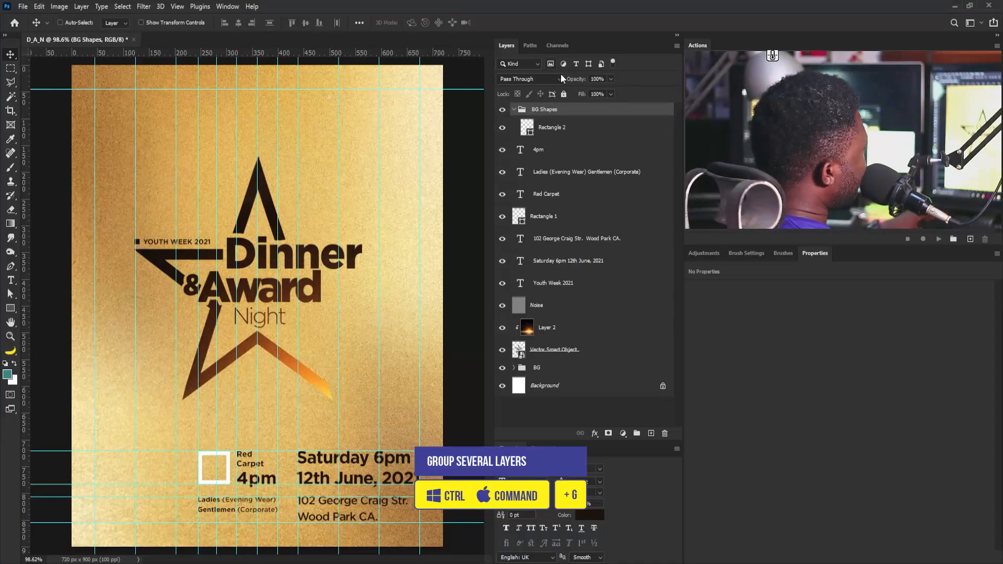
Place the BG Shapes group directly above the Noise layer and set its blend mode to Overlay
drag(573, 113, 564, 292)
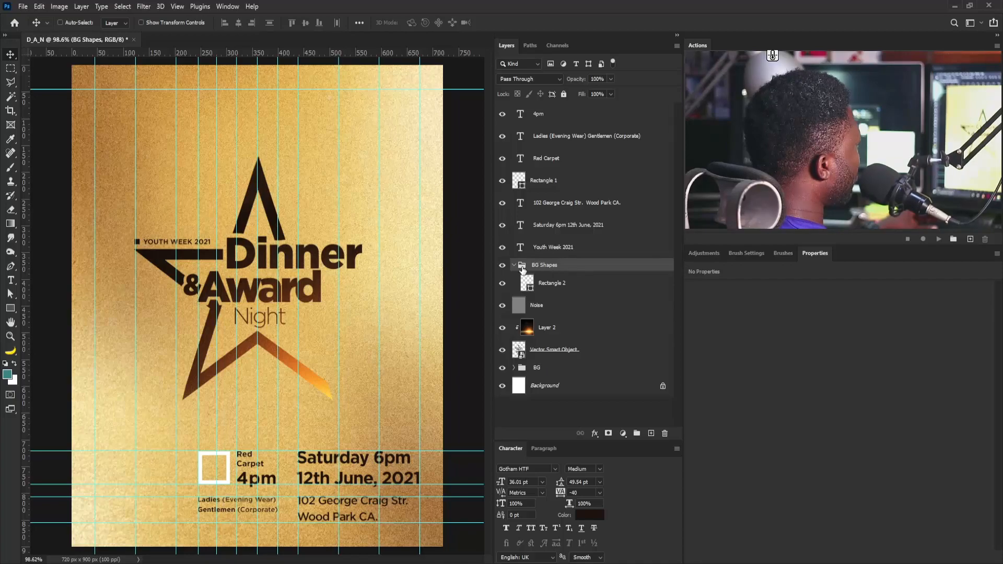
click(531, 77)
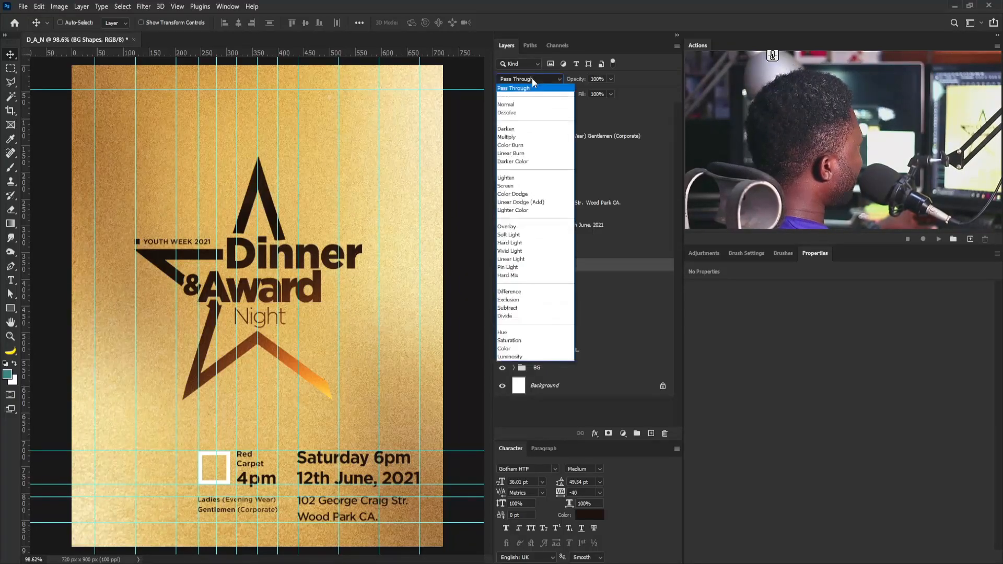
click(525, 226)
Duplicate the small square and enlarge the copy to about 155 px between the page's left margin and the star's lower arm
click(546, 284)
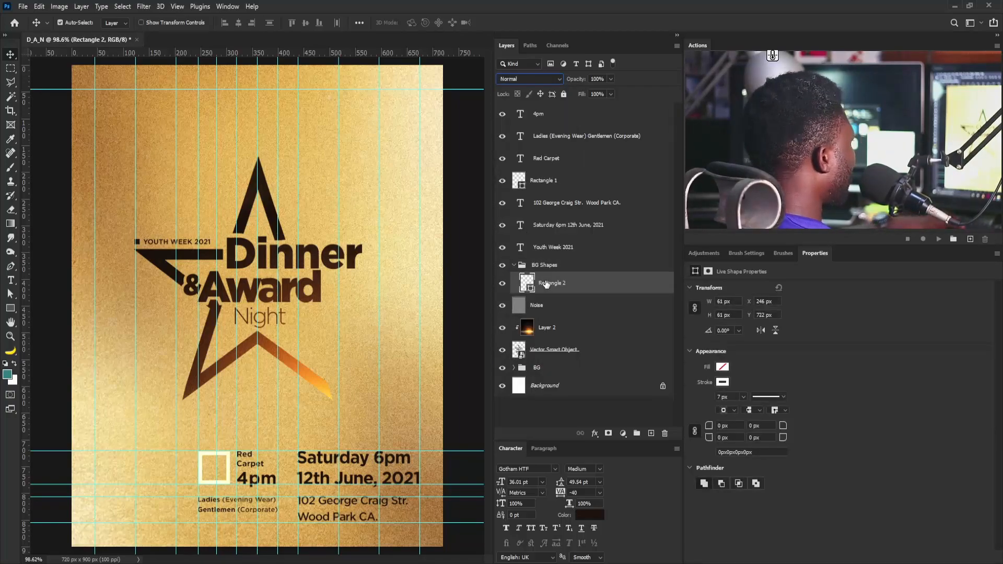
key(ctrl+j)
drag(229, 473, 180, 414)
key(ctrl+t)
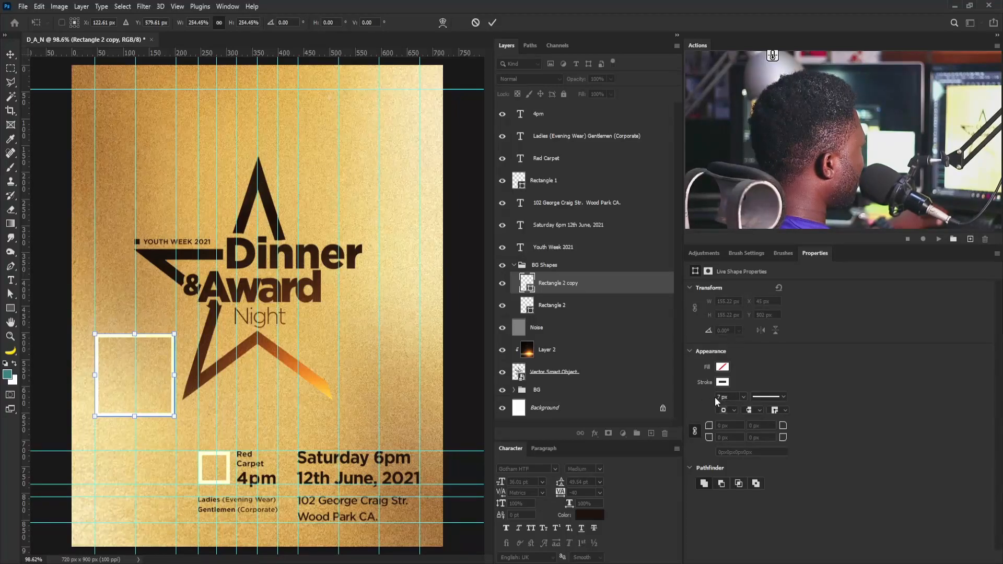
key(Return)
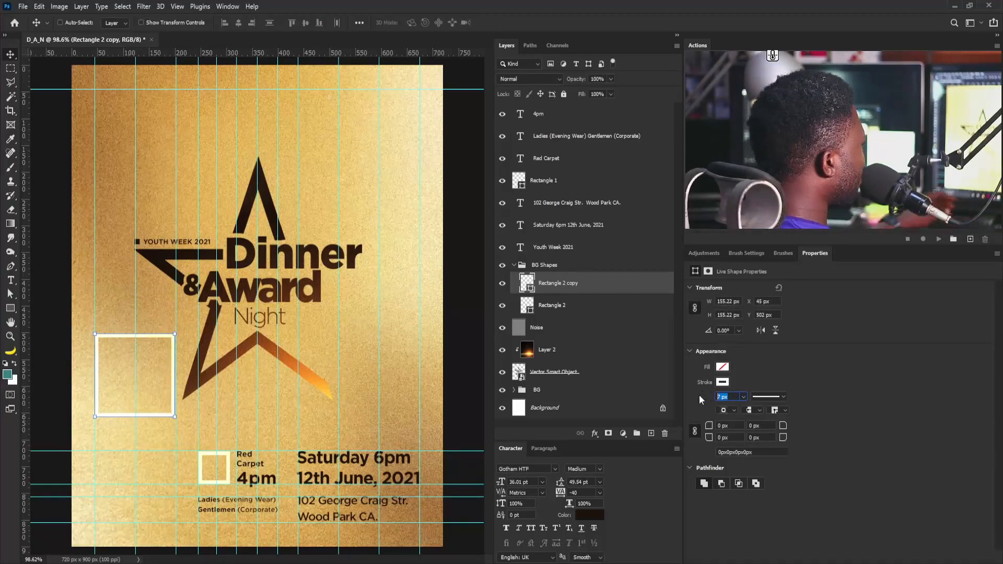
Thicken the large square's stroke to 15 px
key(Return)
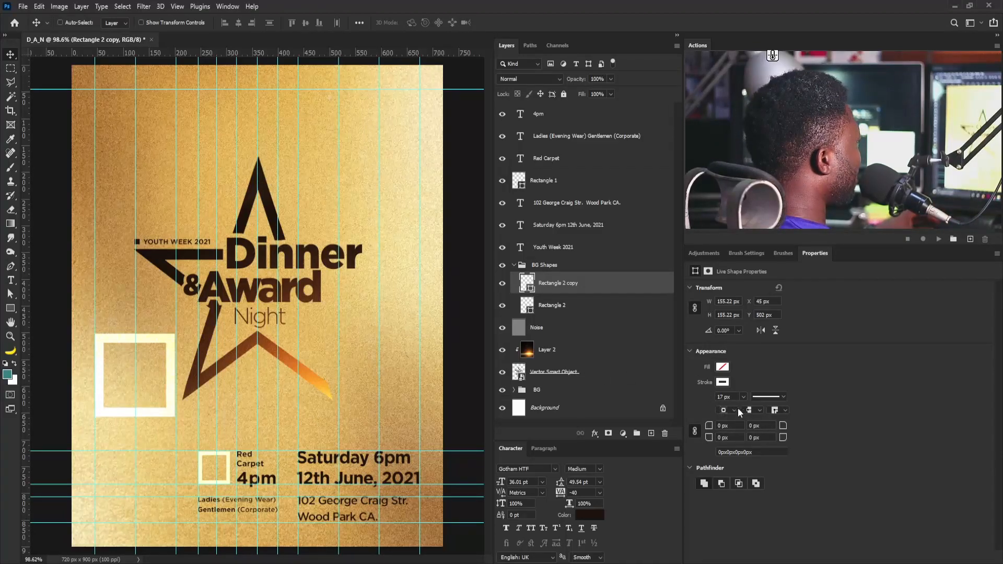
drag(734, 396, 665, 400)
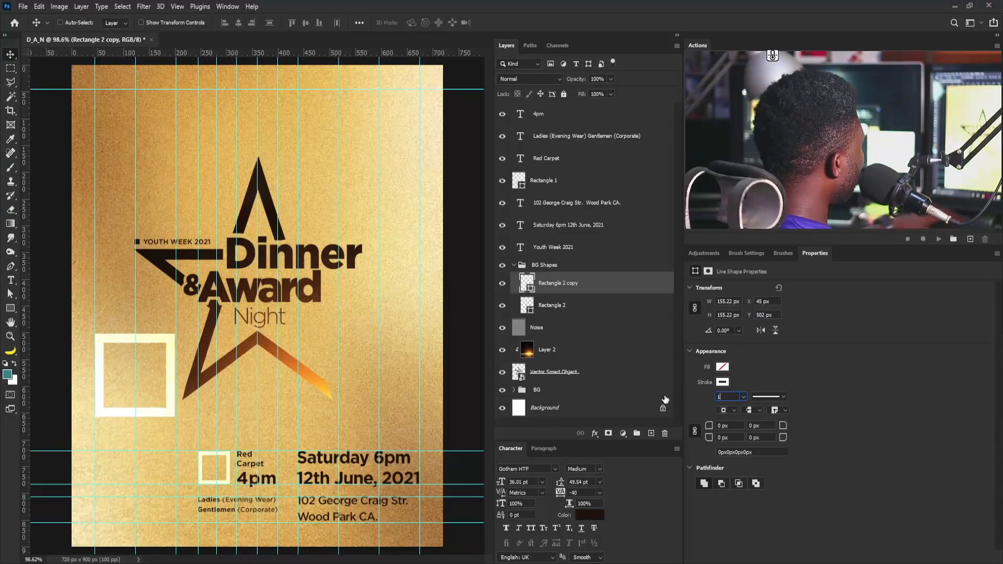
text(15)
key(Return)
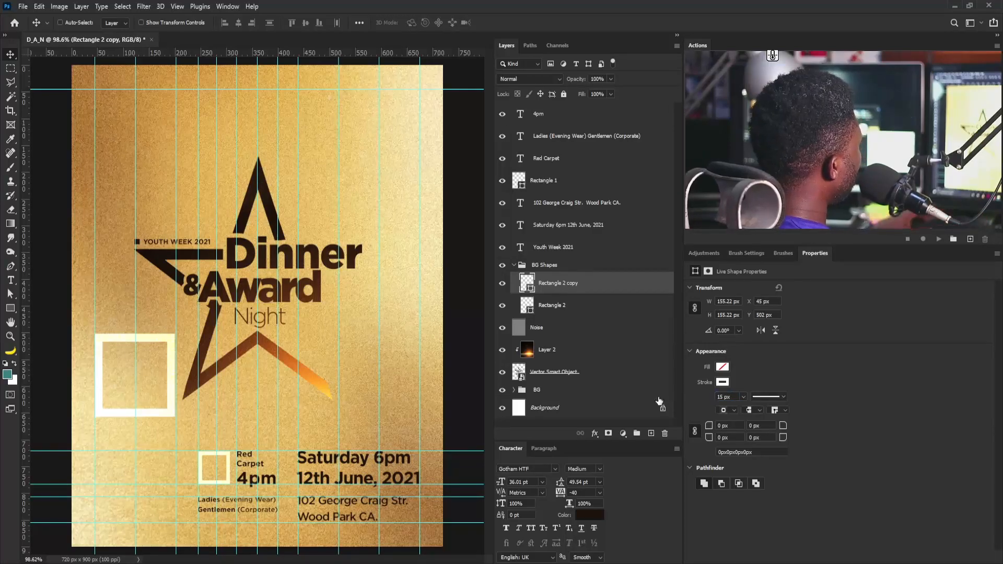
Duplicate the large square to the right of "Night" and scale the copy down to about 79 px
key(ctrl)
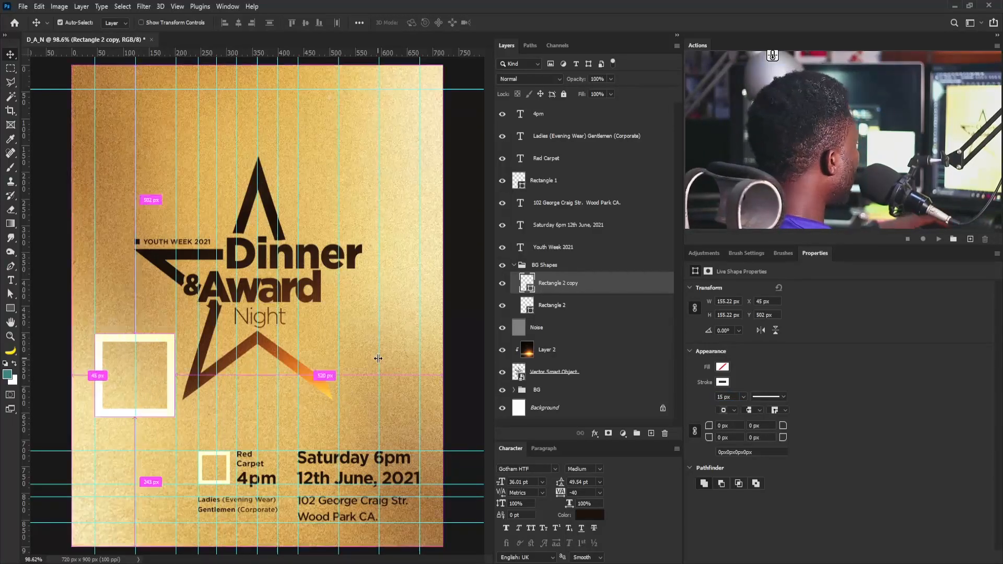
key(ctrl+j)
drag(112, 348, 353, 302)
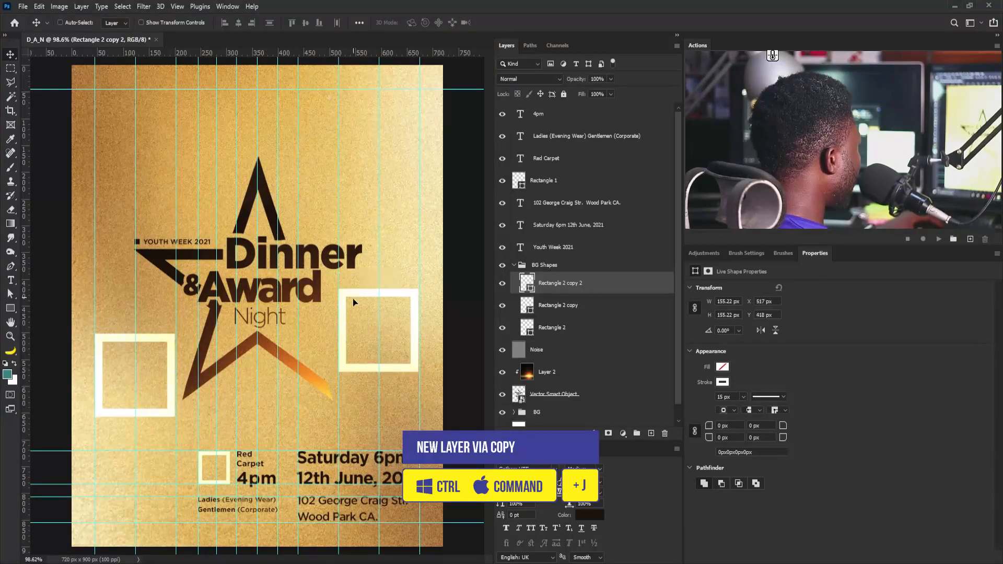
key(ctrl+t)
drag(420, 375, 385, 335)
key(Return)
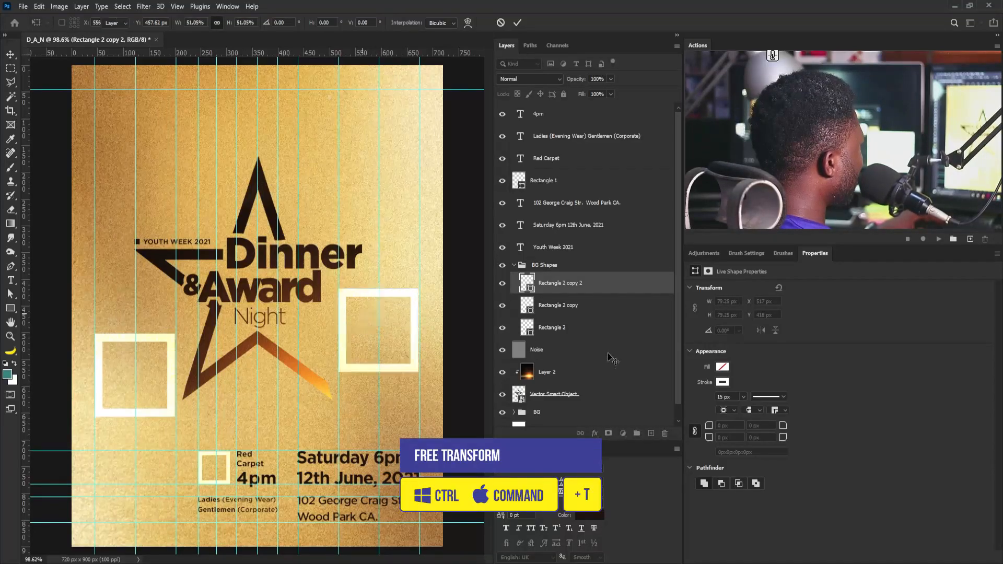
Set the stroke of the square beside "Night" to 9 px
click(735, 396)
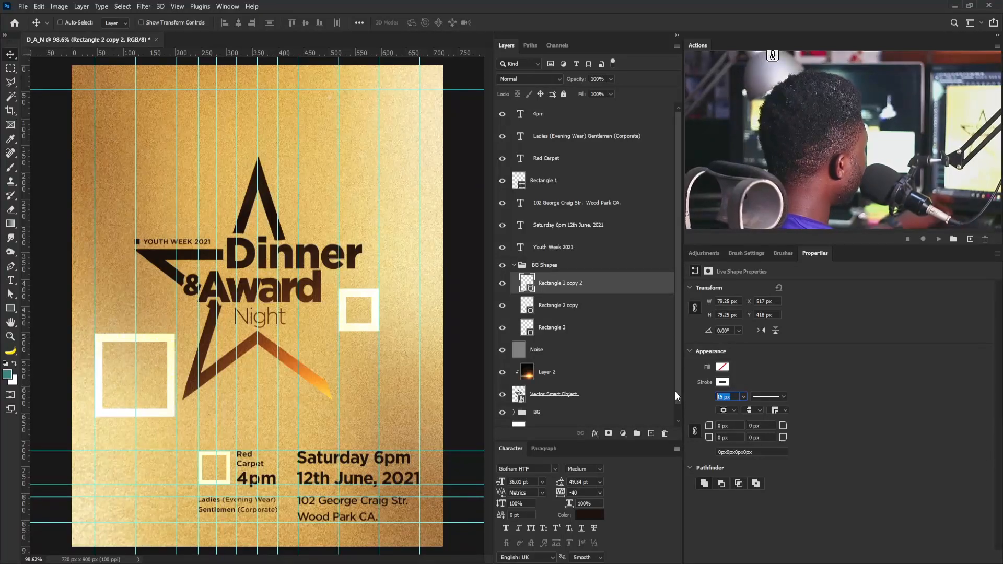
text(9)
key(Return)
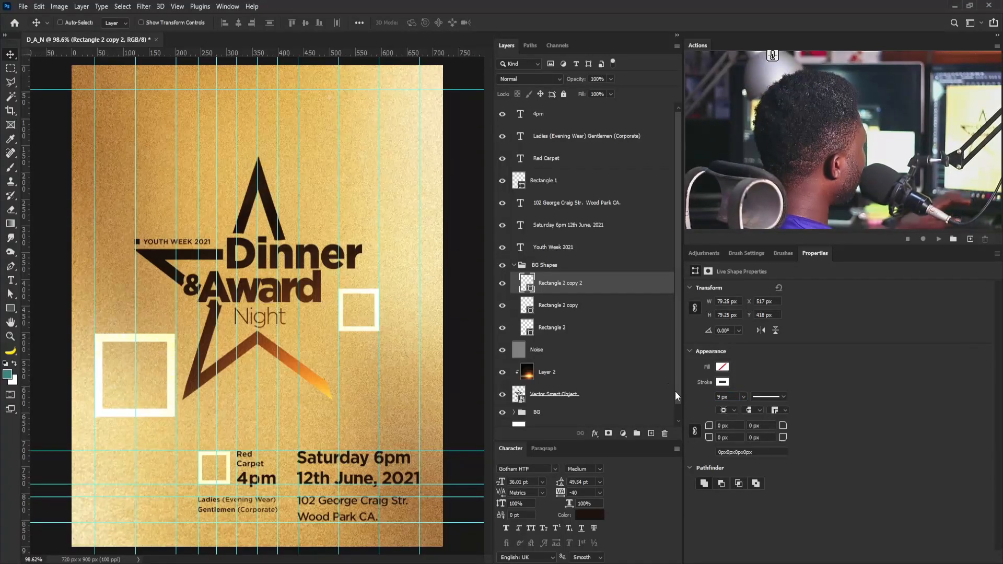
Duplicate the 79 px square and place the copy above "Youth Week 2021", to the left of the star's upper point
key(ctrl)
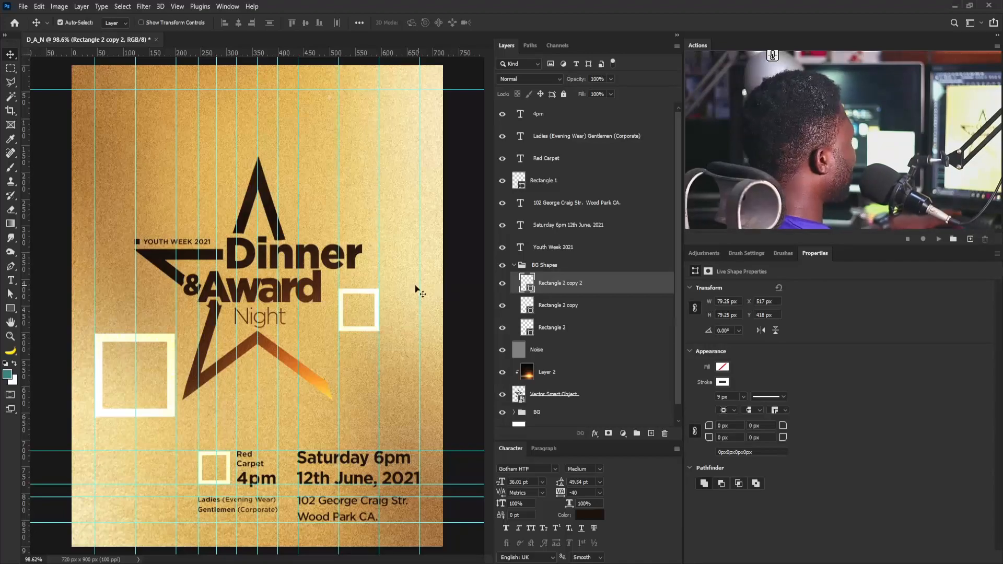
key(ctrl+j)
drag(359, 301, 157, 176)
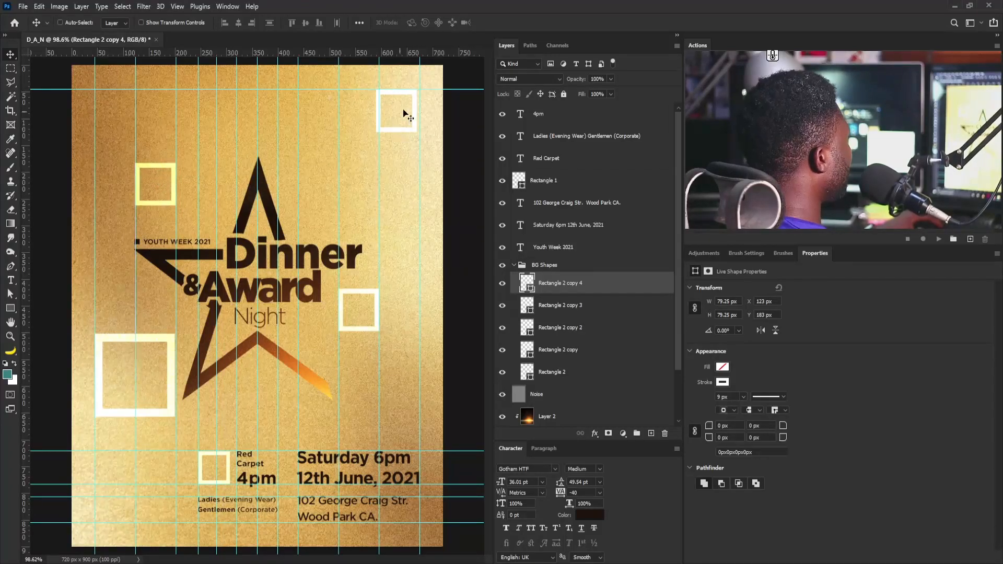
Move the square in the flyer's upper-right area against the rightmost vertical guide, at about X 597 px, Y 47 px
right_click(416, 95)
click(426, 99)
drag(416, 116, 418, 102)
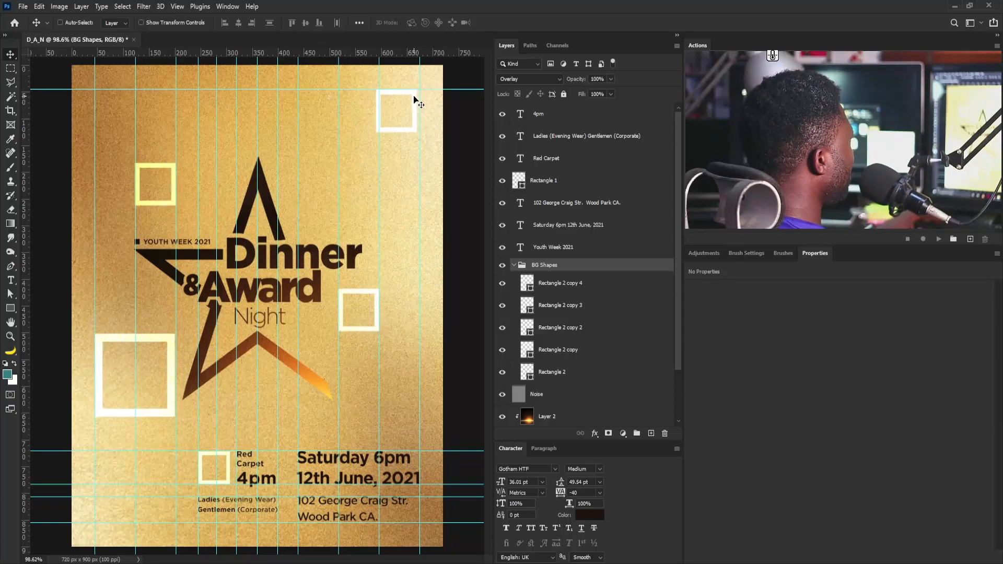
right_click(414, 99)
click(426, 106)
drag(418, 116, 422, 117)
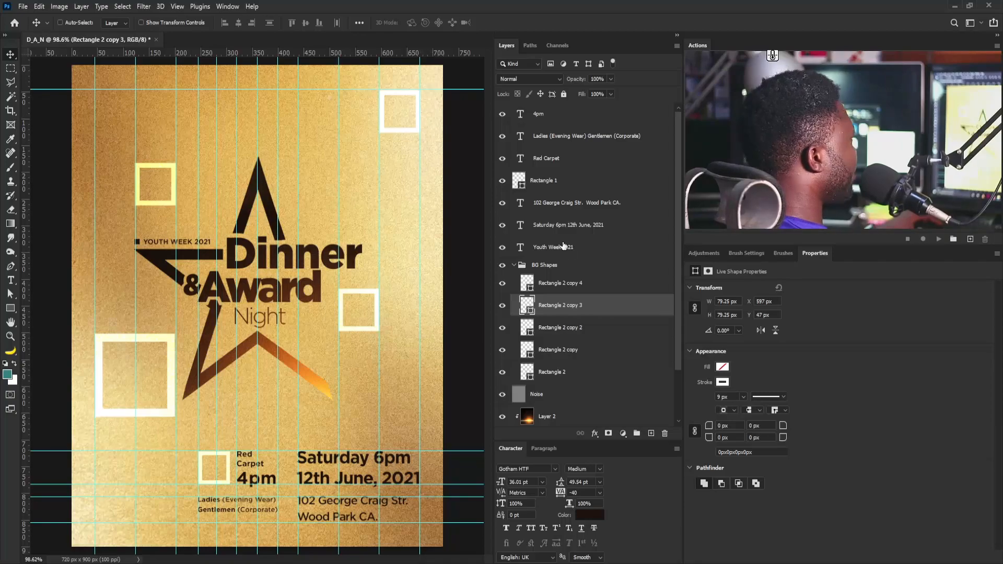
Duplicate the large 155 px square twice, placing one copy in the flyer's lower-right corner and one in its upper-left corner, running off the canvas
right_click(172, 410)
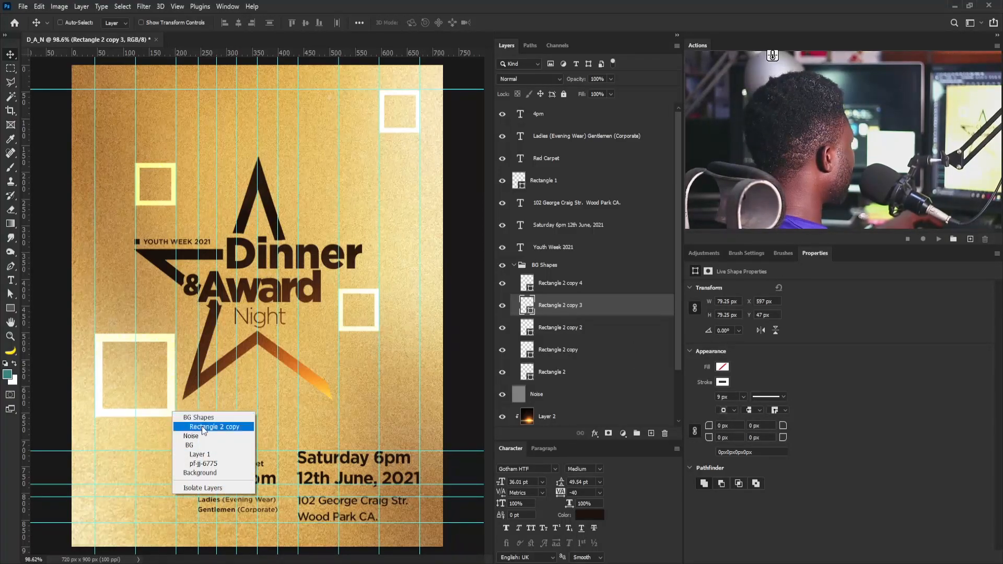
click(203, 427)
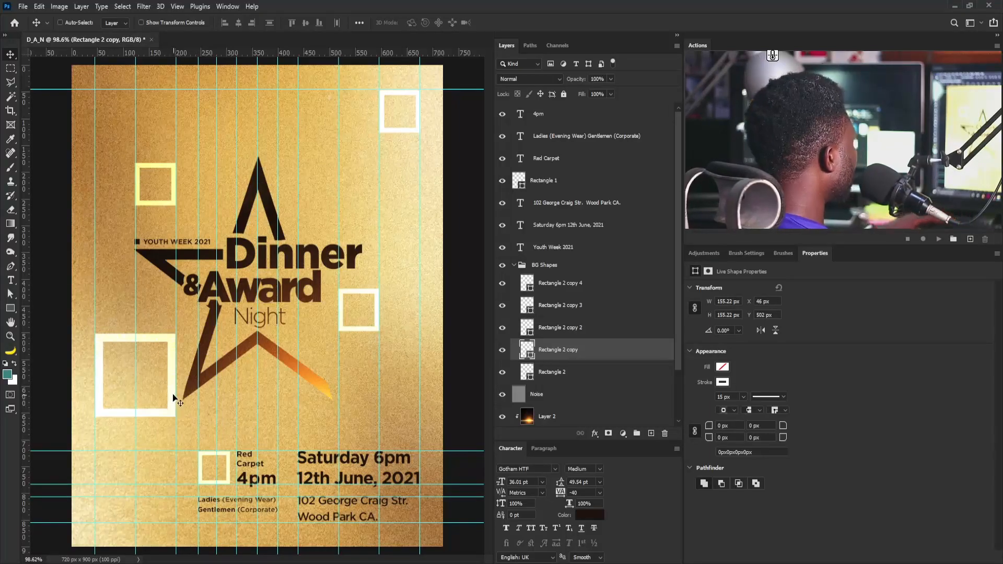
drag(170, 399, 436, 526)
drag(385, 464, 56, 48)
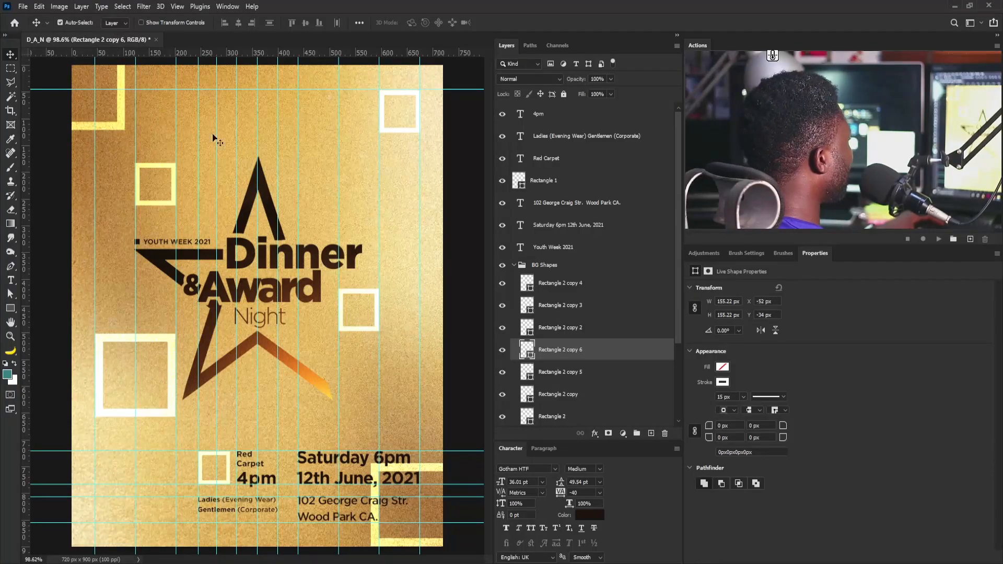
Lower the opacity of the BG Shapes group to 46%
click(558, 271)
drag(613, 79, 610, 92)
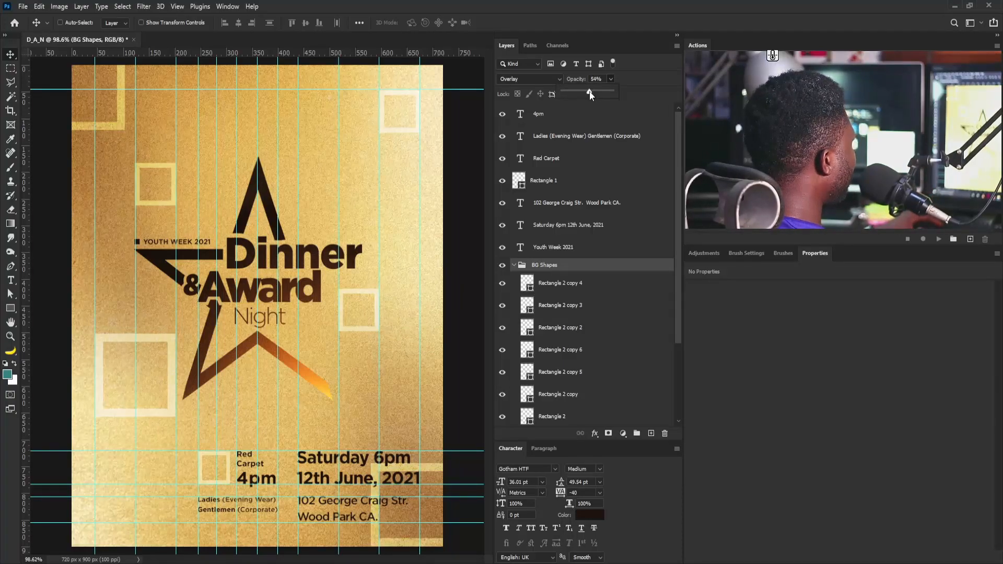
click(180, 176)
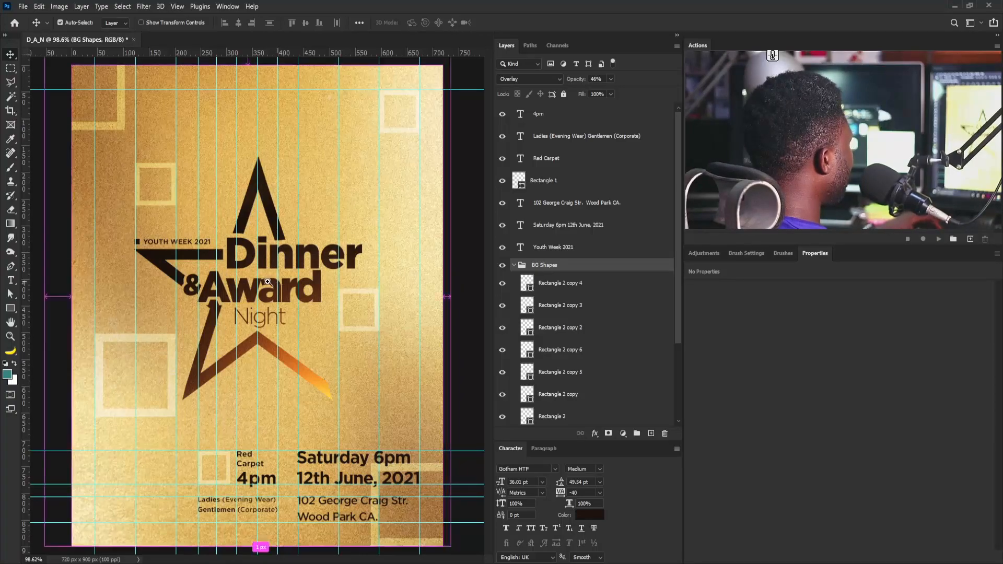
Hide the guides and check the whole flyer without them
scroll(269, 283, down, 1)
scroll(270, 283, up, 2)
key(ctrl+h)
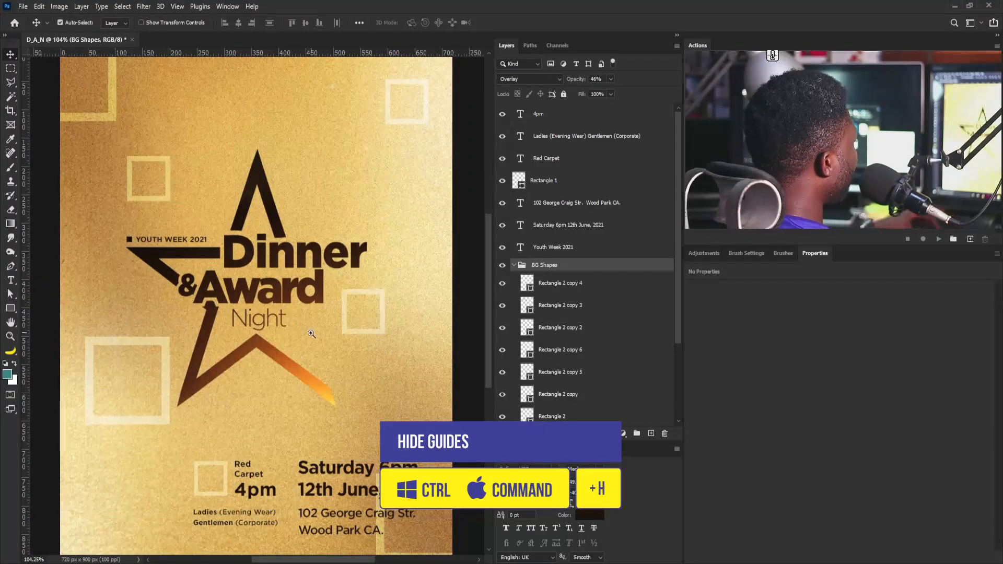
scroll(296, 333, down, 2)
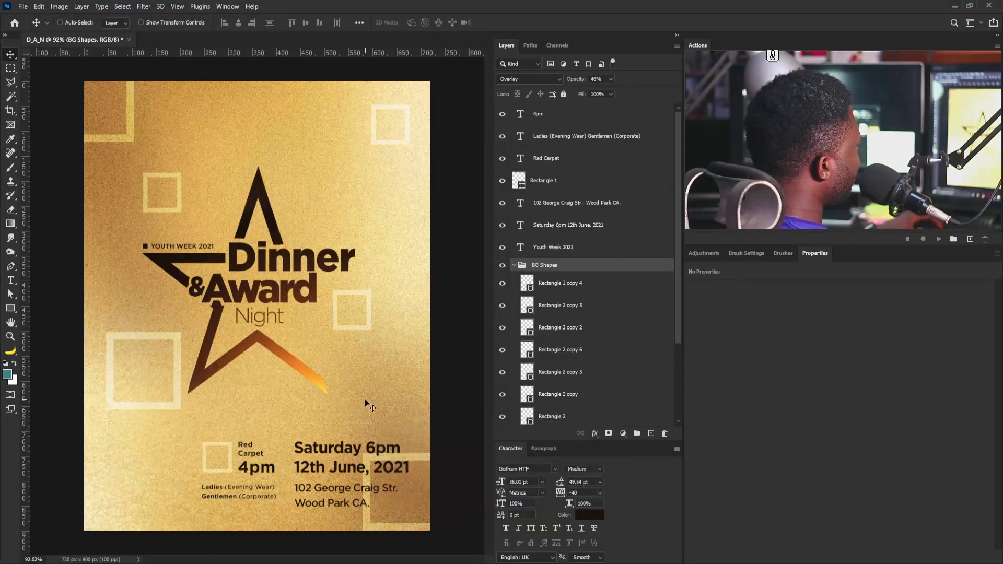
scroll(363, 433, down, 2)
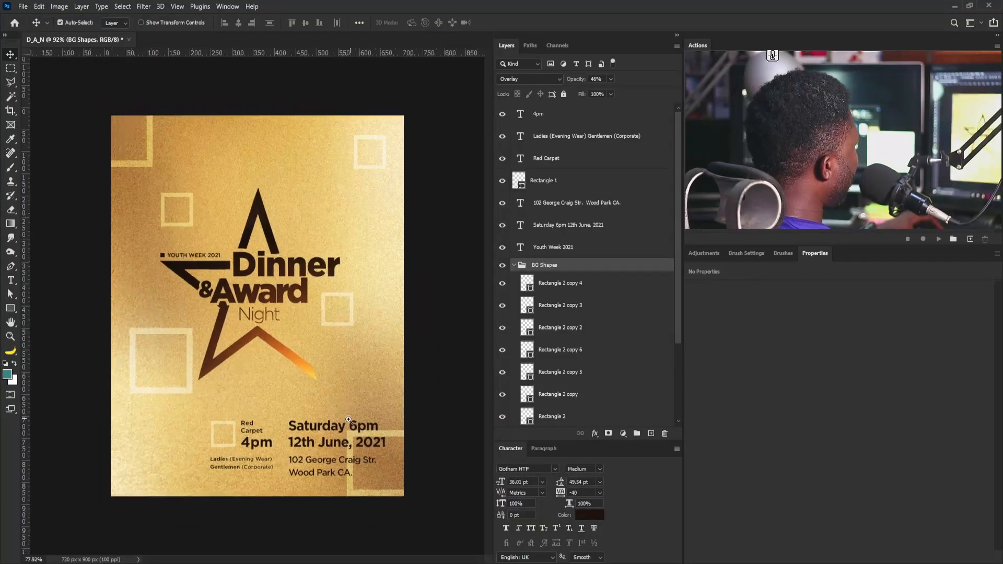
scroll(355, 423, up, 1)
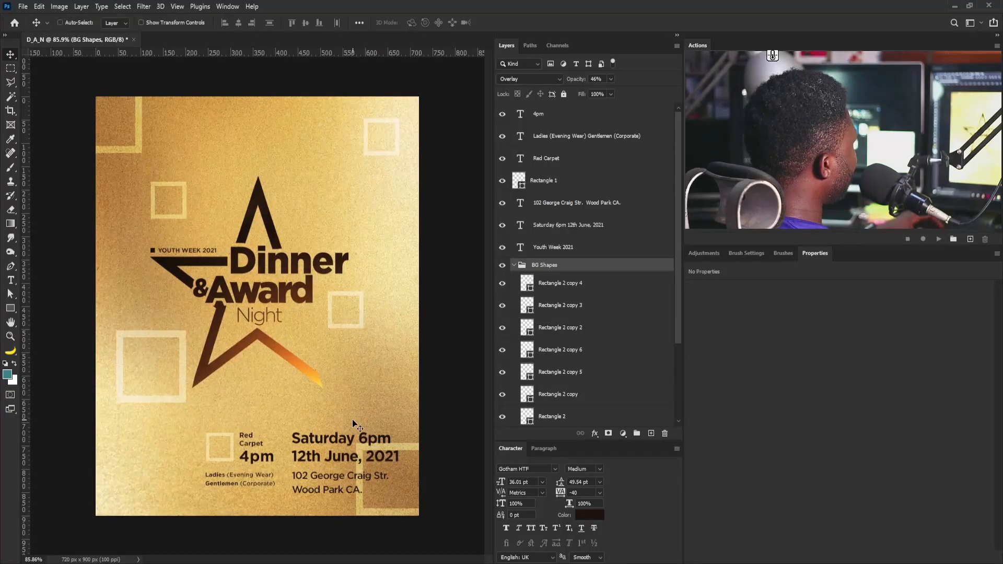
Collapse the BG Shapes group and select the Noise layer
click(514, 266)
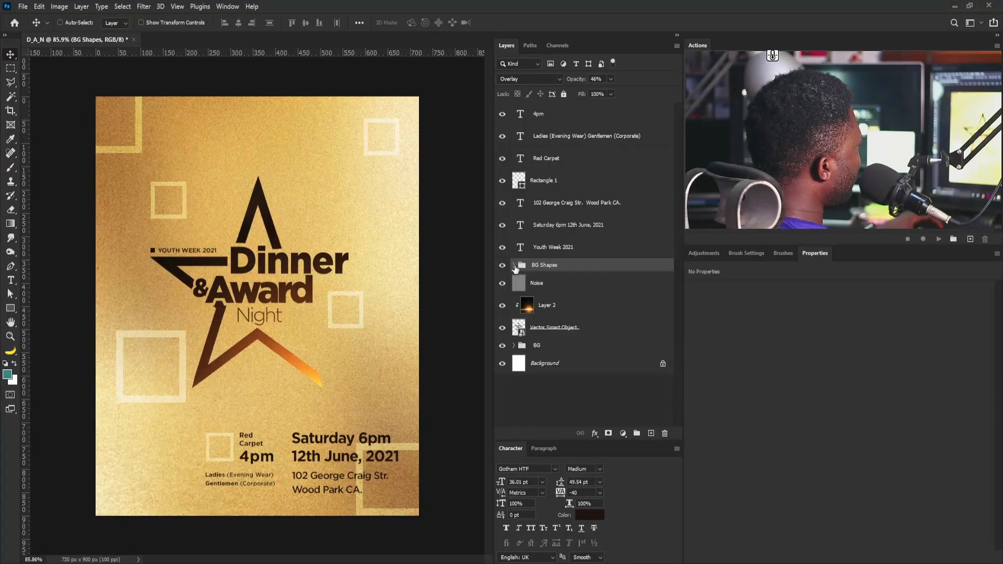
click(533, 287)
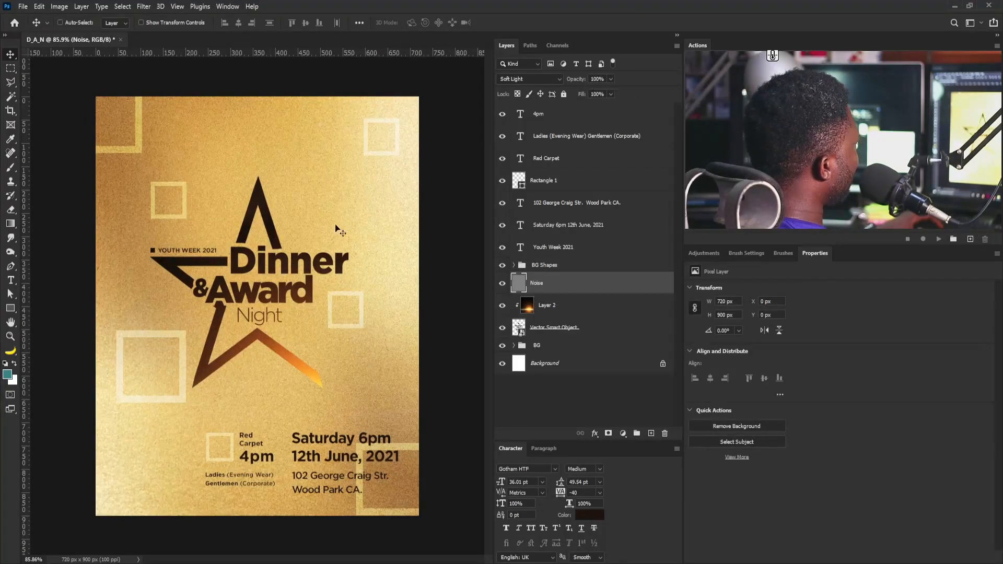